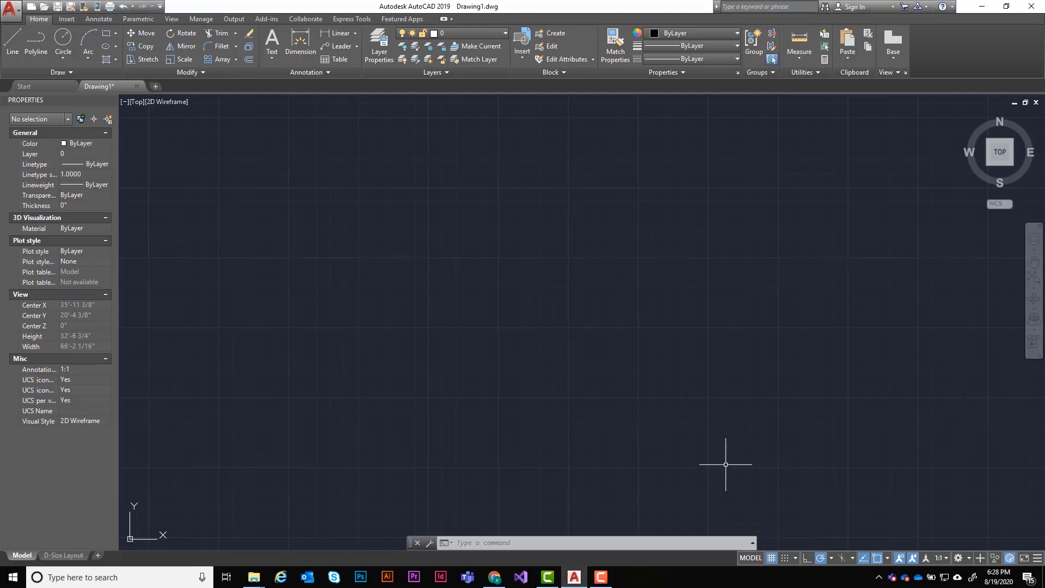
Step: Examine the title block on the D-Size Layout in paper space, and return to model space
click(750, 557)
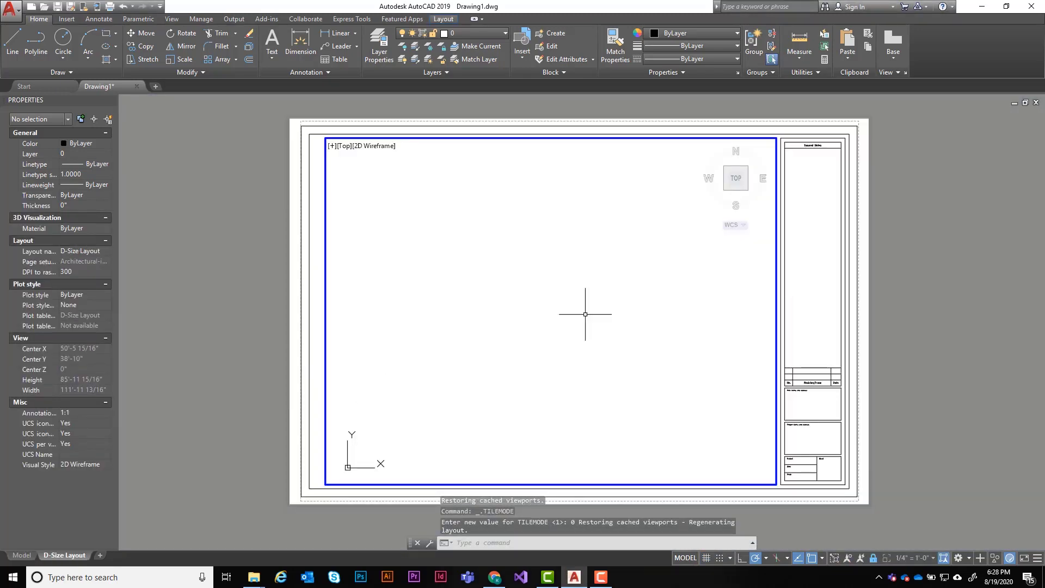
double_click(944, 327)
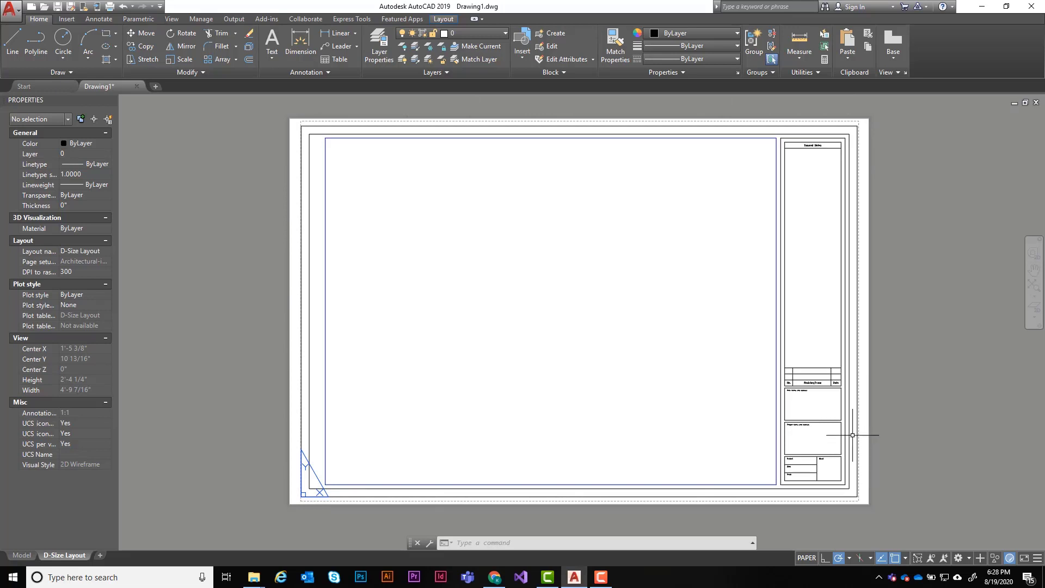
click(841, 382)
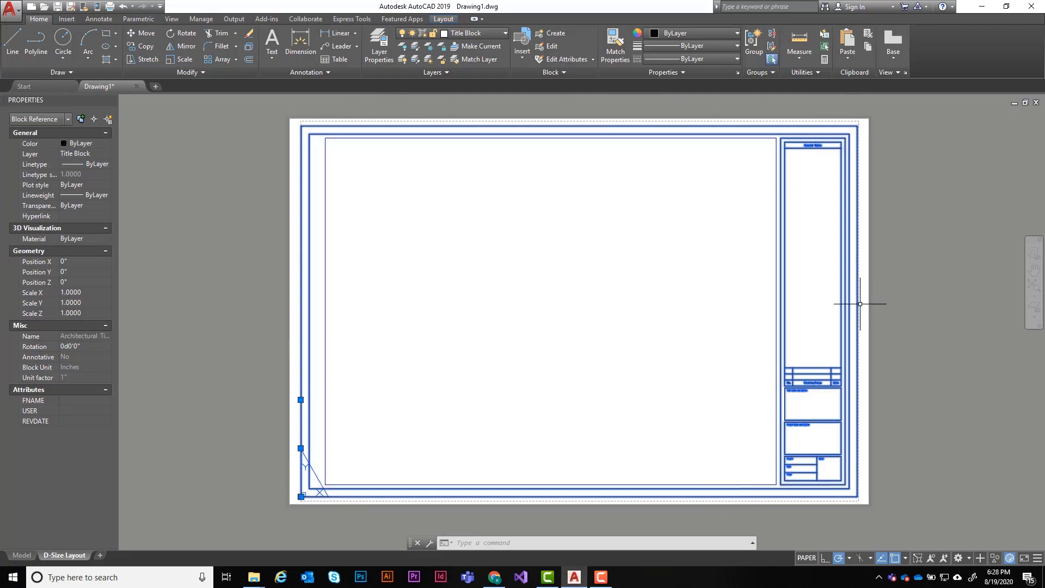
key(Escape)
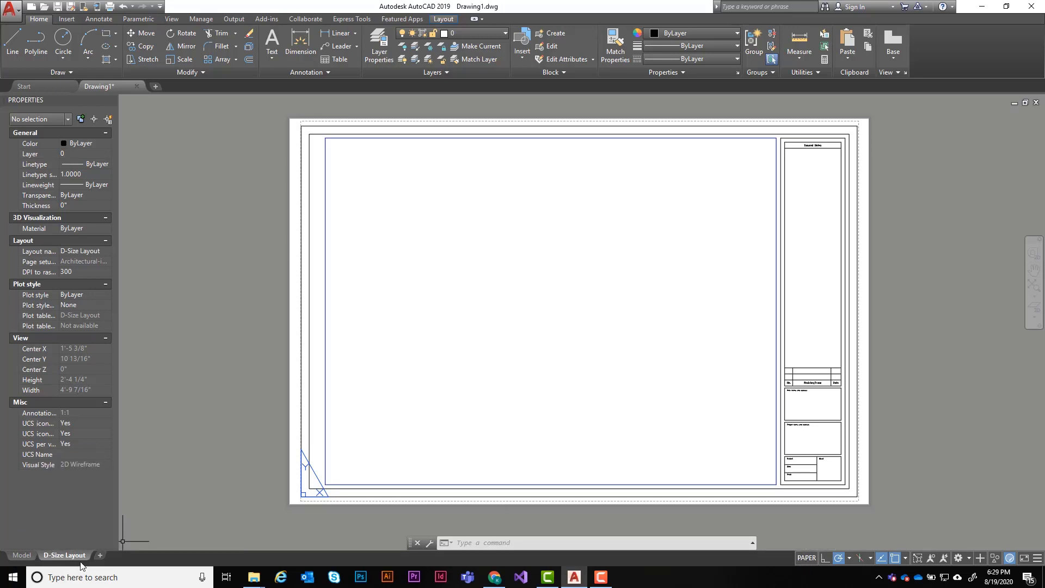
click(22, 555)
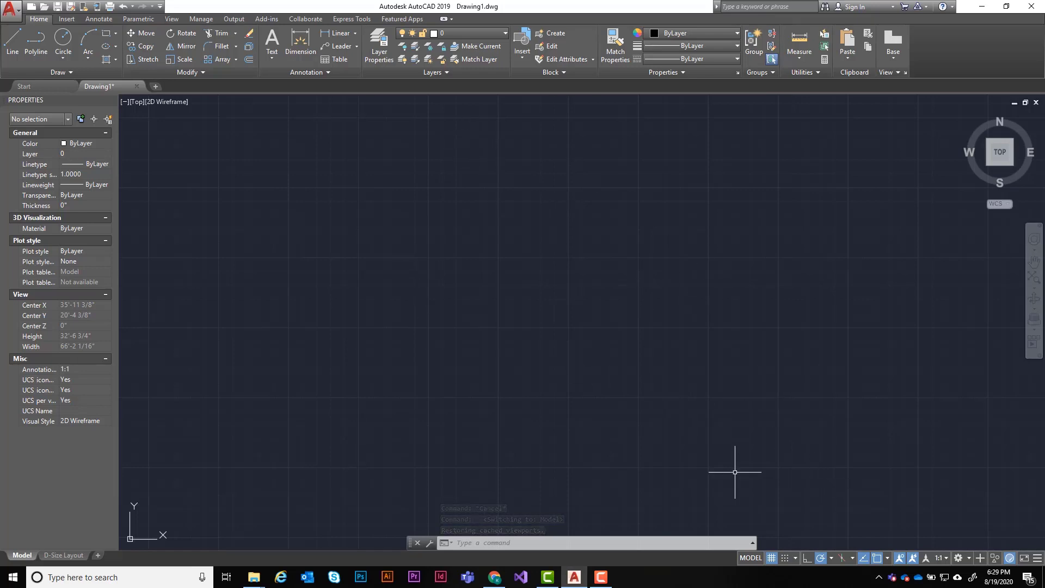
Step: Turn the grid display off and back on, and check the grid spacing at different magnifications
click(772, 557)
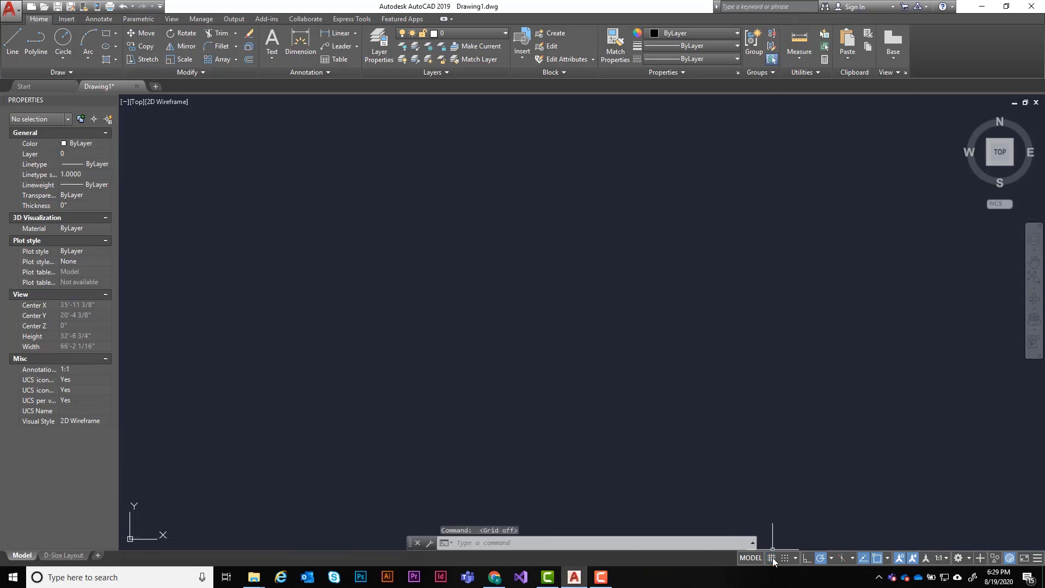
click(772, 558)
scroll(593, 254, down, 4)
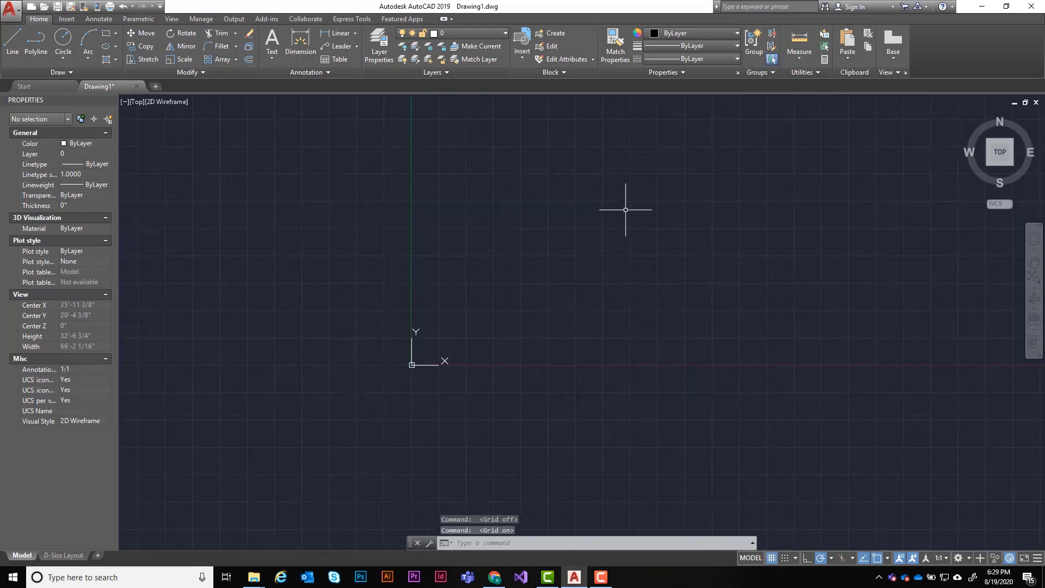
scroll(380, 270, up, 5)
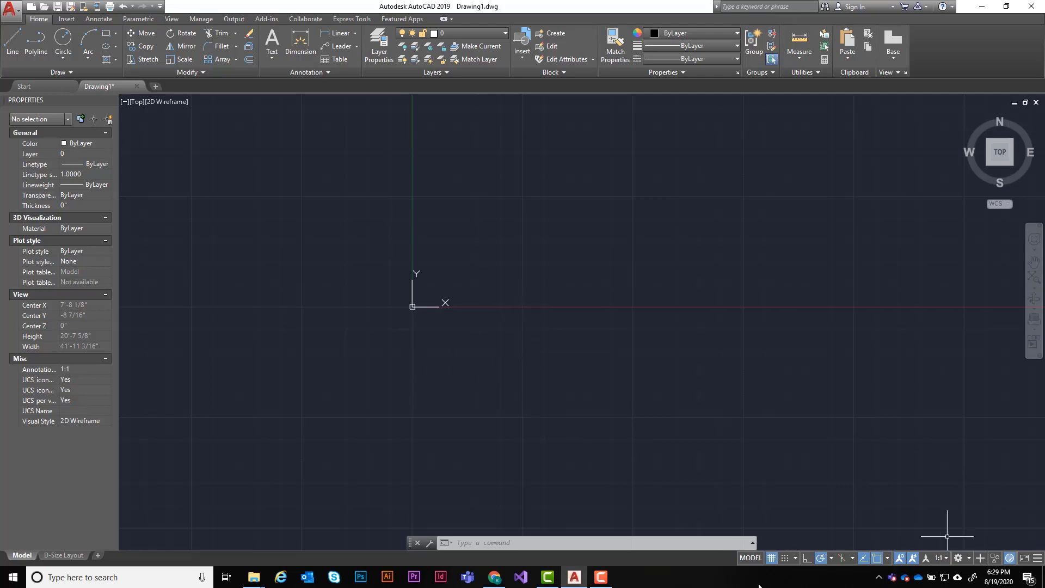
Step: Turn on snap mode, try the cursor's snapping with the Line command active, and turn snap off
click(783, 557)
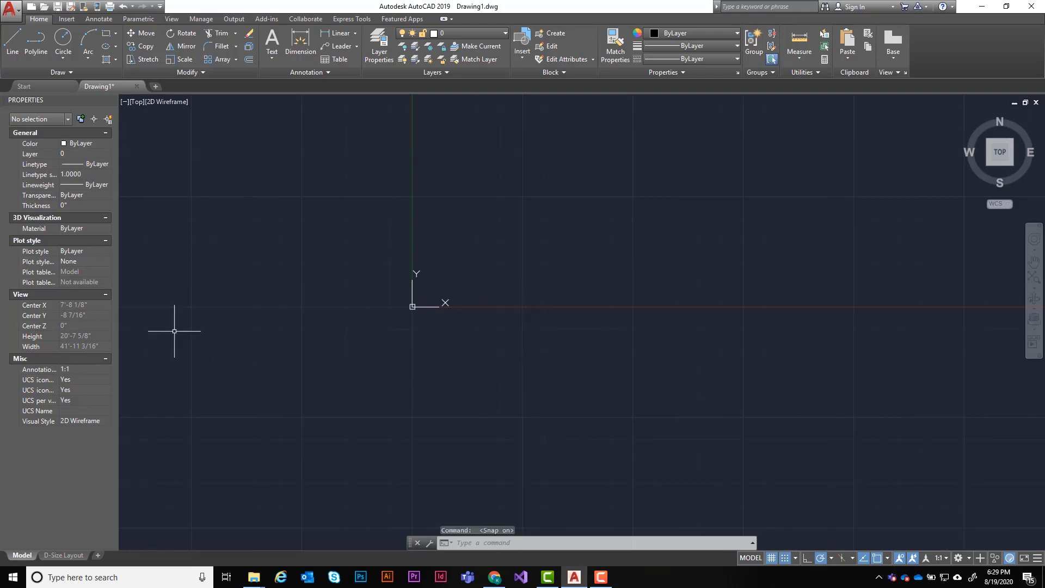
click(13, 53)
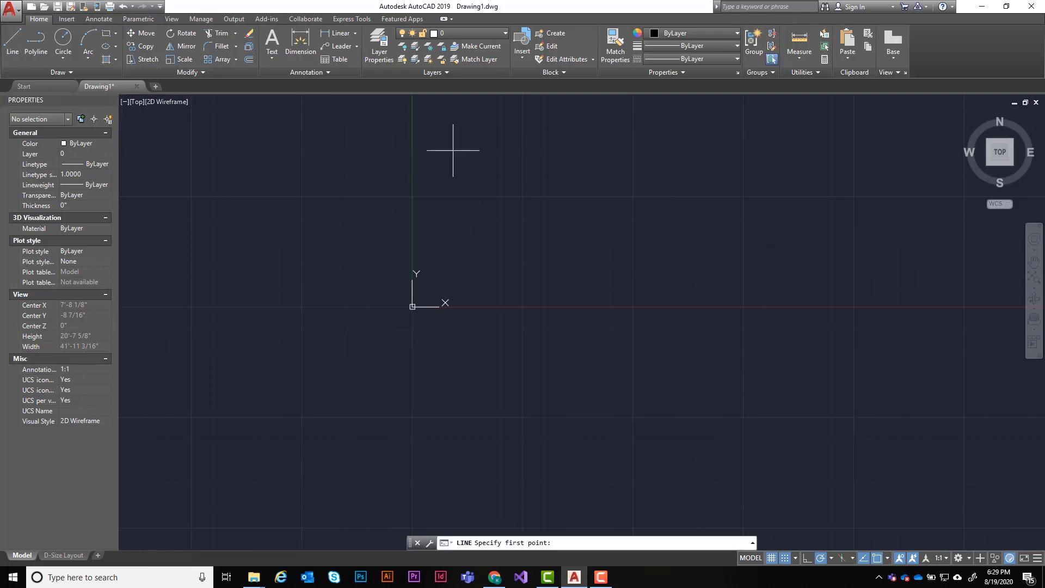
scroll(438, 215, up, 8)
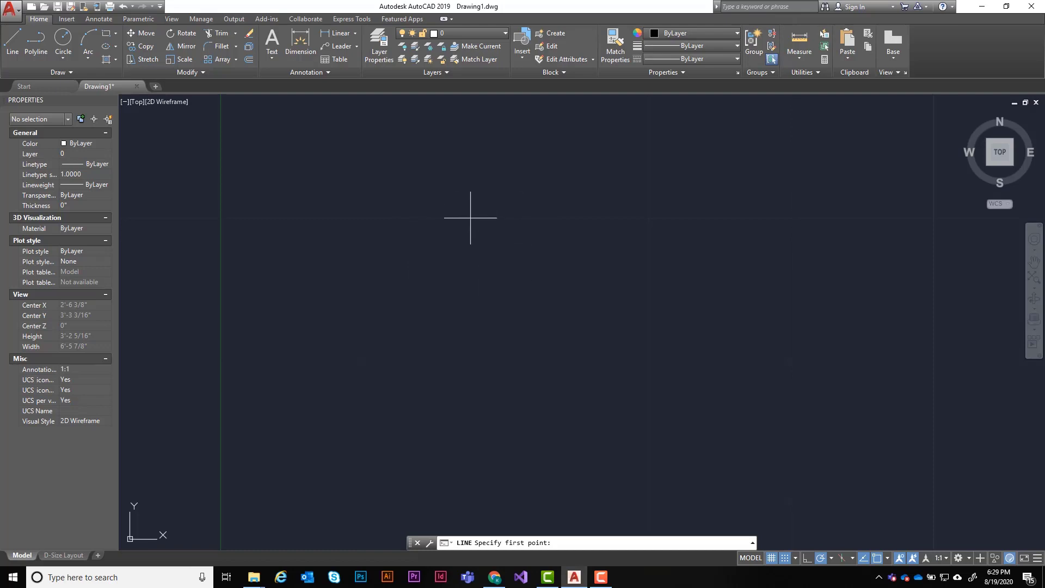
middle_drag(356, 212, 506, 277)
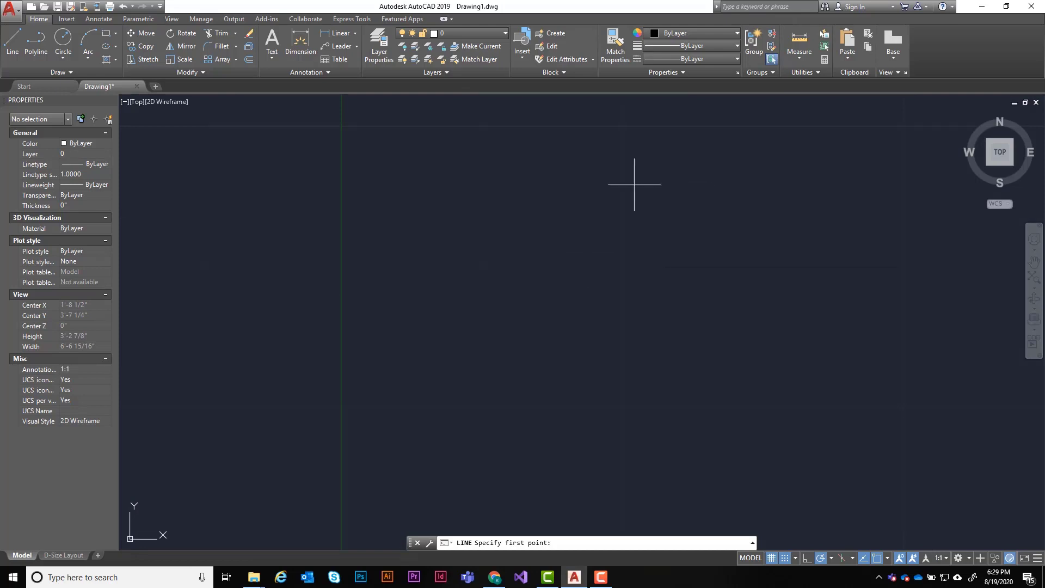
click(784, 558)
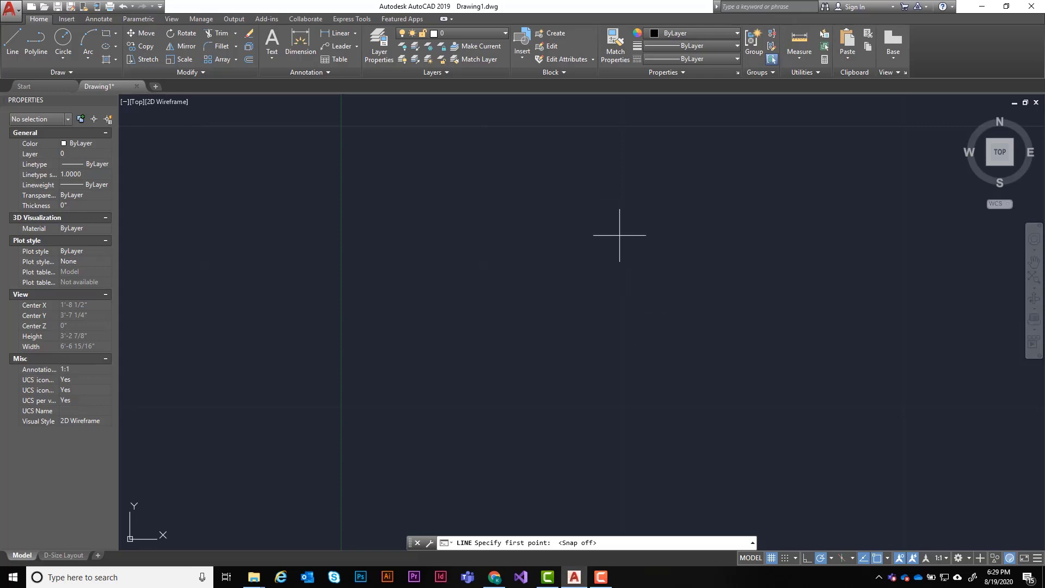
Step: Compare cursor movement near the origin by switching snap mode on and off again during the Line command
scroll(401, 343, down, 4)
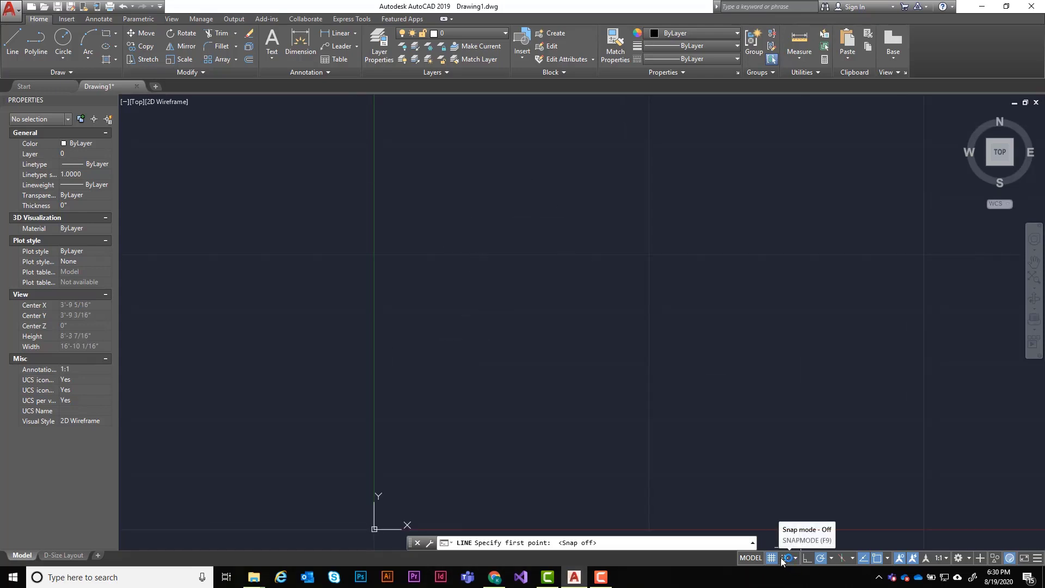
scroll(478, 305, down, 4)
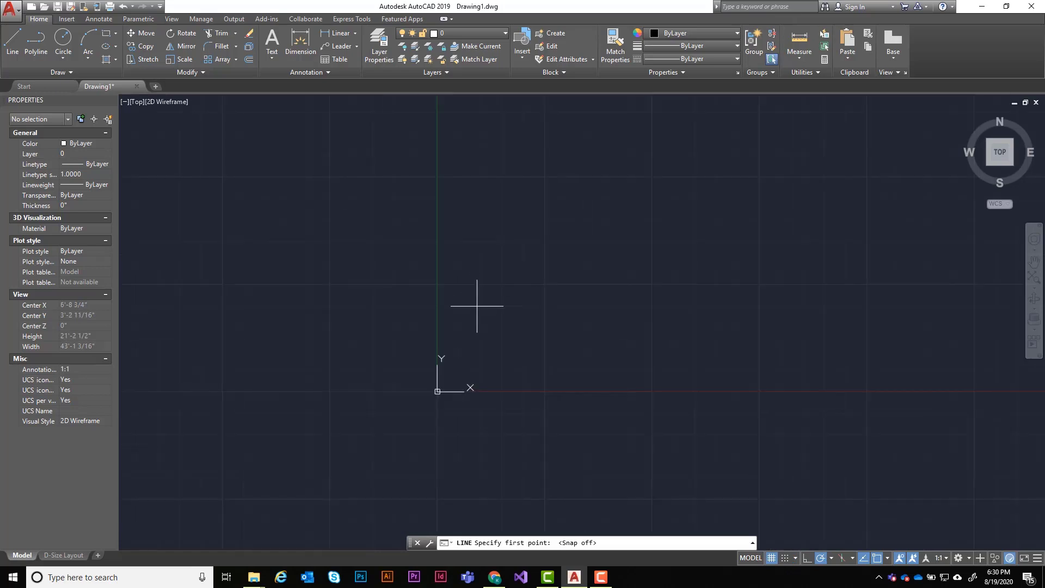
scroll(453, 389, up, 8)
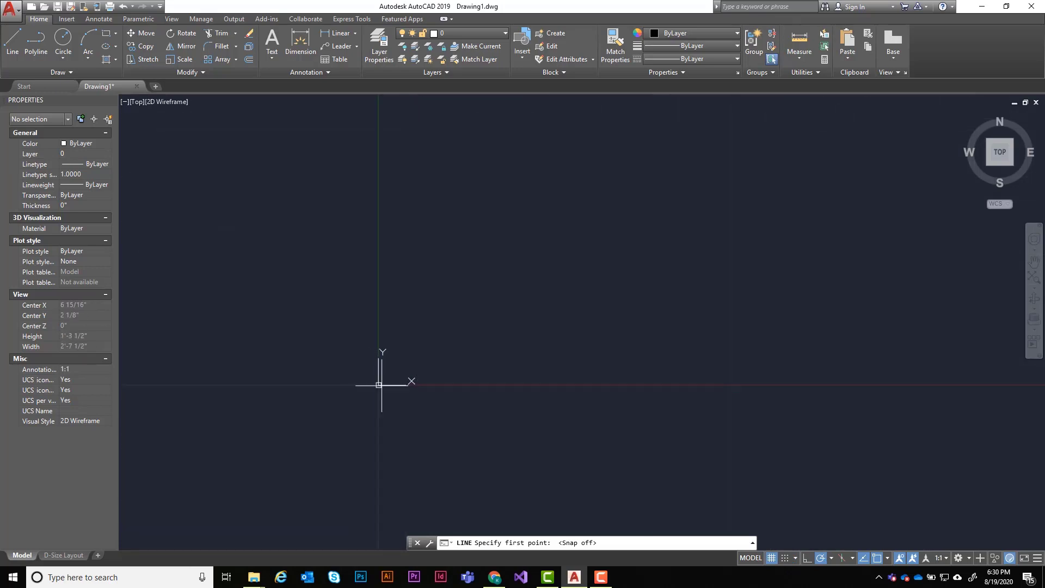
click(781, 558)
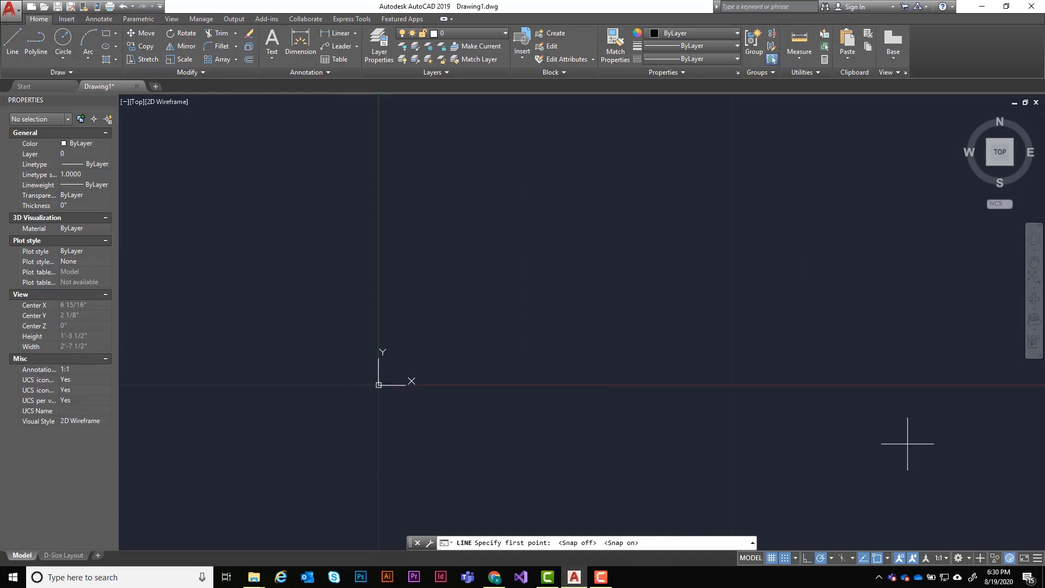
click(785, 560)
scroll(389, 408, down, 8)
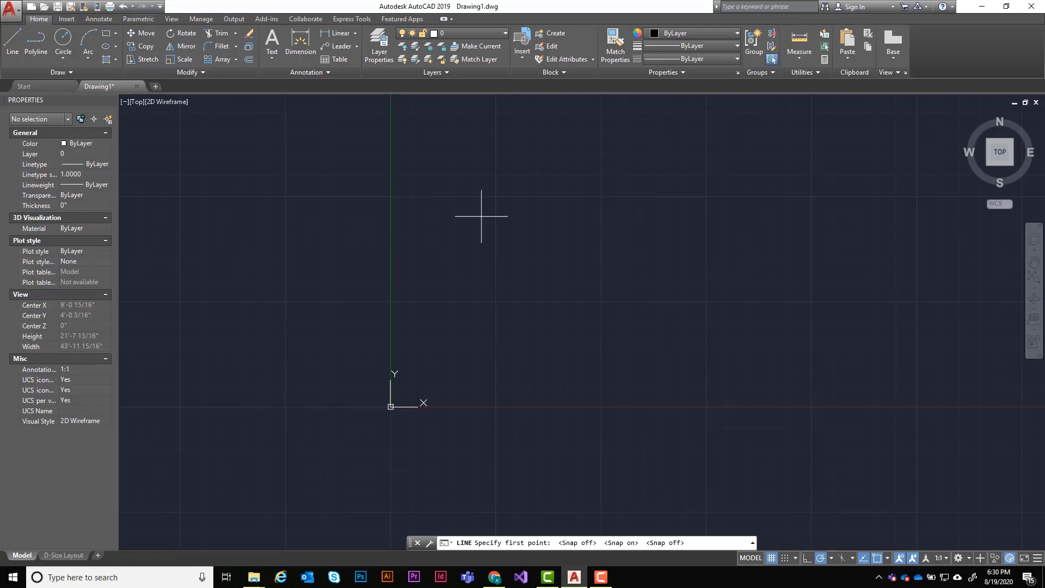
scroll(374, 290, up, 2)
mouse_move(424, 313)
middle_down()
mouse_move(433, 310)
mouse_move(420, 283)
middle_up()
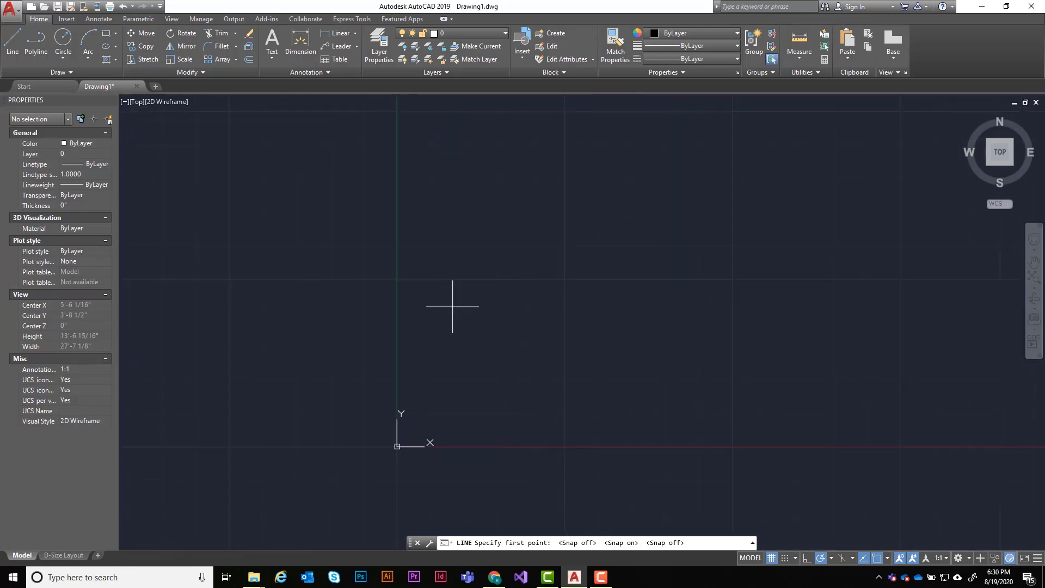
Step: Draw a single angled line about 9'-6" long crossing the Y axis above the origin
click(12, 41)
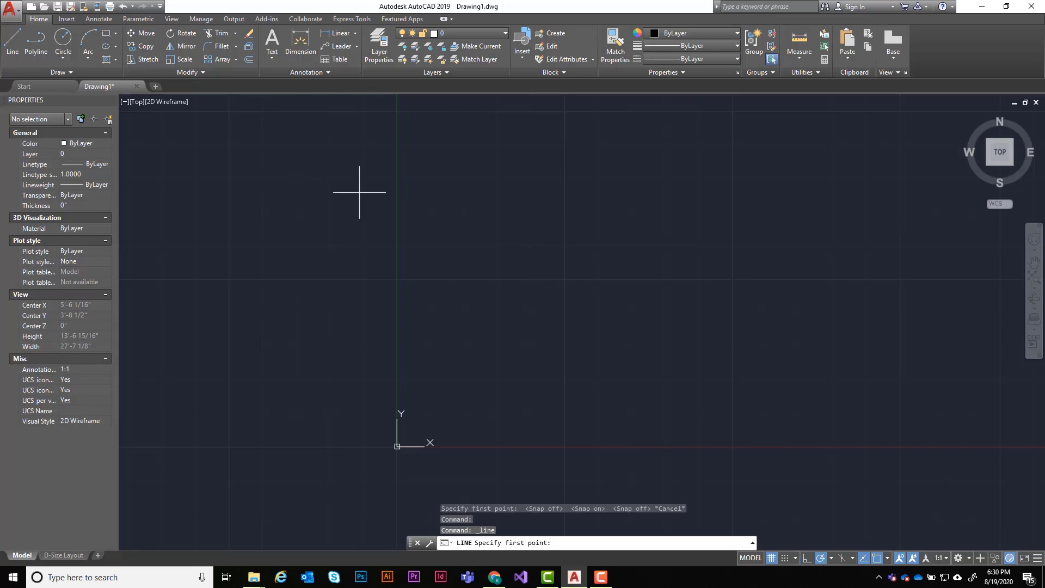
click(525, 231)
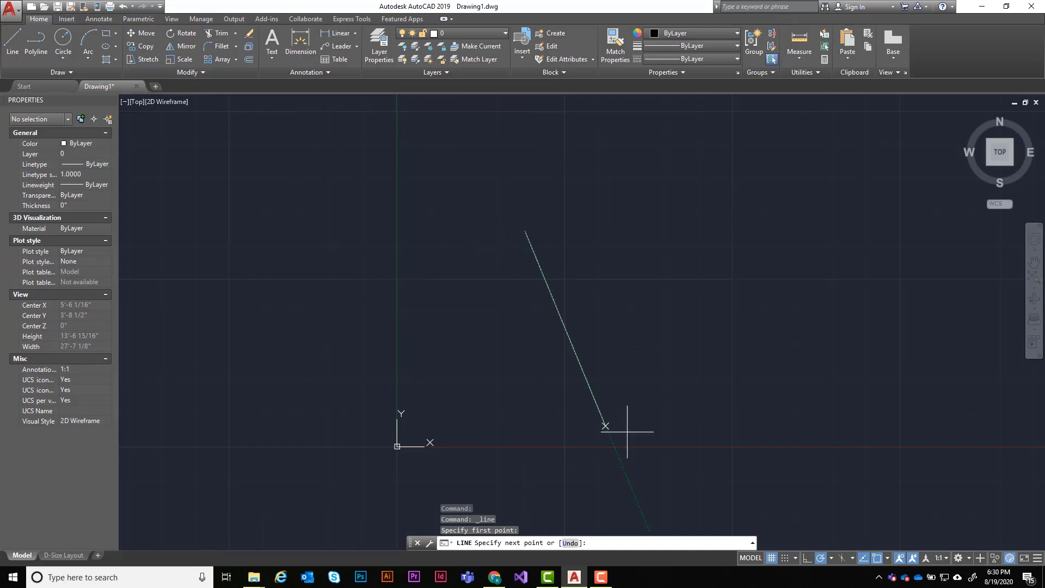
click(240, 372)
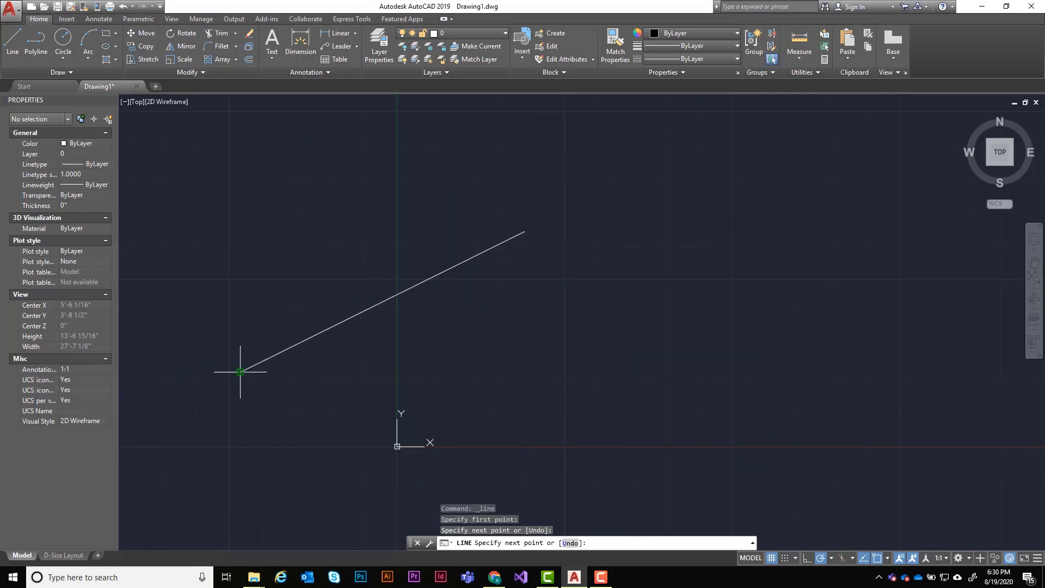
key(Return)
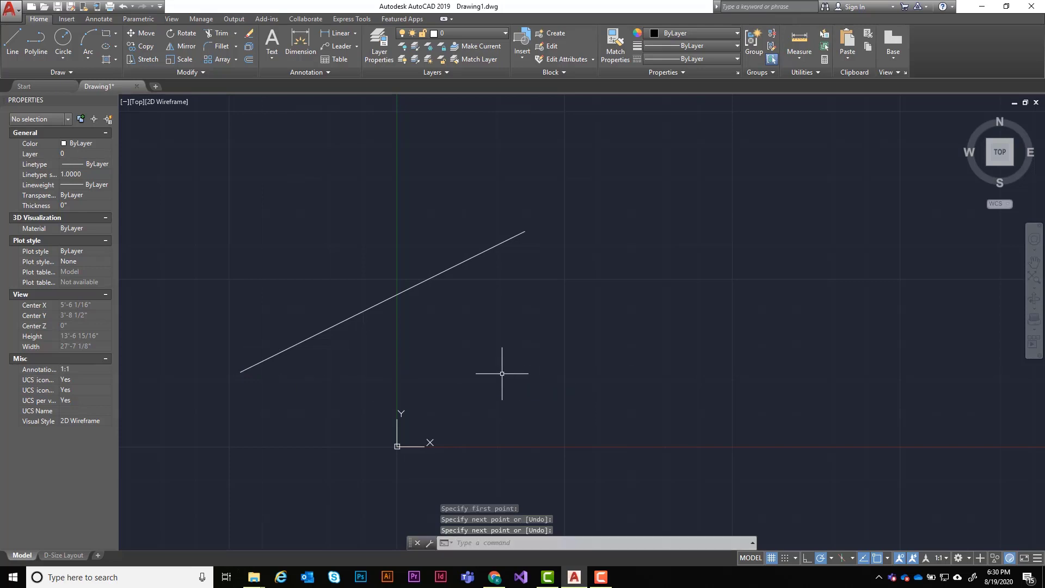
Step: Delete the angled line crossing the Y axis
click(496, 278)
click(378, 208)
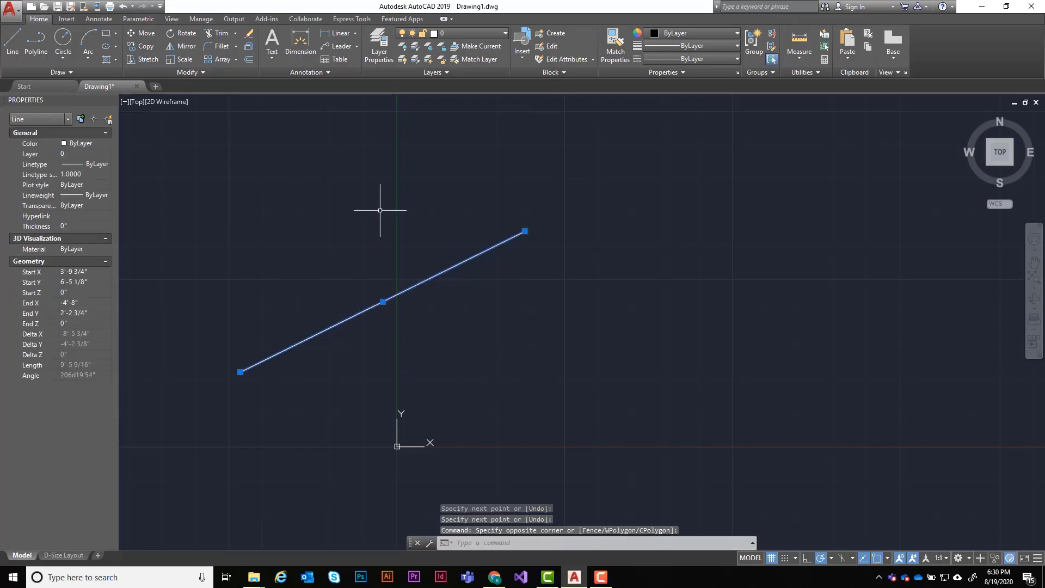
key(Delete)
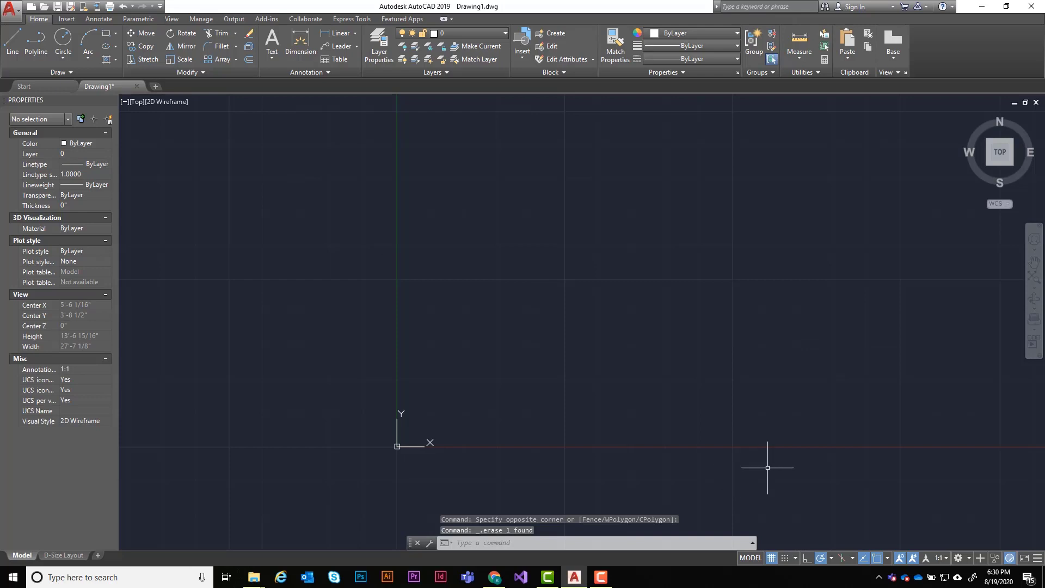
Step: Start a line above and right of the origin, comparing its direction with Ortho mode on and off, and leave Ortho on
click(807, 558)
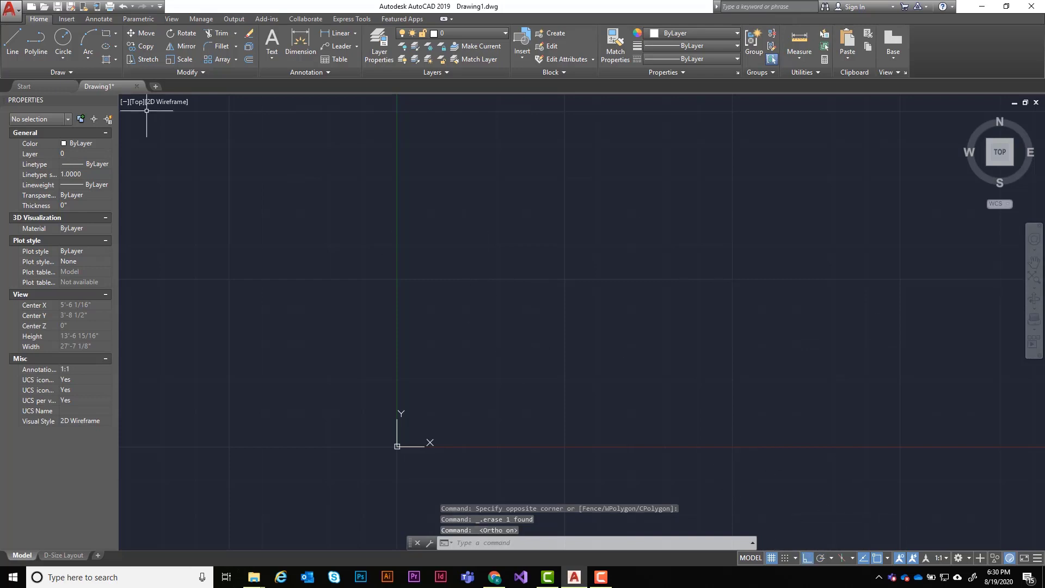
click(12, 44)
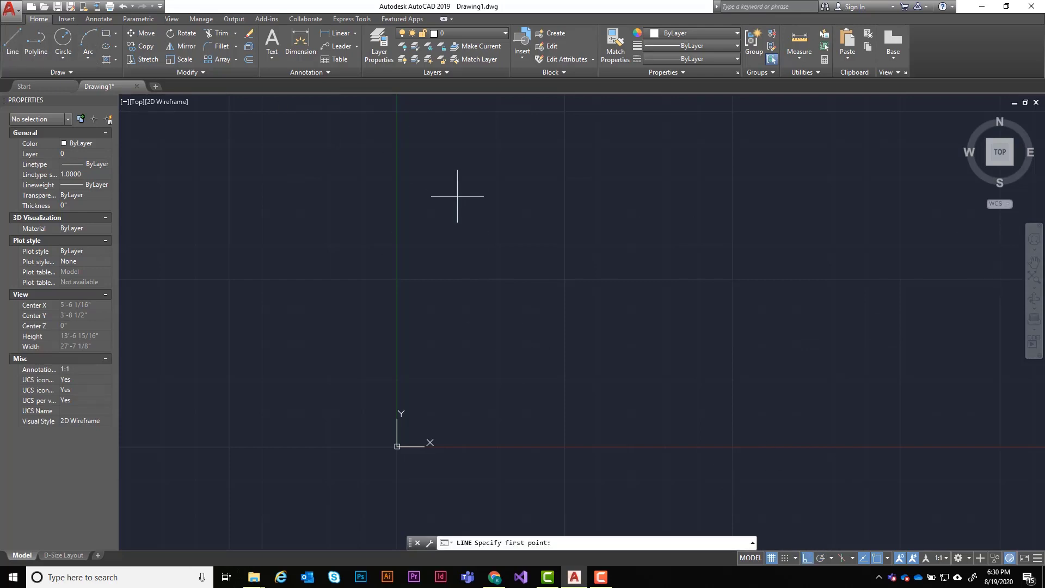
click(600, 221)
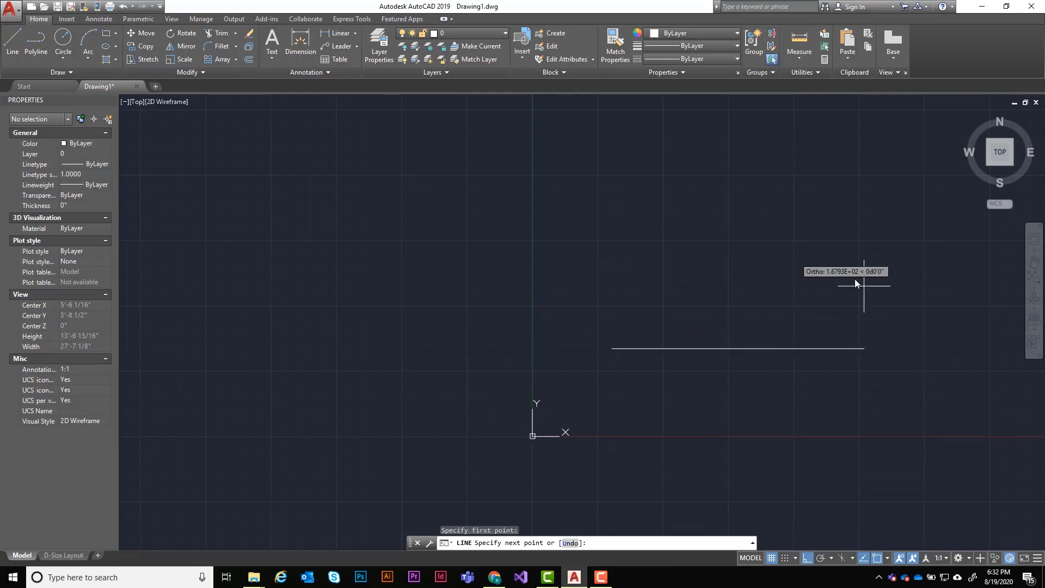
click(806, 559)
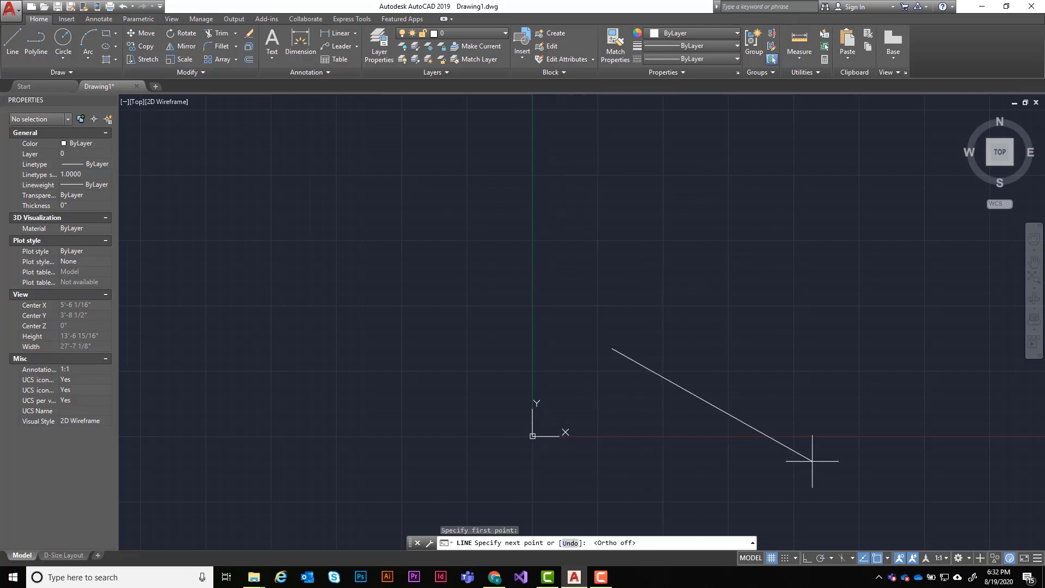
click(807, 557)
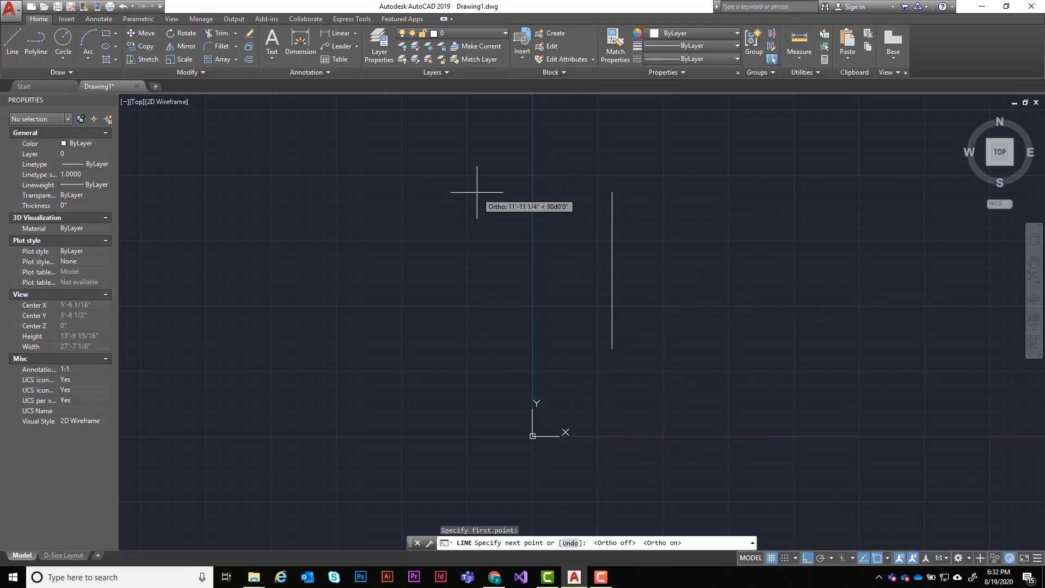
Step: Draw four connected orthogonal segments going up, right, up, and about 18'-8" left across the Y axis
click(620, 255)
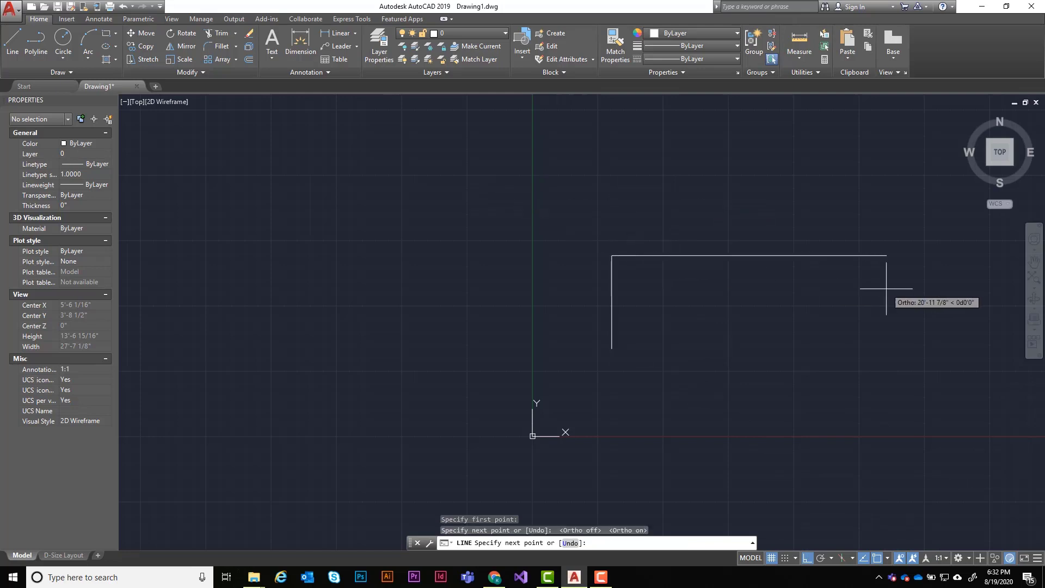
click(713, 296)
click(737, 158)
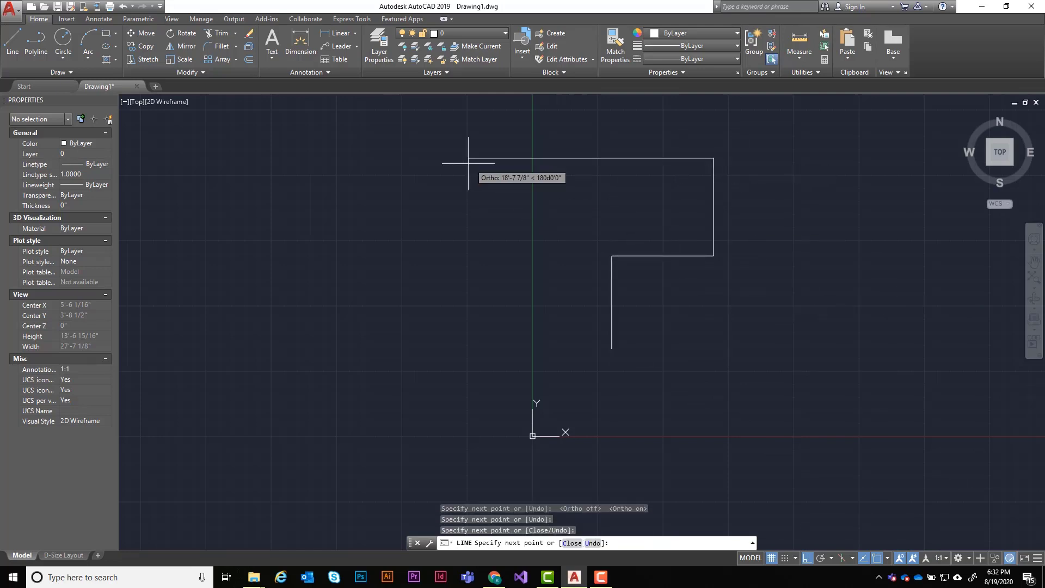
click(469, 167)
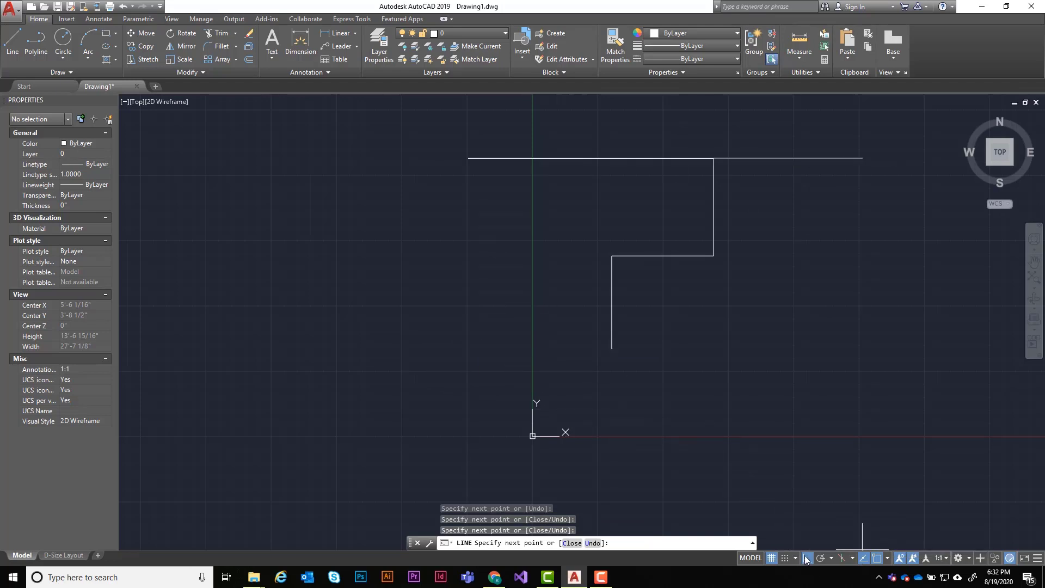
Step: Turn off Ortho mode, add an angled segment down and to the left, and end the line
click(807, 558)
click(337, 332)
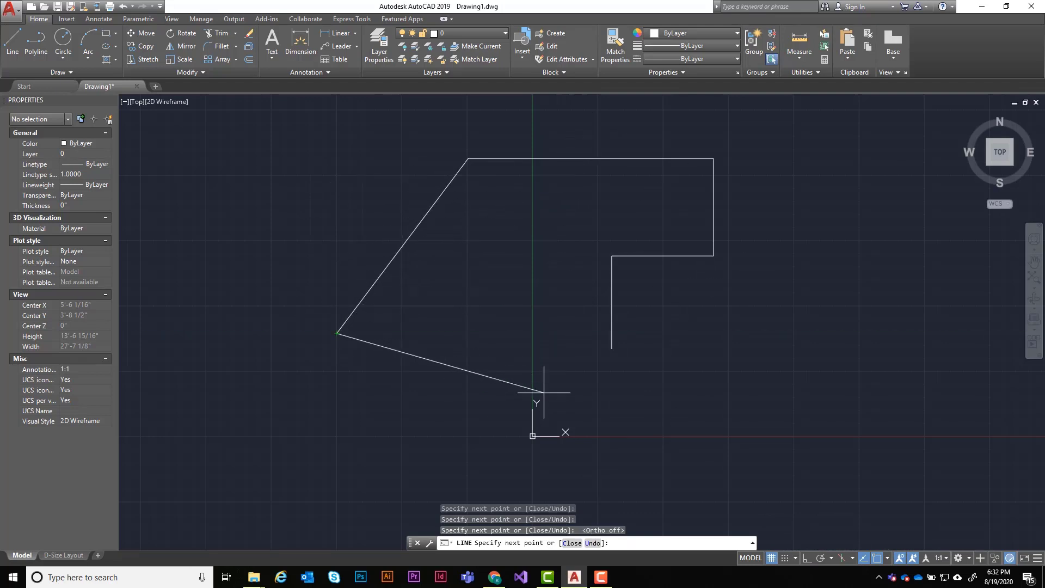
key(Return)
key(Escape)
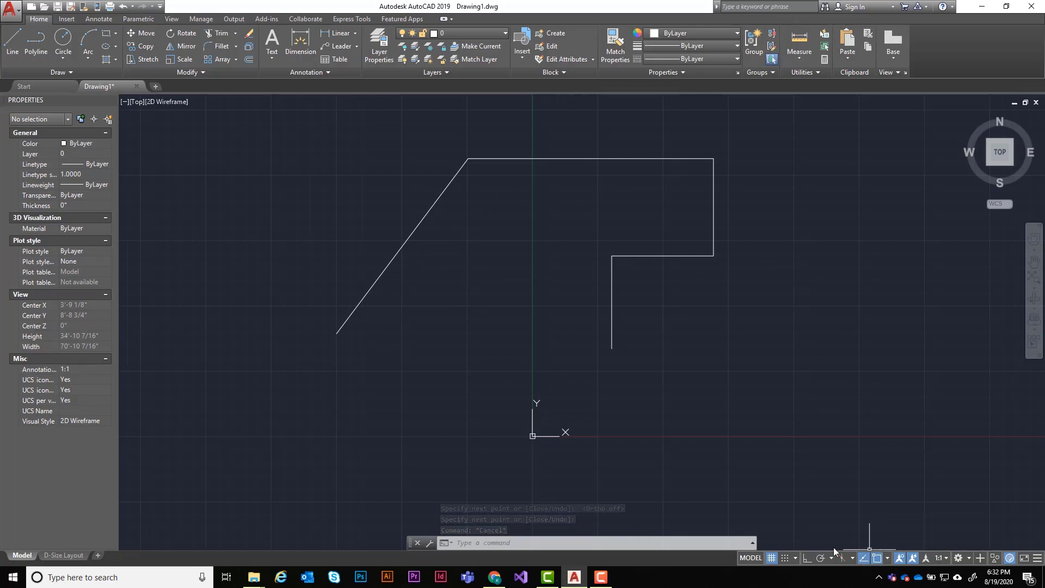
Step: Configure the running object snaps: turn off Parallel and Node, turn on Center, and keep Intersection enabled
click(887, 558)
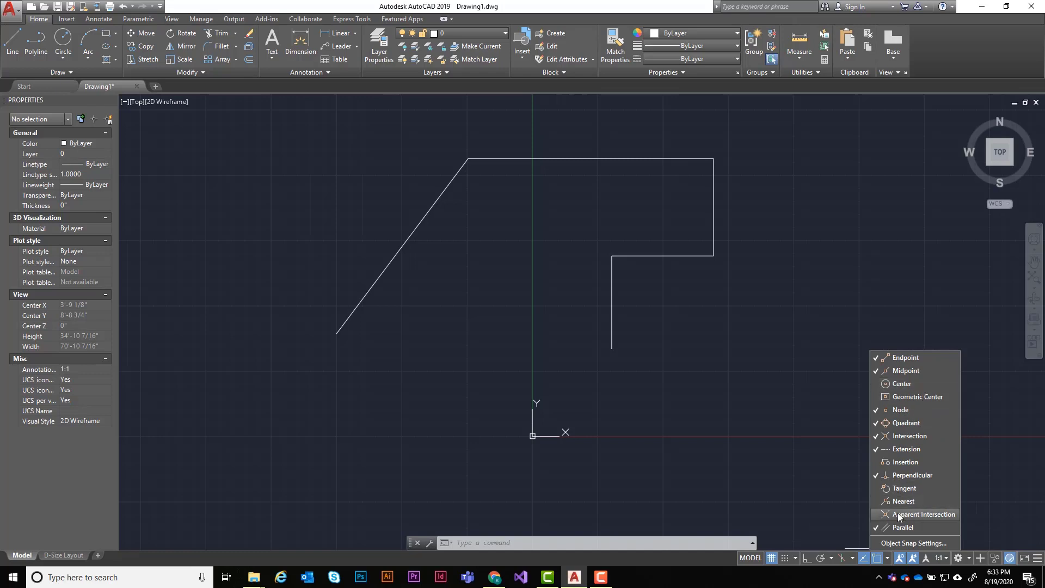
click(899, 527)
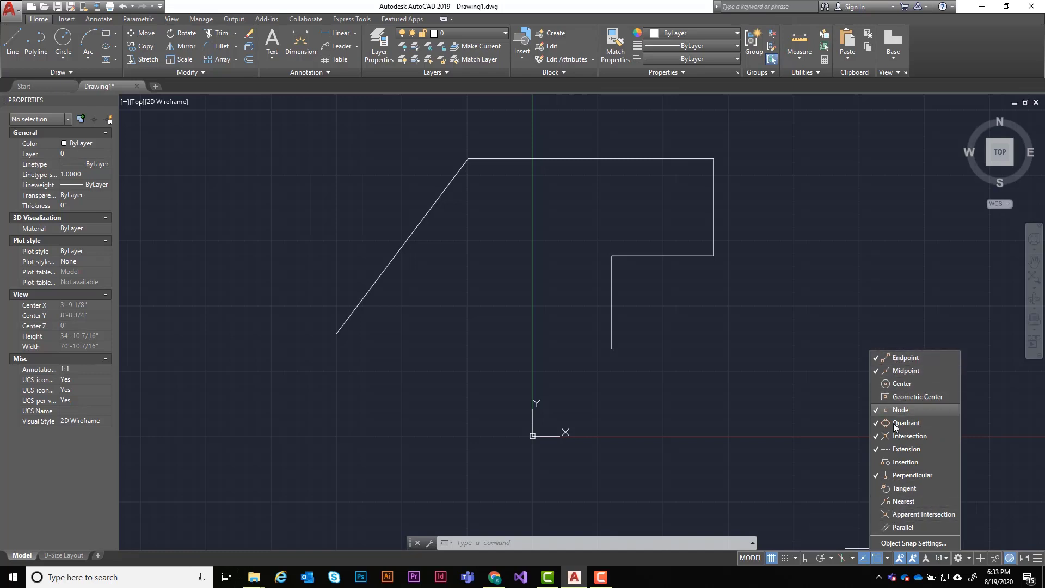
click(900, 411)
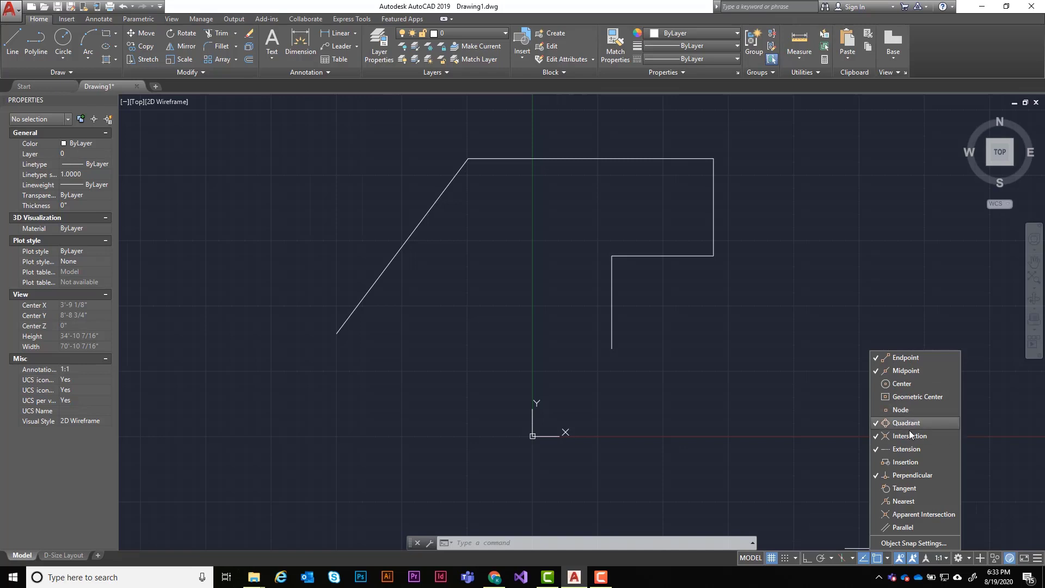
click(889, 436)
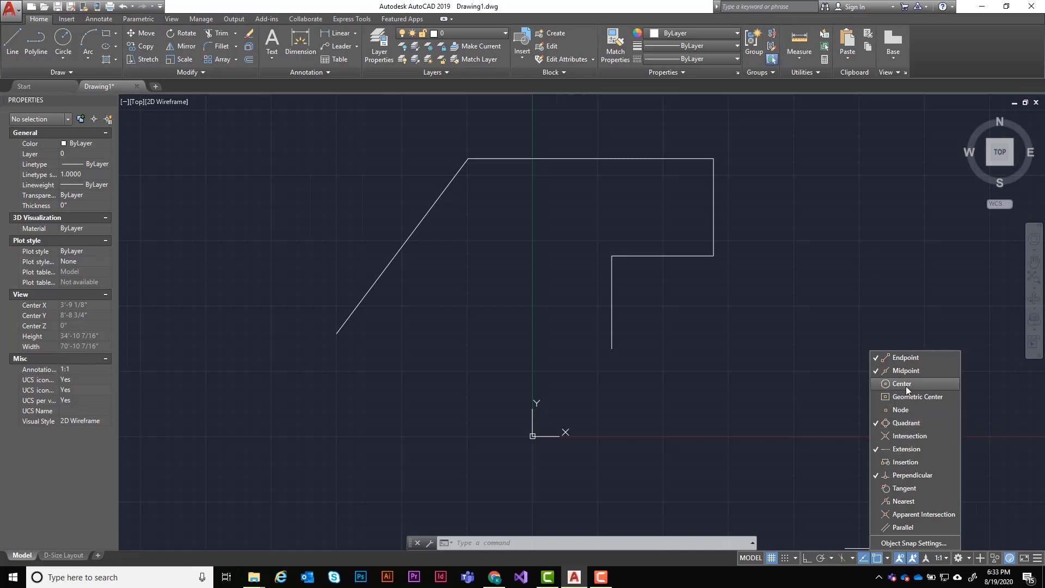
click(900, 438)
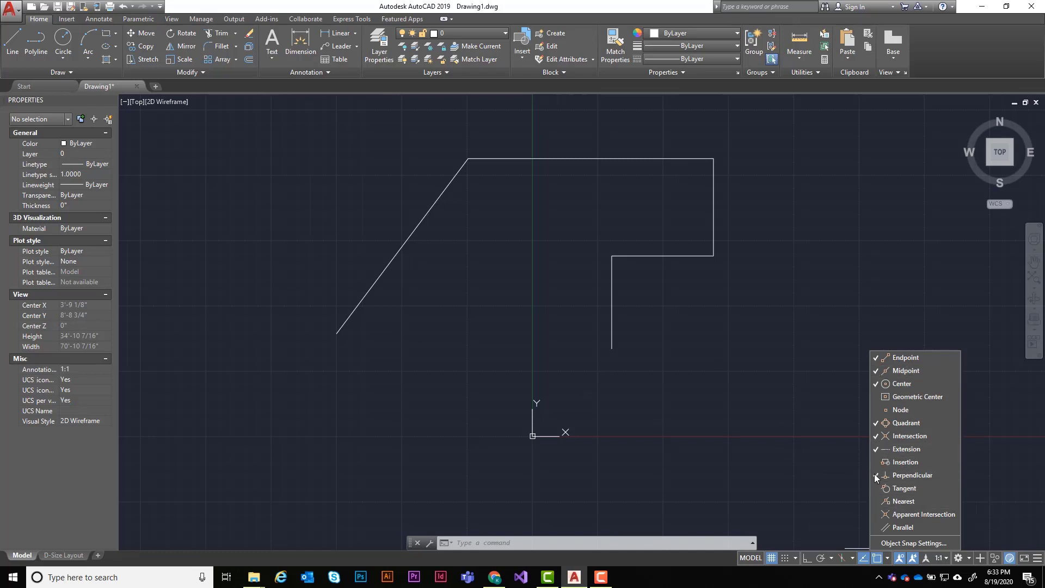
click(207, 170)
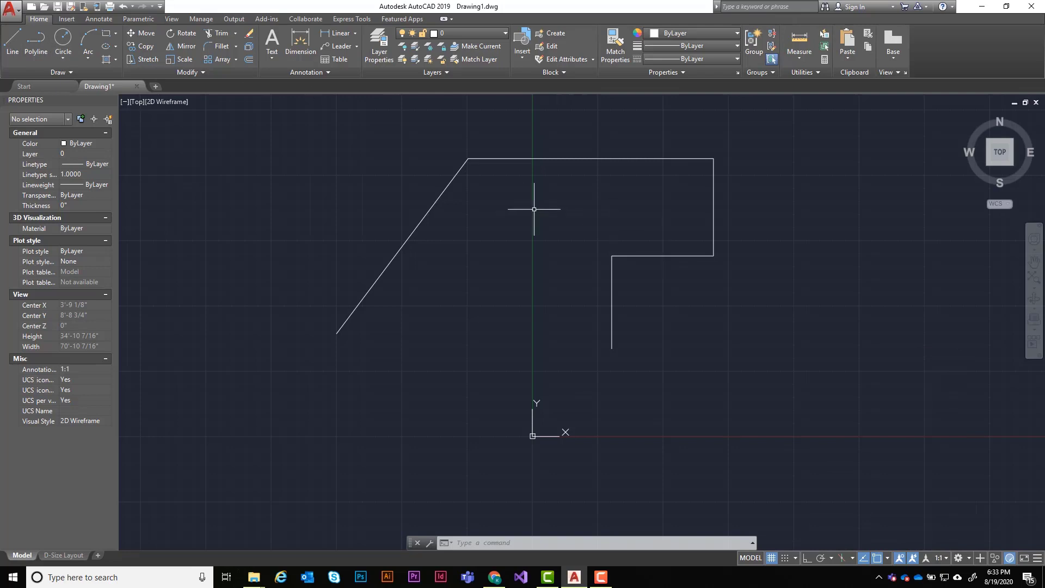
Step: Start the Line command and toggle object snap off and on, leaving it on
click(12, 41)
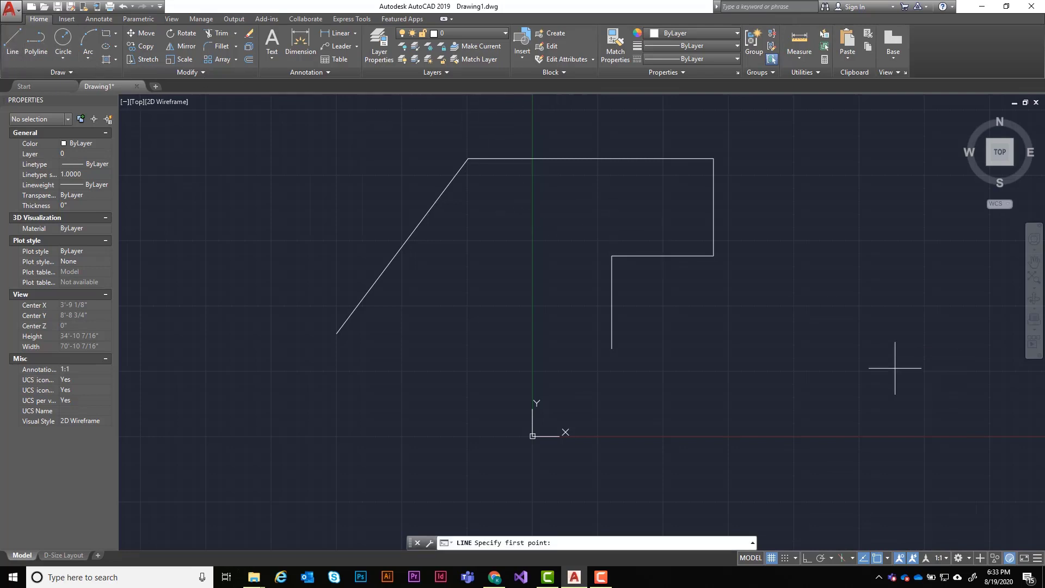
click(875, 561)
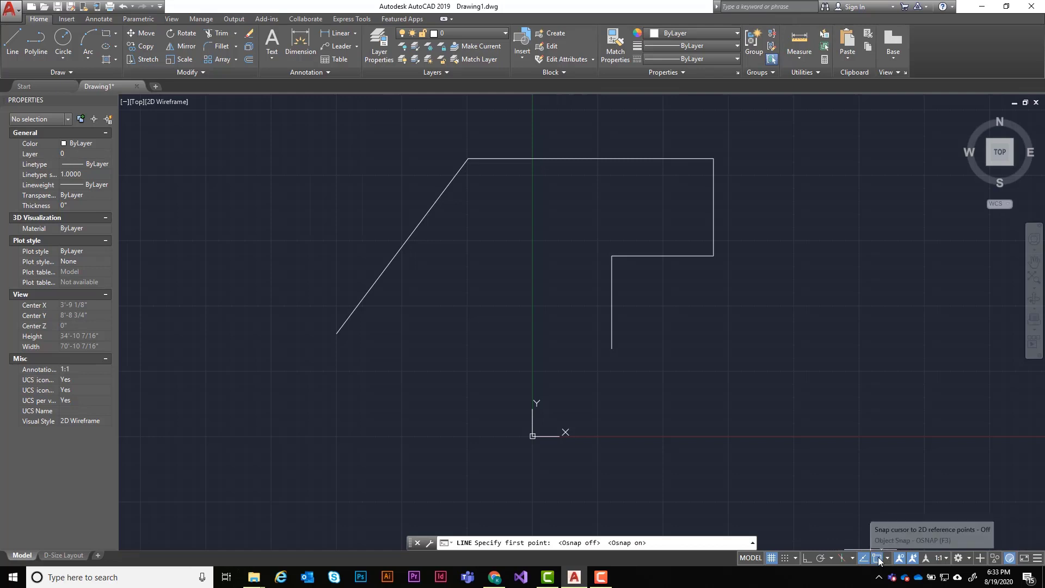
click(880, 560)
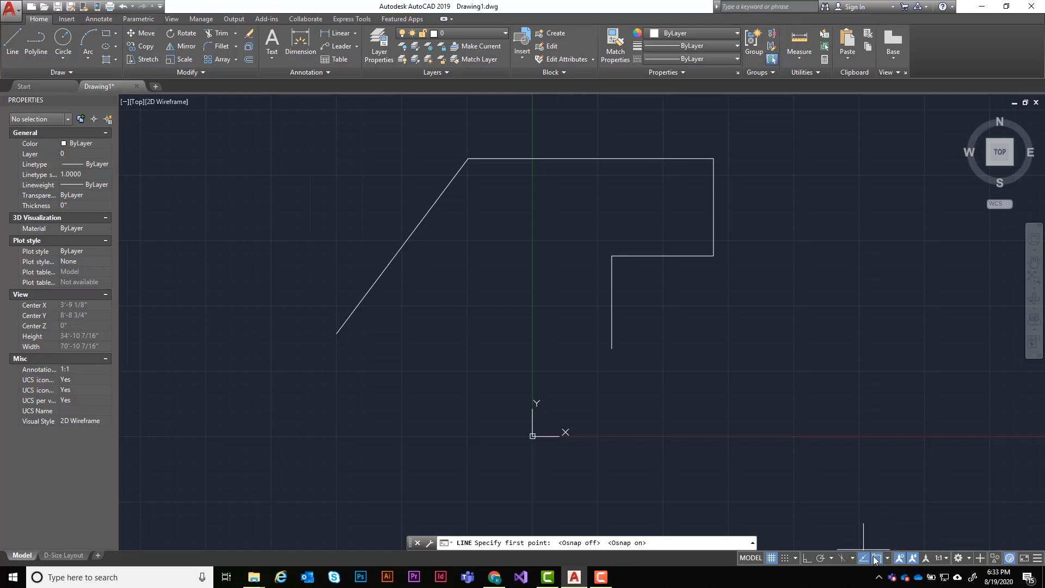
Step: Draw a single line up and to the left from the endpoint where the long horizontal and angled lines meet
scroll(411, 163, up, 2)
scroll(496, 432, down, 2)
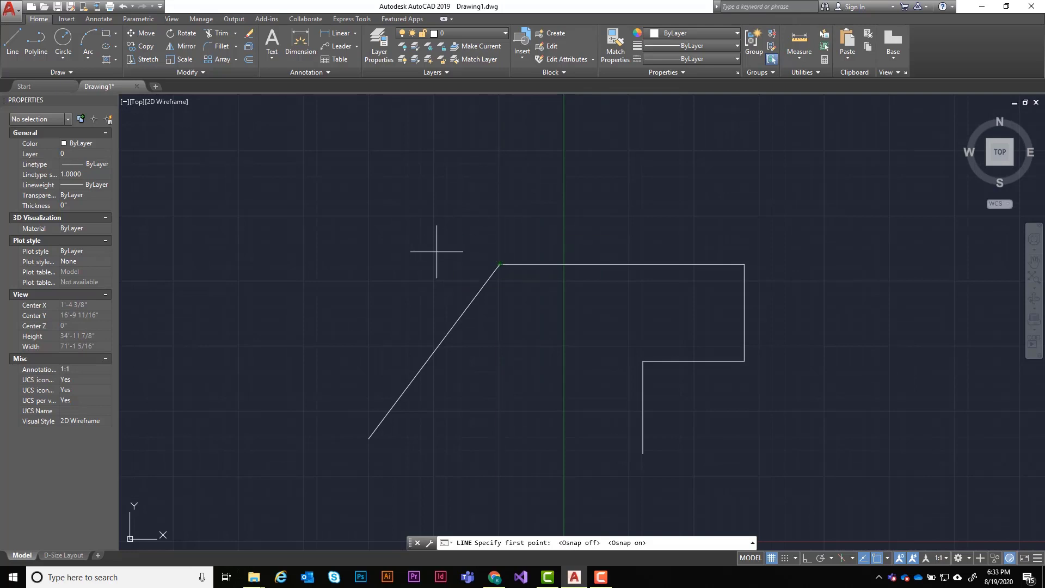
scroll(500, 245, up, 2)
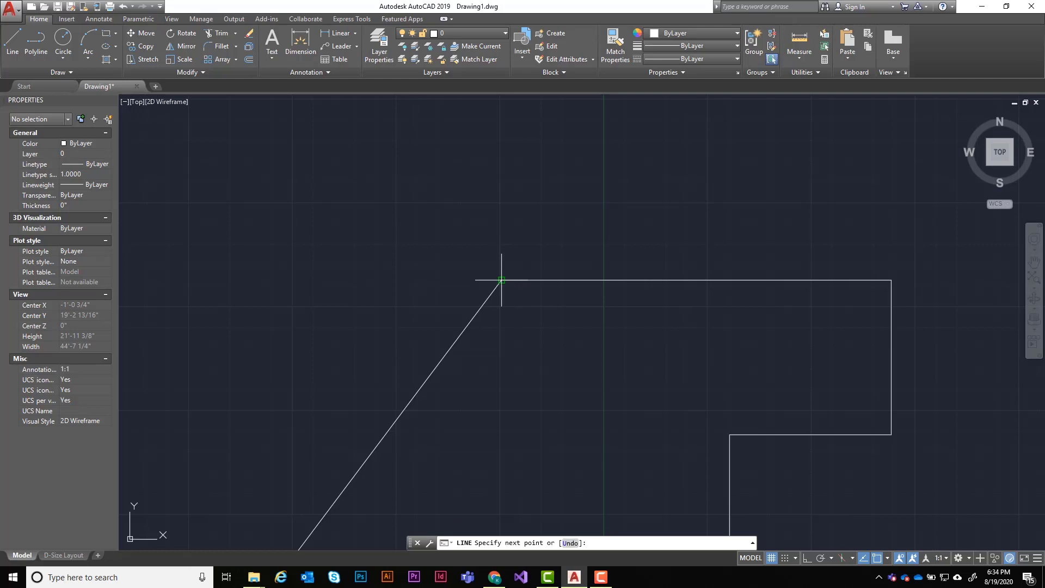
click(502, 280)
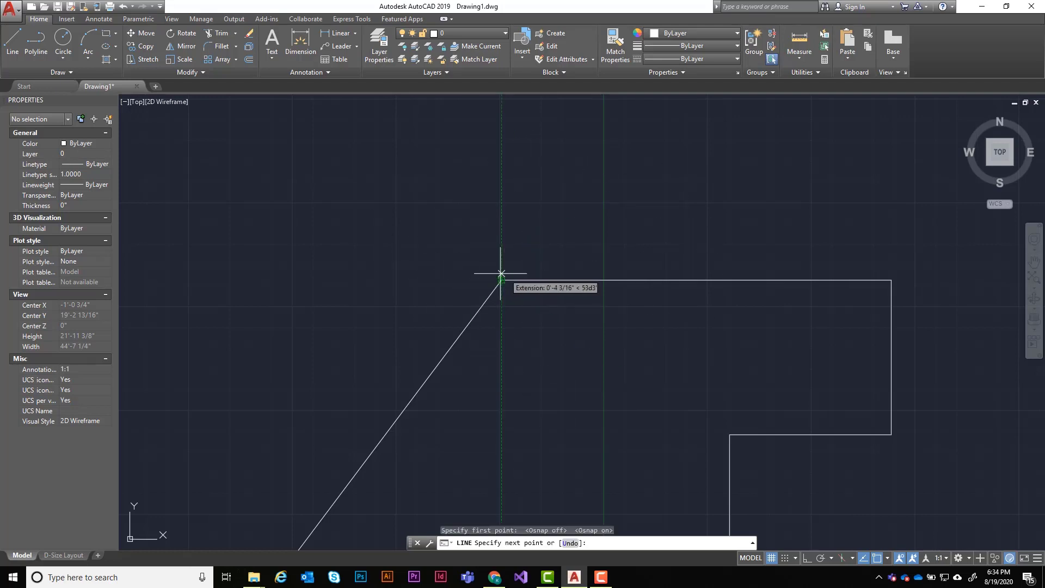
scroll(671, 339, down, 4)
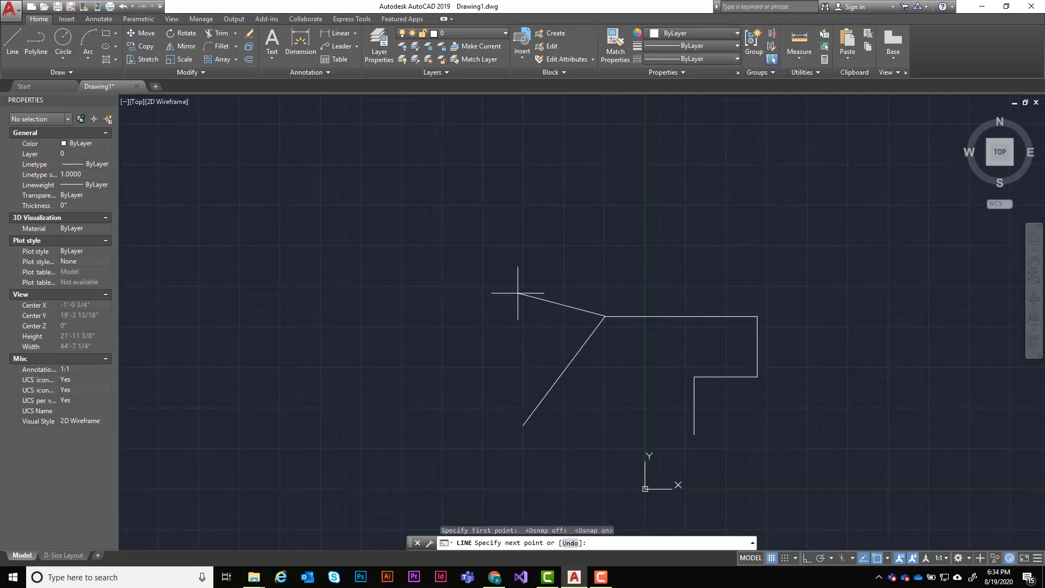
click(510, 291)
scroll(545, 308, up, 4)
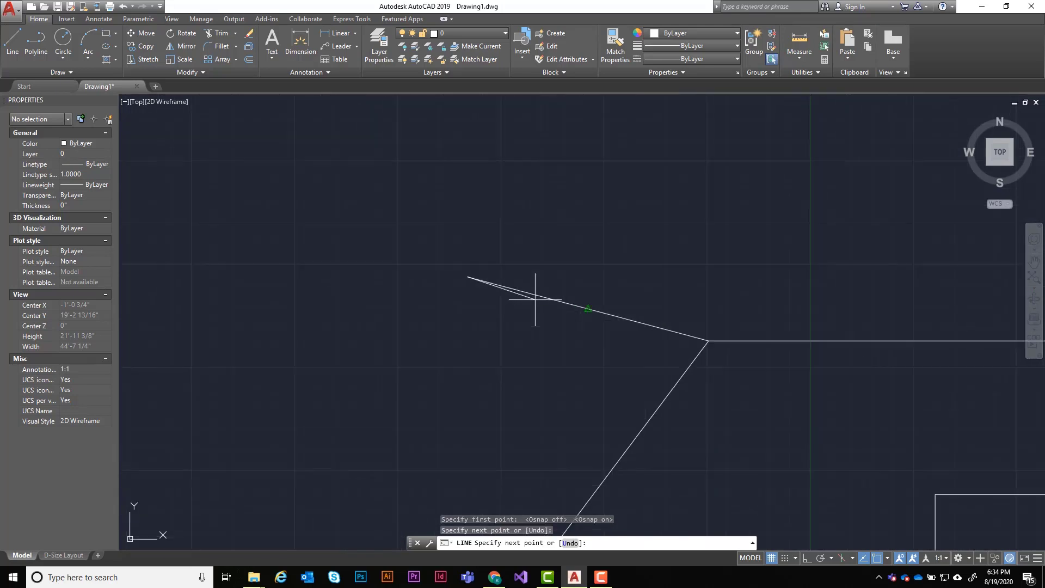
key(Return)
scroll(707, 338, up, 2)
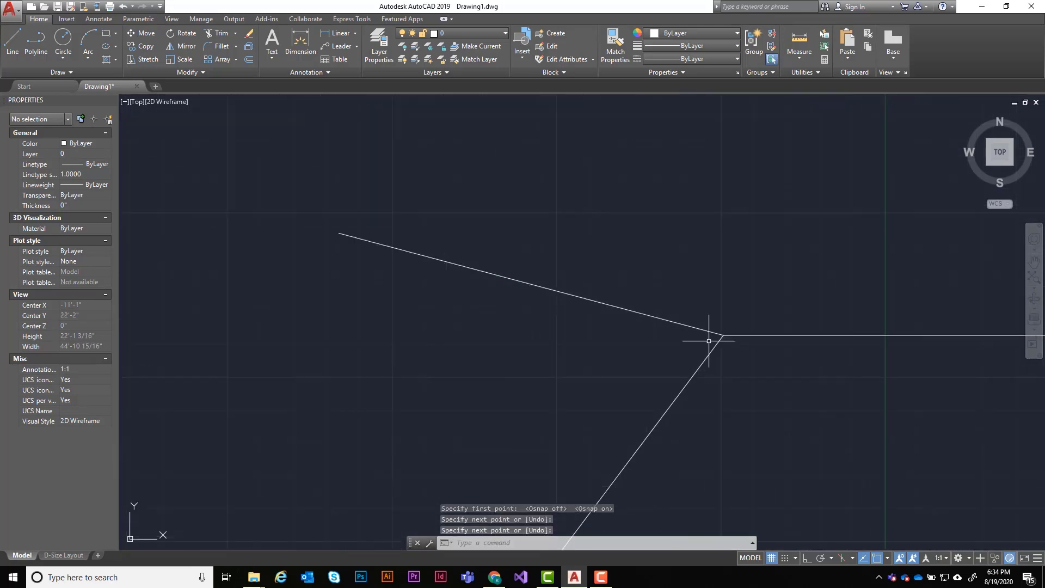
Step: Draw a line from the midpoint of the long upper horizontal line, steeply up and slightly left
click(12, 42)
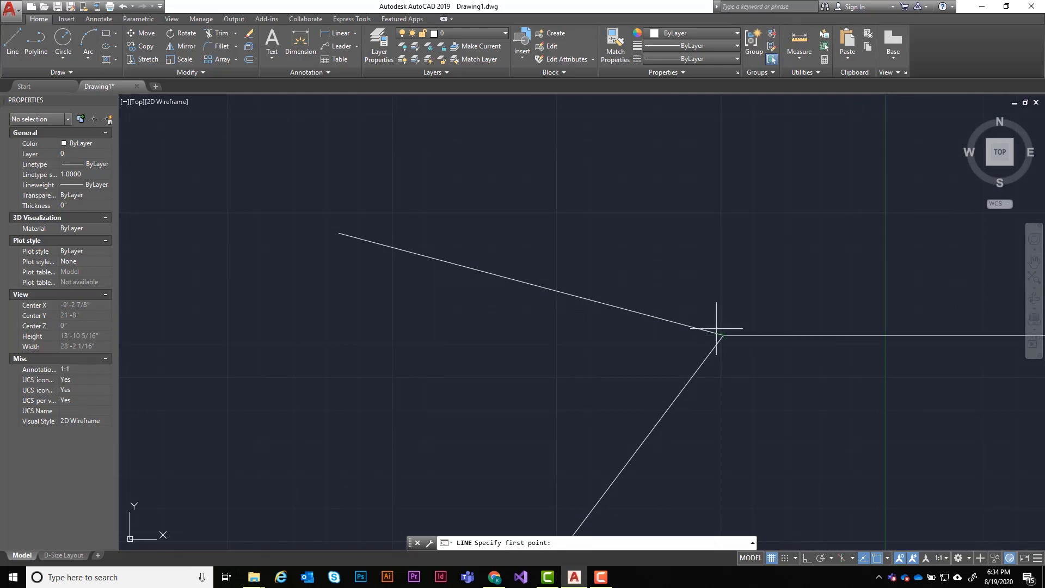
scroll(434, 272, down, 2)
middle_drag(772, 308, 698, 303)
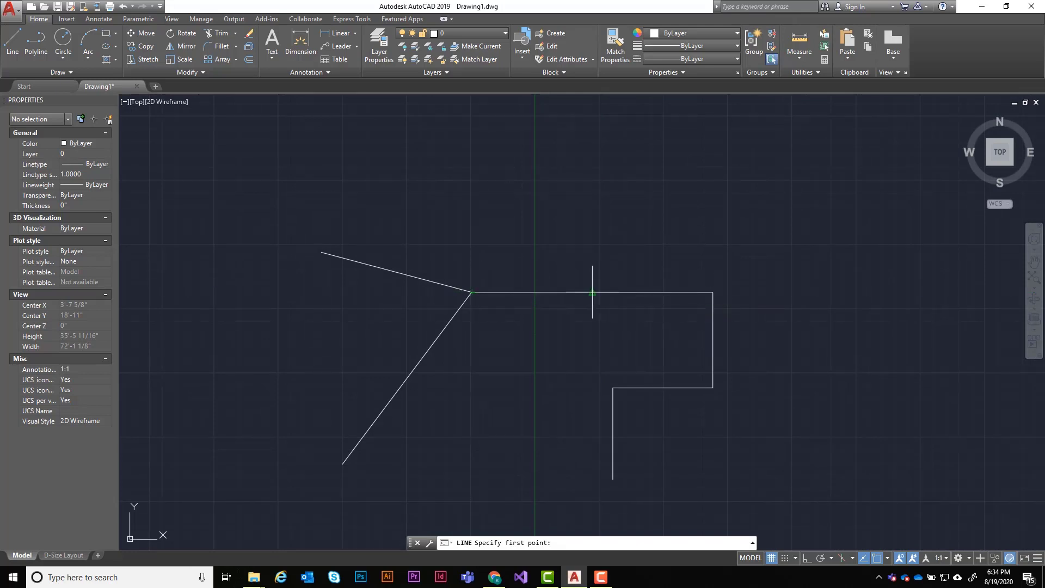
scroll(592, 292, up, 4)
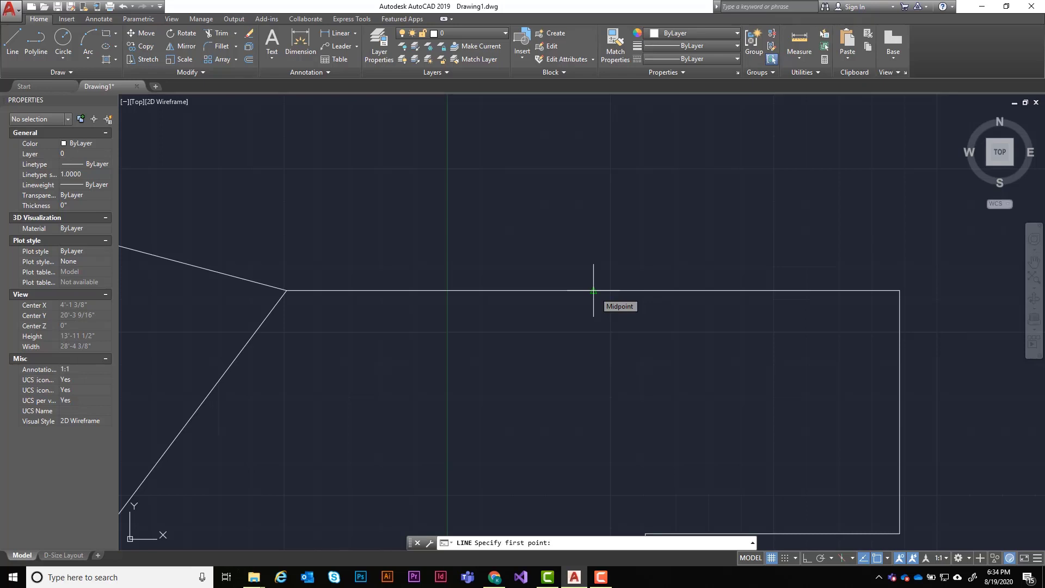
click(593, 290)
scroll(610, 354, down, 4)
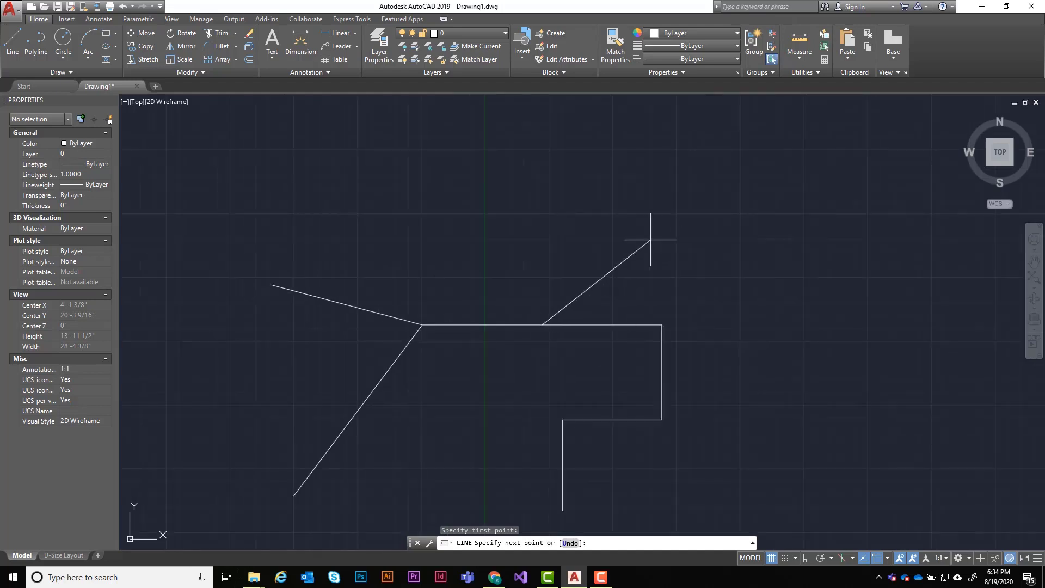
scroll(550, 294, up, 2)
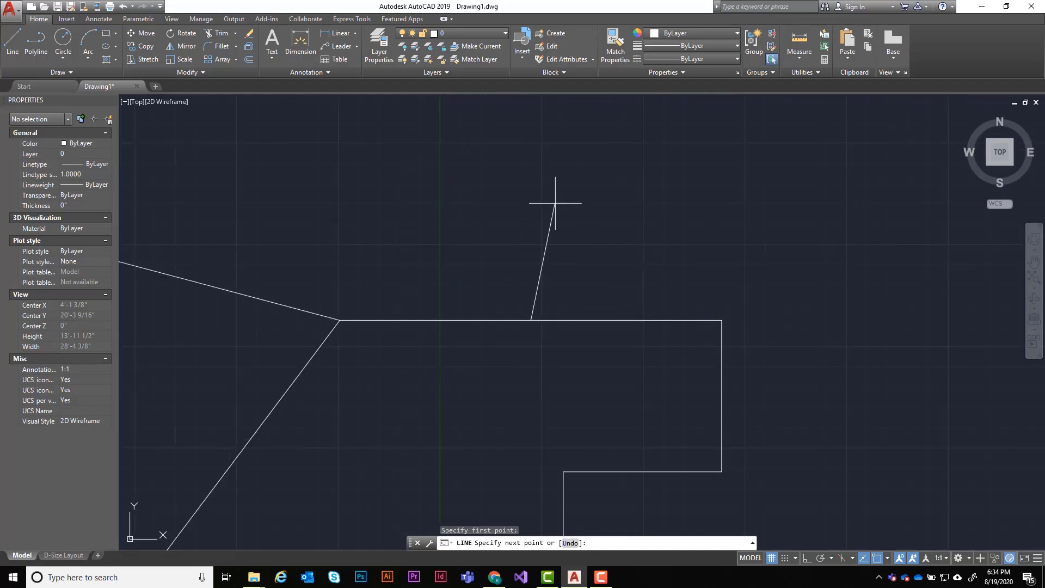
click(500, 150)
key(Return)
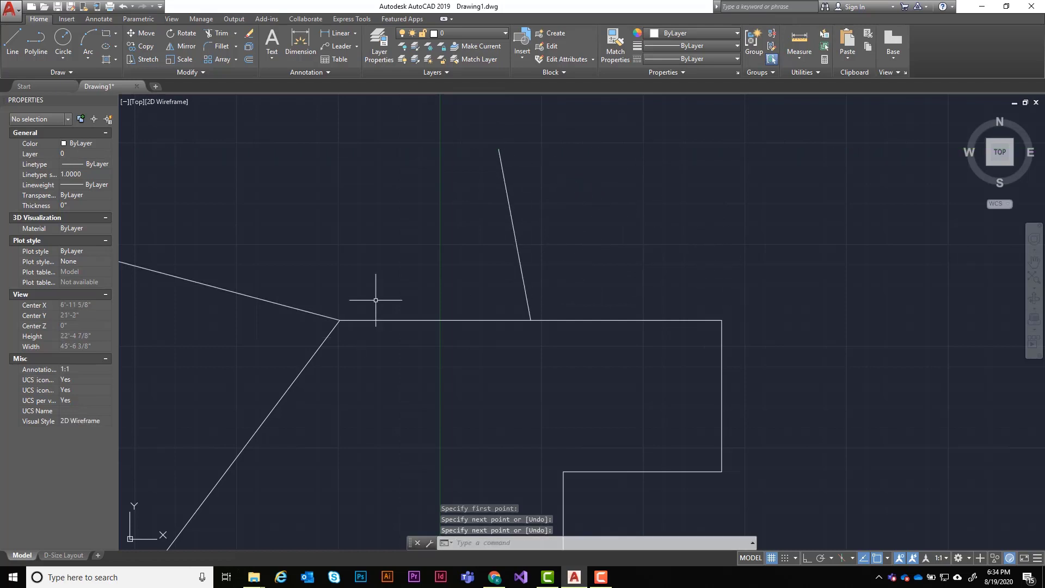
Step: Draw a line from empty space right of the shape to a perpendicular snap on the lower vertical segment
scroll(416, 291, down, 4)
middle_drag(246, 299, 361, 266)
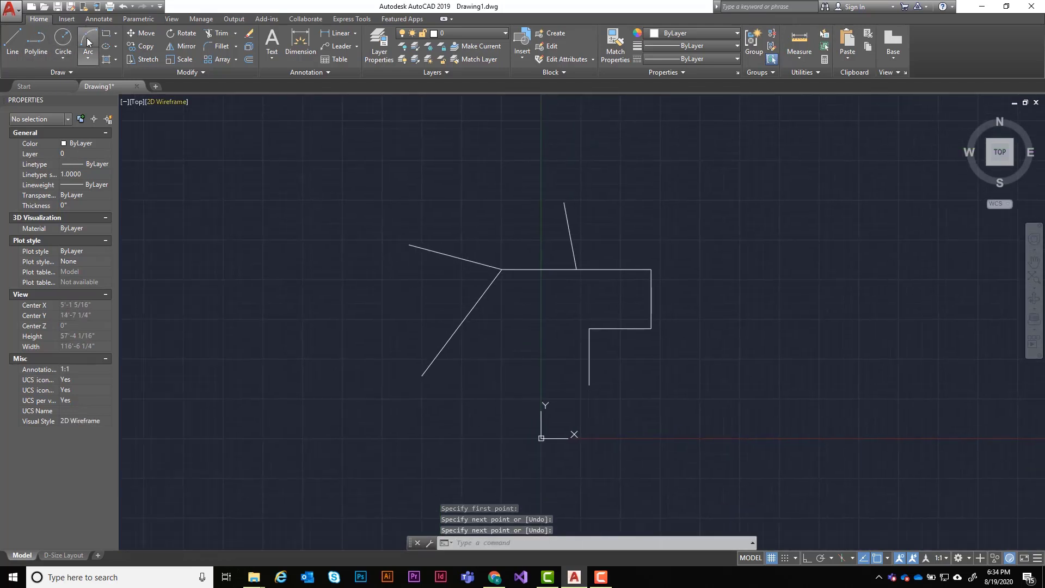
click(19, 38)
scroll(653, 370, up, 2)
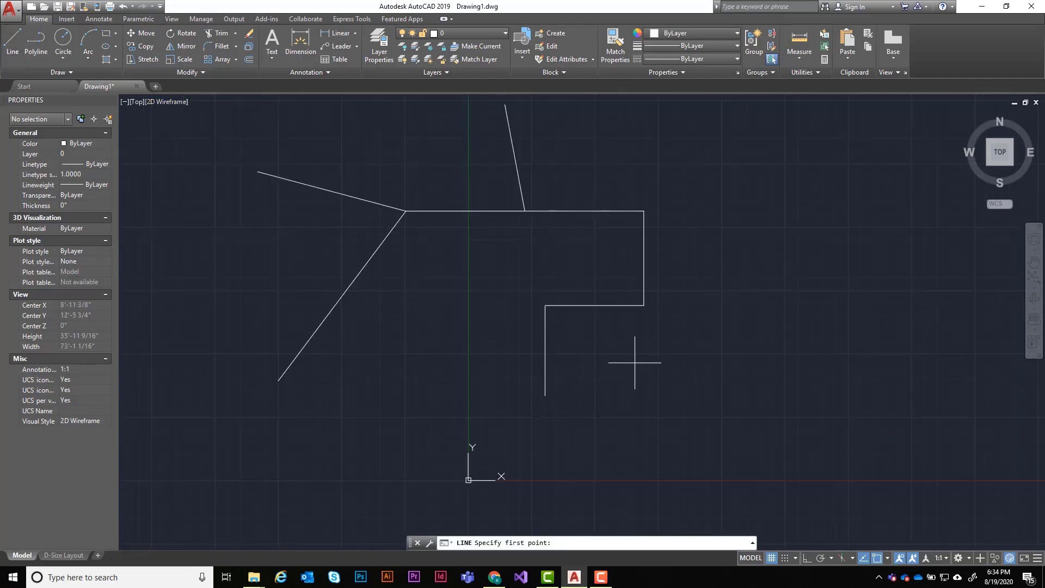
click(798, 358)
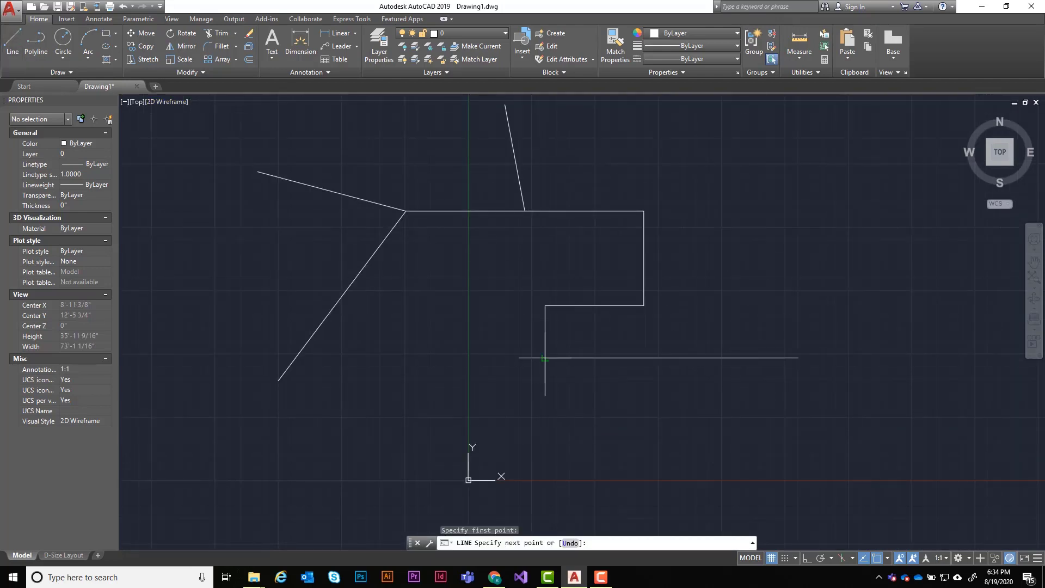
scroll(544, 359, up, 2)
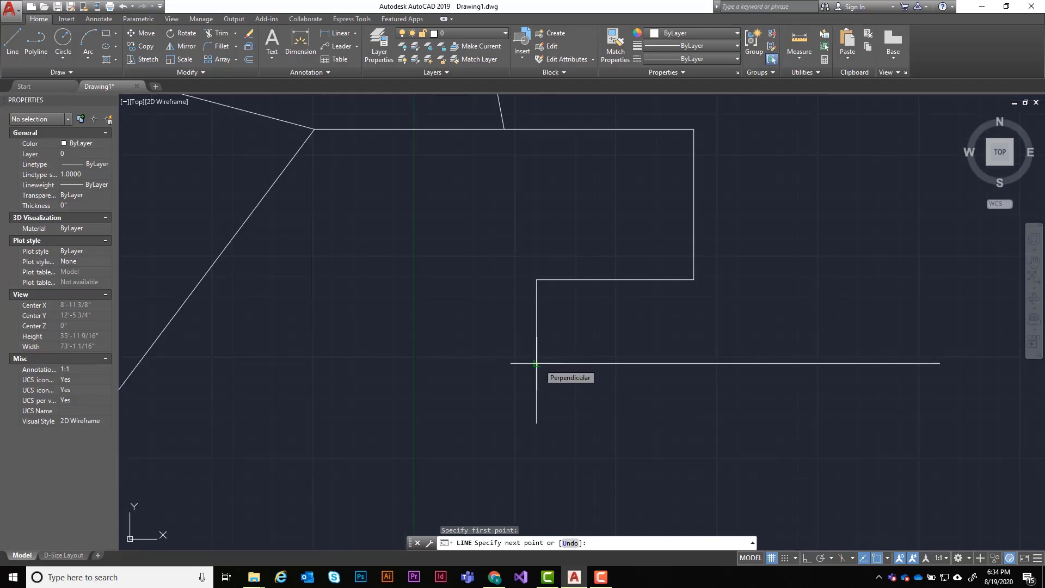
scroll(536, 363, up, 2)
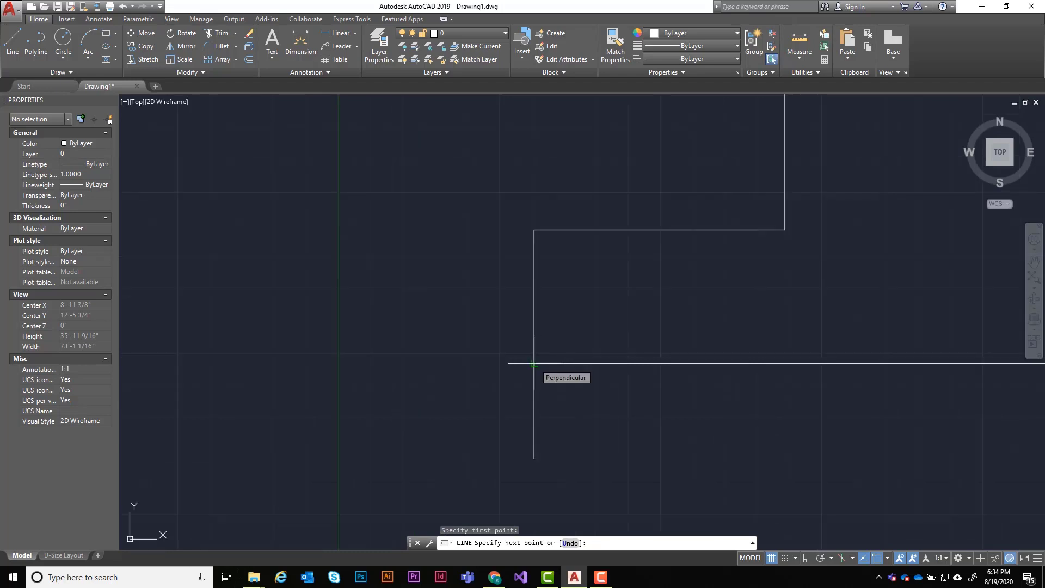
scroll(534, 363, down, 1)
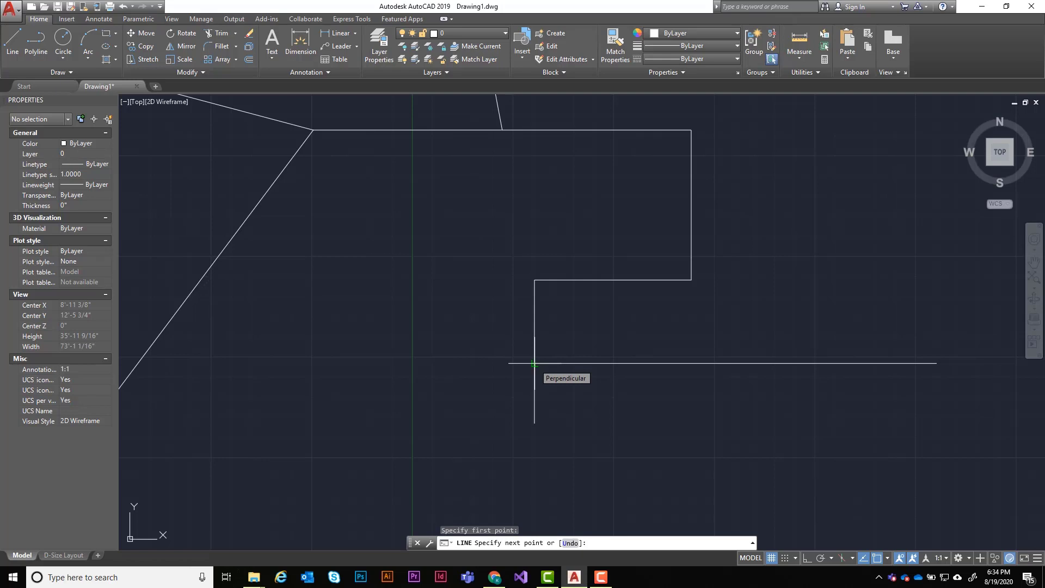
click(534, 363)
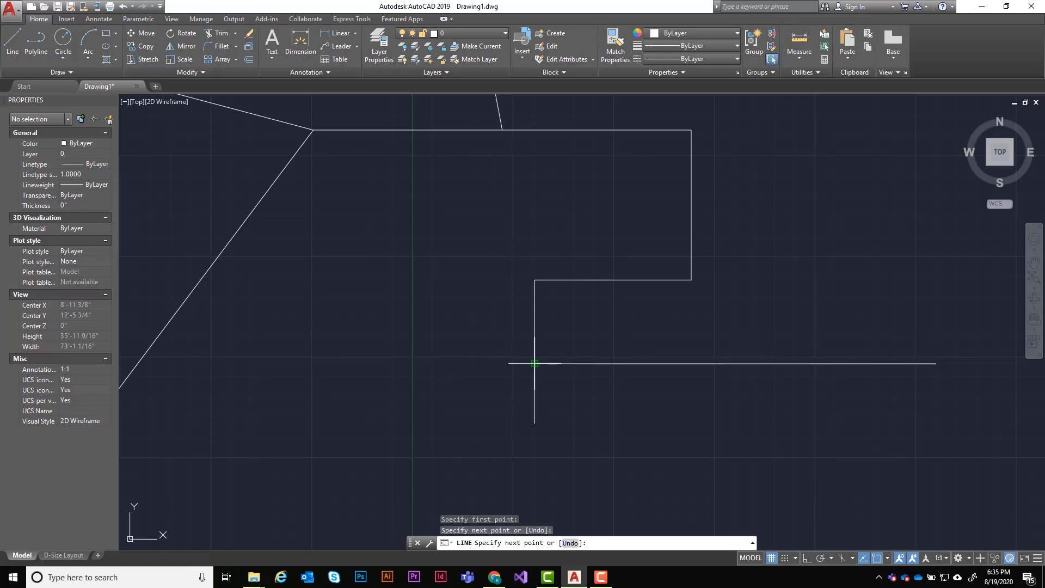
key(Return)
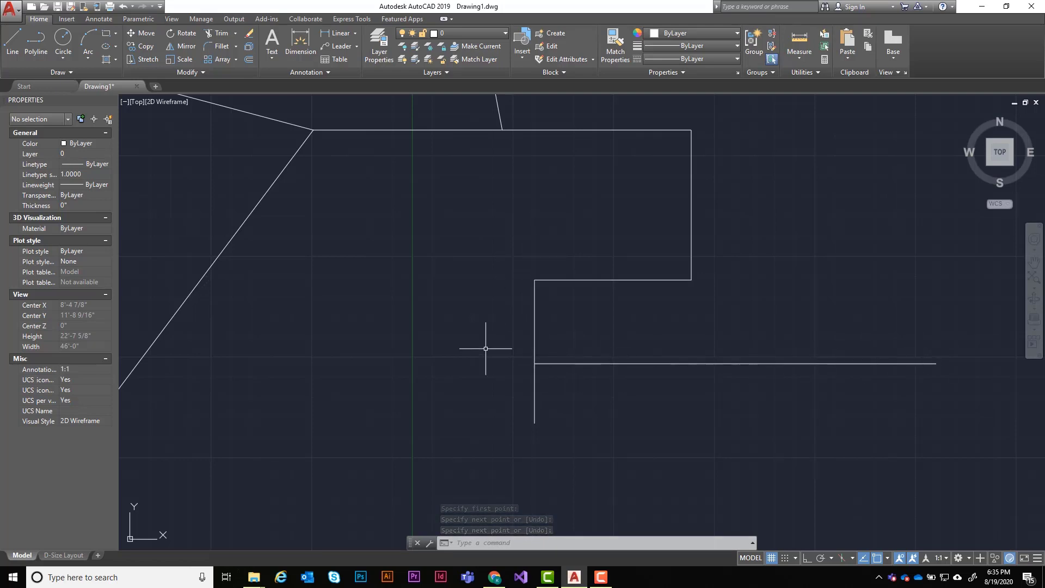
Step: Draw a circle below and left of the origin, clear of the existing lines
scroll(678, 218, down, 4)
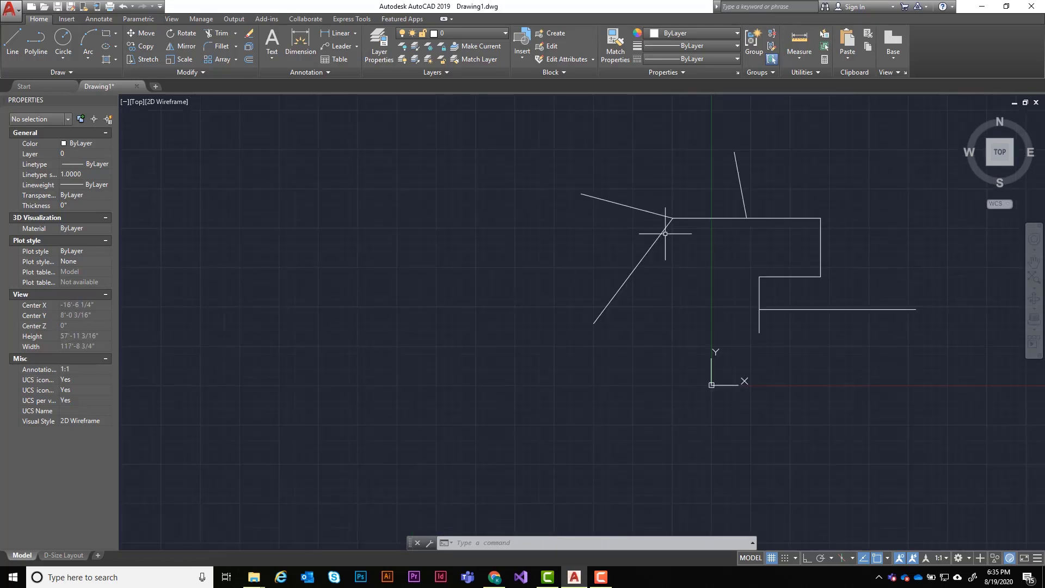
click(64, 39)
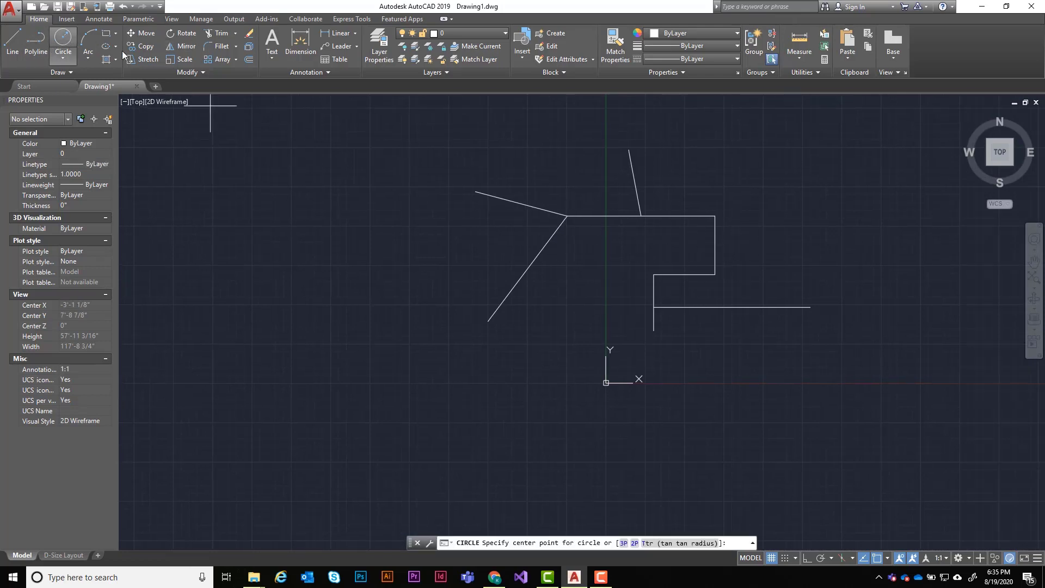
click(523, 414)
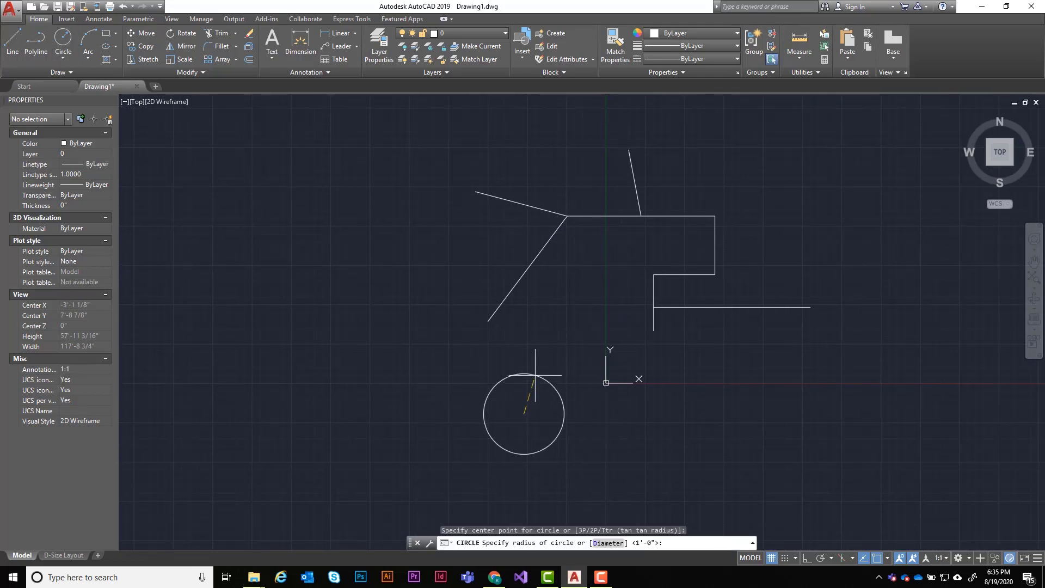
click(539, 370)
Step: Draw a line from the circle's center snap up and to the left, ending outside the circle
scroll(534, 418, up, 3)
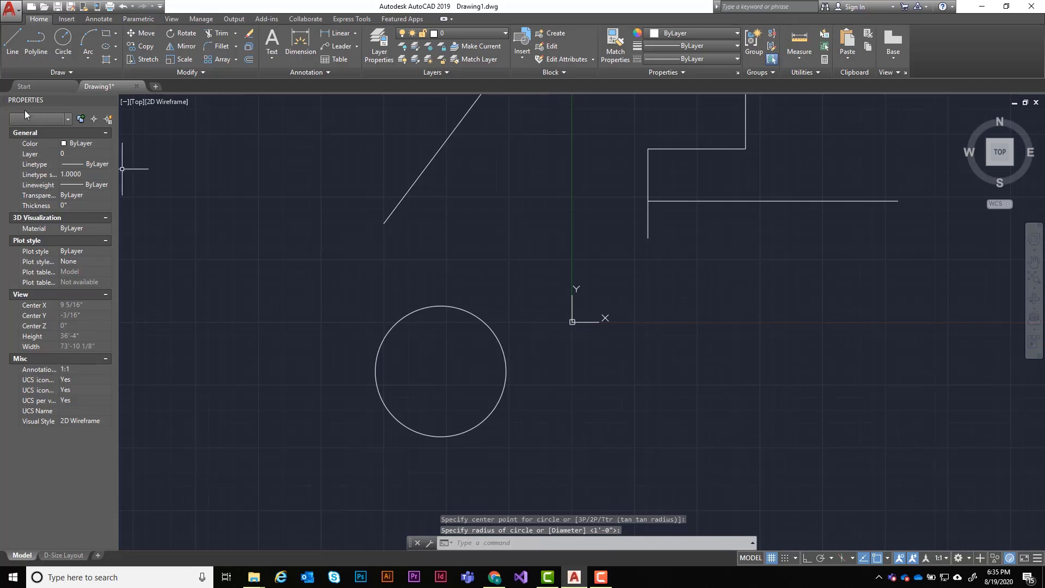
click(18, 39)
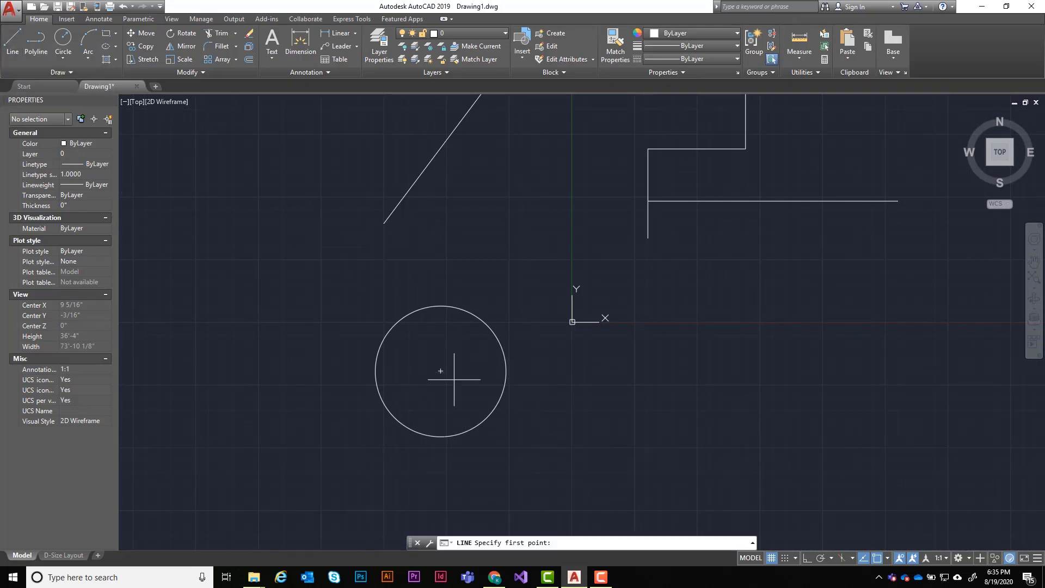
click(888, 558)
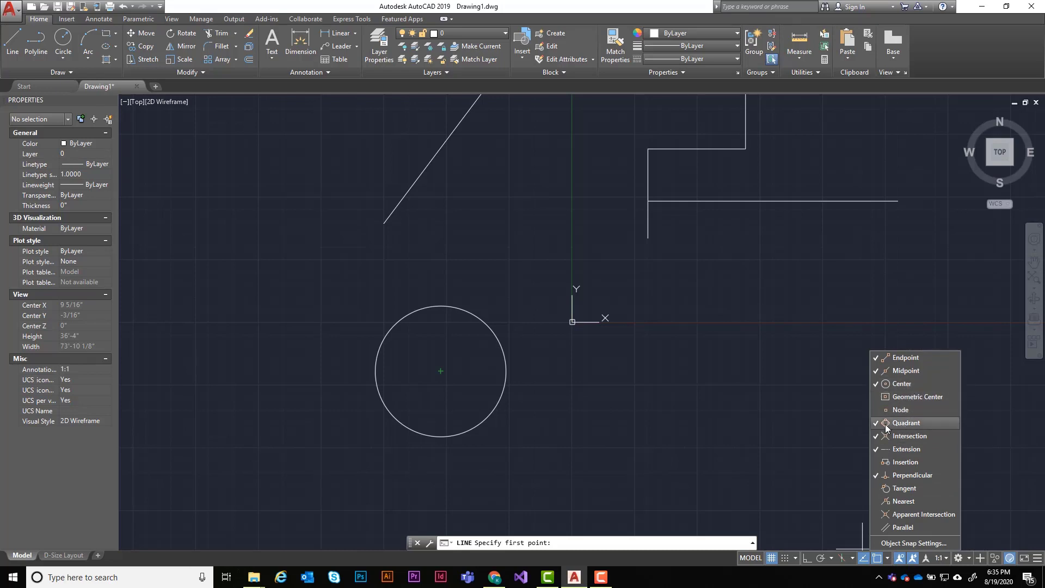
click(420, 341)
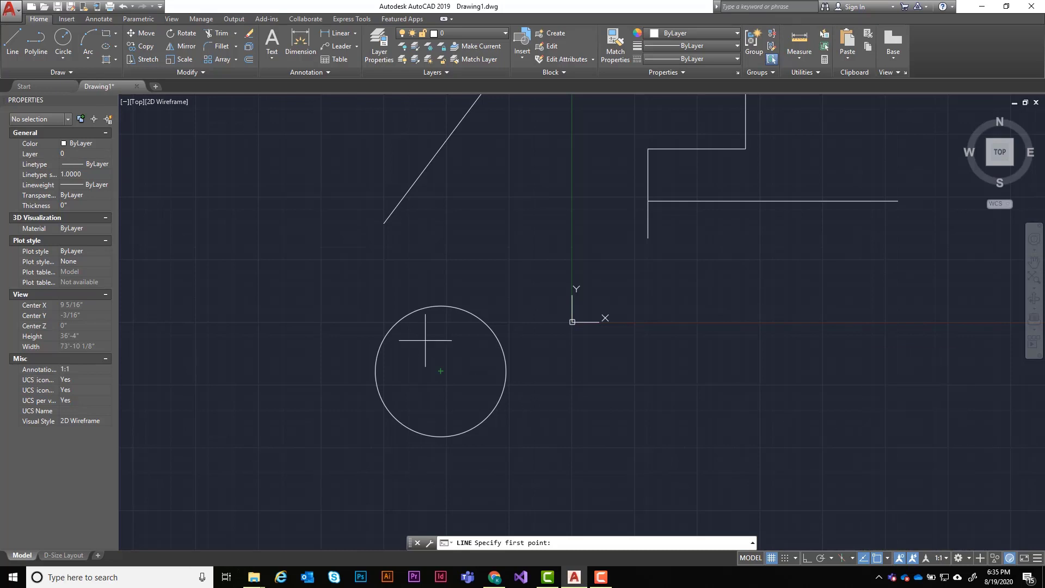
click(441, 371)
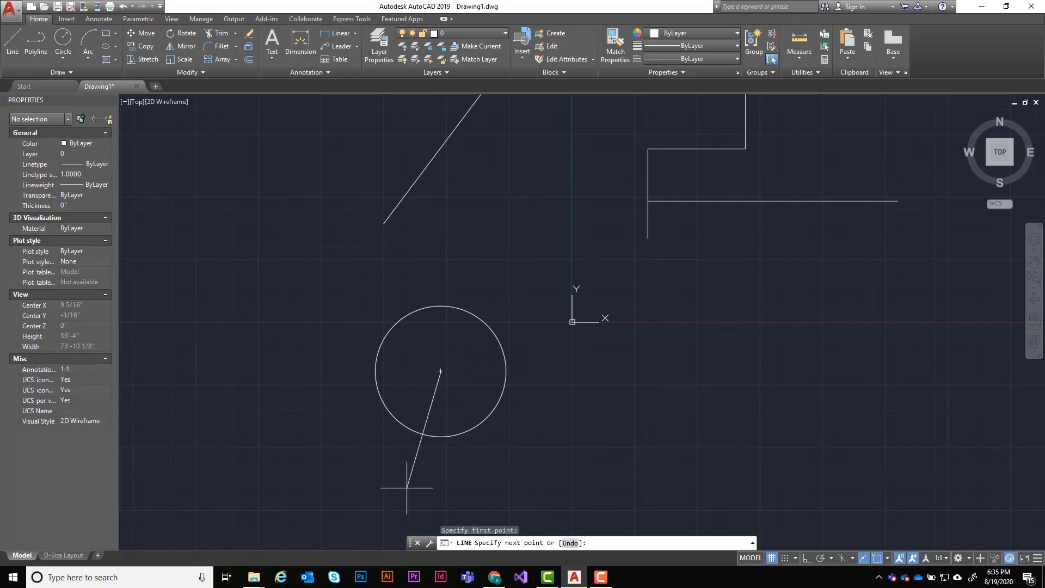
key(Return)
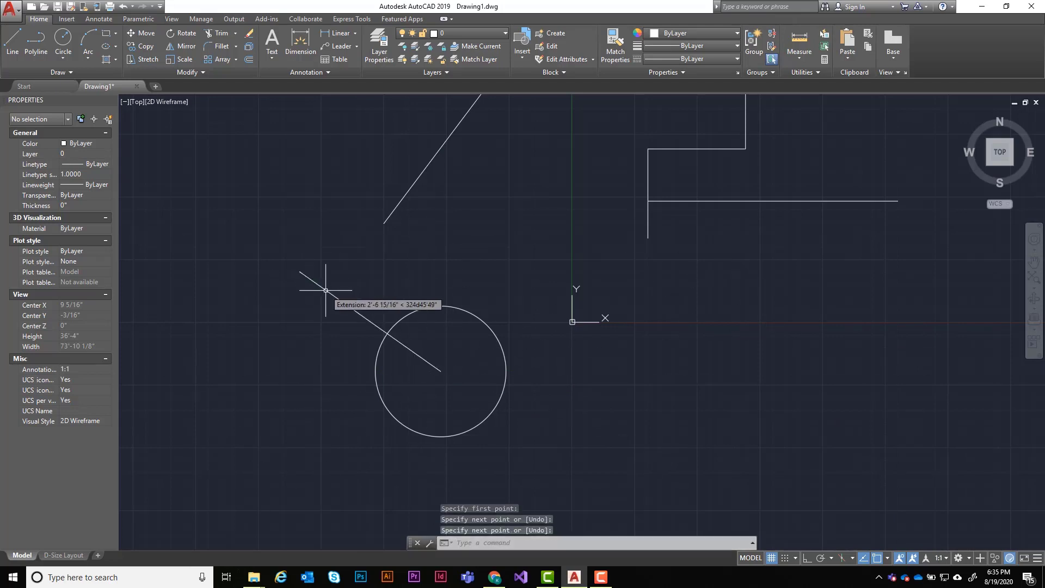
Step: Draw a horizontal line from the circle's left quadrant outward to the left
click(22, 37)
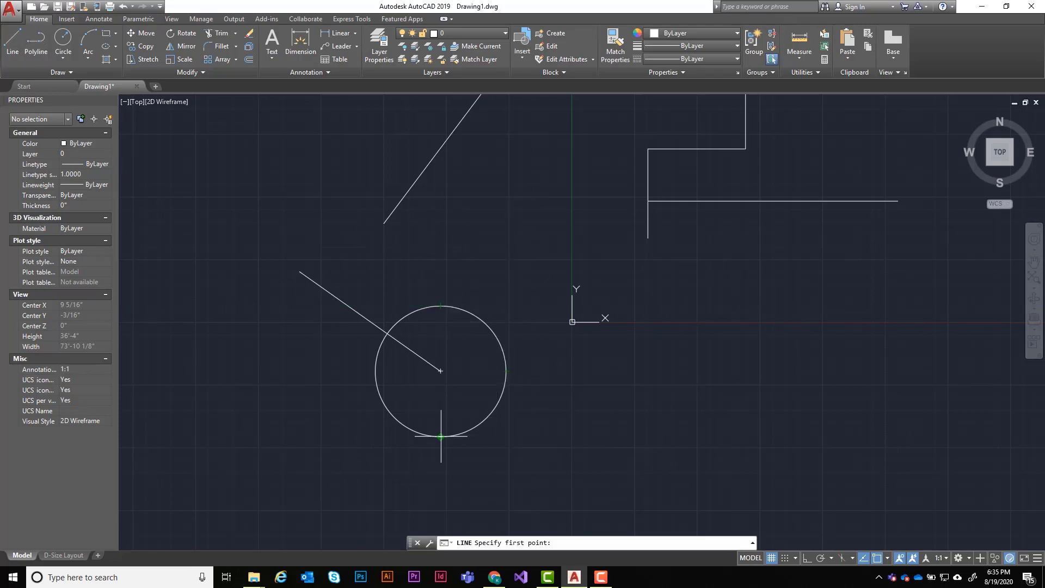
click(384, 379)
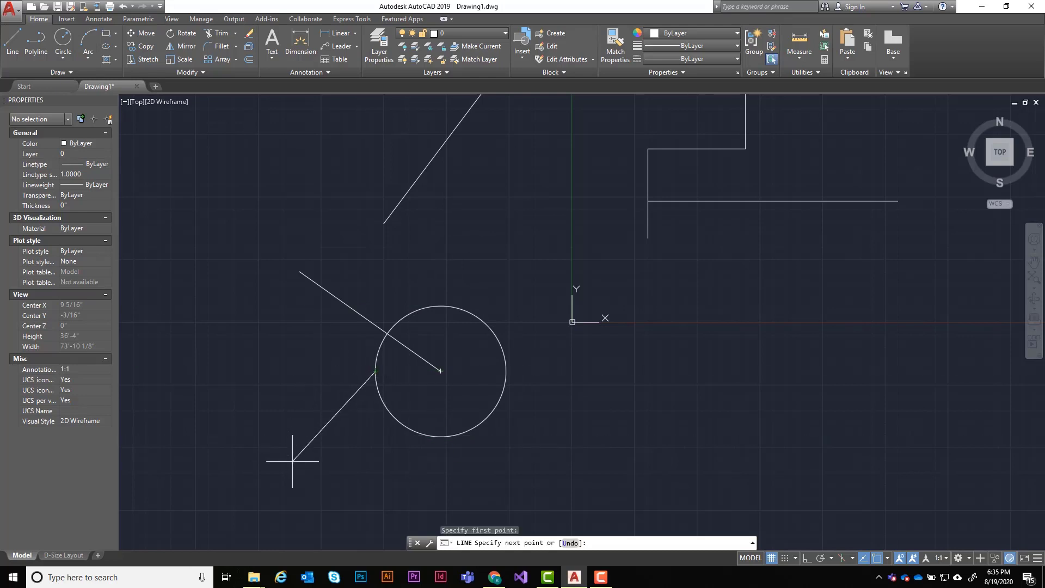
click(197, 371)
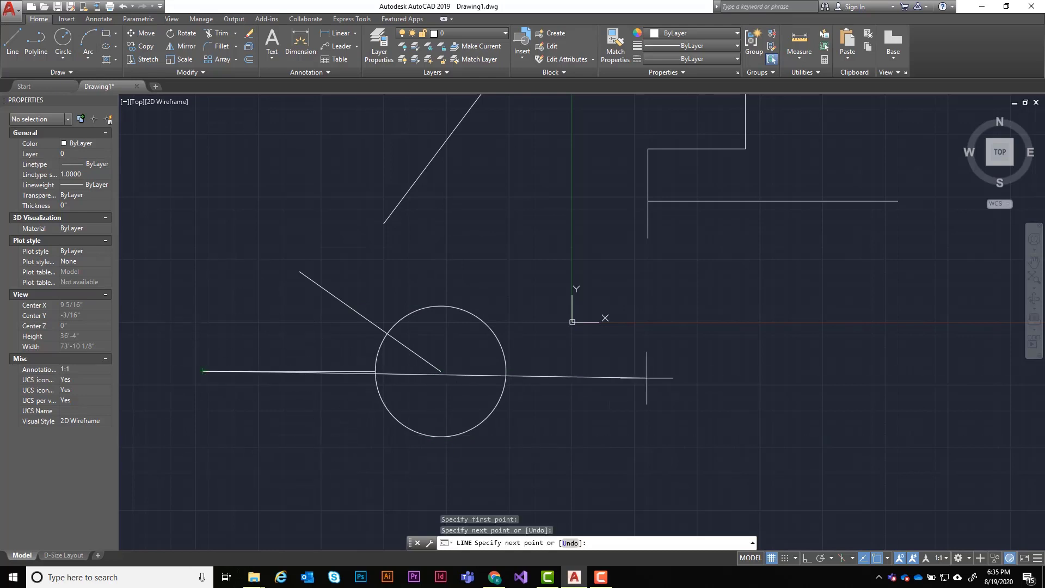
key(Return)
Step: Examine the sample lines and circle at different magnifications and check the hardware acceleration status
scroll(413, 246, down, 4)
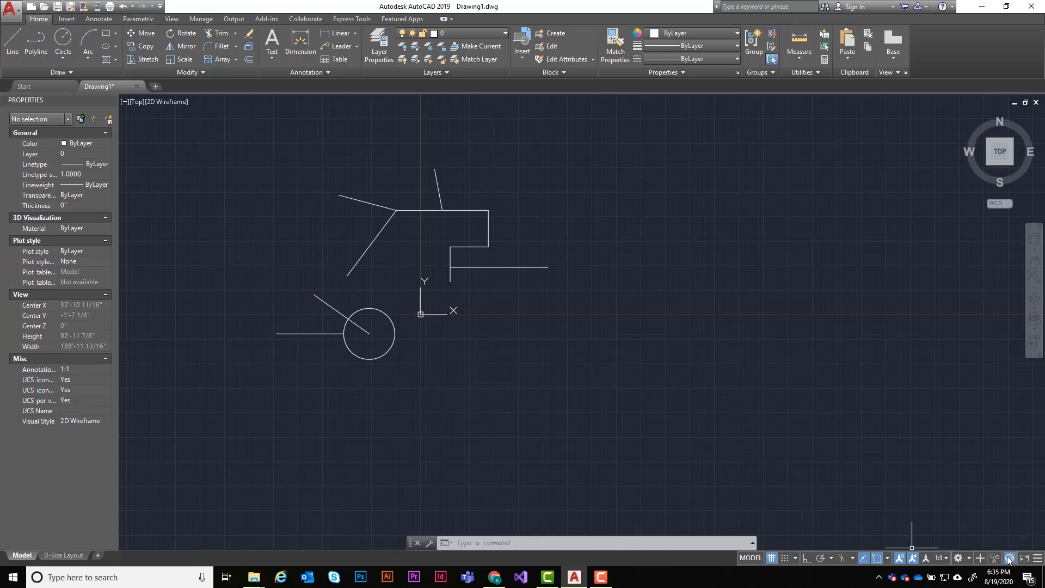
scroll(273, 205, up, 4)
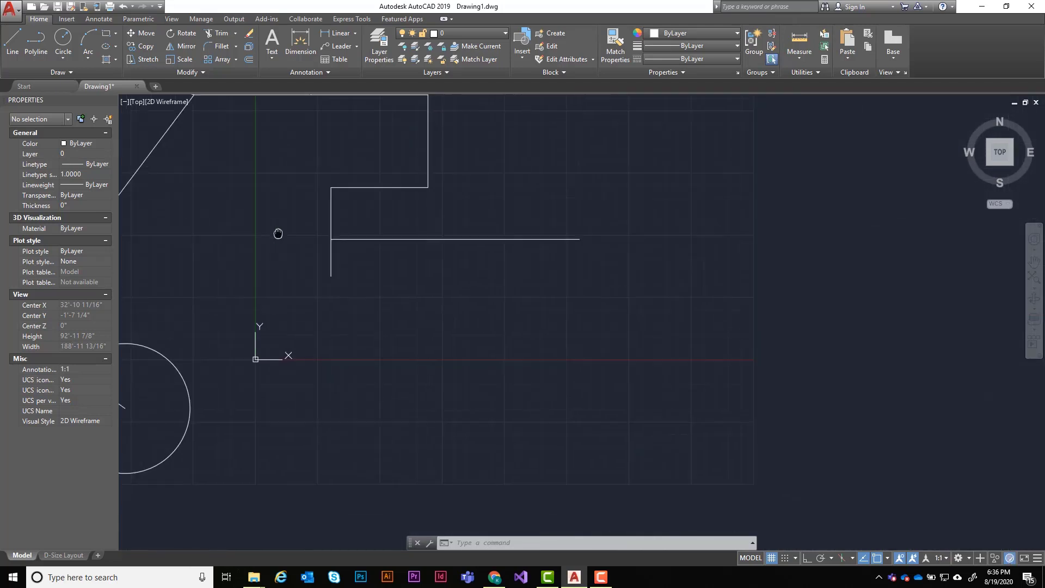
mouse_move(278, 234)
middle_down()
mouse_move(390, 311)
mouse_move(592, 266)
mouse_move(564, 280)
mouse_move(602, 299)
middle_up()
scroll(461, 294, down, 1)
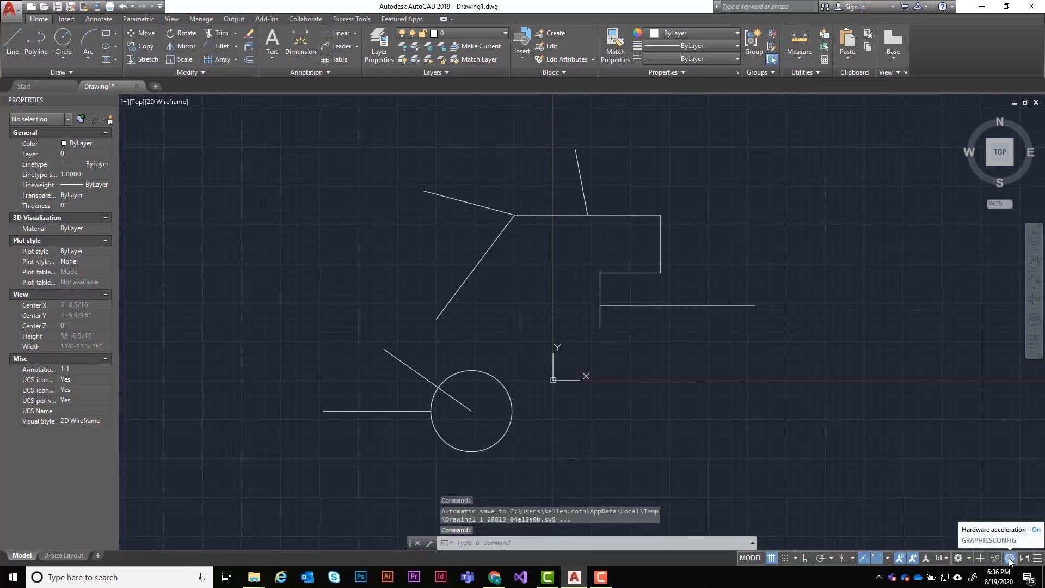
middle_drag(670, 346, 641, 347)
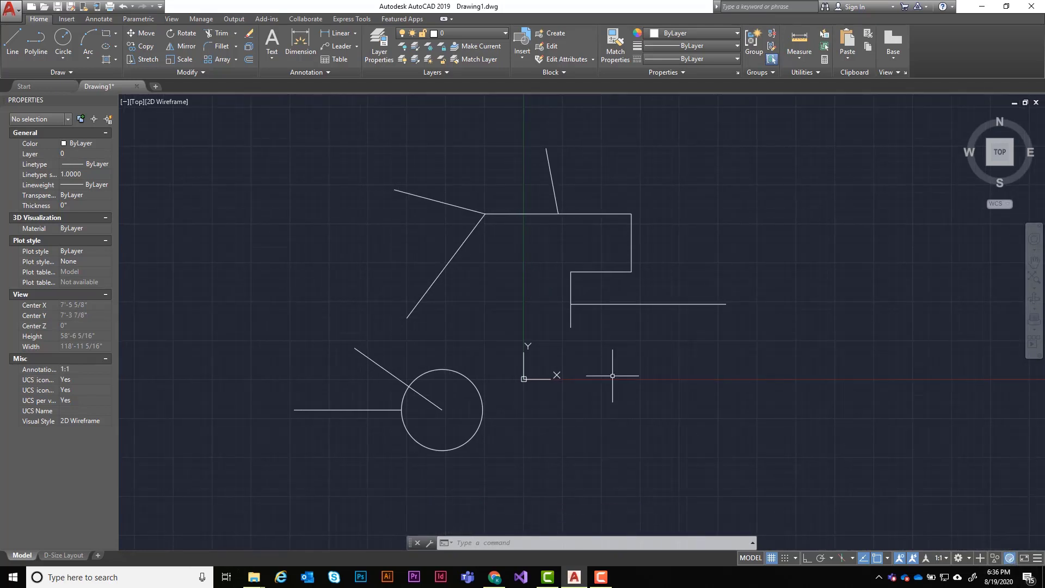
scroll(824, 385, down, 2)
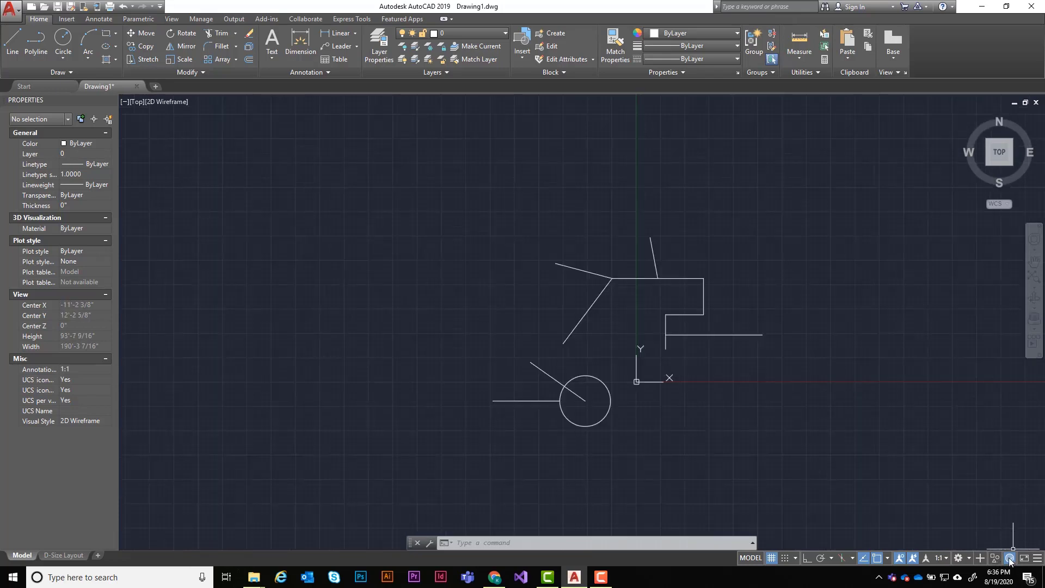
middle_drag(968, 396, 857, 414)
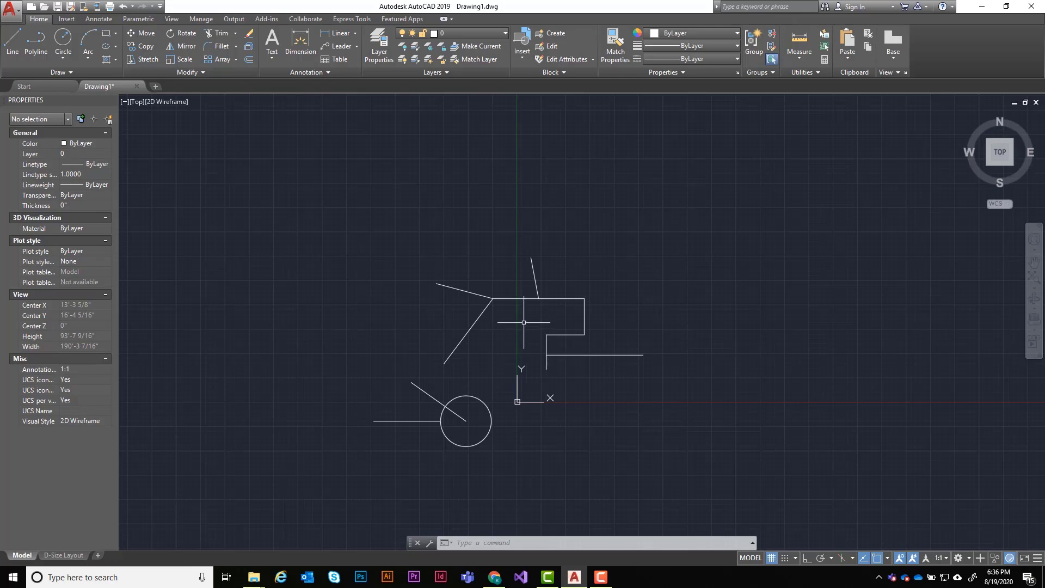
scroll(544, 321, up, 2)
mouse_move(535, 291)
middle_down()
mouse_move(602, 319)
mouse_move(611, 288)
mouse_move(611, 345)
mouse_move(585, 301)
middle_up()
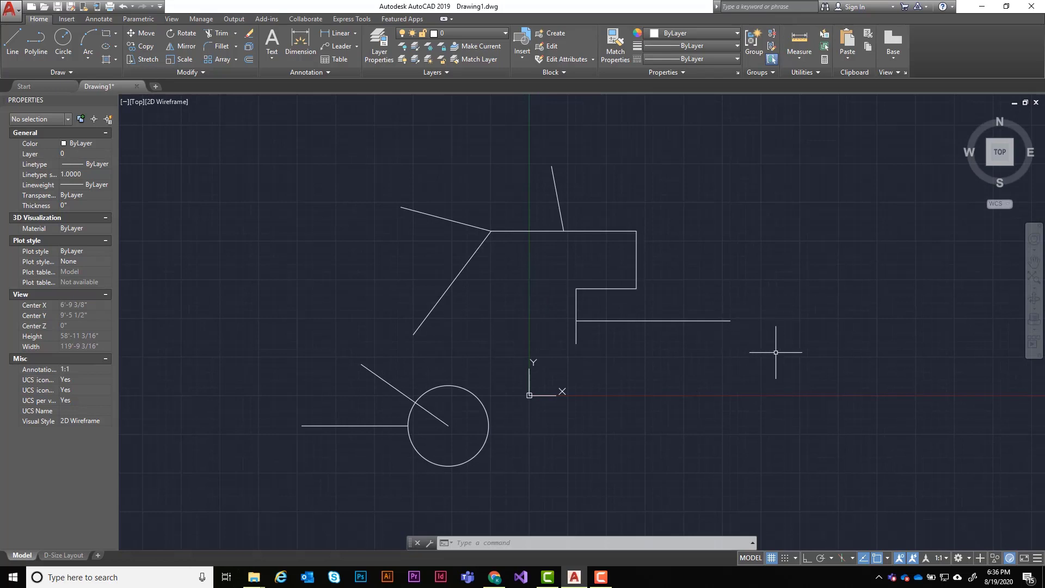
Step: Add the LineWeight control to the status bar and remove it again
click(1039, 561)
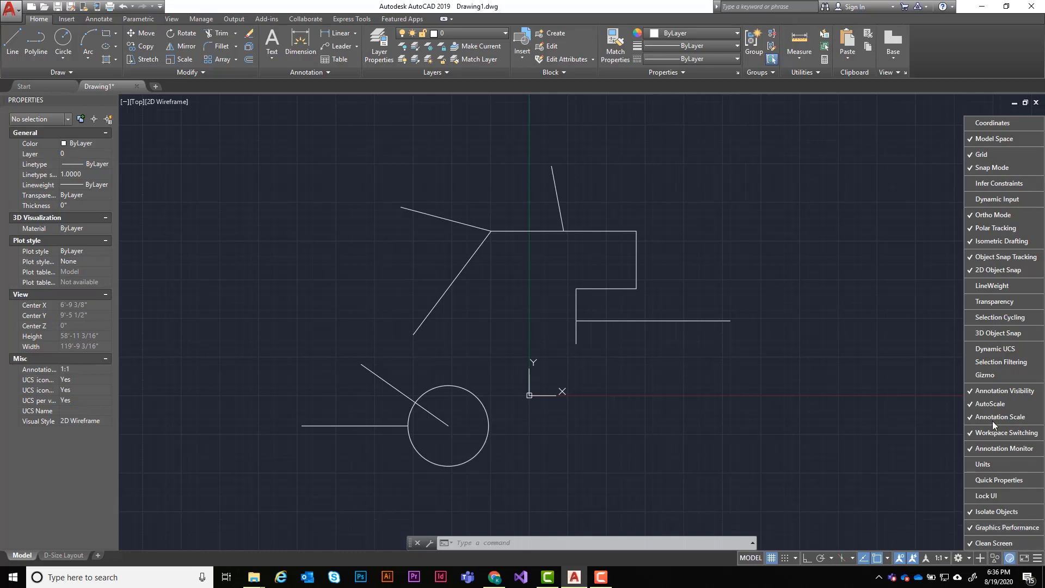
click(993, 287)
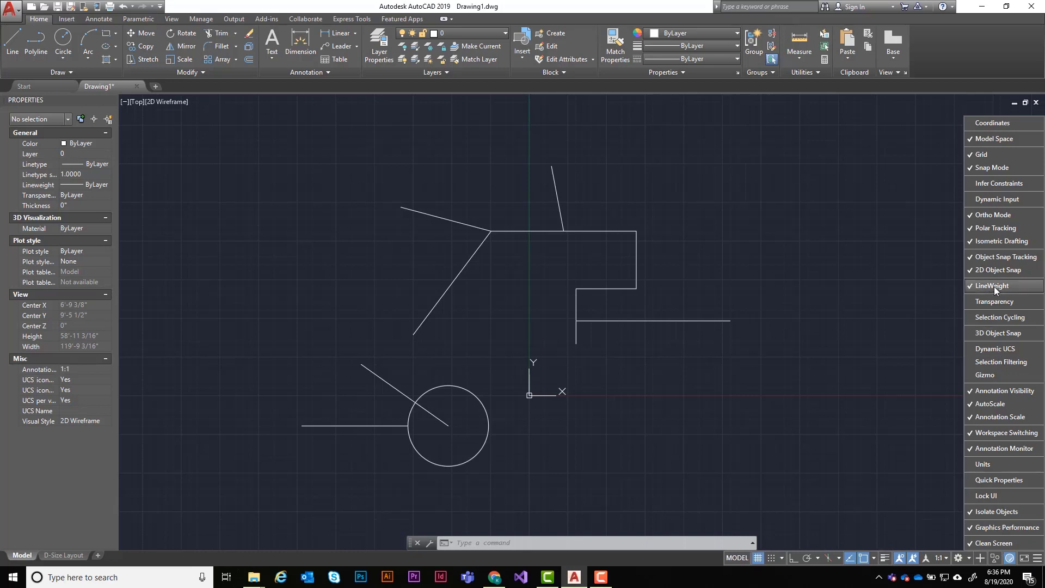
click(993, 286)
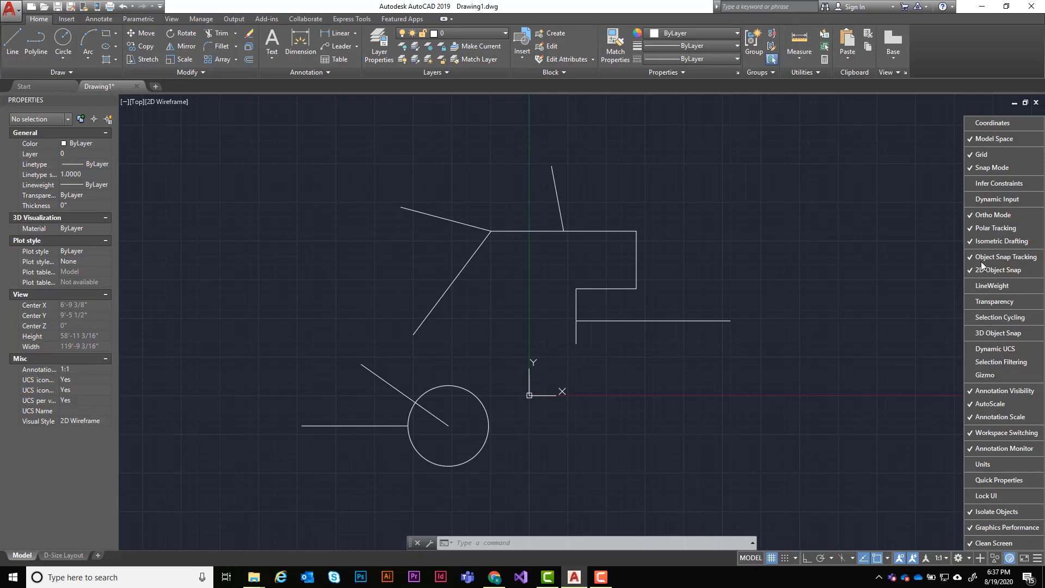
click(873, 377)
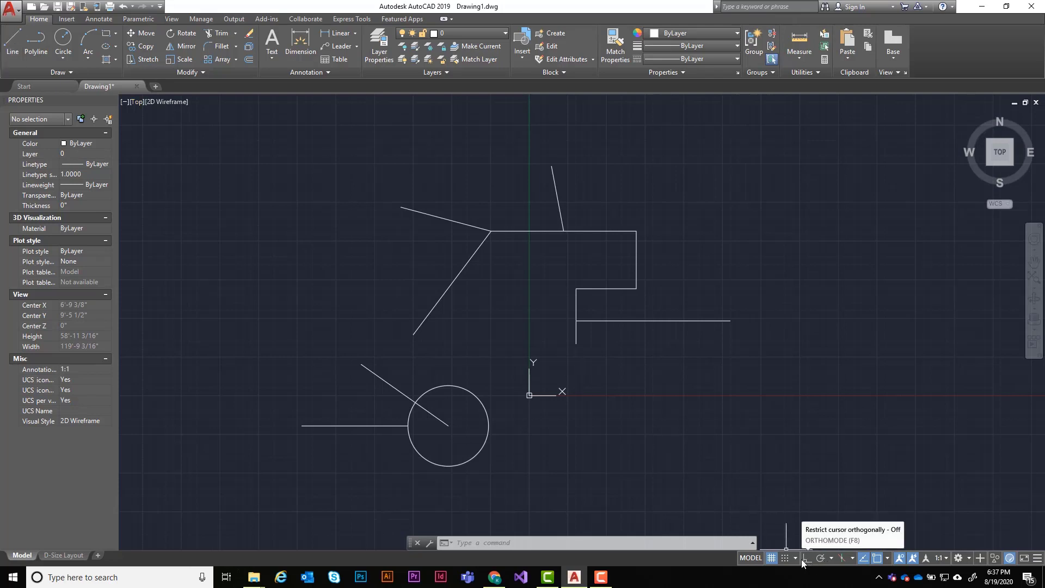
Step: Enable polar tracking with 45-degree angle increments
click(831, 558)
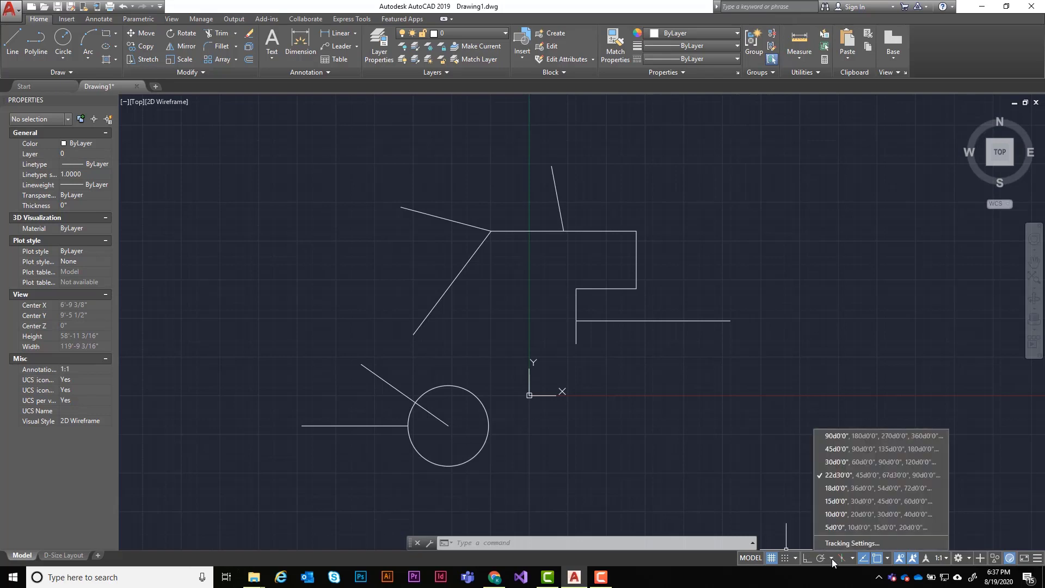
click(854, 452)
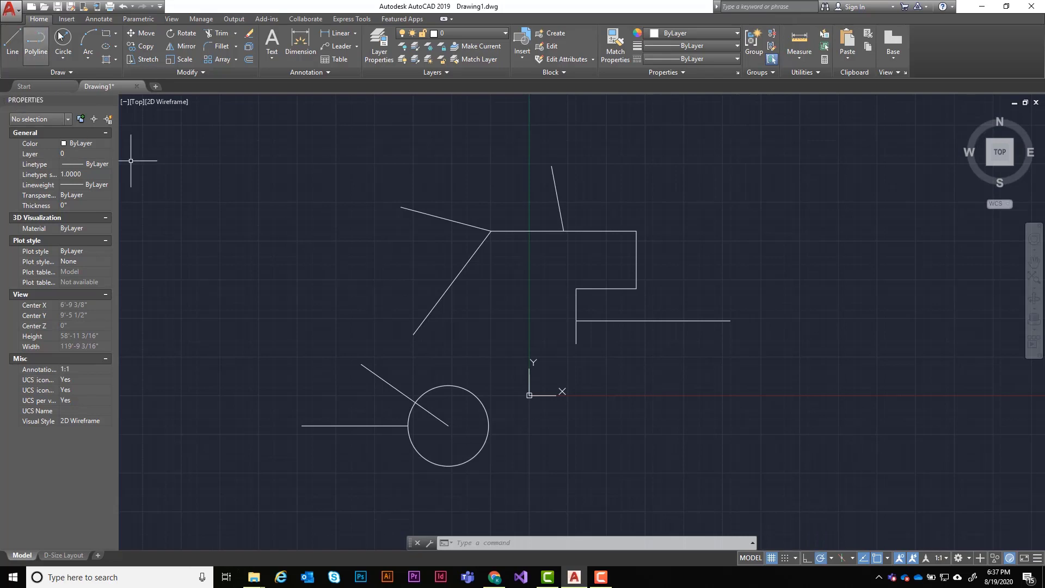
Step: Try a line in the empty area right of the shape with polar tracking off and on, and cancel it
click(12, 41)
click(825, 274)
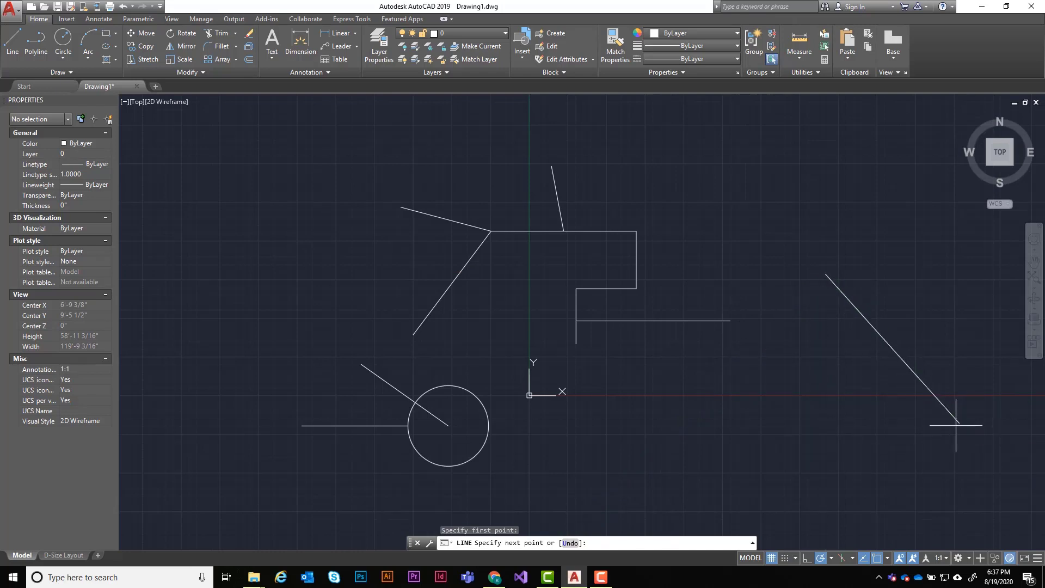
click(820, 557)
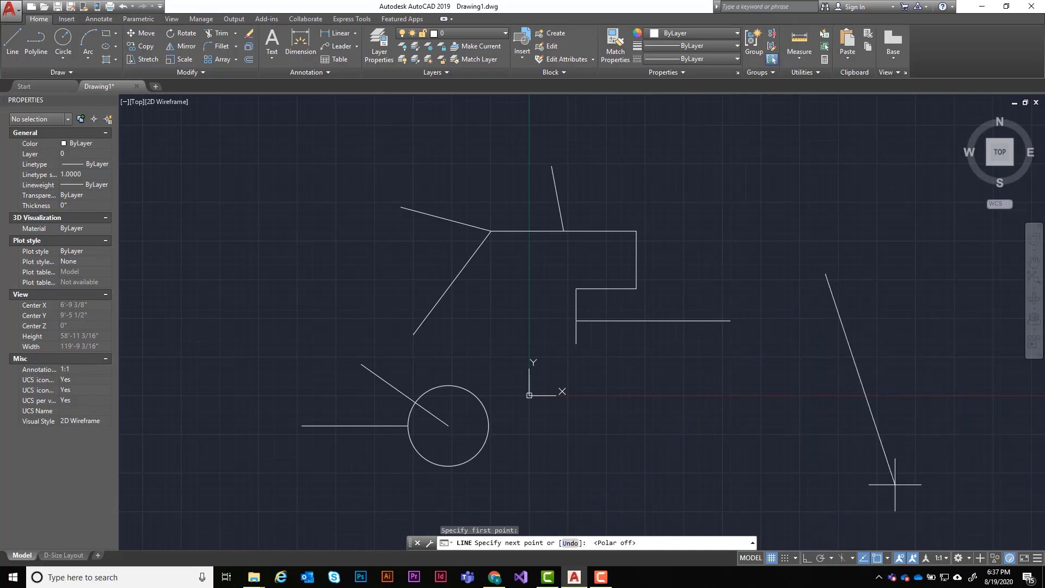
click(820, 558)
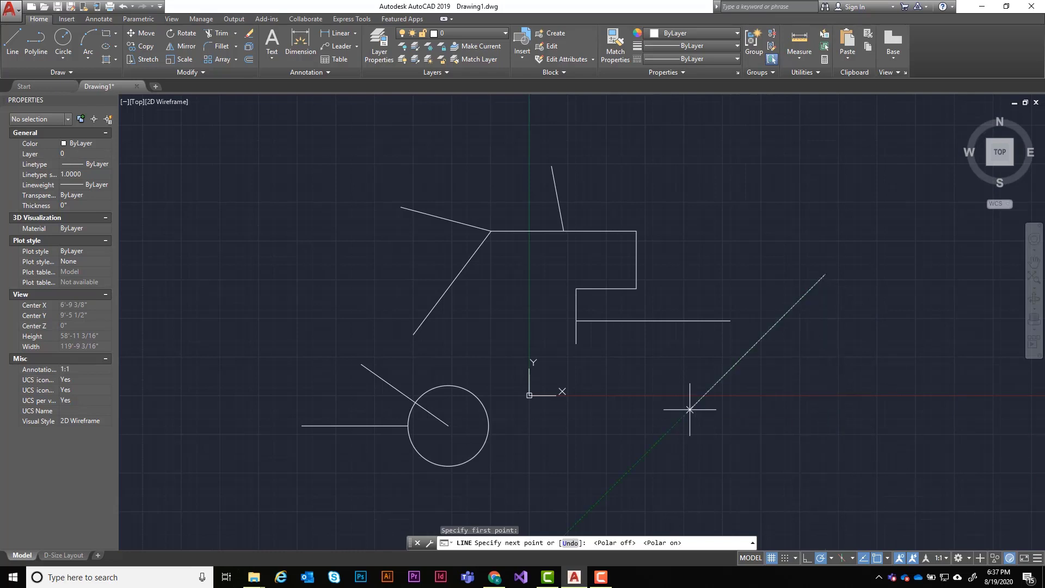
key(Escape)
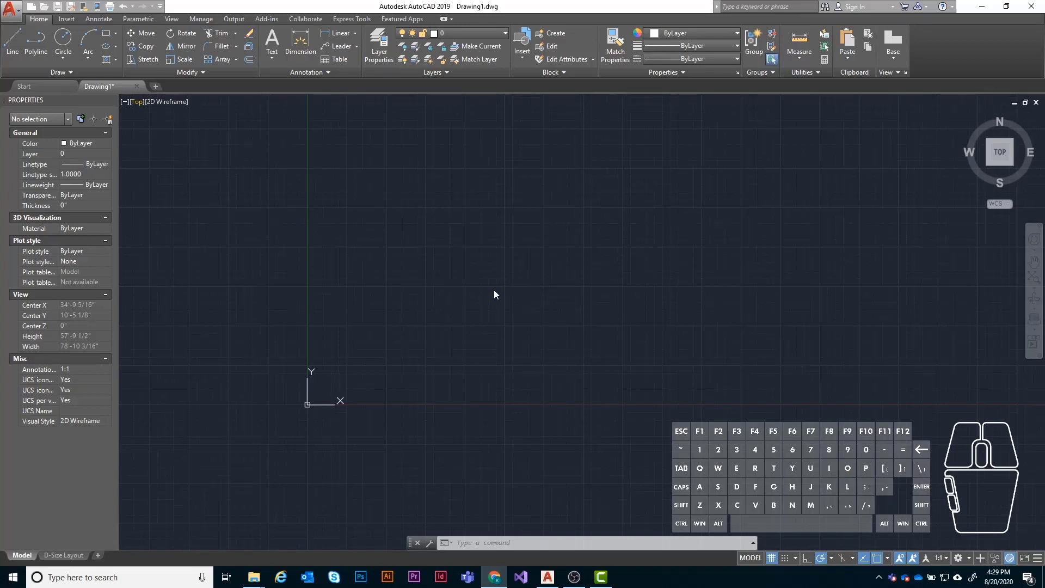
Step: Draw three connected lines above and right of the origin: a horizontal segment, one angled up to the right, and a shorter horizontal one
text(e)
key(Return)
click(488, 388)
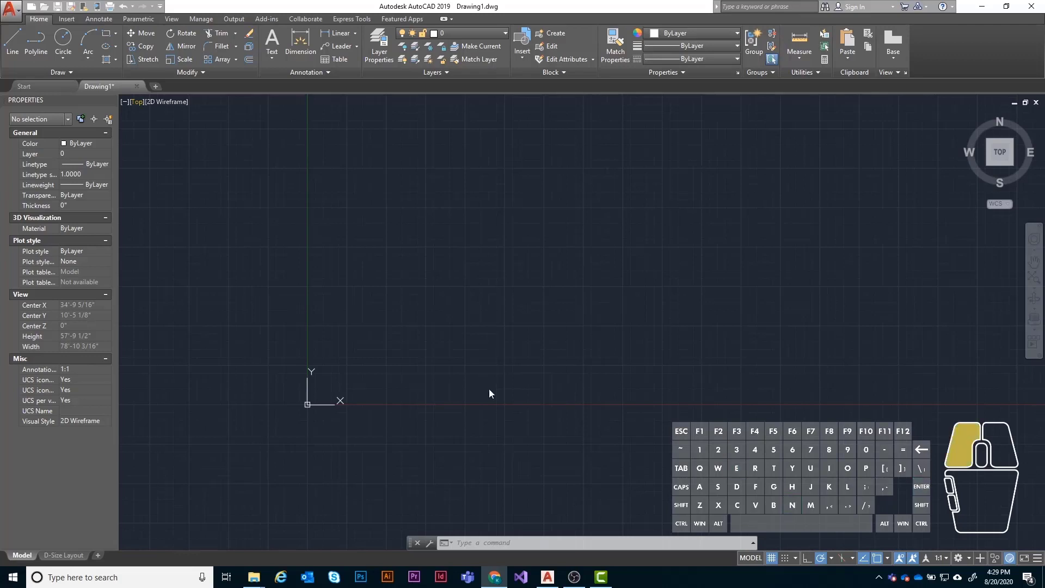
text(le)
key(Return)
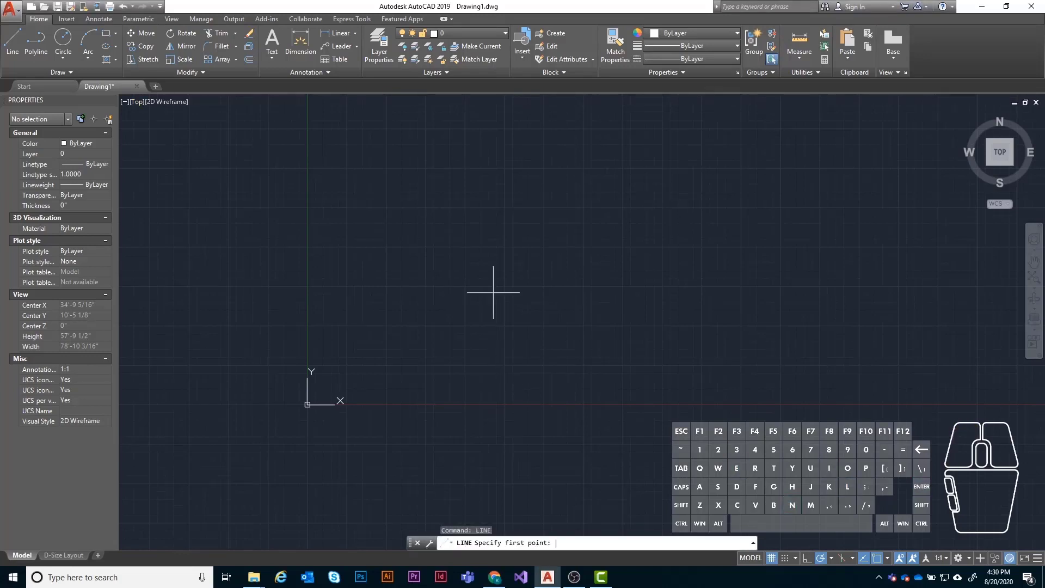
click(419, 246)
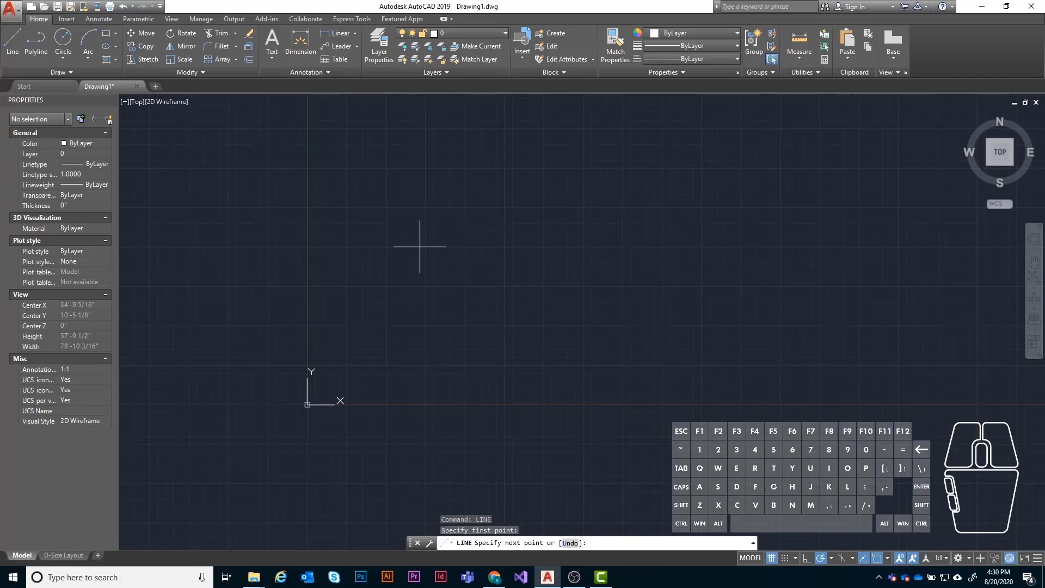
click(613, 247)
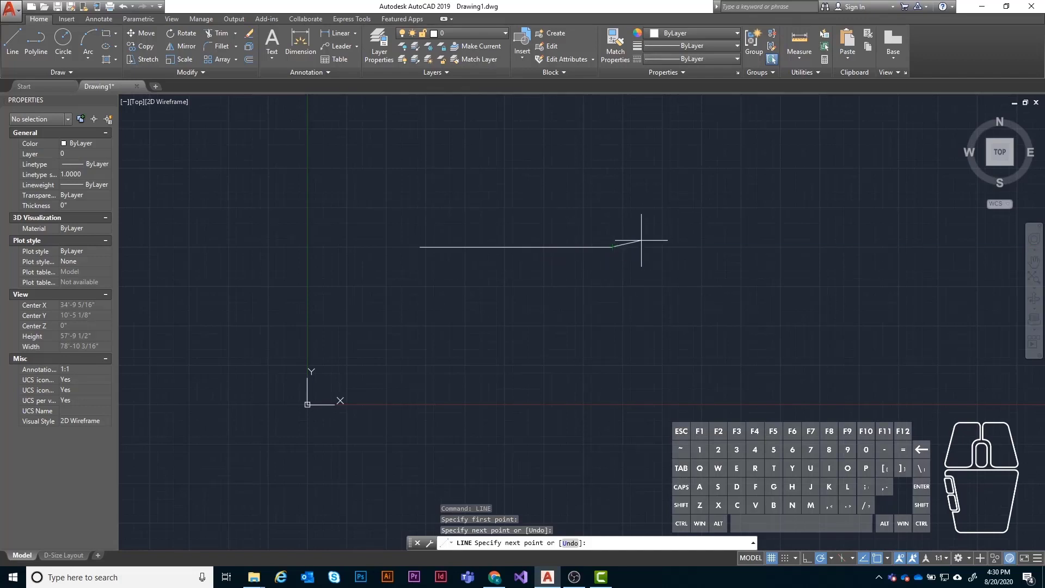
click(663, 183)
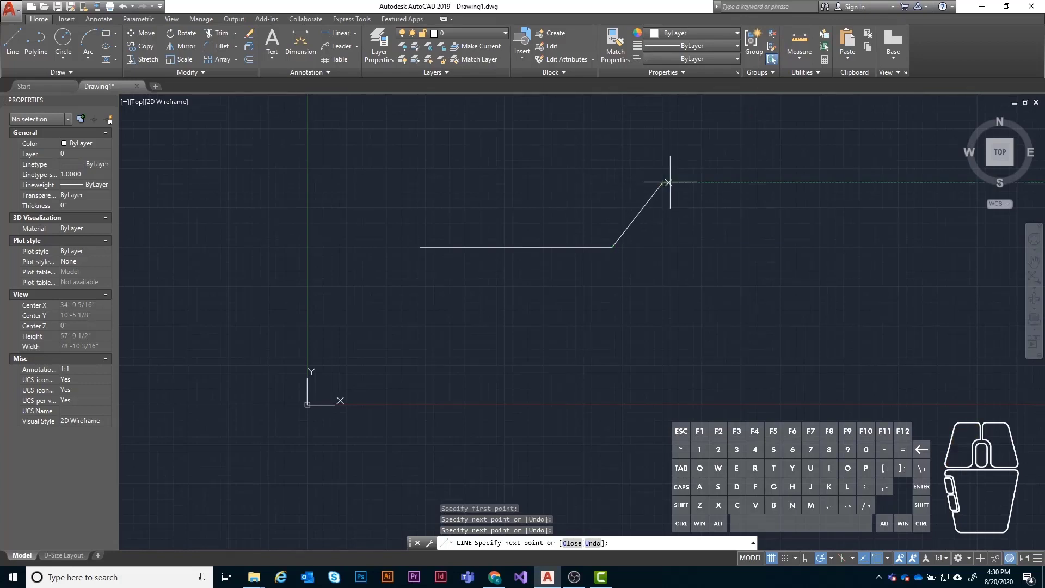
click(783, 182)
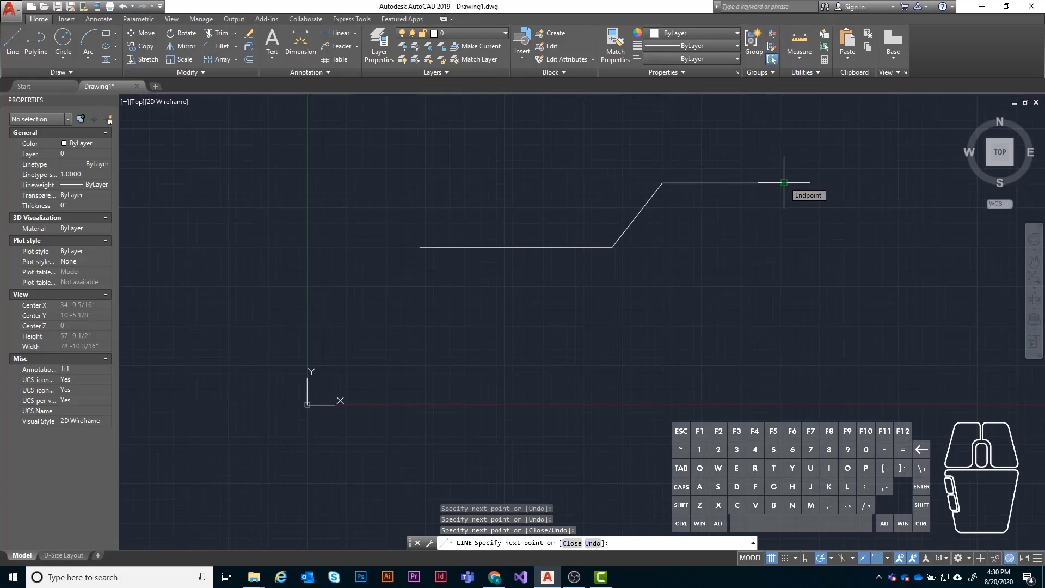
key(Escape)
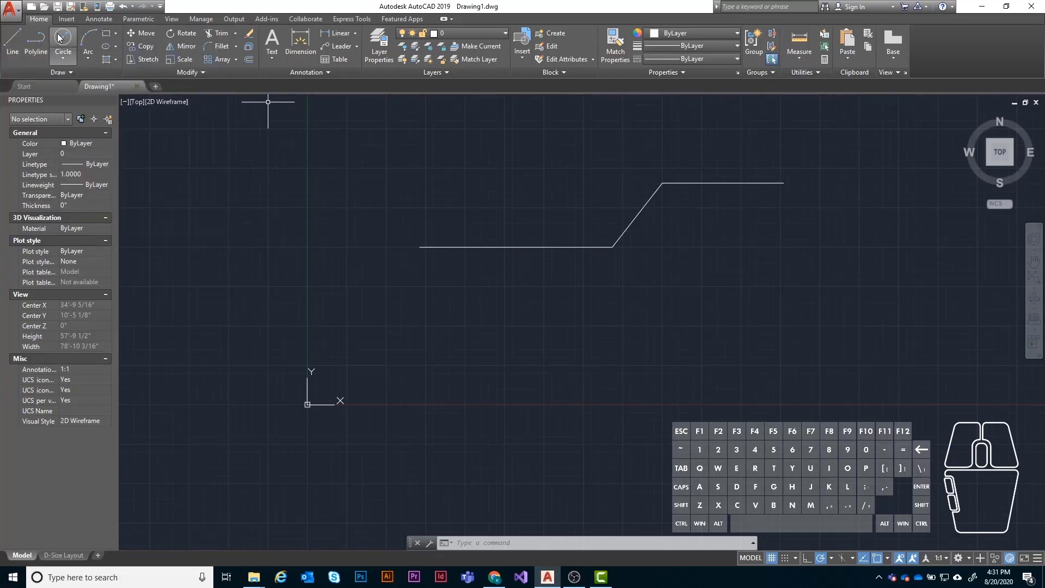
Step: Draw a three-segment polyline below the existing lines: a horizontal run, a 45-degree rise to the right, and a shorter horizontal run
click(37, 39)
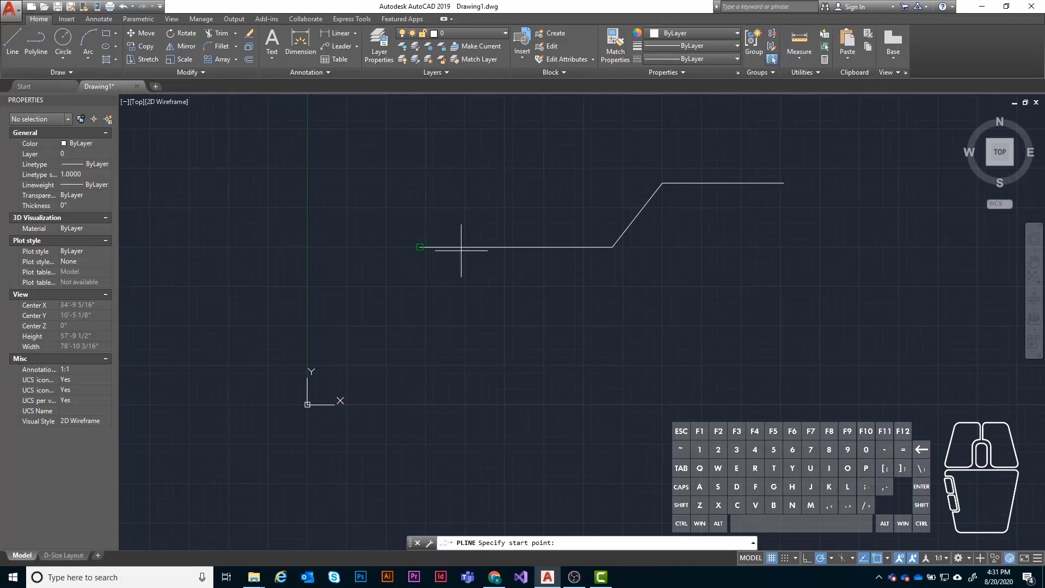
click(421, 307)
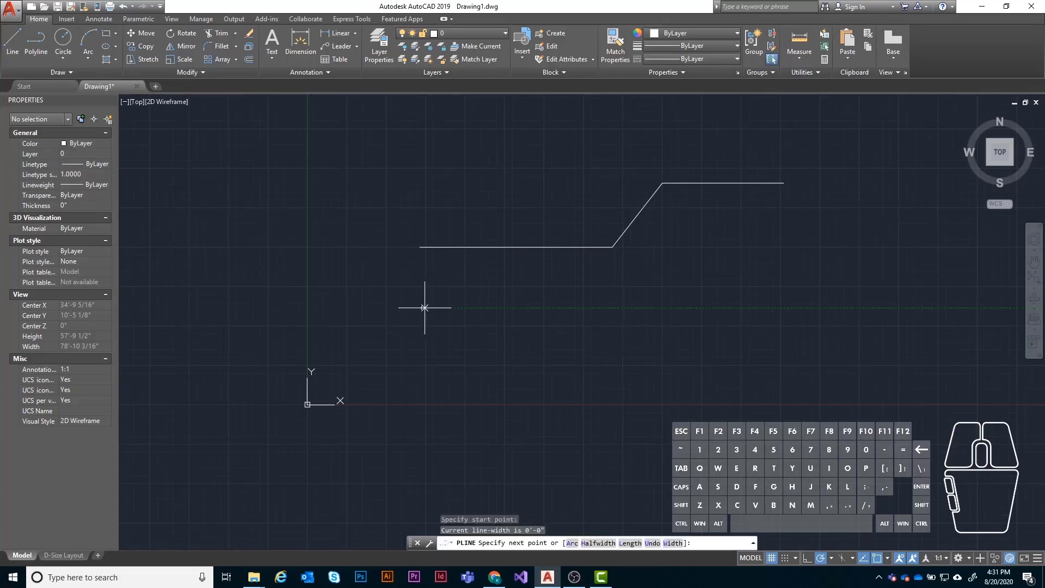
click(619, 308)
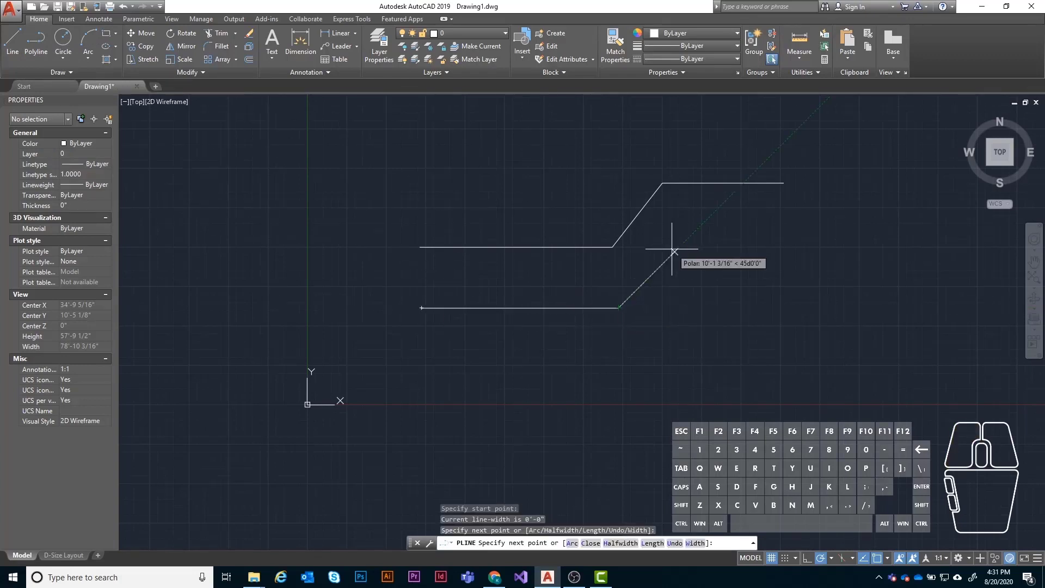
click(673, 252)
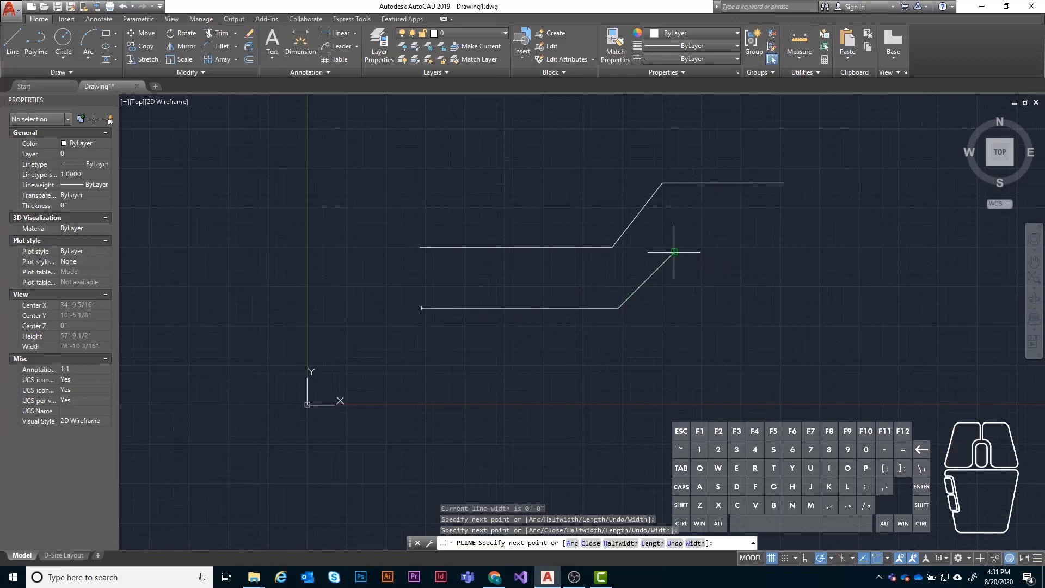
click(785, 252)
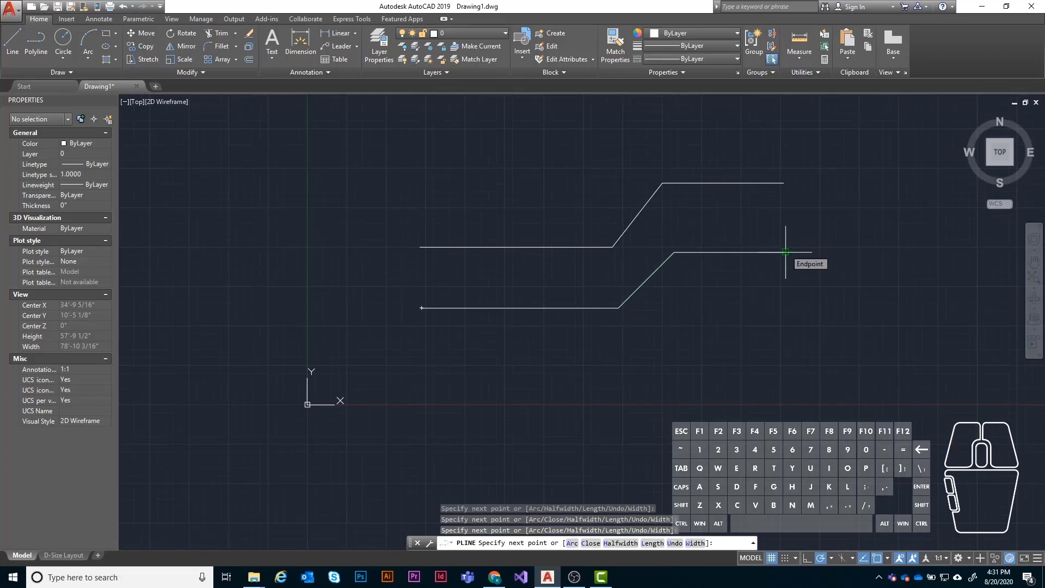
key(Return)
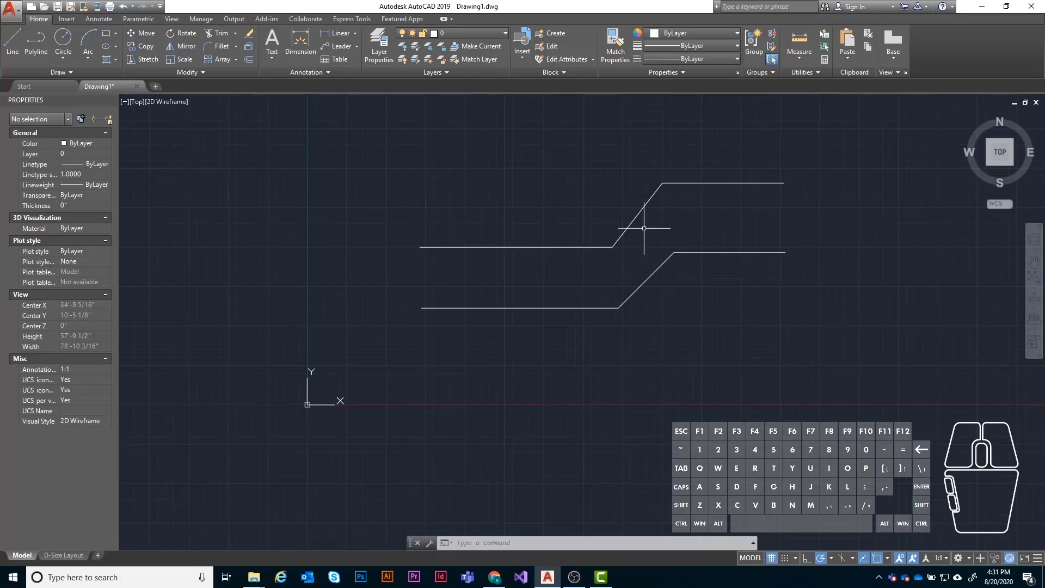
Step: Select the upper horizontal line and the polyline one after the other to compare how each is picked, clearing the selection each time
click(694, 183)
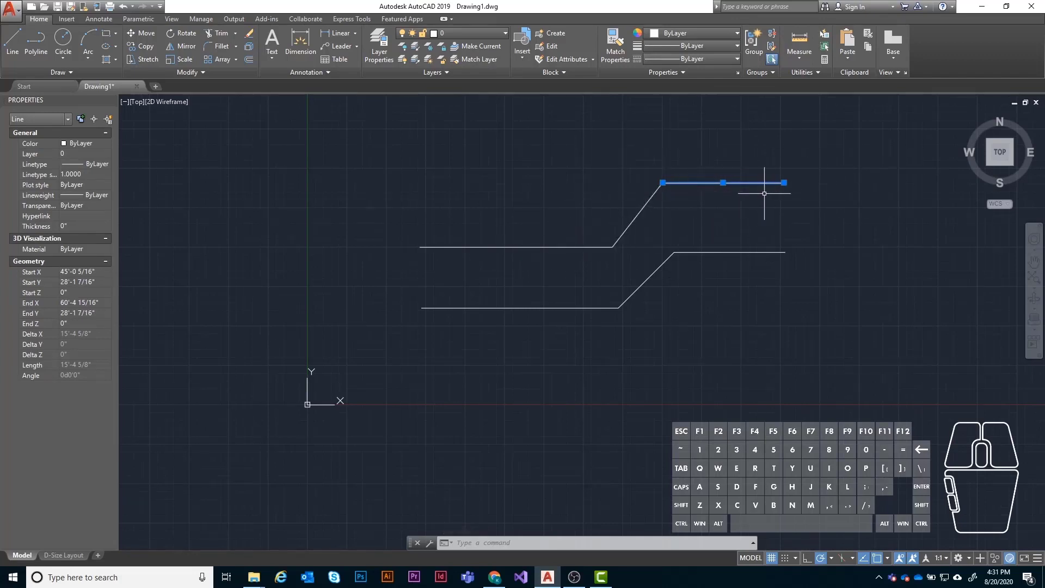
key(Escape)
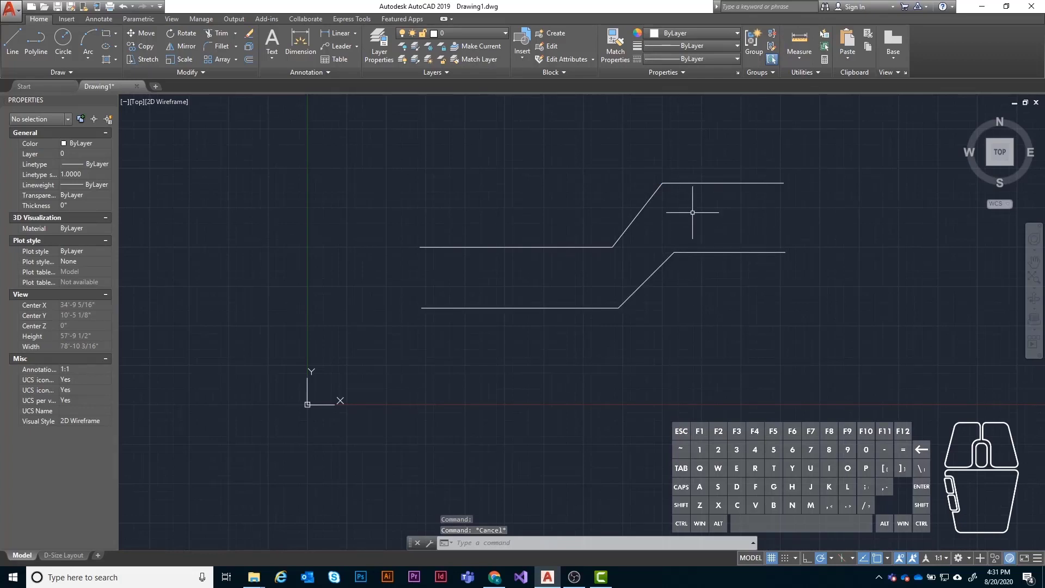
click(686, 251)
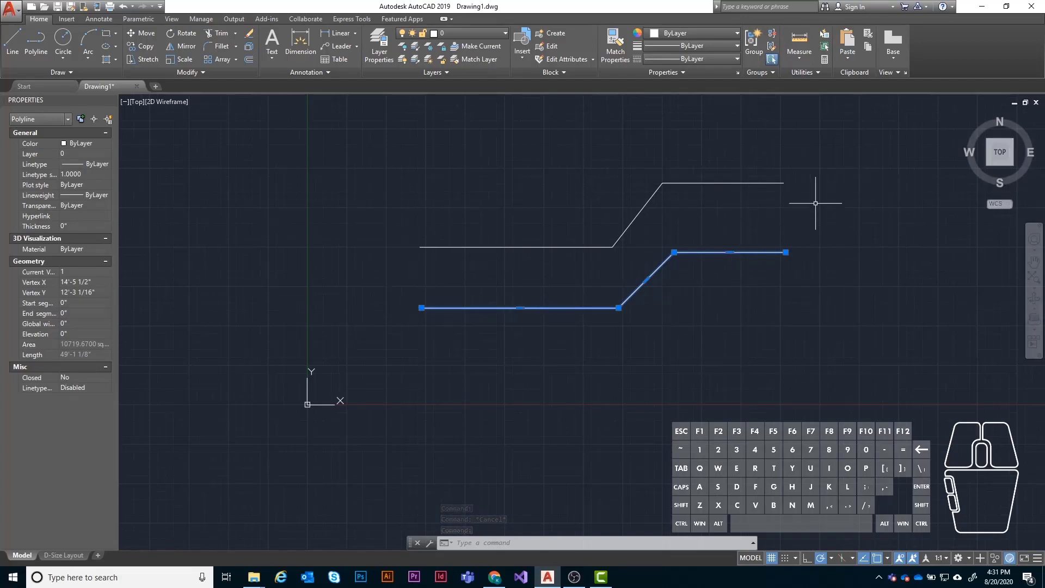
key(Escape)
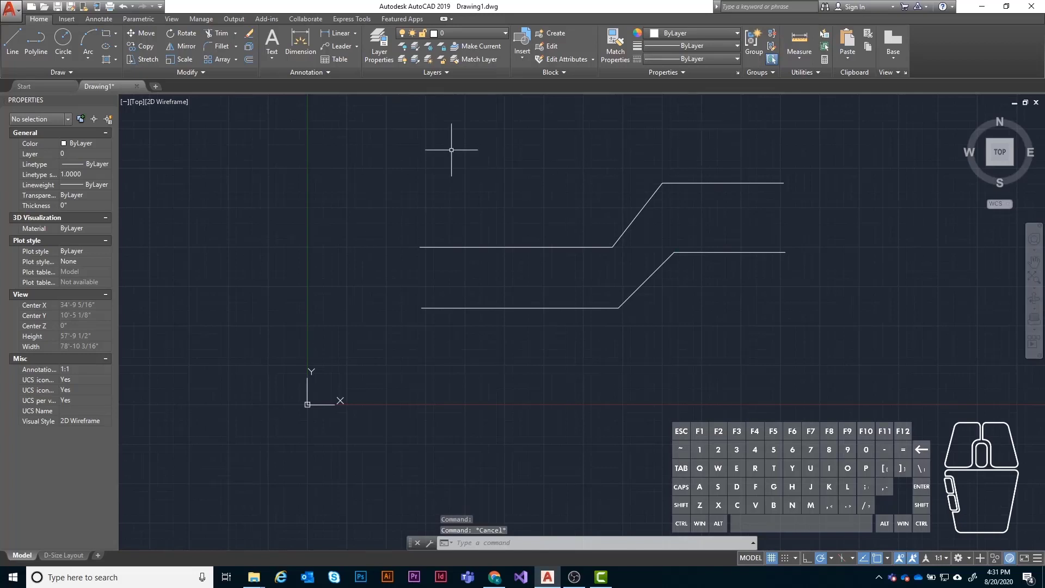
Step: Erase the three connected lines and the polyline together with one window selection
click(423, 143)
key(Escape)
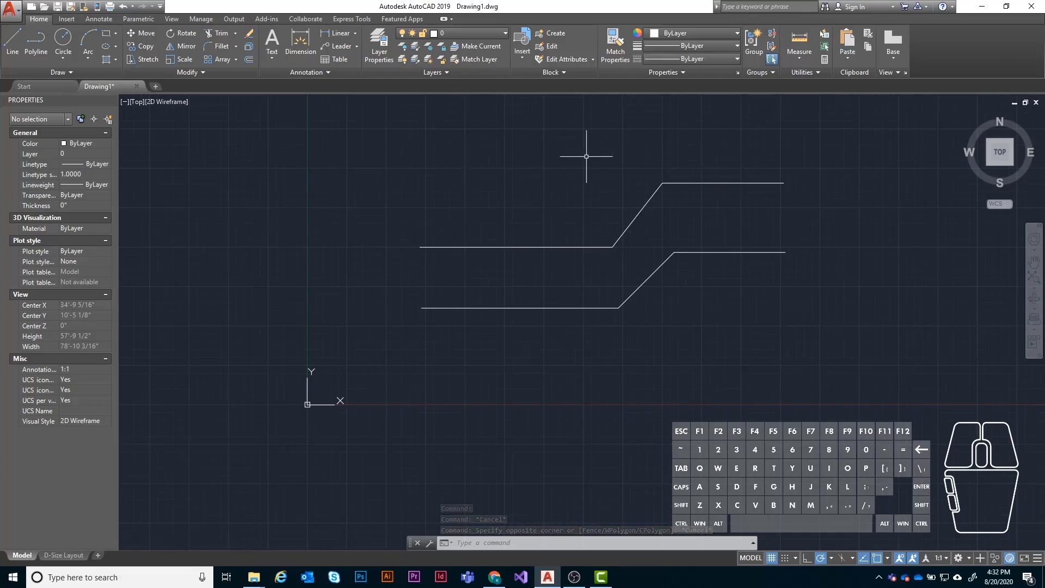
click(389, 117)
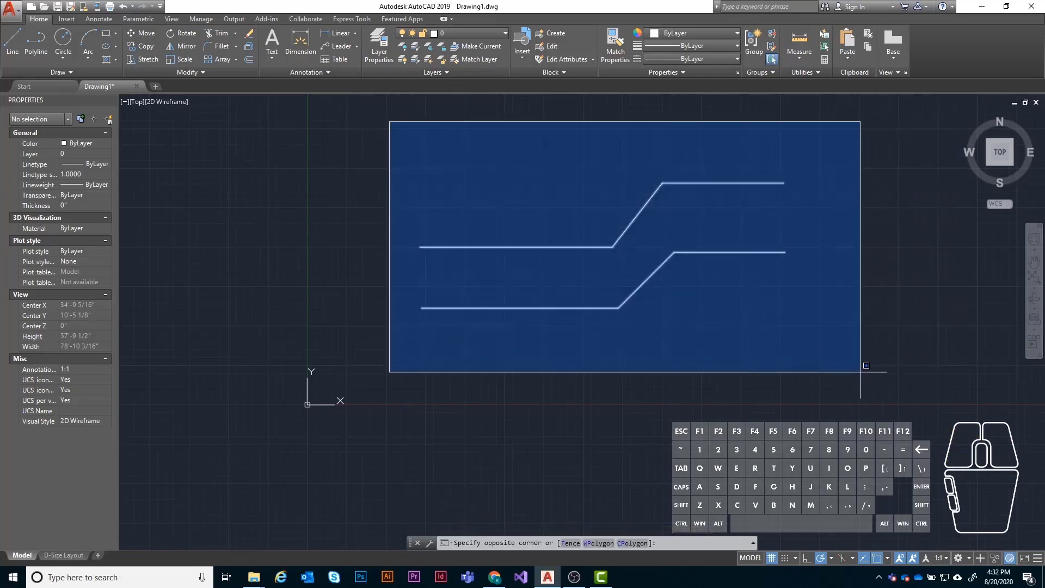
click(826, 372)
key(Delete)
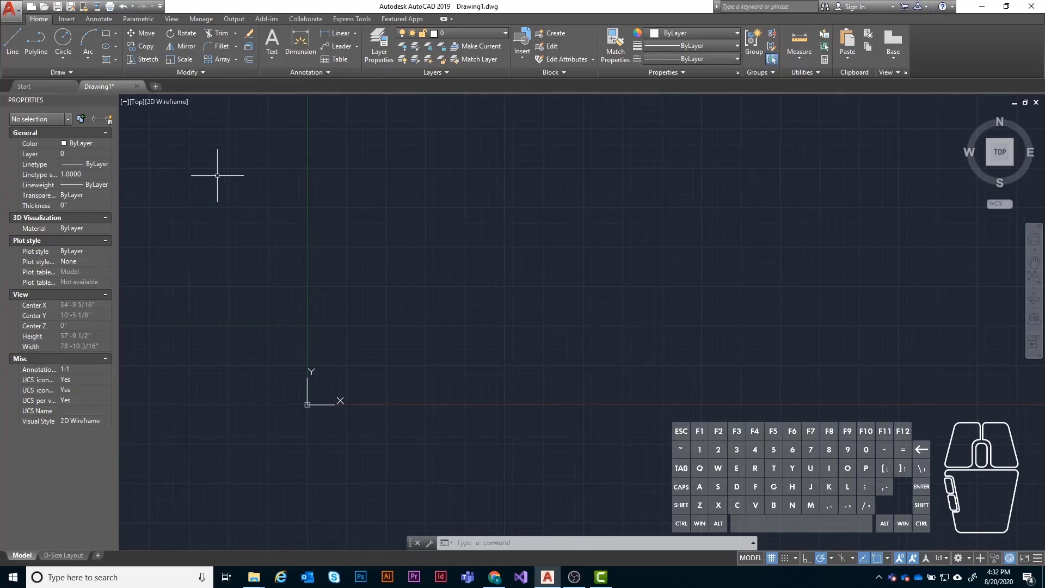
Step: Draw a circle above and to the right of the origin by centre point and radius
click(61, 46)
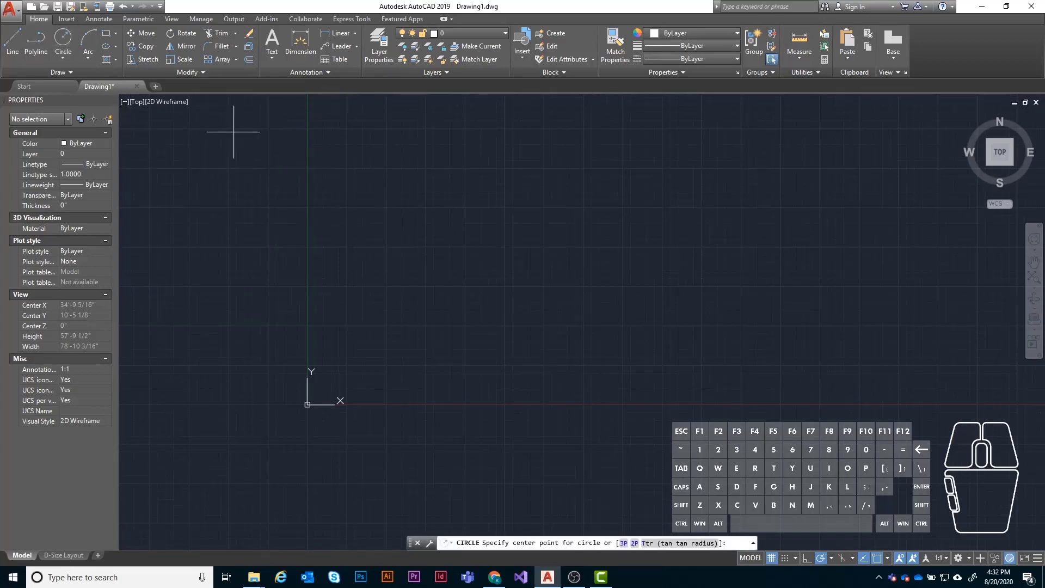
click(486, 268)
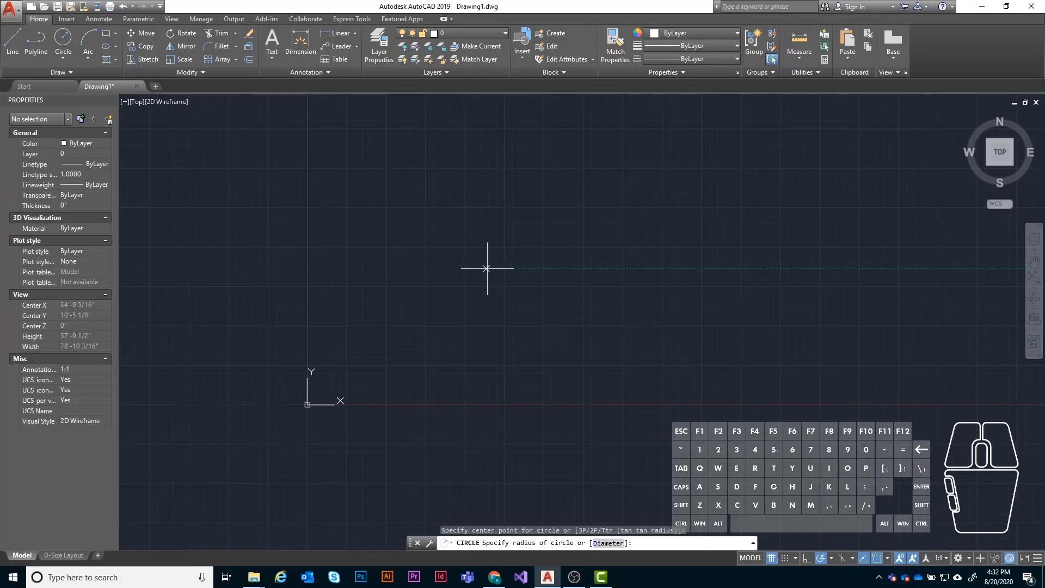
click(543, 230)
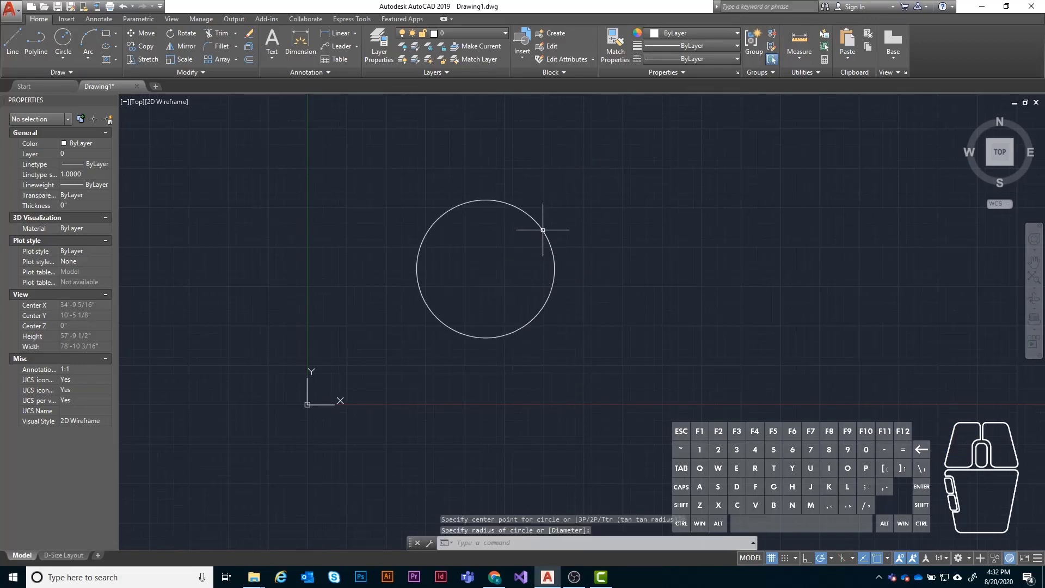
Step: Hatch the inside of the circle with the ANSI31 pattern
click(105, 60)
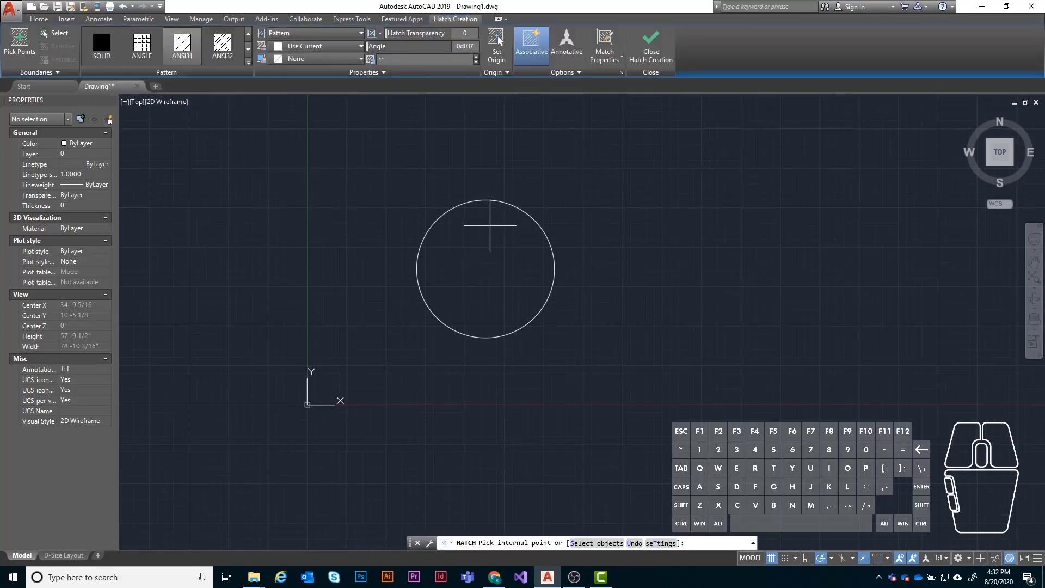
click(481, 247)
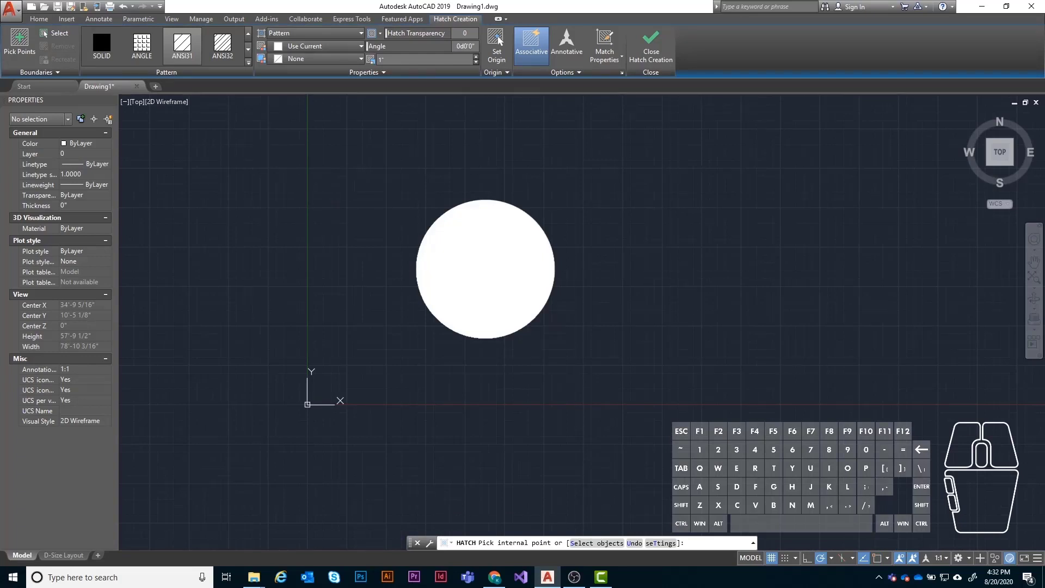
click(483, 264)
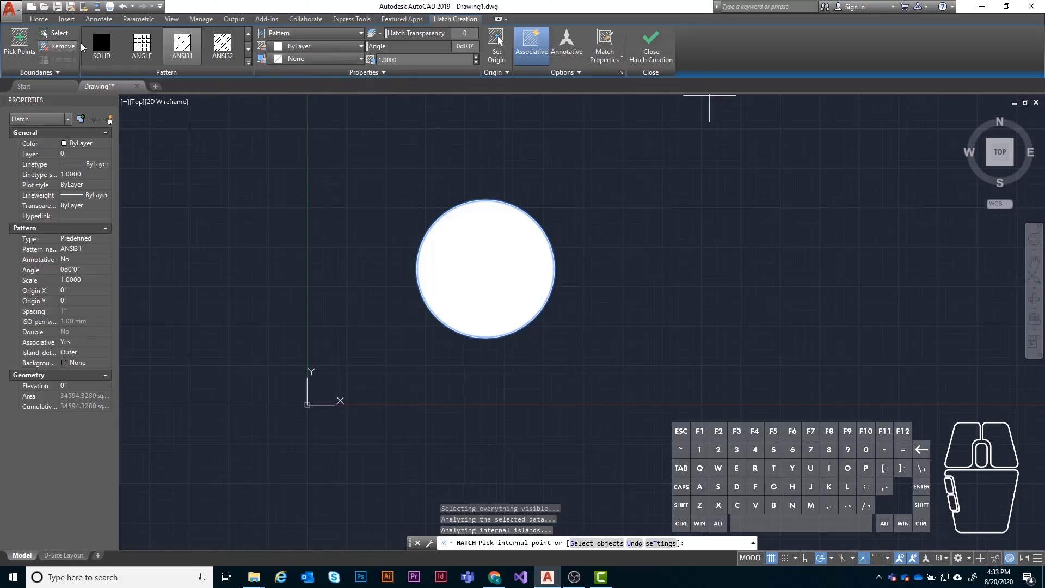
Step: Try the ANGLE, ANSI34, ANSI36 and AR-B816 patterns on the circle's hatch and choose ANSI37
click(140, 51)
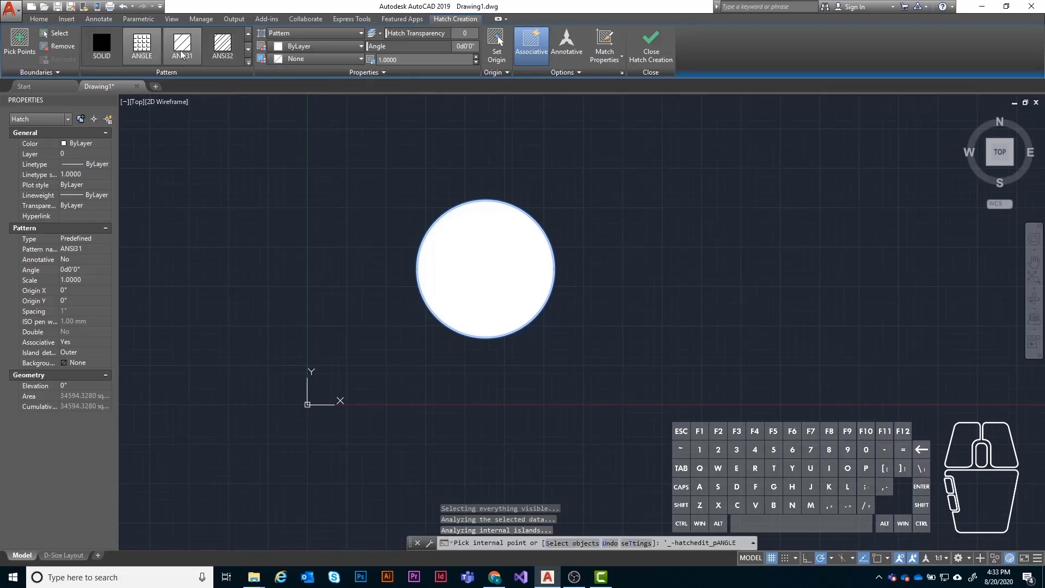
scroll(154, 49, down, 1)
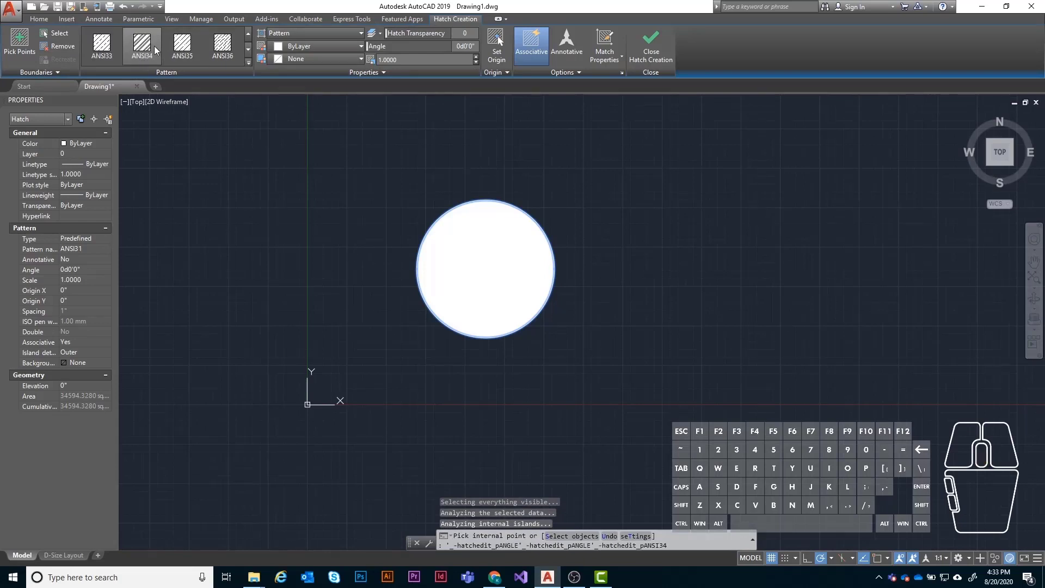
click(222, 46)
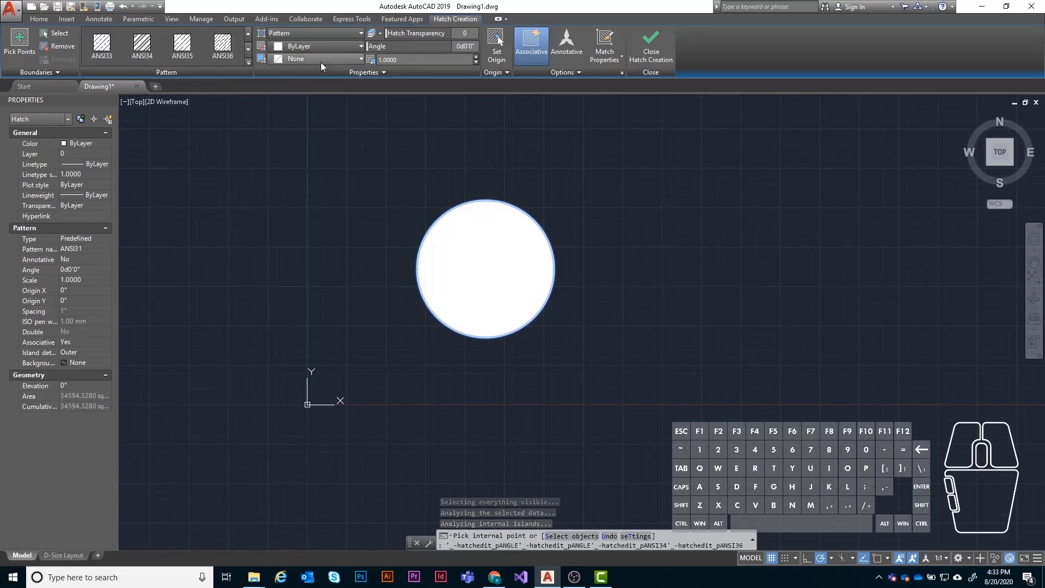
click(142, 48)
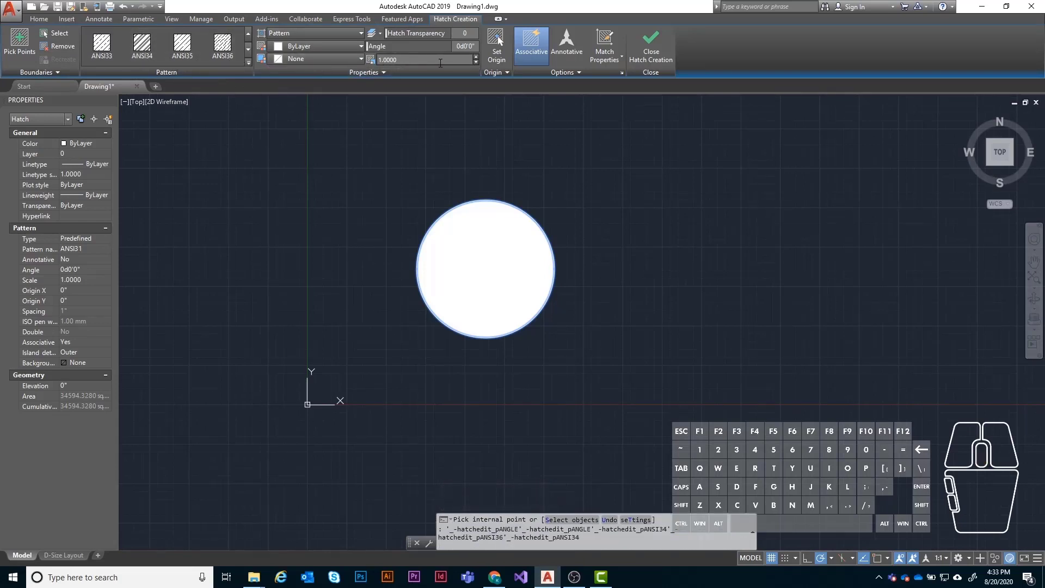
scroll(164, 49, down, 1)
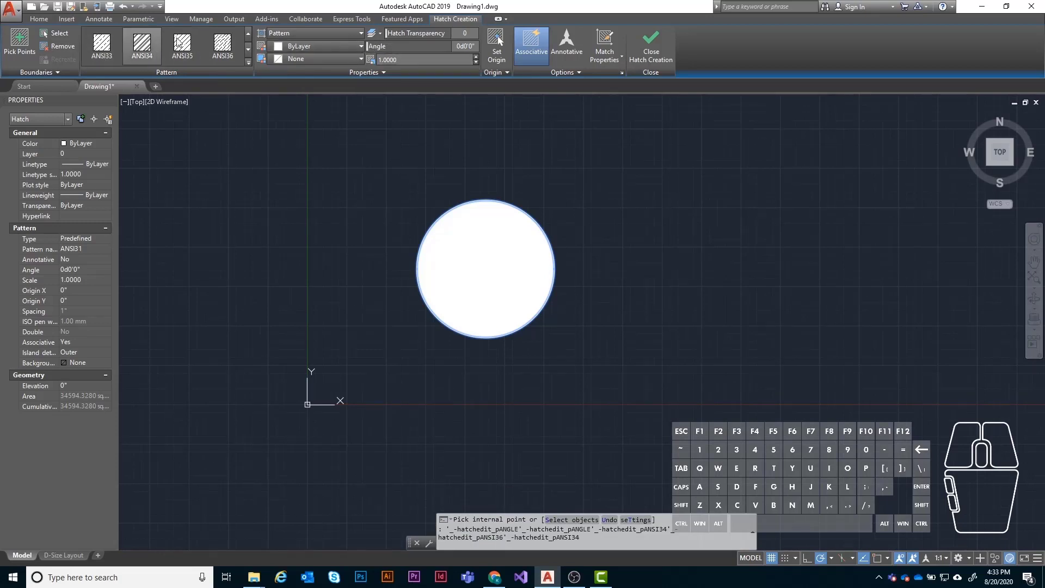
click(183, 49)
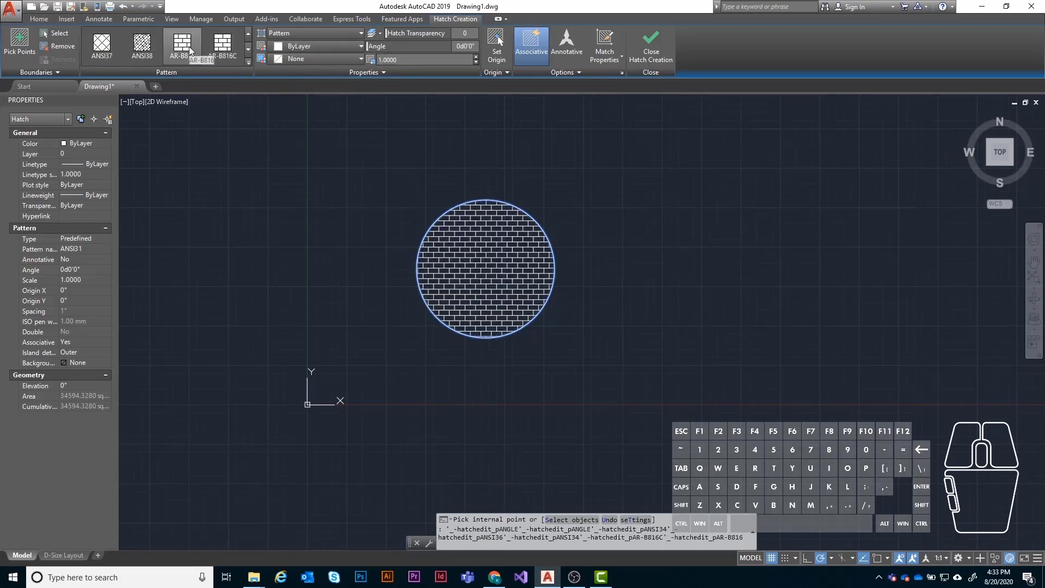
click(102, 45)
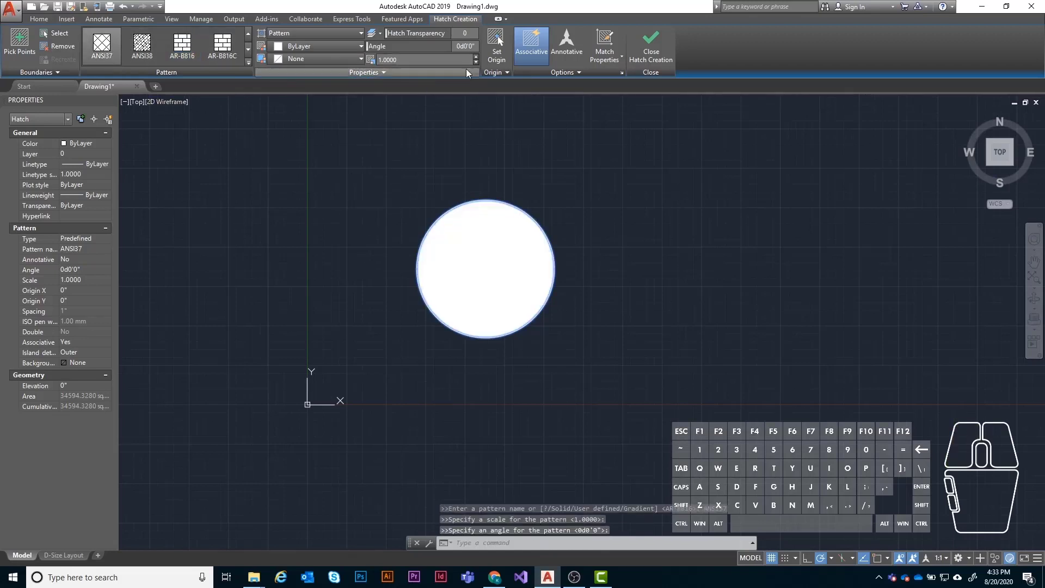
Step: Try a scale of 20 for the circle's ANSI37 hatch and increase it to 50
drag(417, 60, 342, 61)
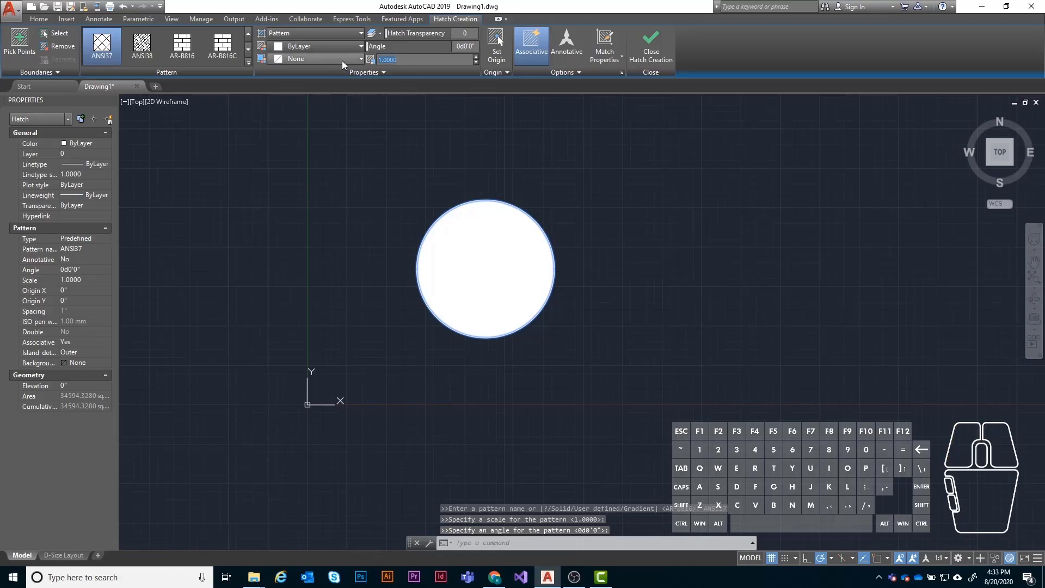
text(20)
key(Return)
drag(399, 60, 351, 61)
text(50)
key(Return)
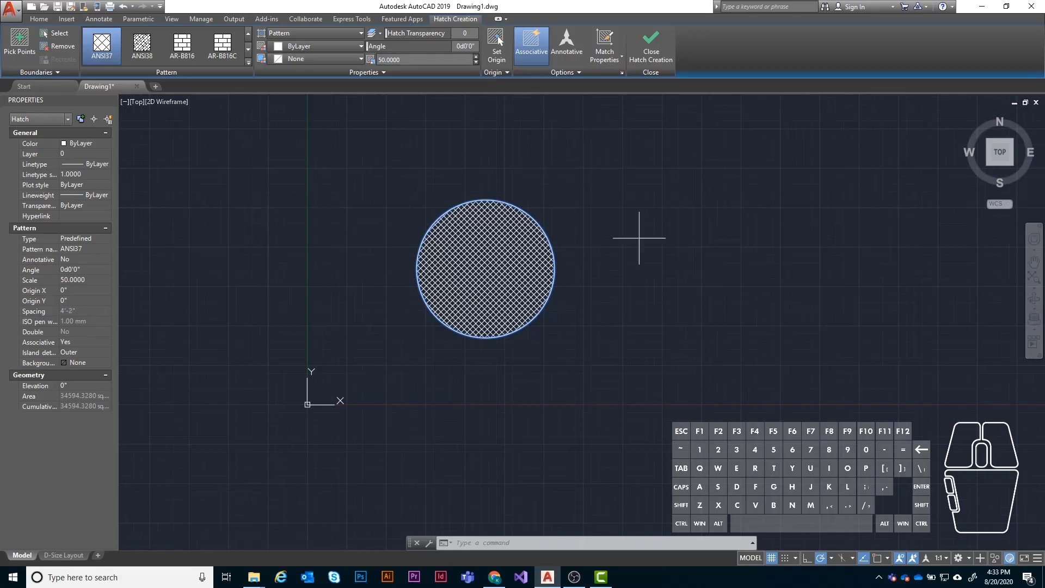
Step: Change the circle's hatch to the AR-B816C brick pattern at scale 1 and finish the hatch command
scroll(484, 274, up, 2)
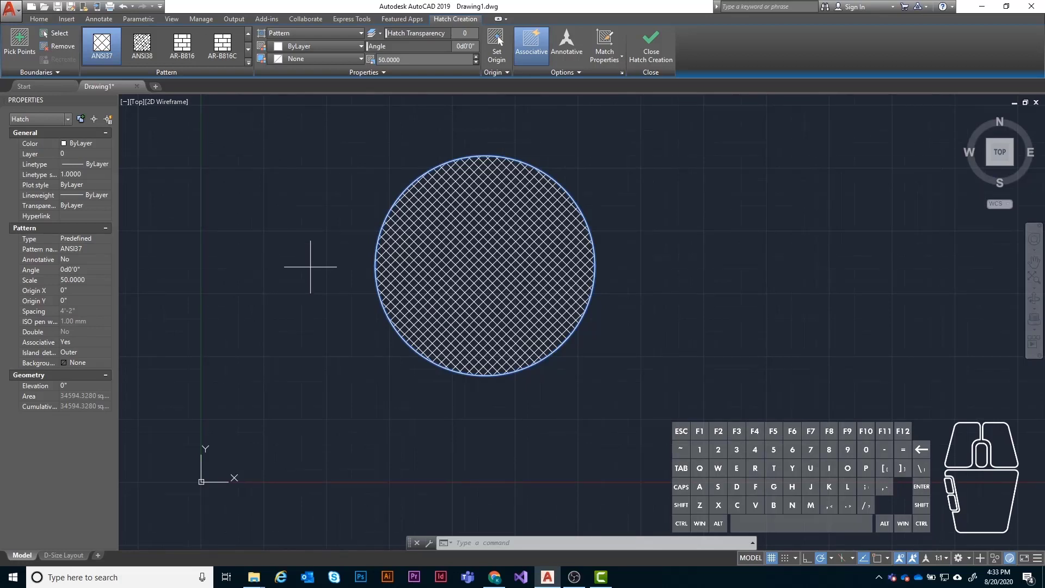
click(181, 43)
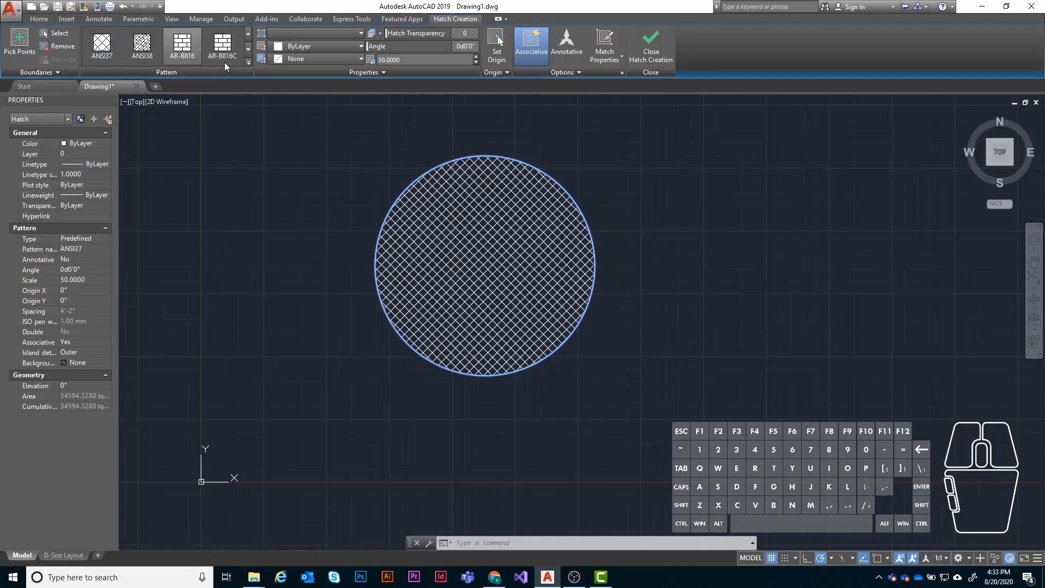
click(407, 187)
click(327, 55)
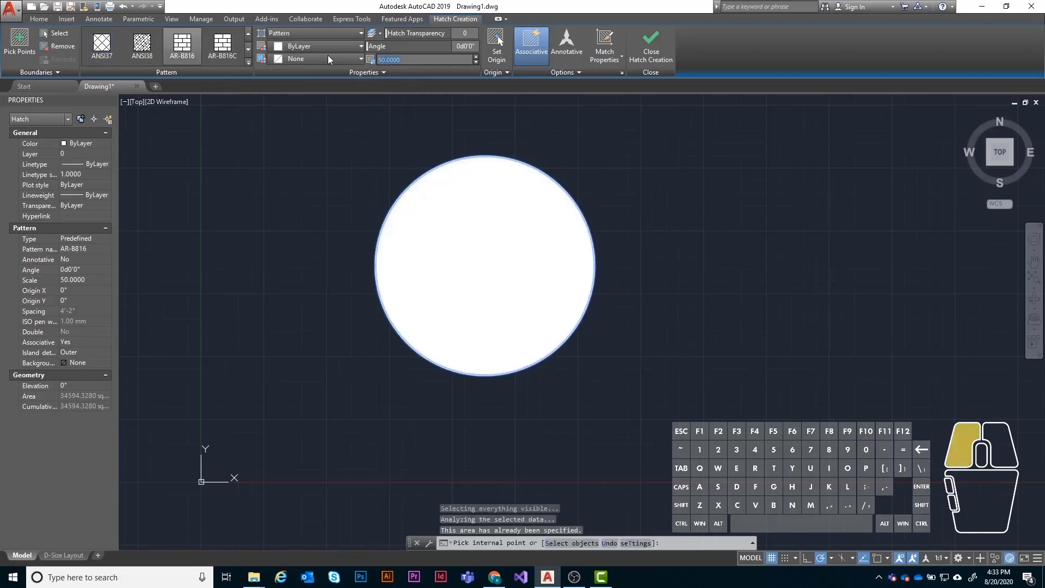
text(1)
key(Return)
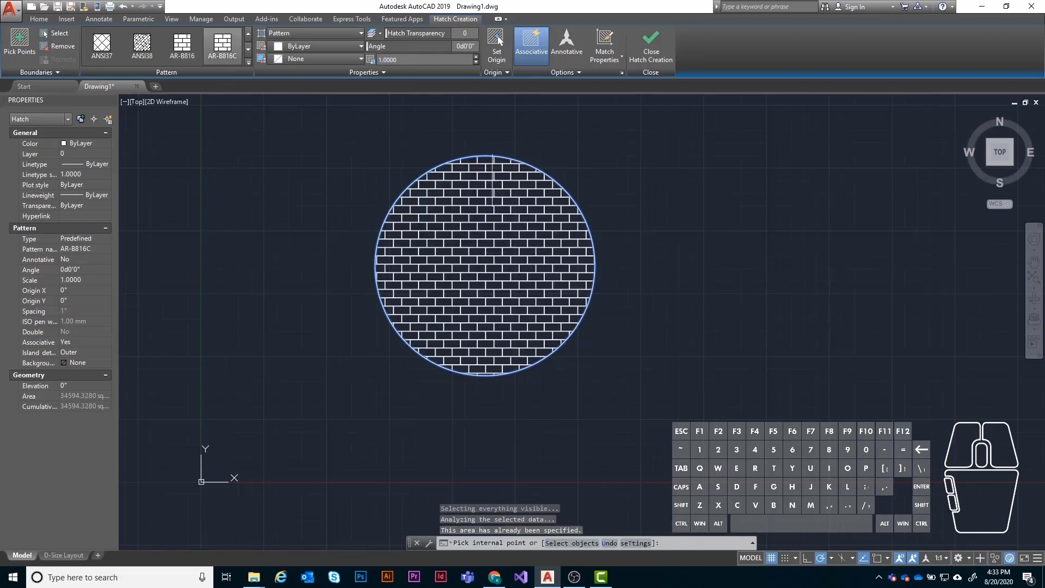
scroll(327, 296, down, 1)
scroll(275, 299, up, 5)
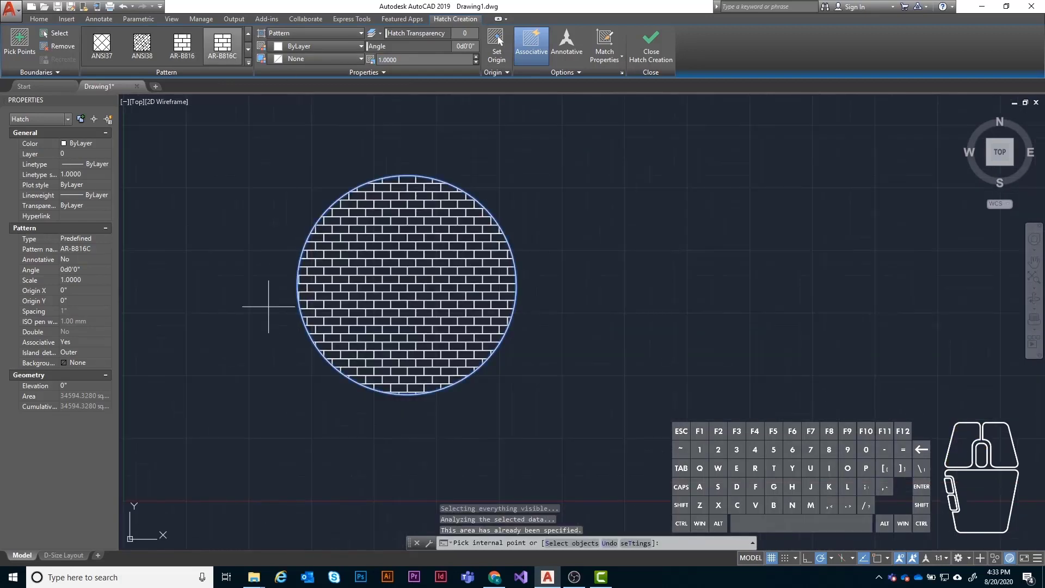
scroll(272, 332, down, 4)
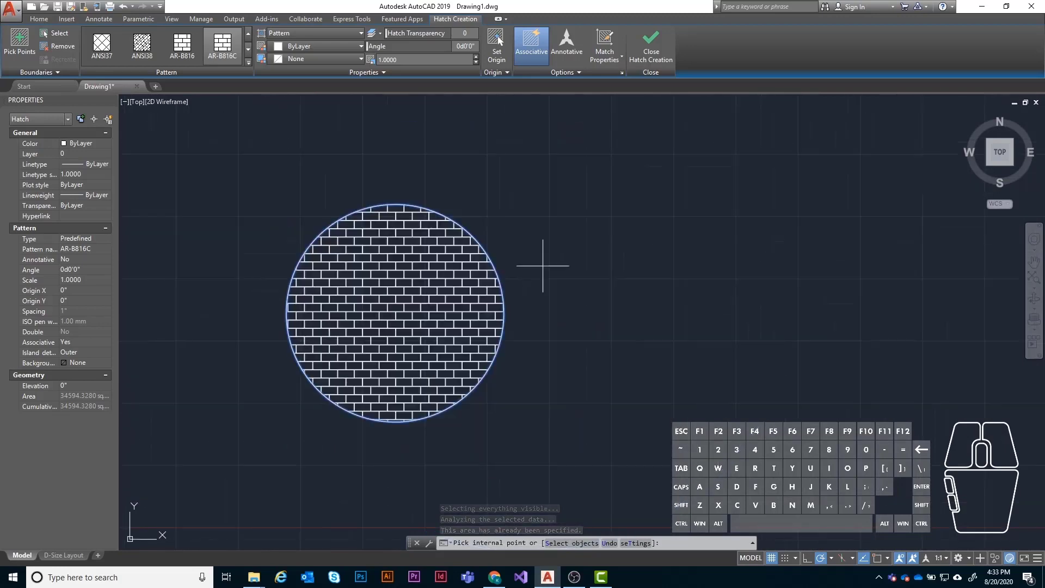
scroll(660, 304, down, 3)
key(Escape)
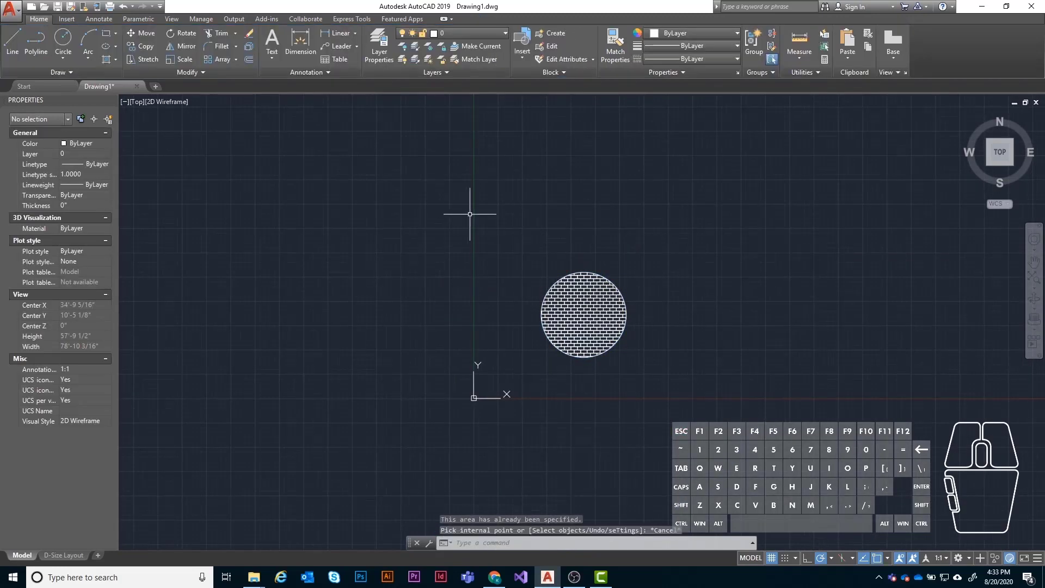
Step: Delete the hatched circle and draw a new circle about 11' in radius, centred up and right of the origin
click(470, 215)
click(675, 393)
key(Delete)
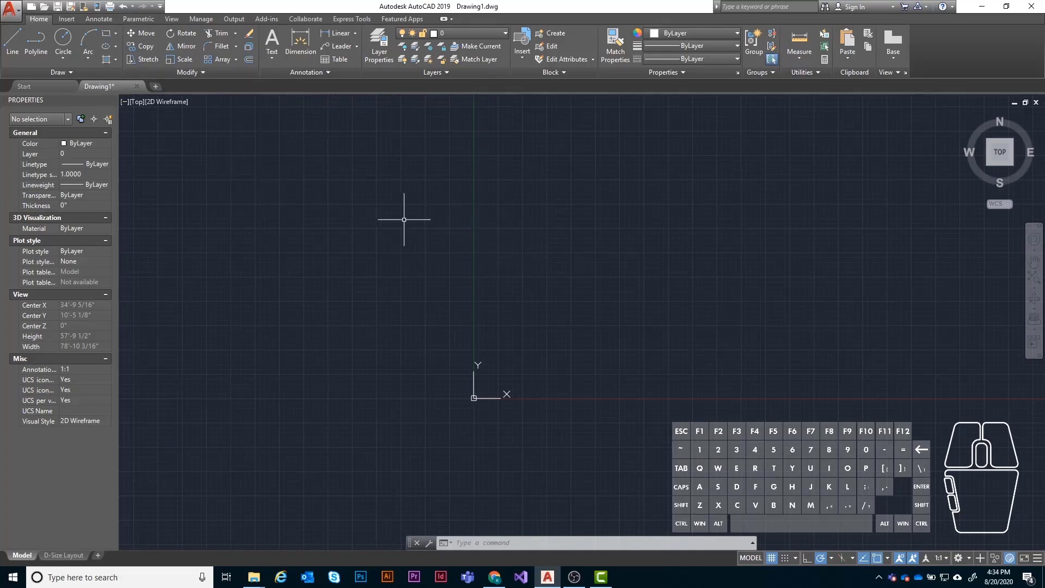
click(63, 39)
click(585, 335)
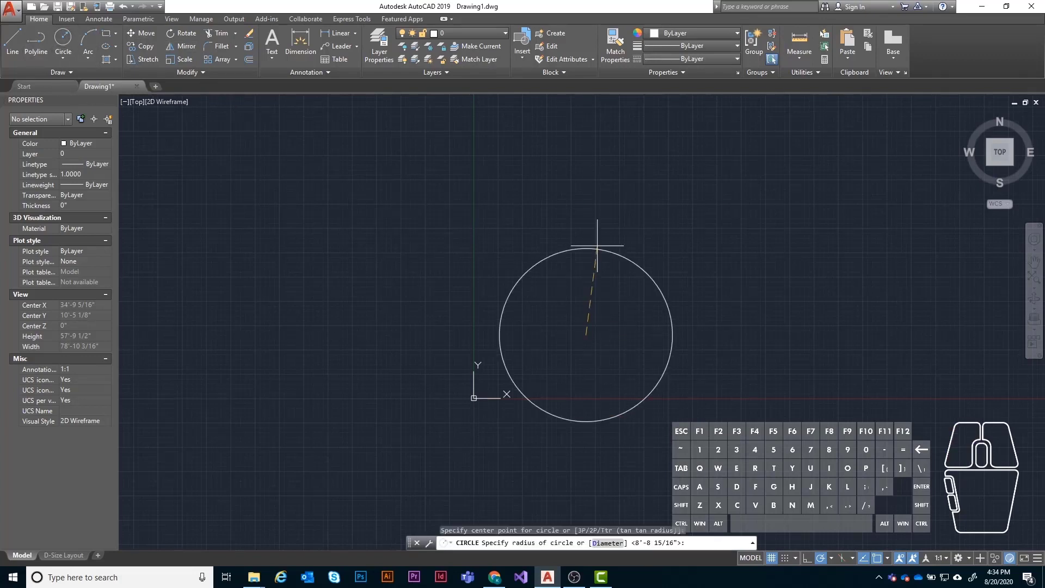
click(582, 281)
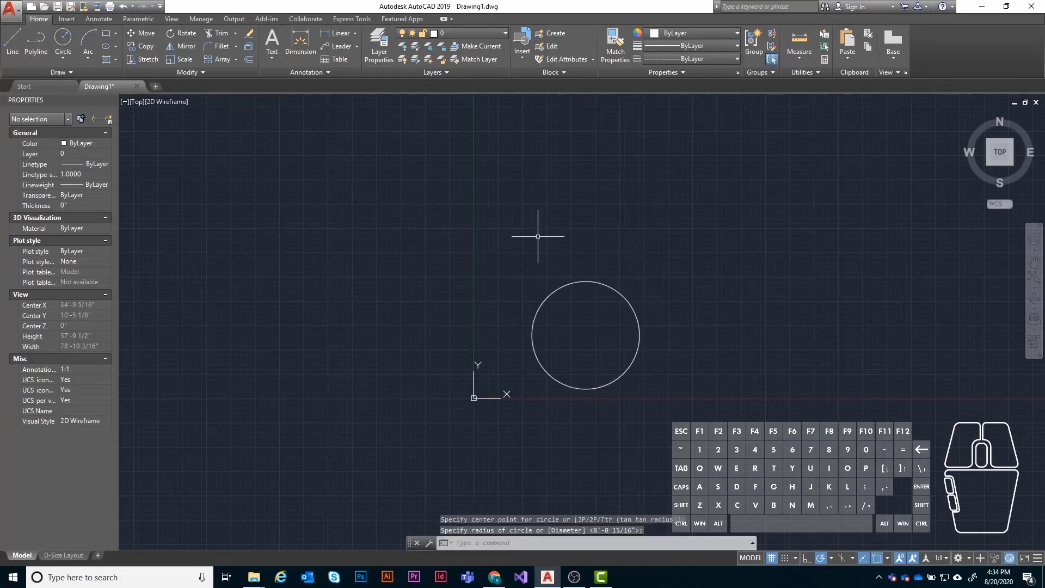
Step: Move the circle horizontally to the right, using a base point in empty space above it
click(142, 33)
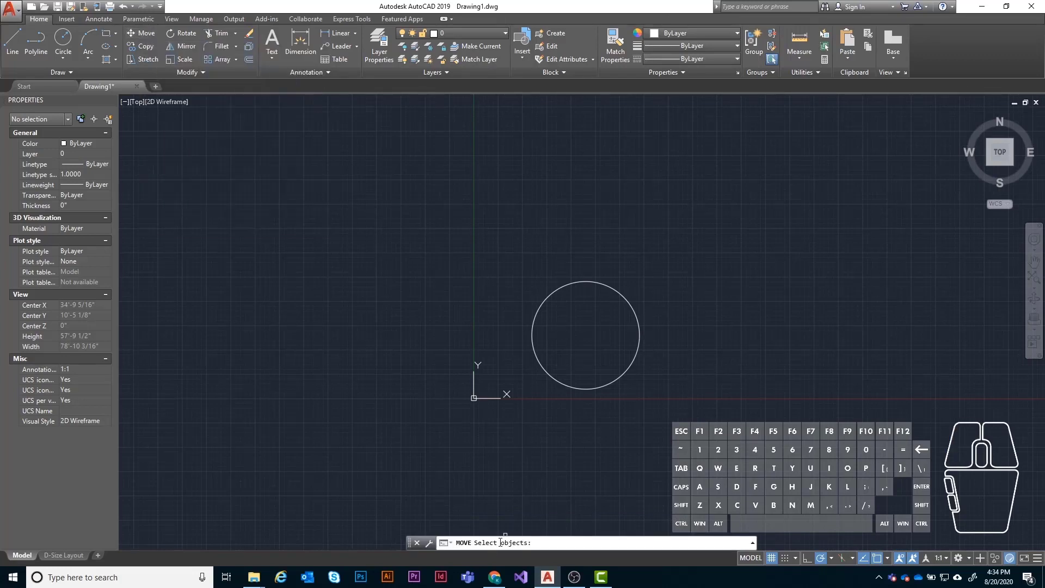
click(572, 285)
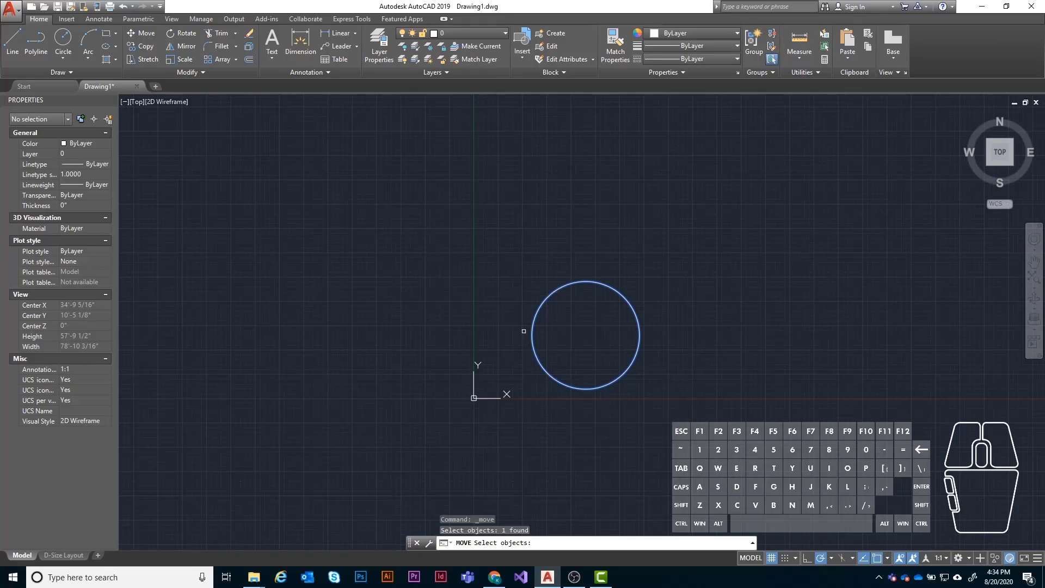
key(Return)
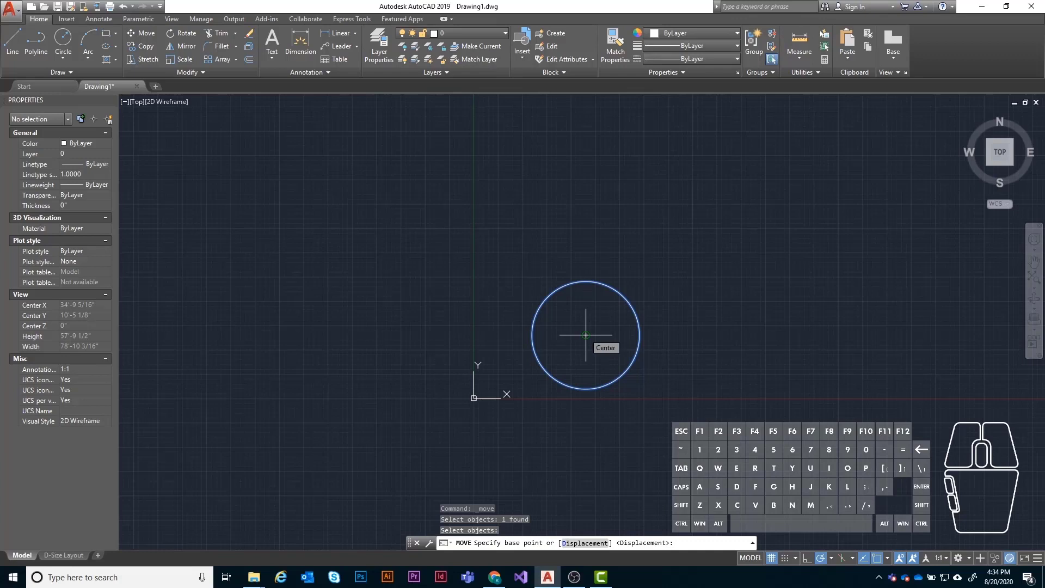
click(525, 197)
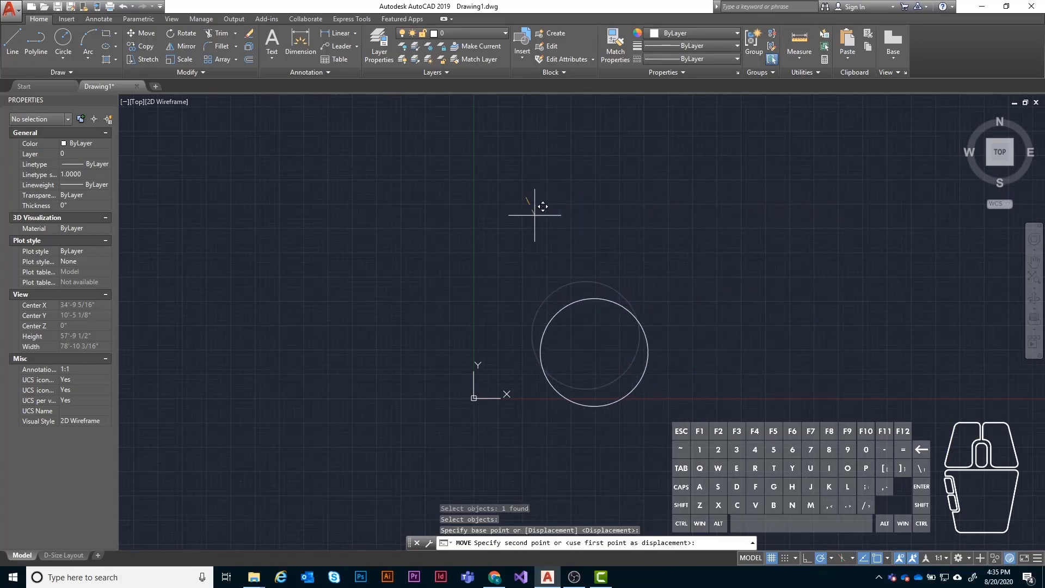
click(714, 197)
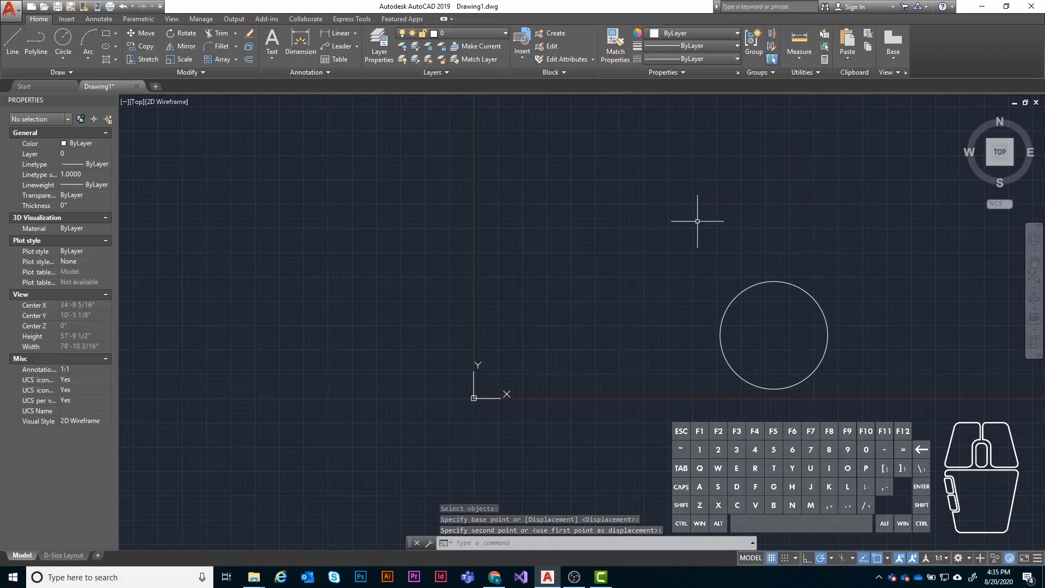
Step: Move the circle 3' straight to the left, using a base point above it
scroll(349, 313, down, 2)
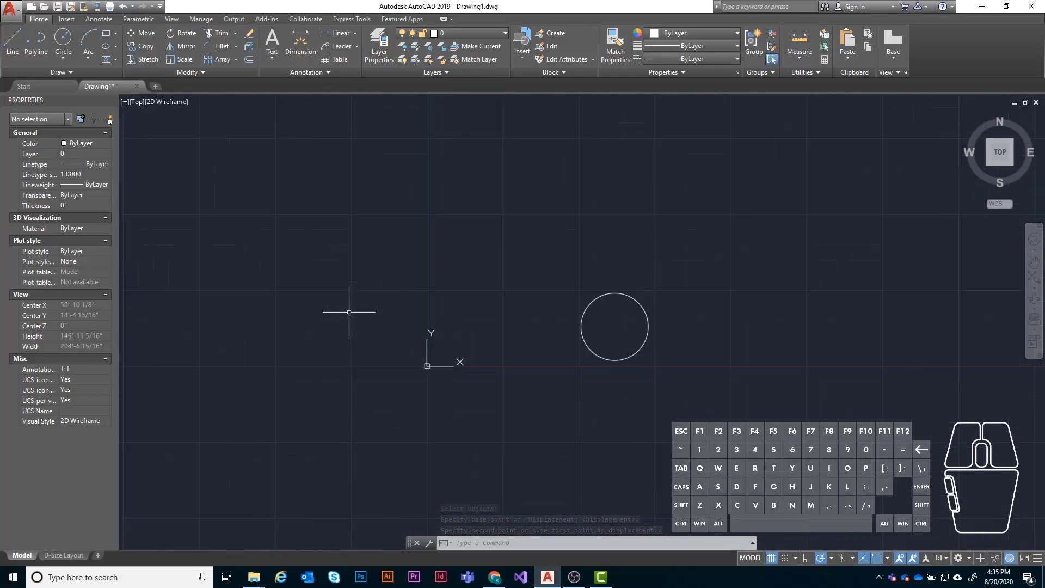
scroll(701, 338, up, 2)
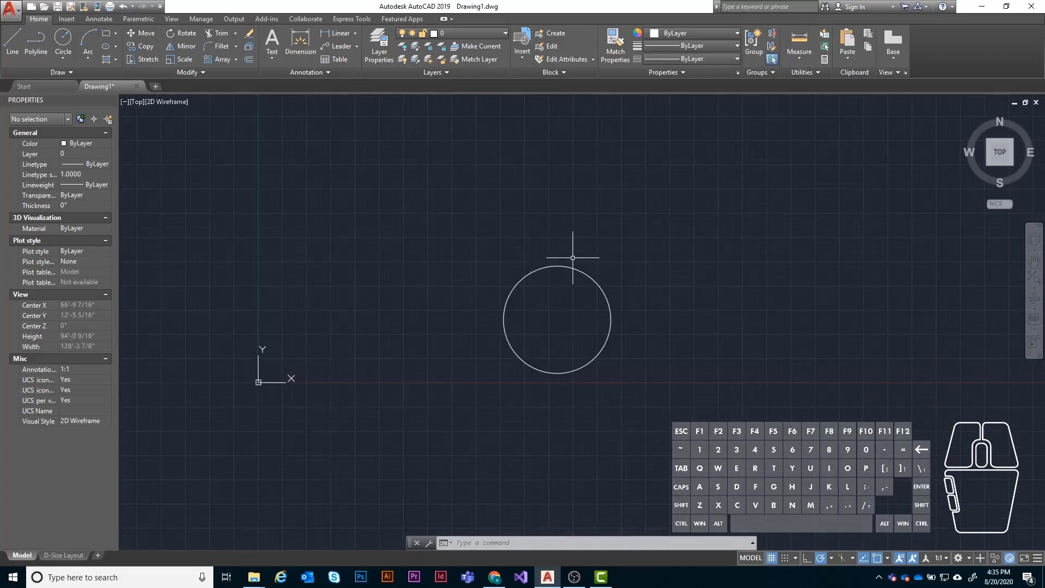
click(550, 266)
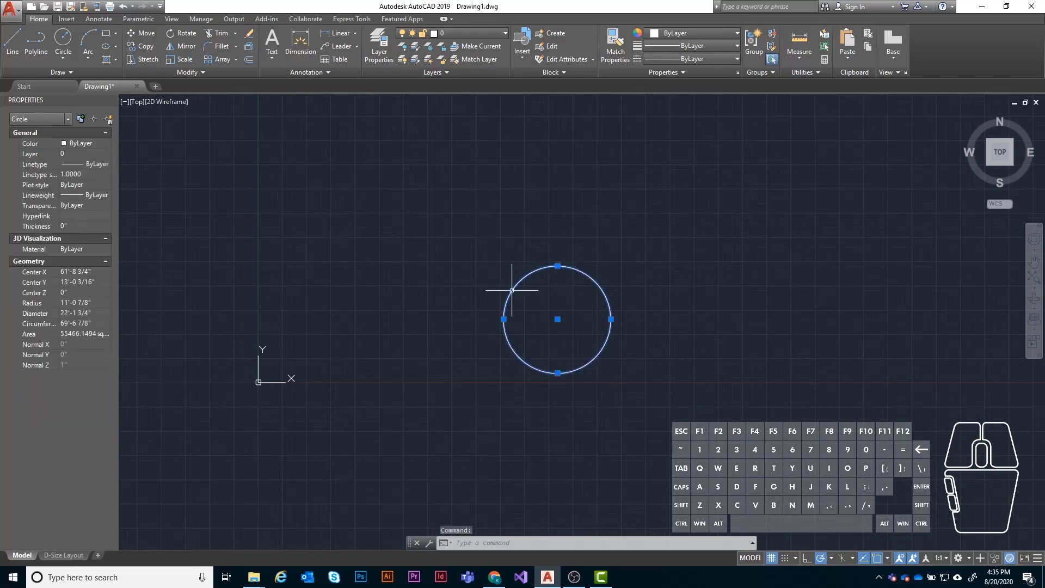
text(m)
key(Return)
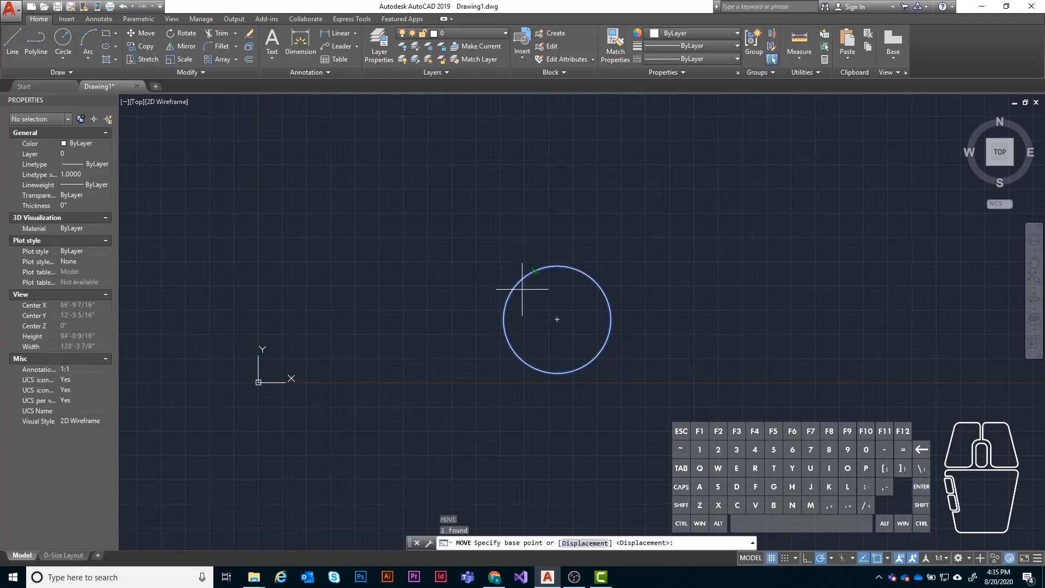
click(555, 204)
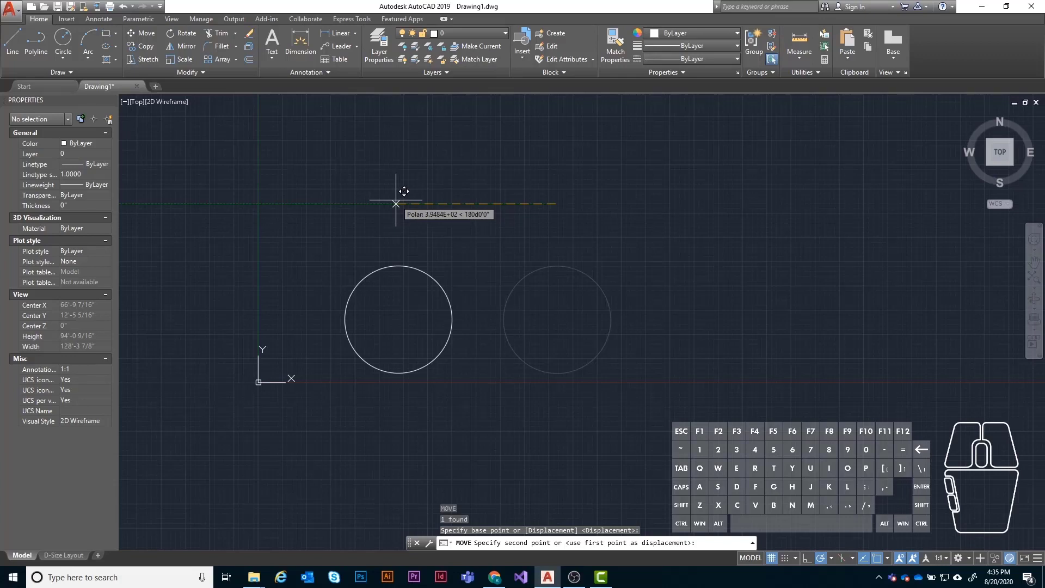
text(3)
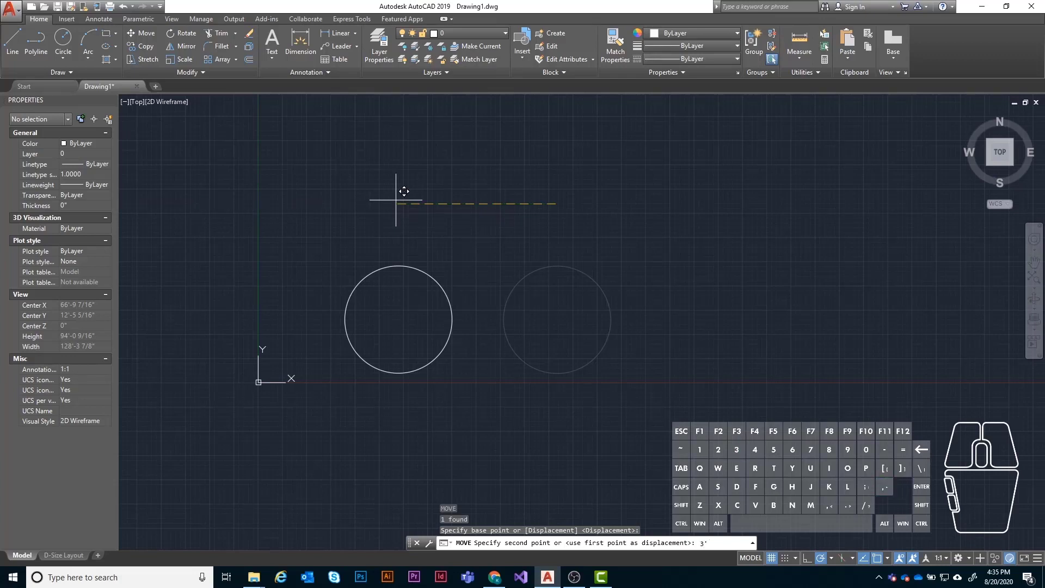
key(Return)
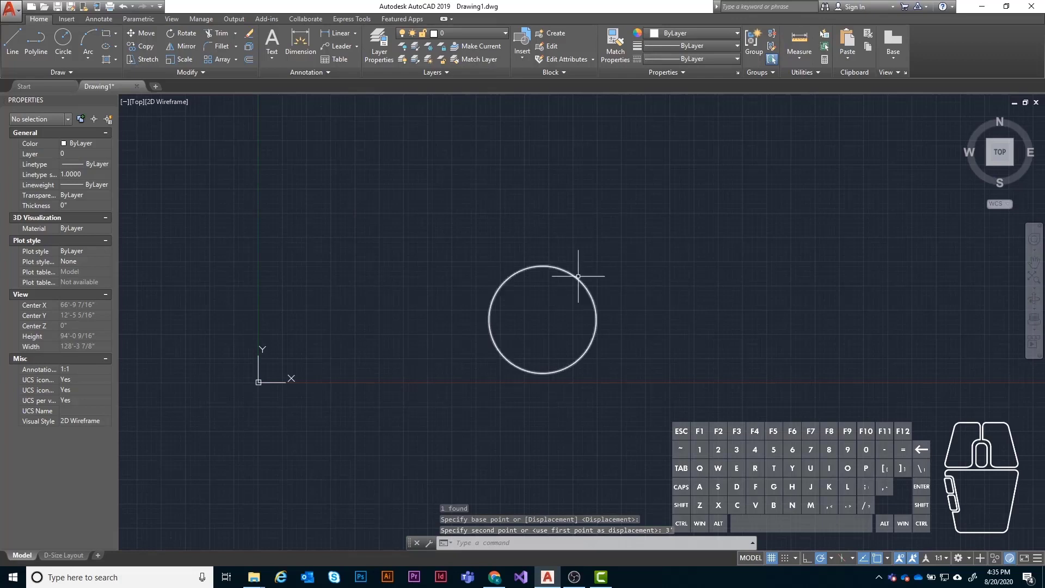
Step: Move the circle 100' straight to the left so it passes over the Y axis
click(369, 149)
click(676, 398)
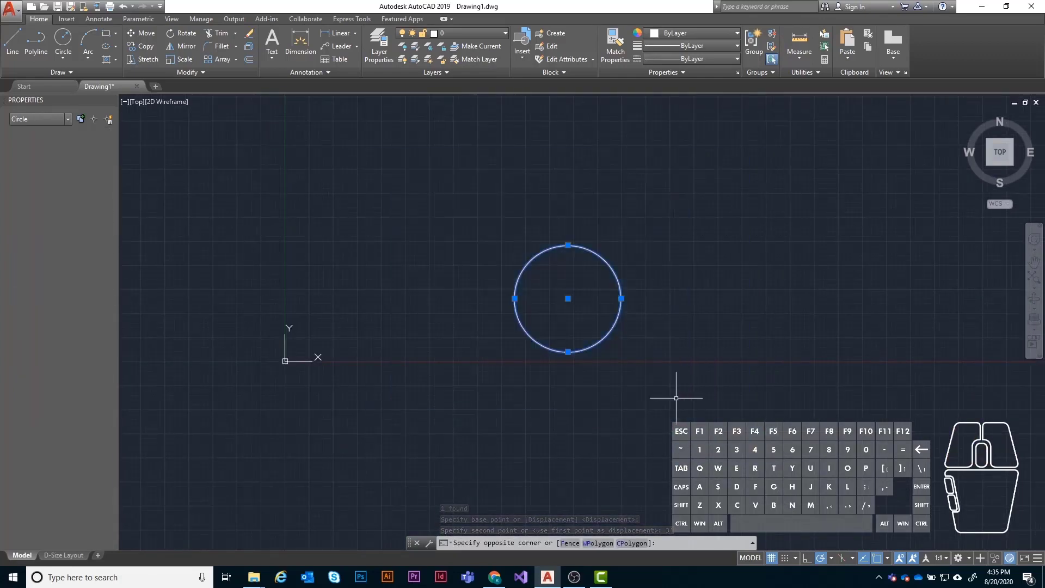
text(move)
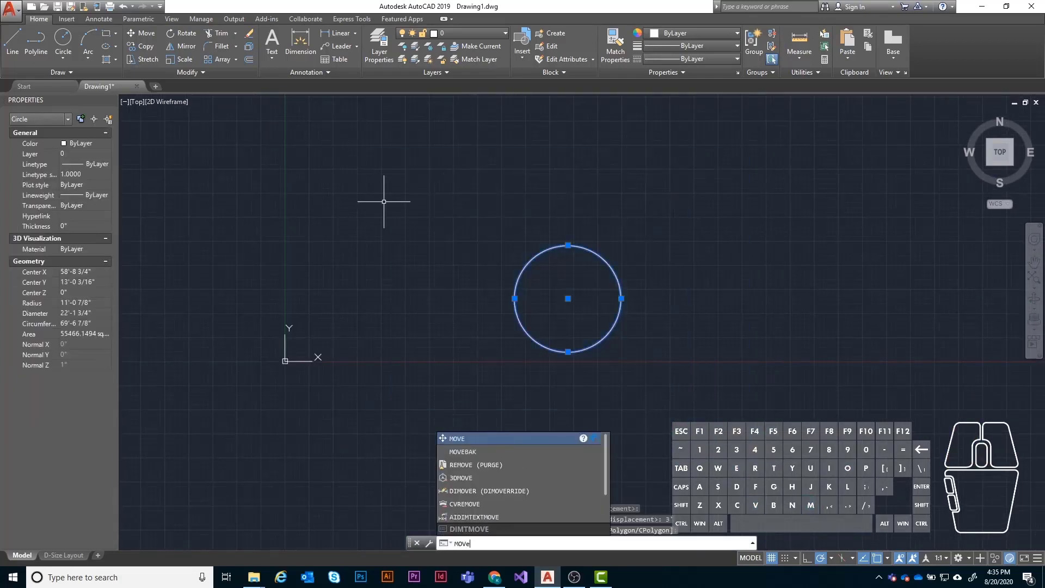
key(Return)
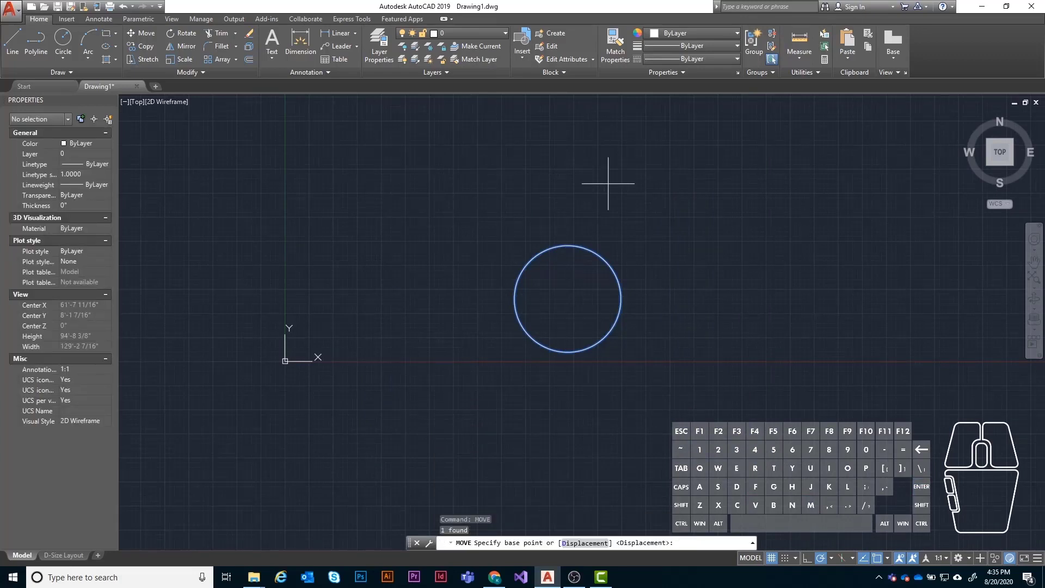
click(608, 184)
text(100')
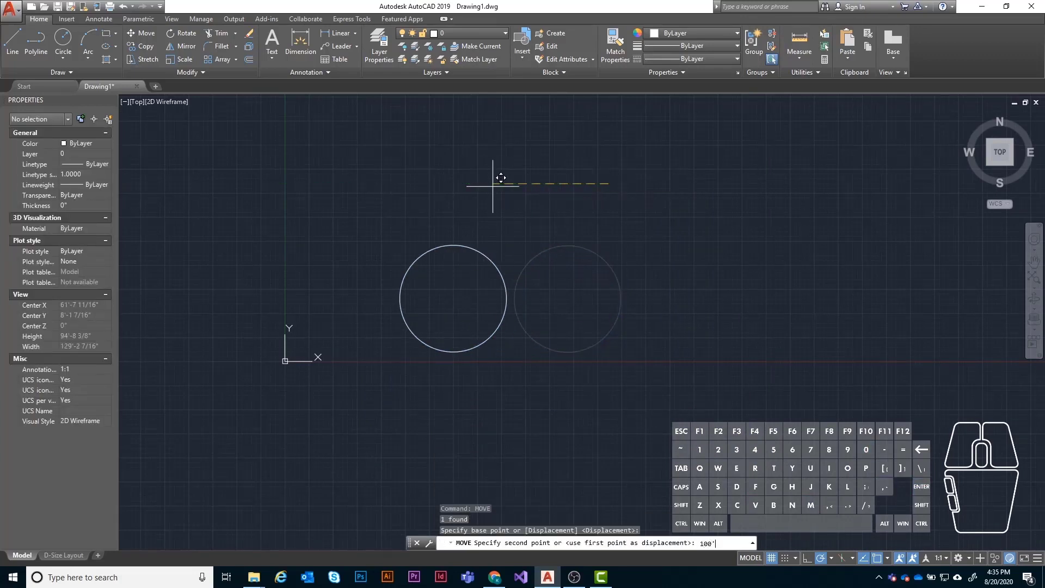
key(Return)
Step: Copy the circle horizontally to the right, placing the first copy on the other side of the origin
scroll(728, 305, down, 4)
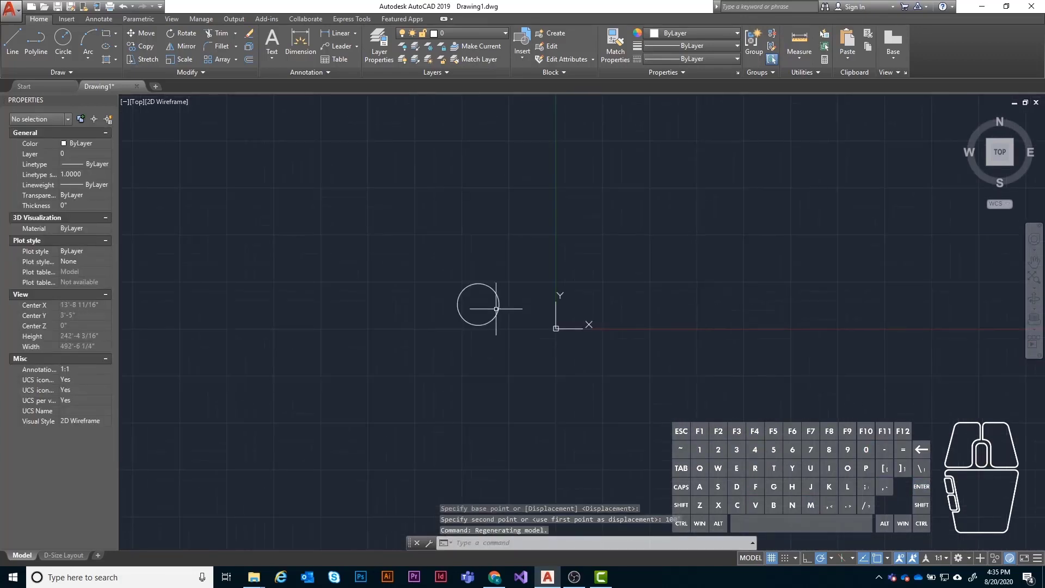
scroll(465, 316, up, 4)
middle_drag(844, 289, 705, 285)
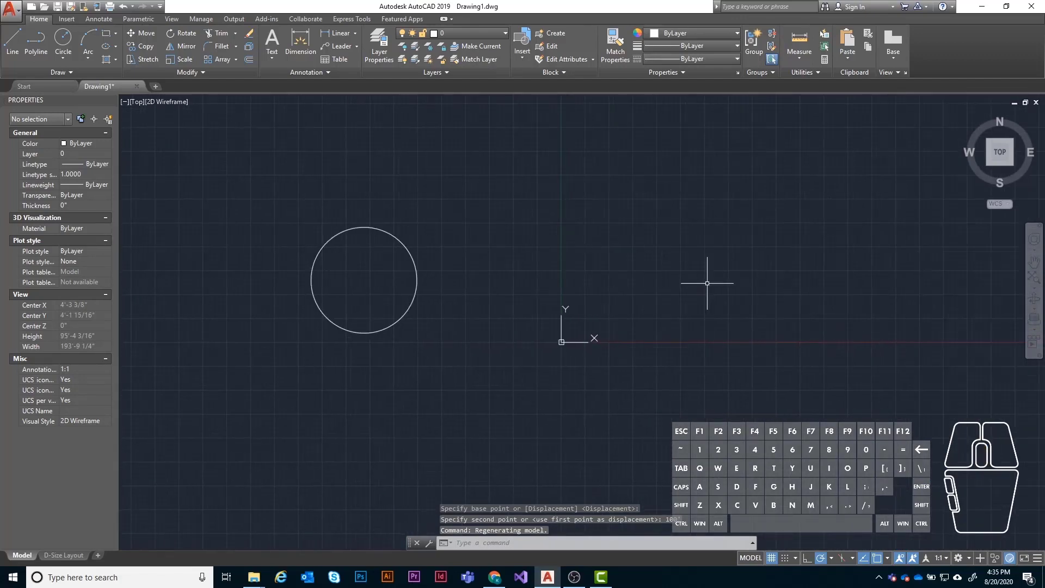
click(343, 232)
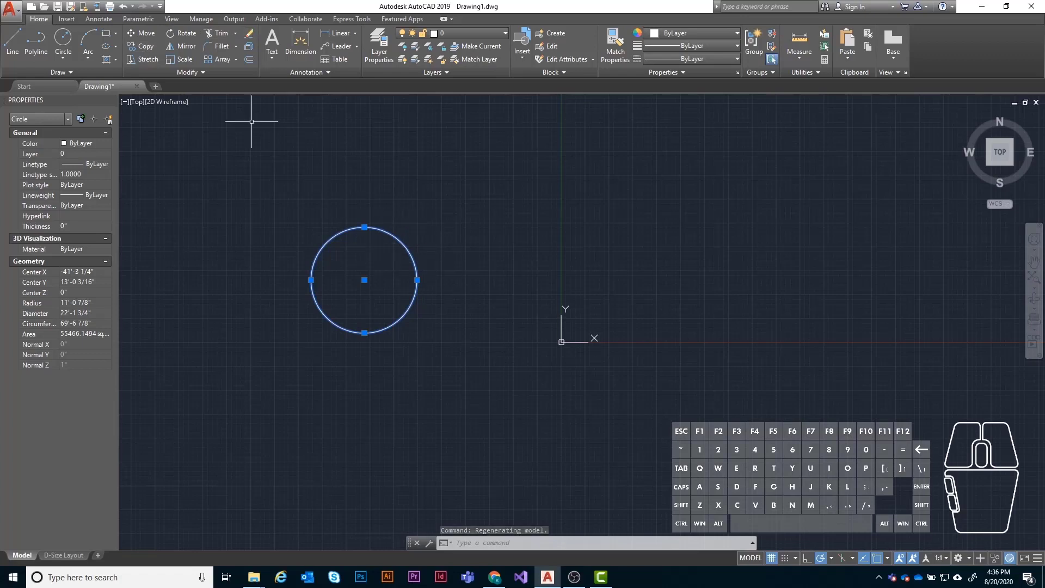
click(142, 46)
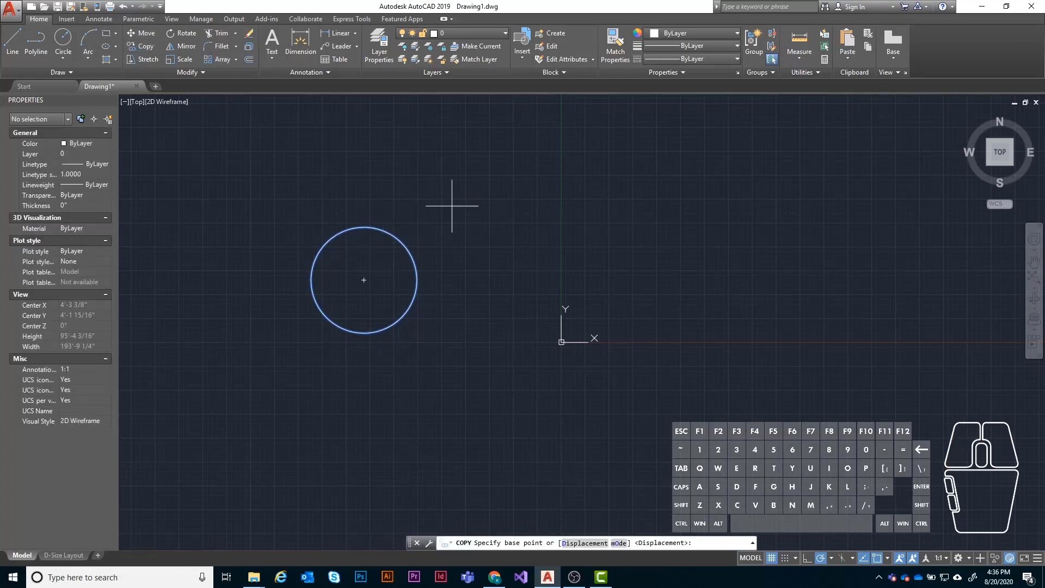
click(369, 181)
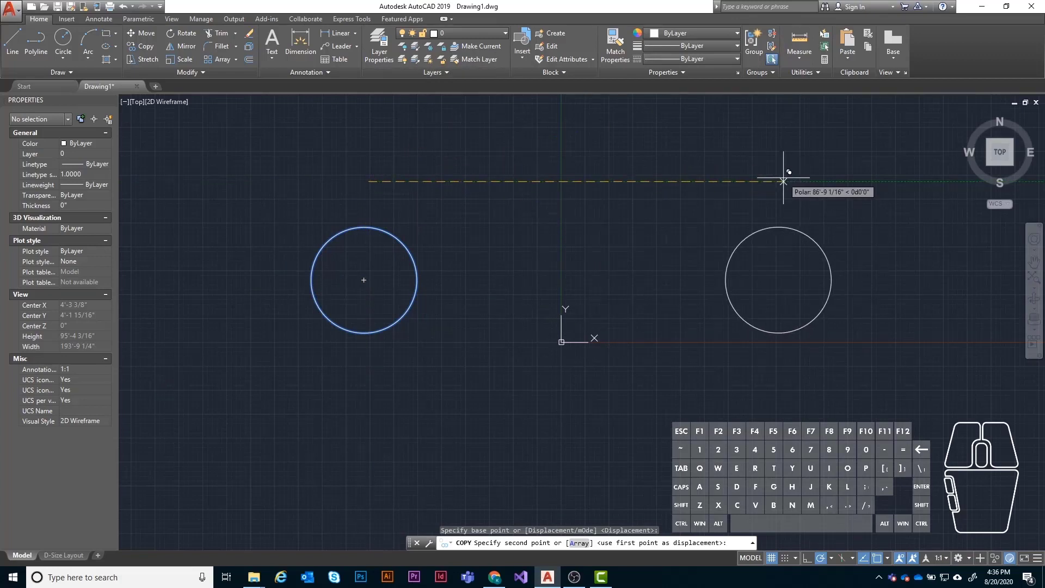
click(754, 181)
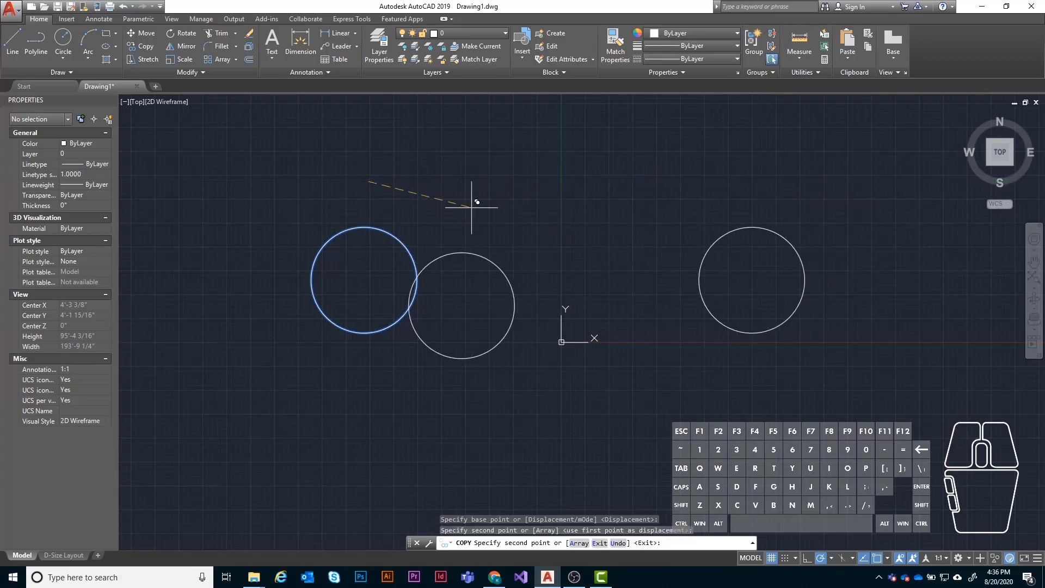
Step: Place two more copies of the circle, 100' and about 134' to the right of the original, and end the copying
scroll(446, 212, down, 2)
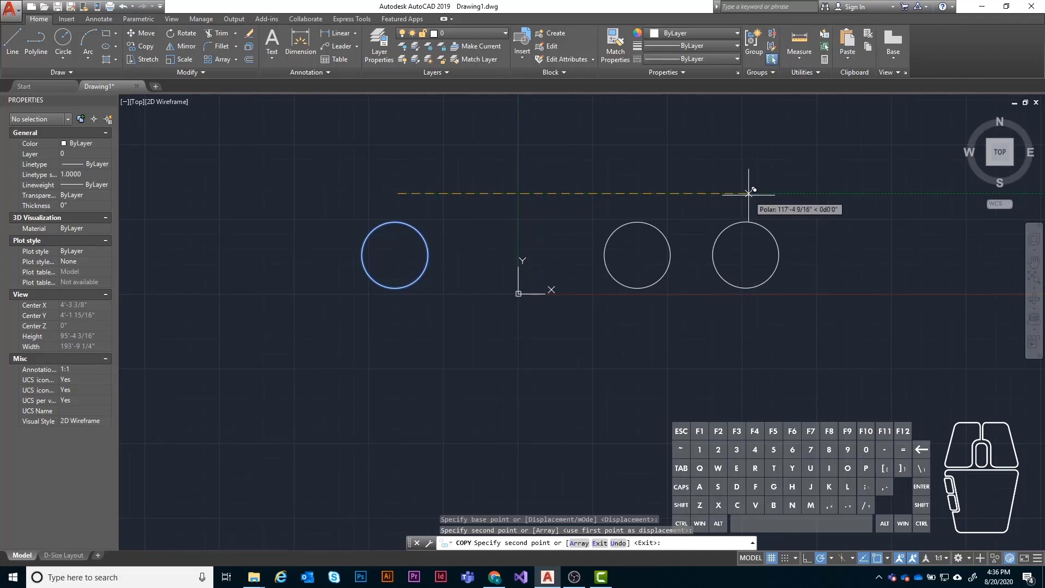
text(1)
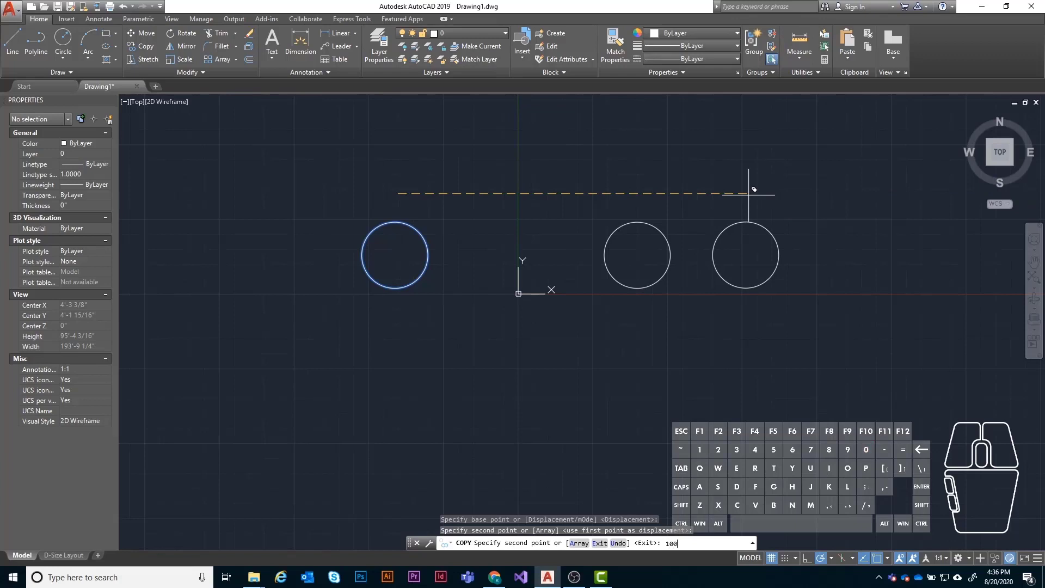
text(00)
key(Return)
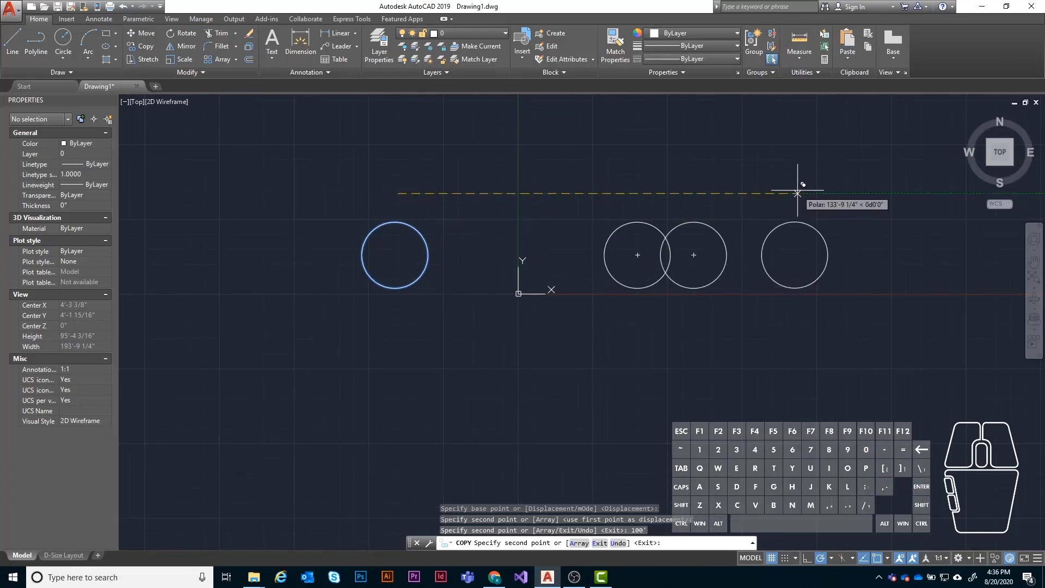
click(796, 190)
key(Escape)
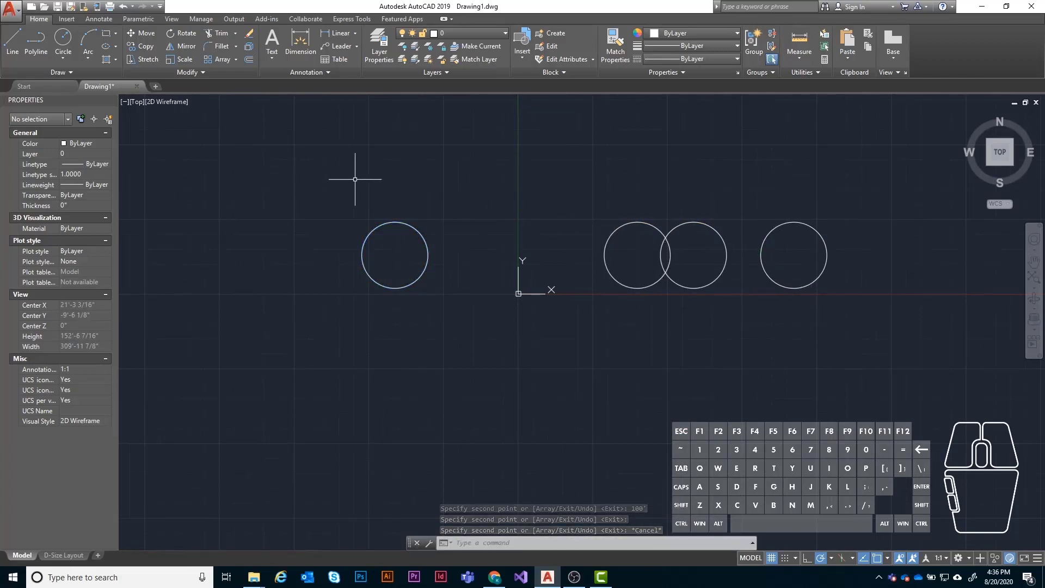
Step: Delete the three copied circles to the right of the origin
click(599, 174)
click(835, 345)
key(Delete)
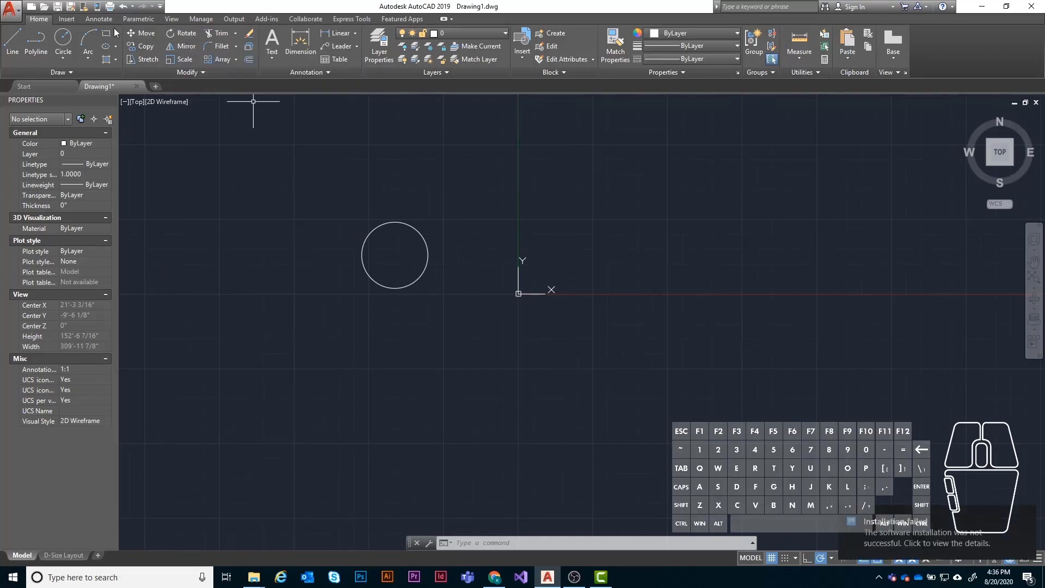
Step: Draw a horizontal line from the circle's centre to its right edge
click(12, 37)
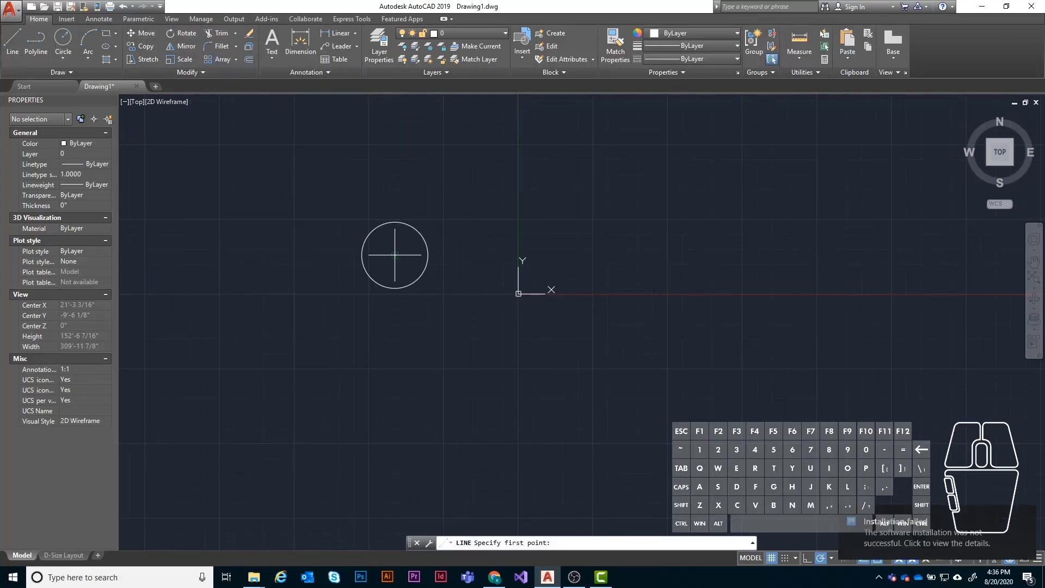
click(395, 254)
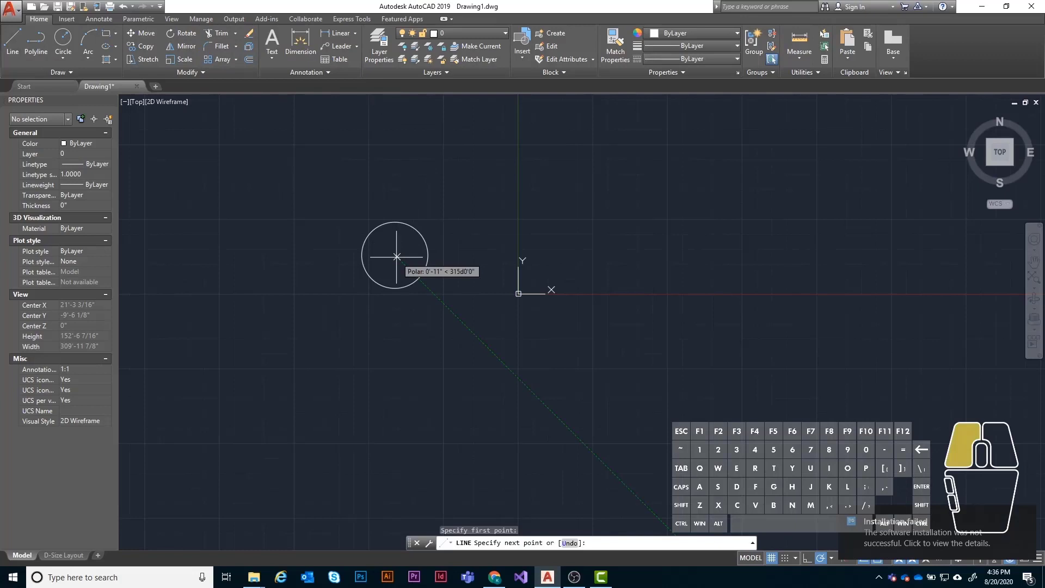
click(428, 255)
key(Return)
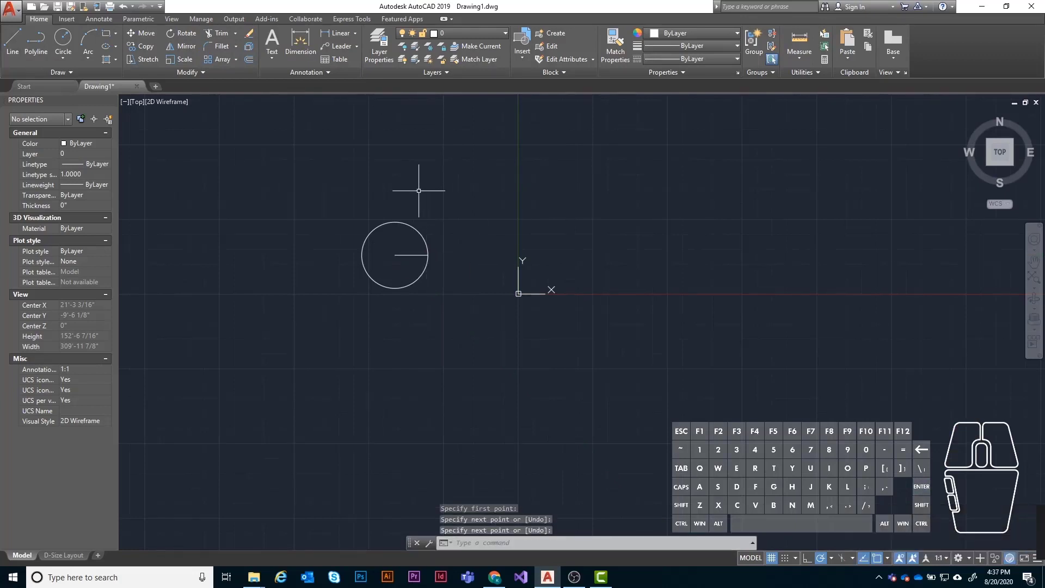
Step: Rotate the line inside the circle by 45 degrees about the circle's centre
scroll(391, 230, up, 3)
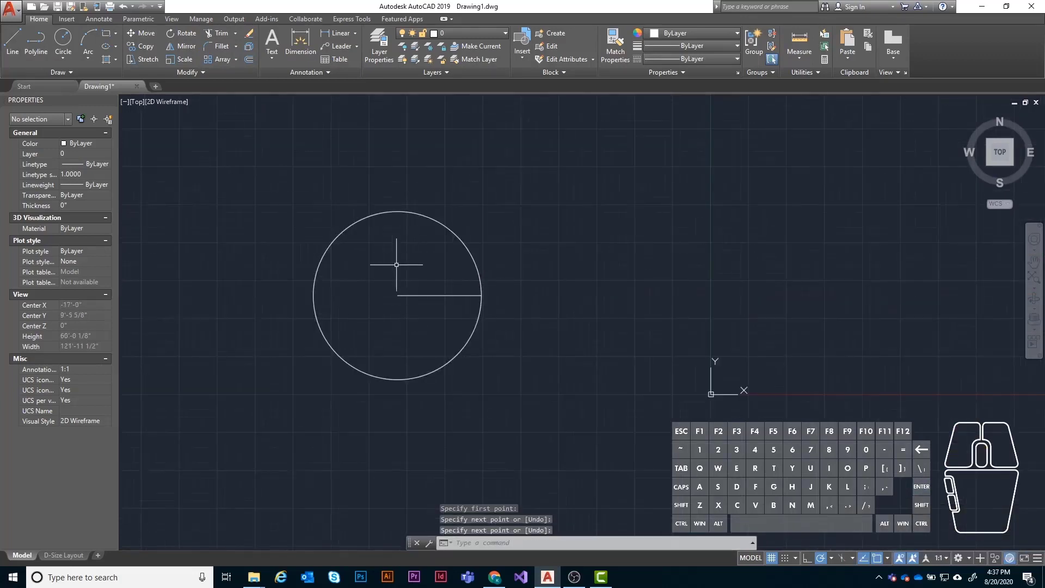
click(180, 33)
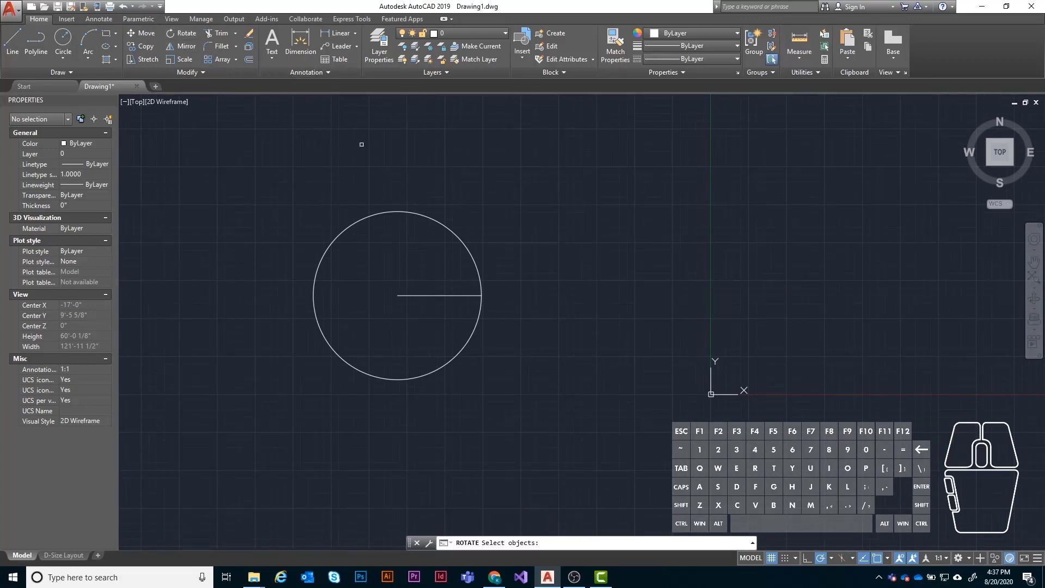
click(412, 295)
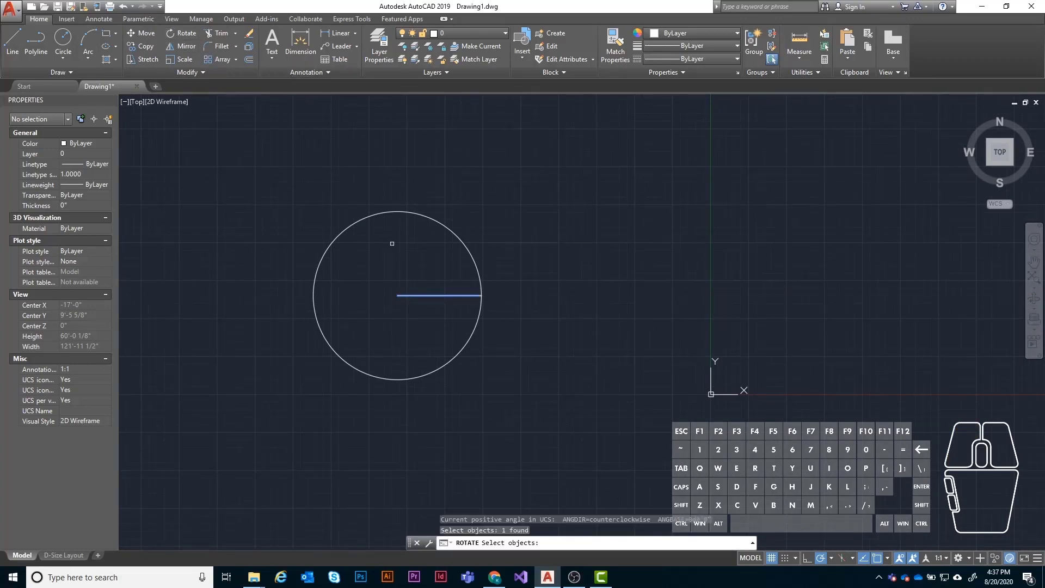
key(Return)
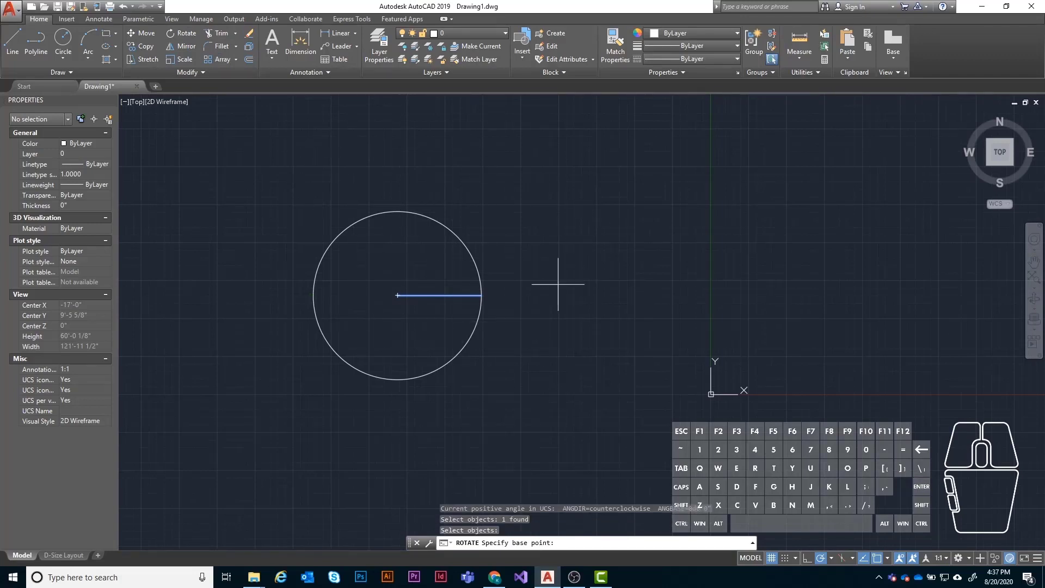
scroll(478, 298, down, 2)
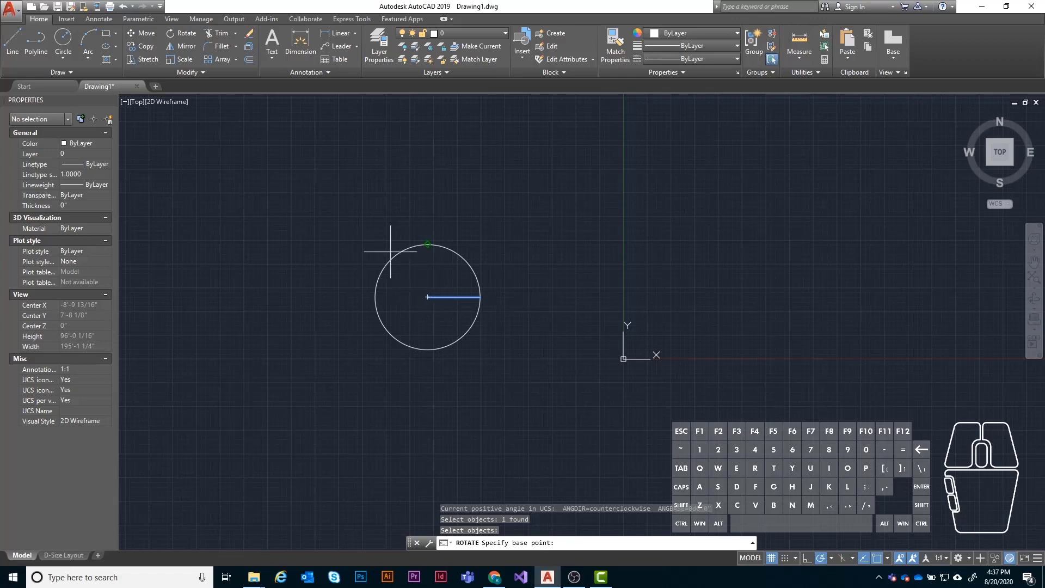
click(428, 296)
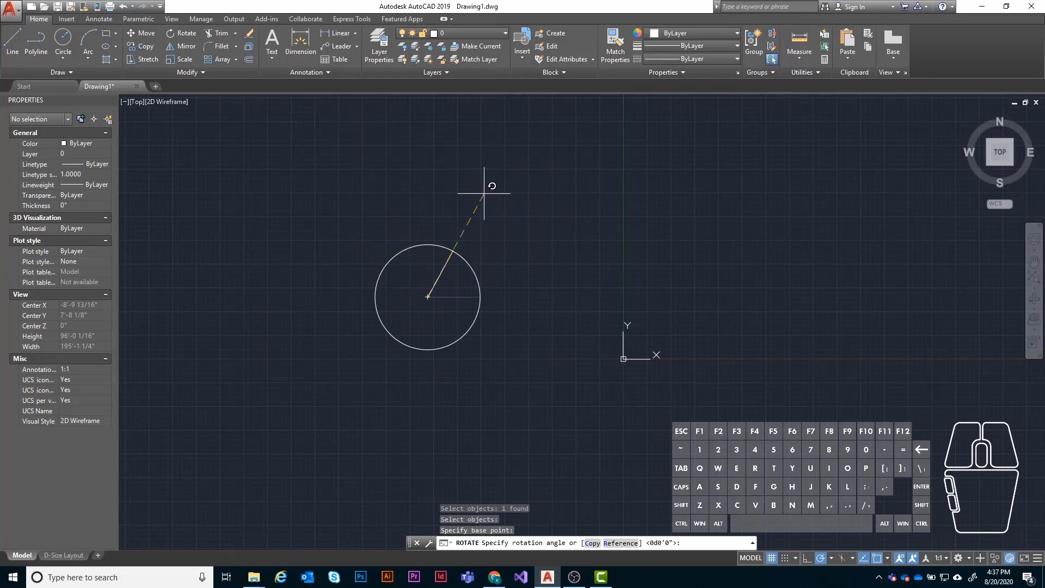
key(Return)
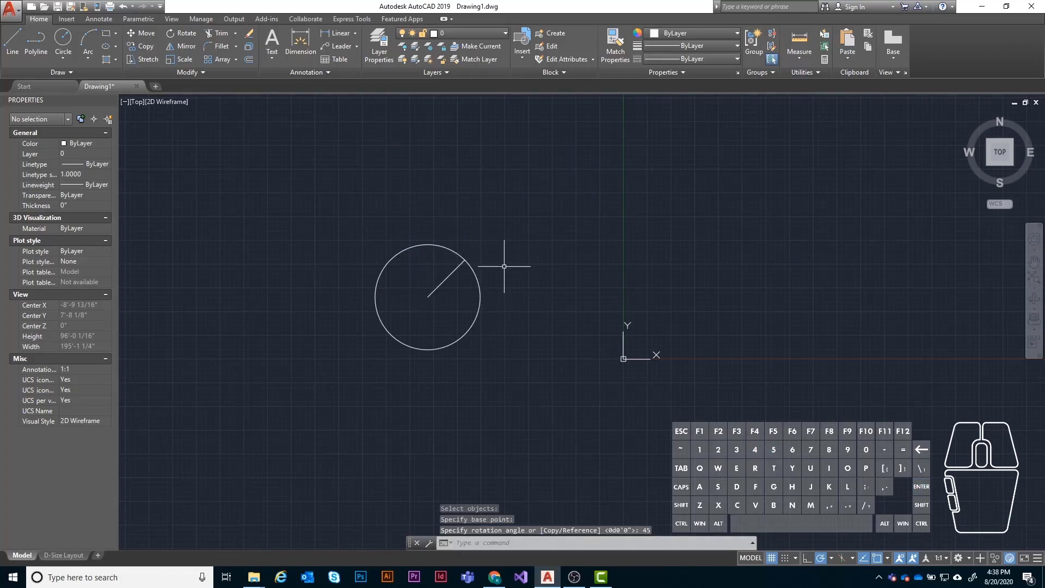
click(276, 224)
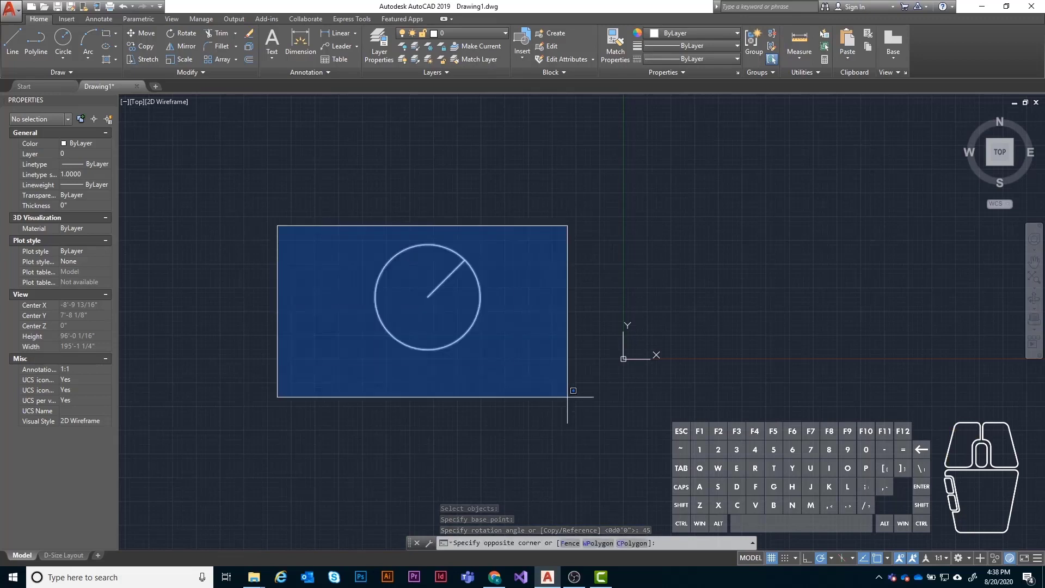
click(550, 281)
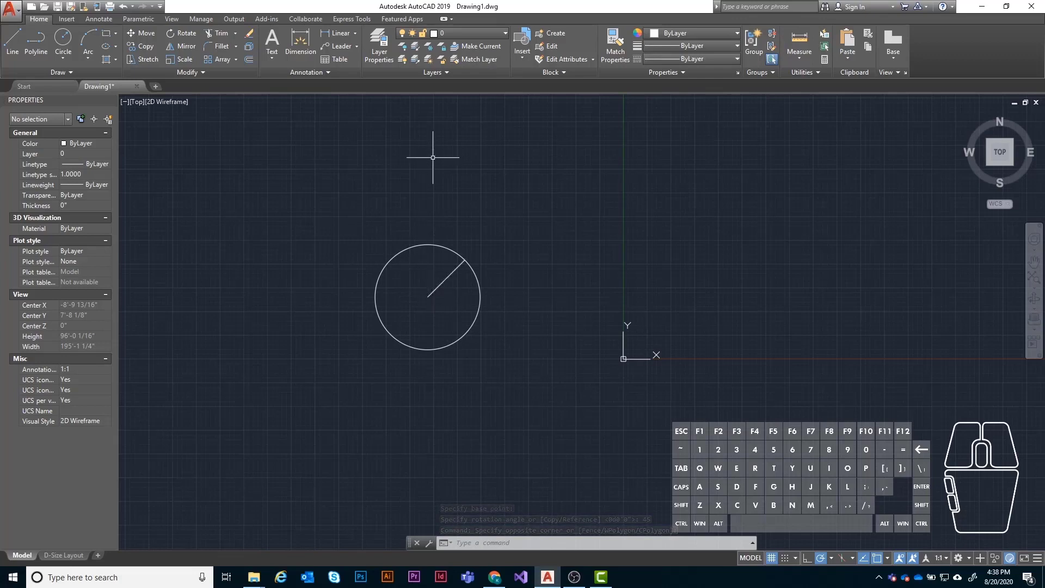
Step: Mirror the angled line across a horizontal line through the circle's centre, erasing the source line
click(445, 280)
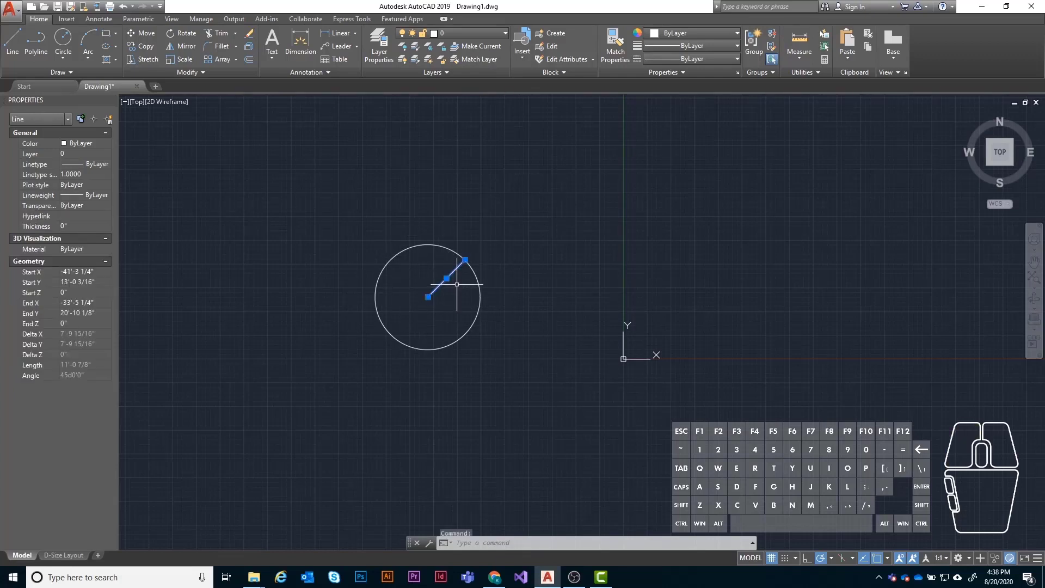
text(MIrr)
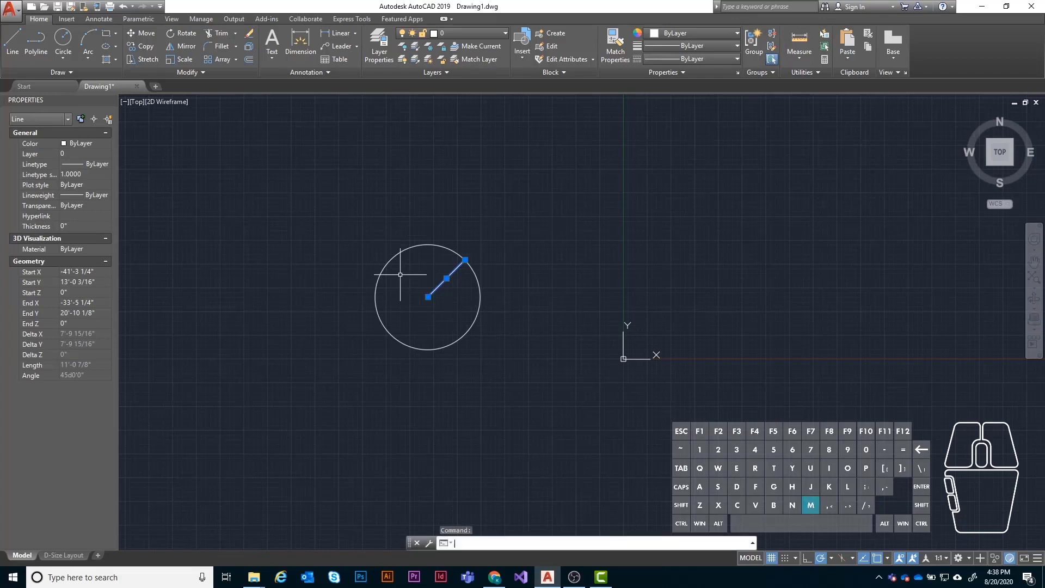
key(Return)
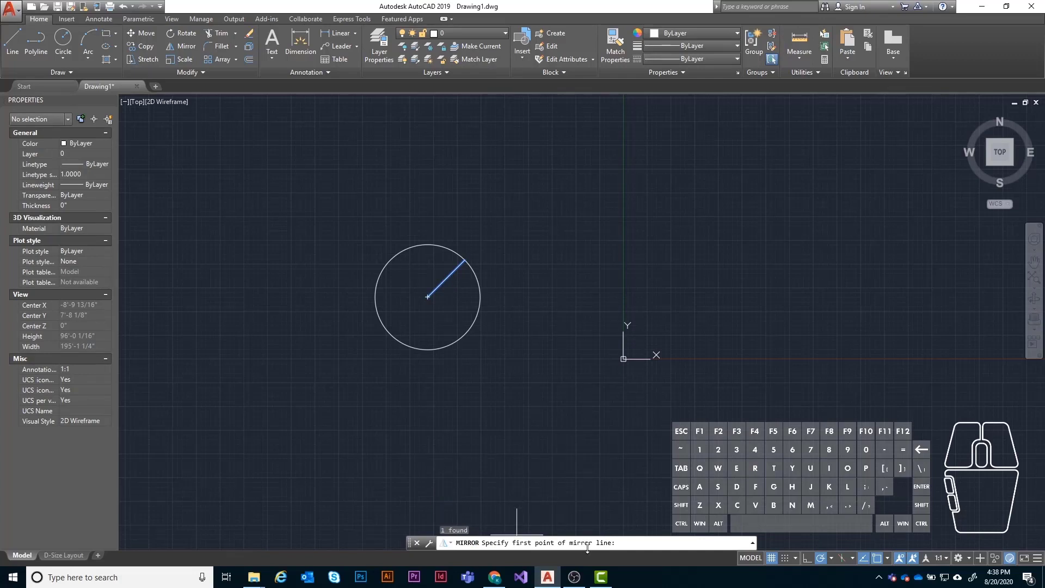
click(428, 297)
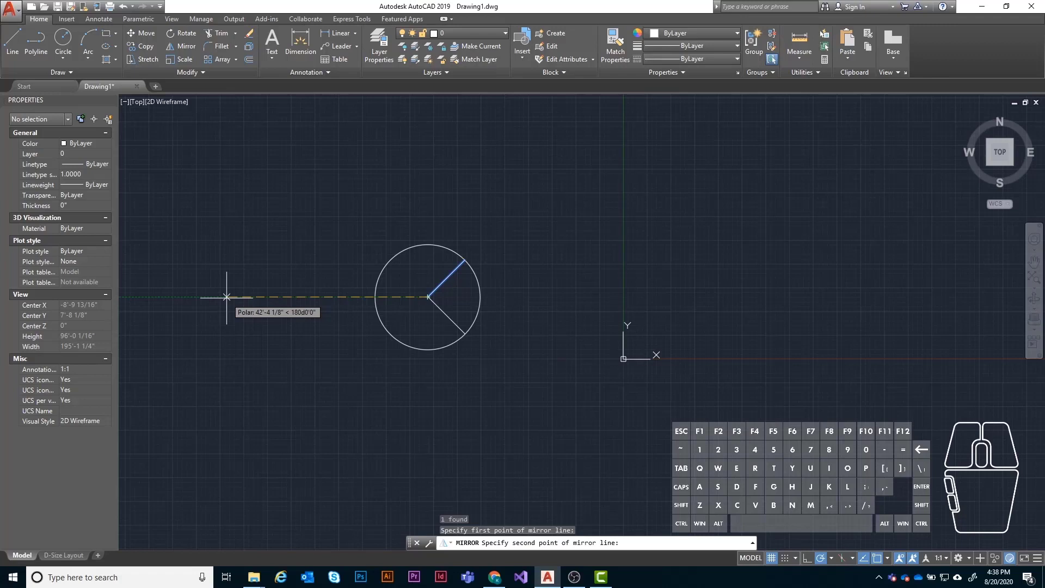
click(226, 297)
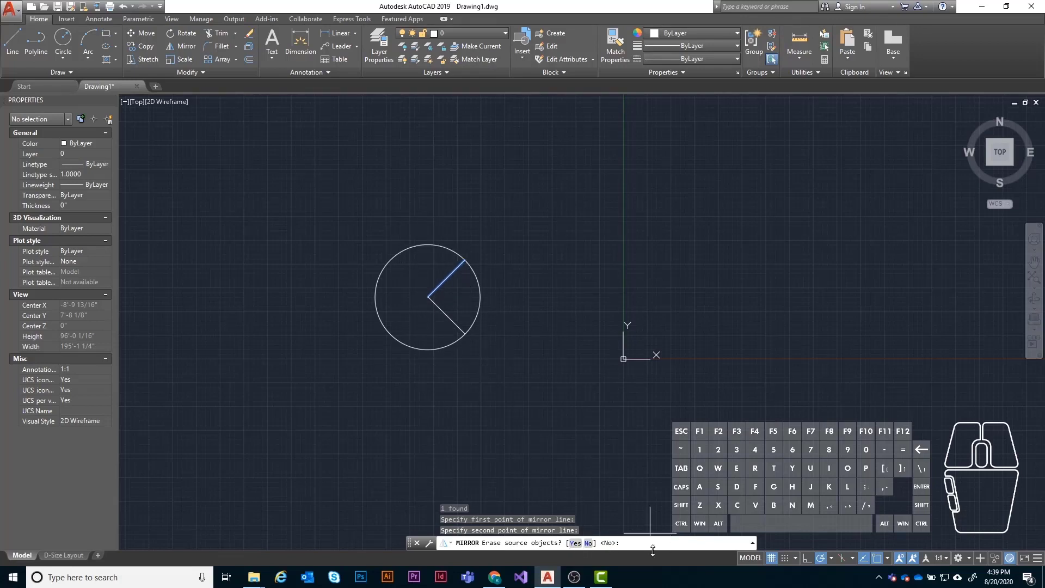
click(575, 542)
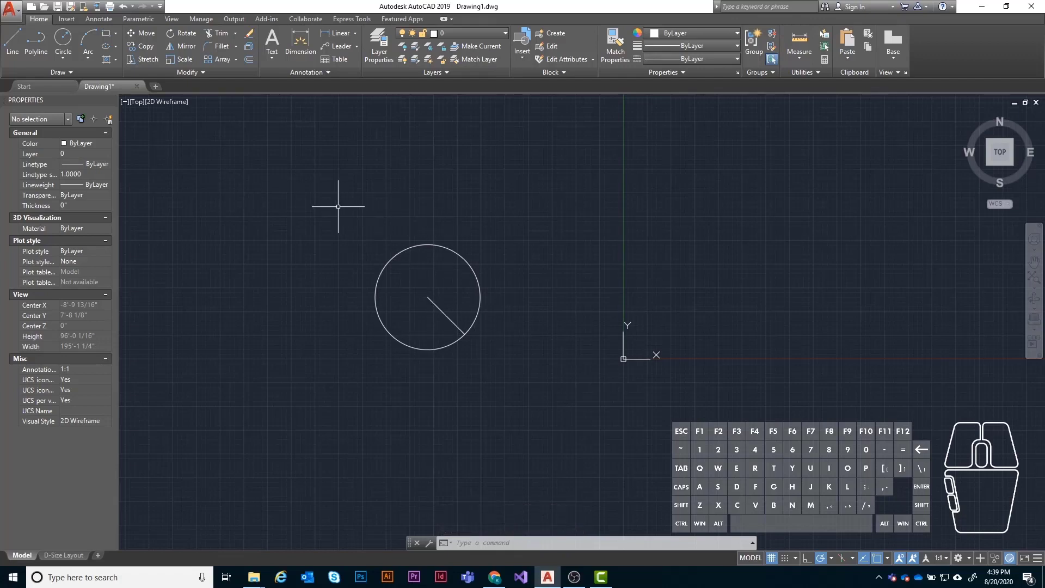
click(494, 210)
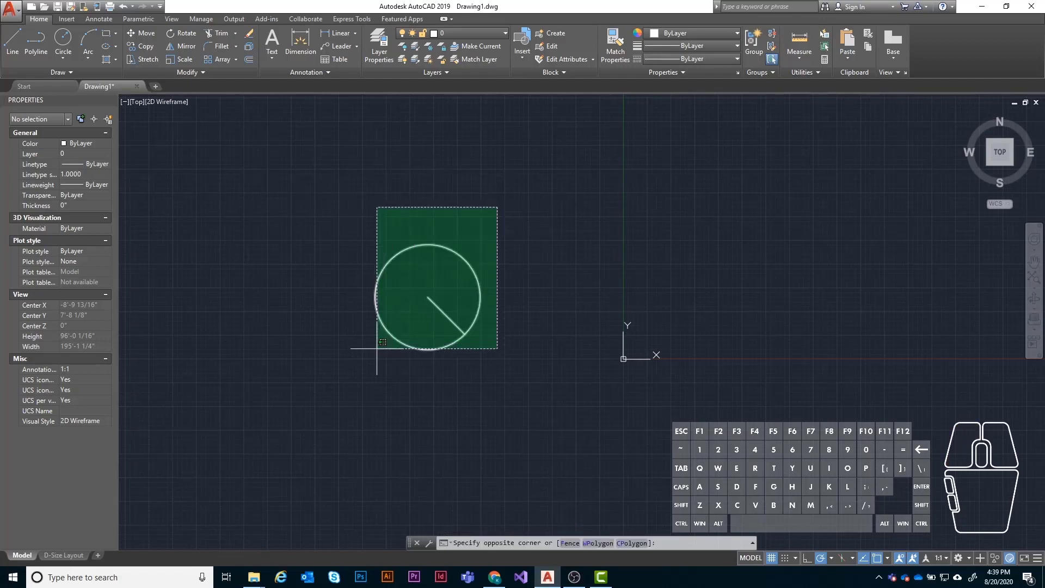
click(375, 350)
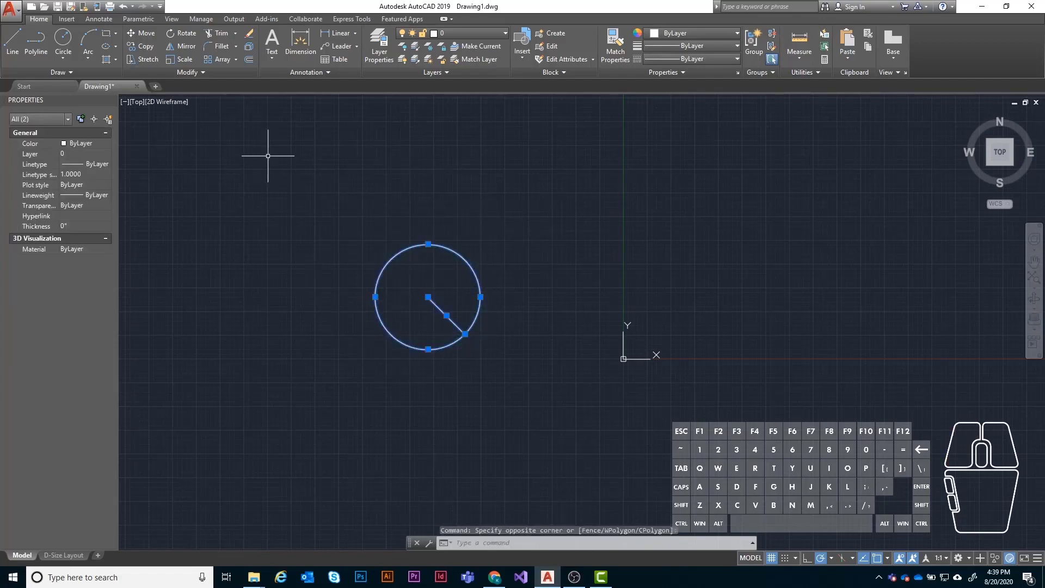
click(183, 59)
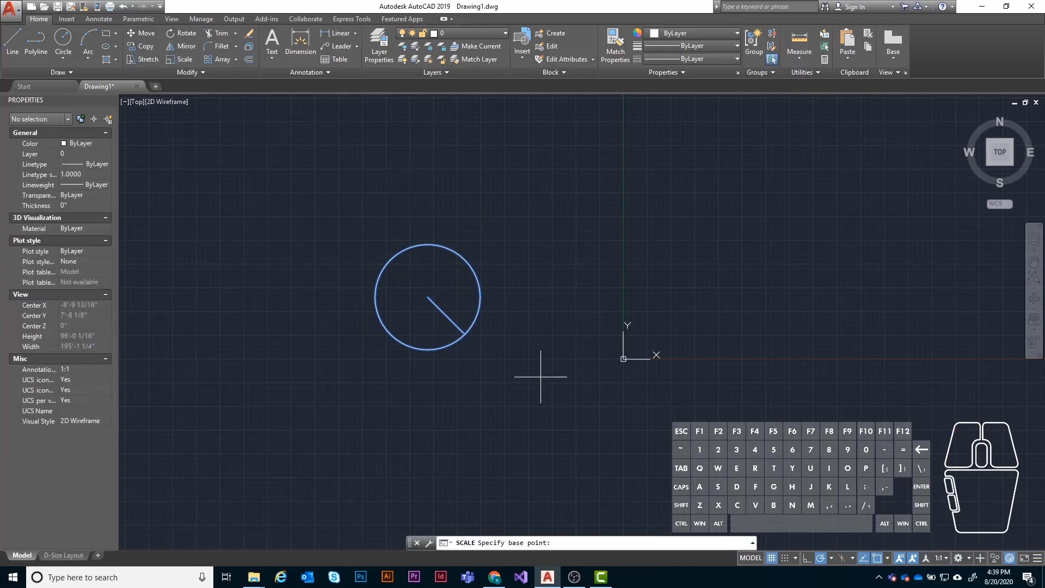
click(428, 296)
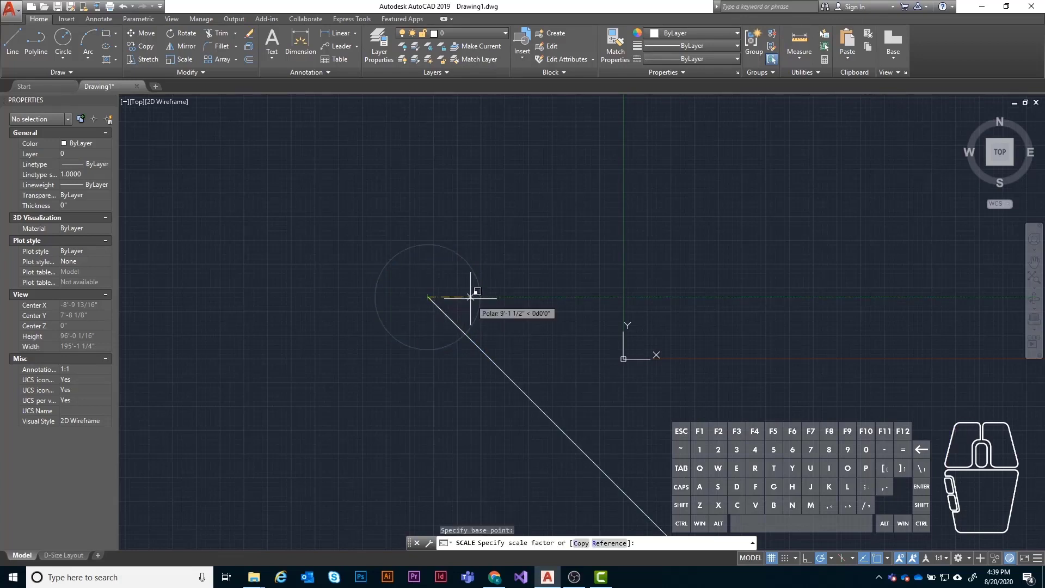
scroll(470, 297, down, 3)
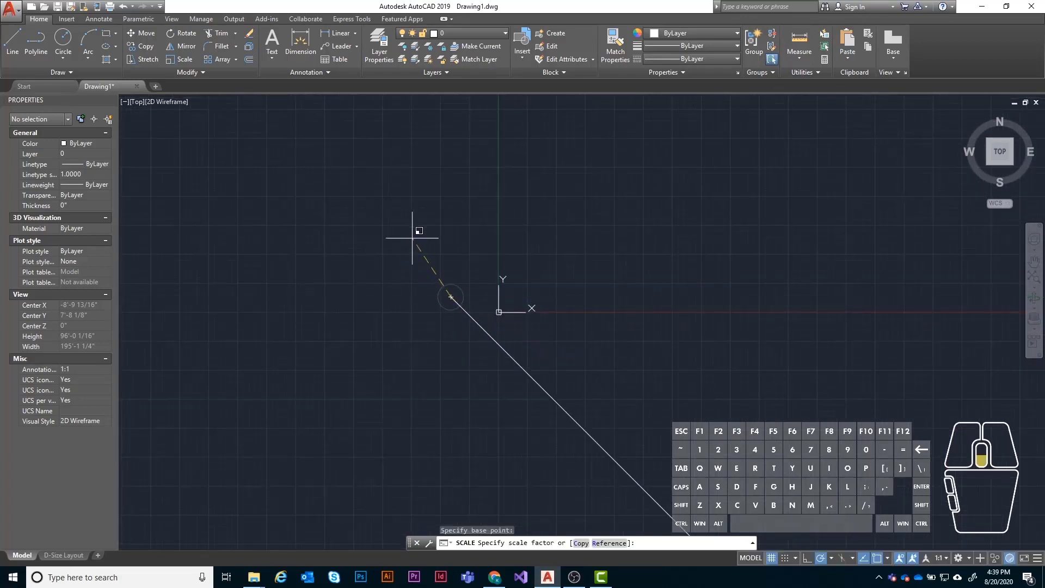
scroll(465, 278, up, 5)
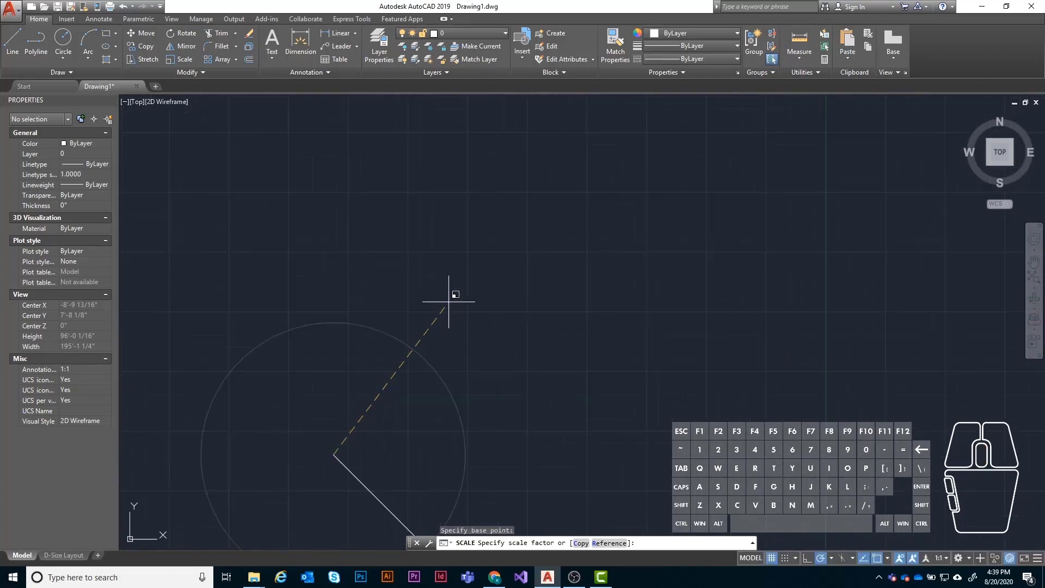
scroll(449, 301, down, 10)
click(444, 332)
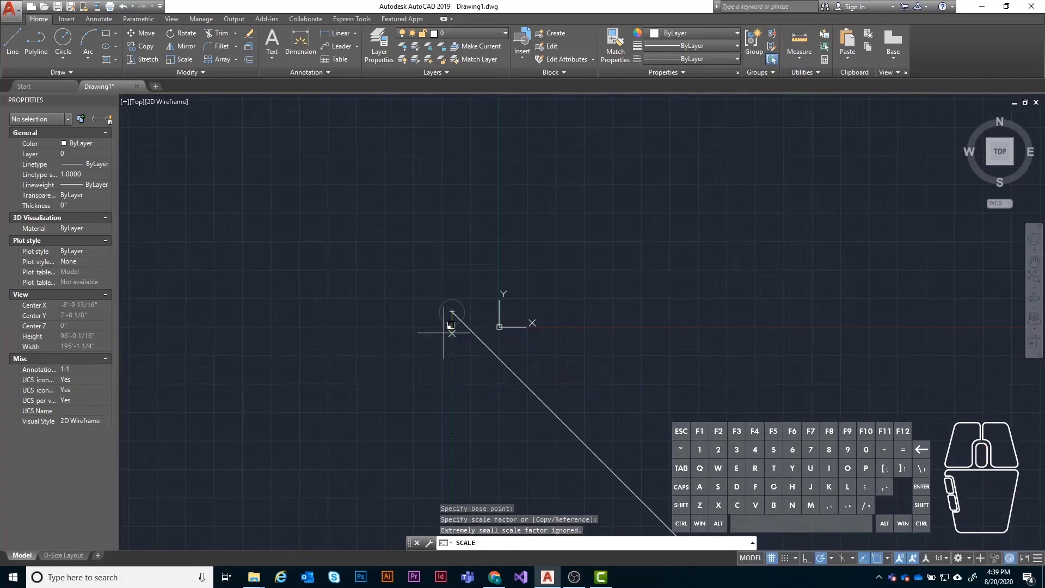
scroll(479, 315, up, 10)
scroll(672, 268, down, 4)
scroll(535, 270, up, 4)
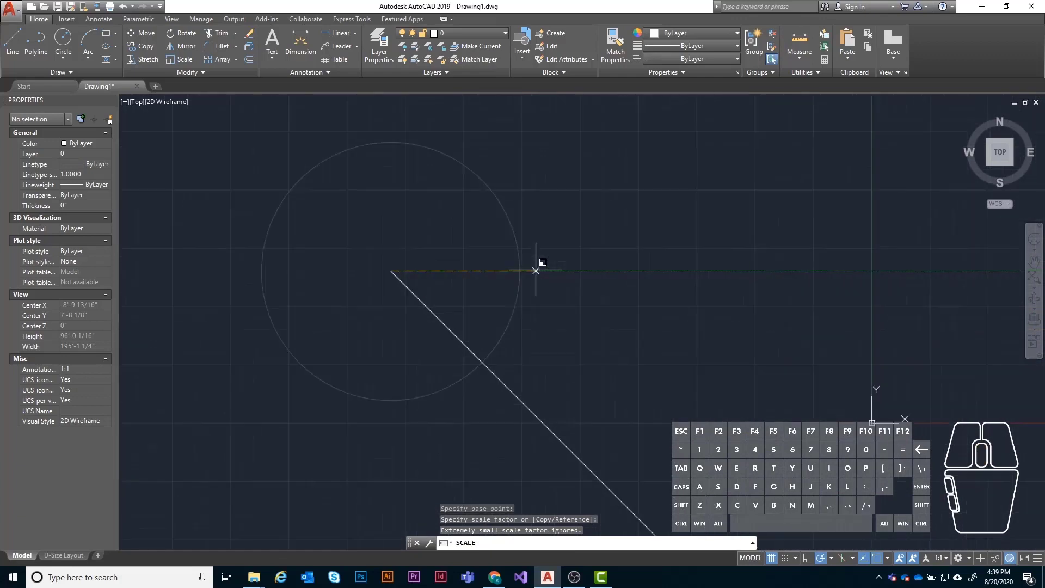
scroll(392, 262, up, 4)
scroll(511, 277, down, 6)
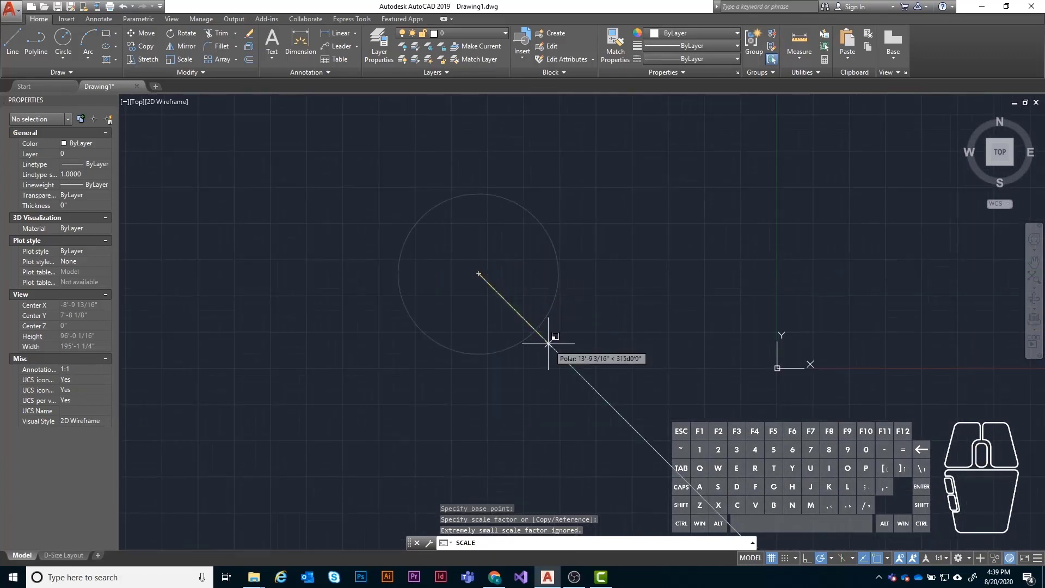
scroll(548, 344, down, 2)
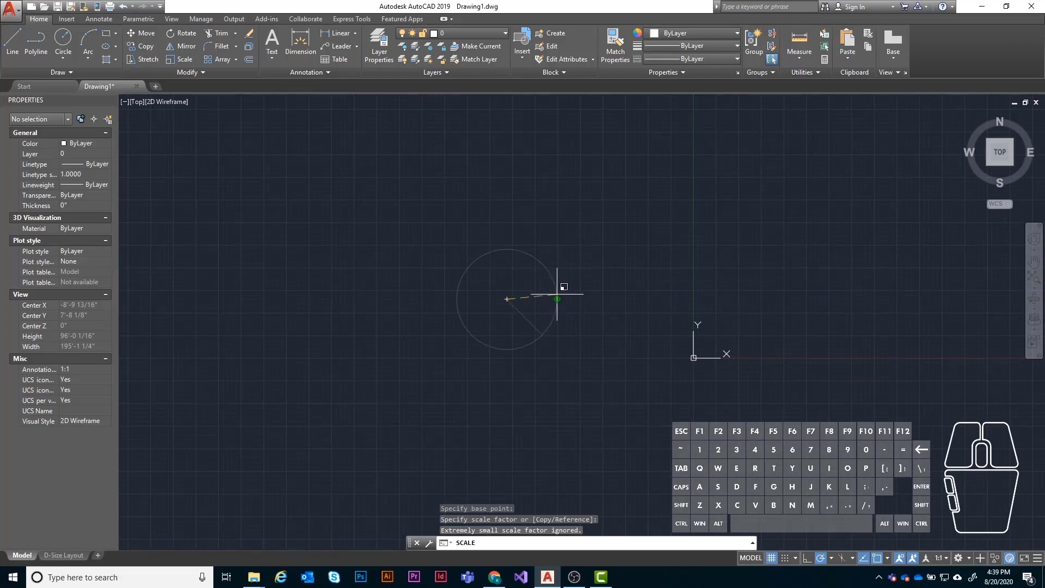
key(Escape)
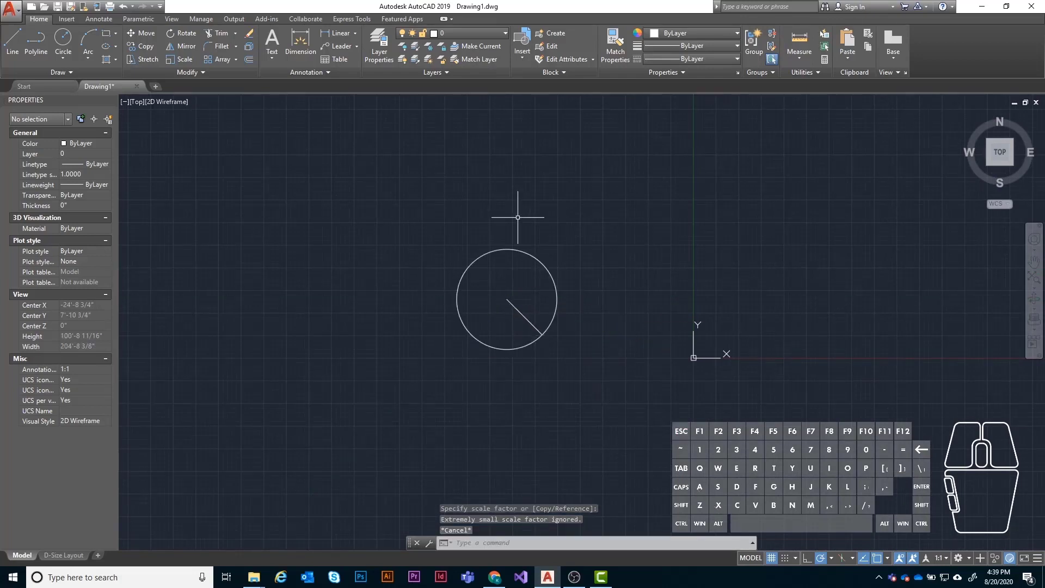
Step: Scale the circle and its line about the centre with the Reference option, using the line as reference length and enlarging it to roughly twice its length
click(401, 207)
click(620, 431)
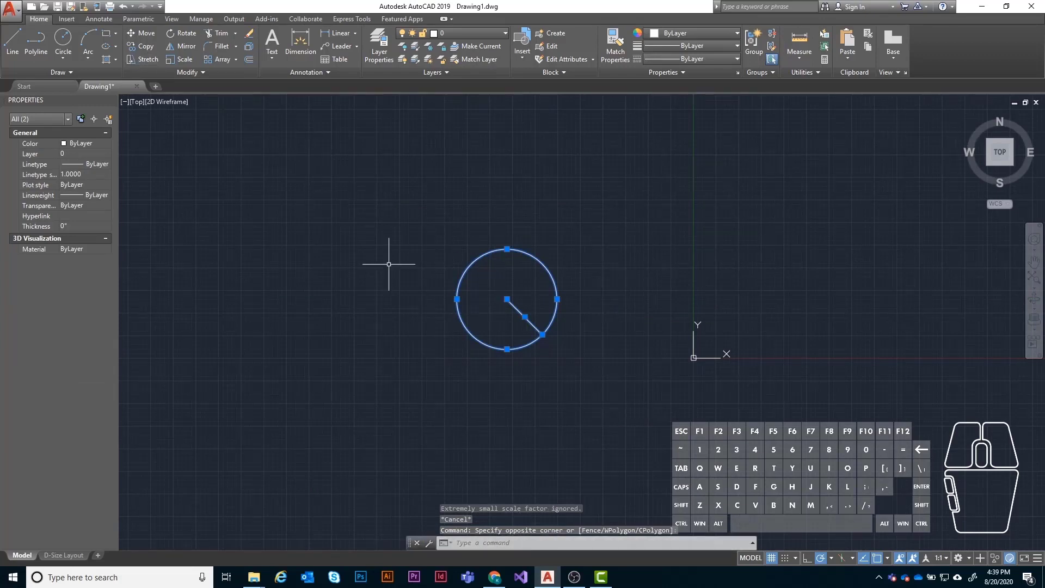
click(179, 59)
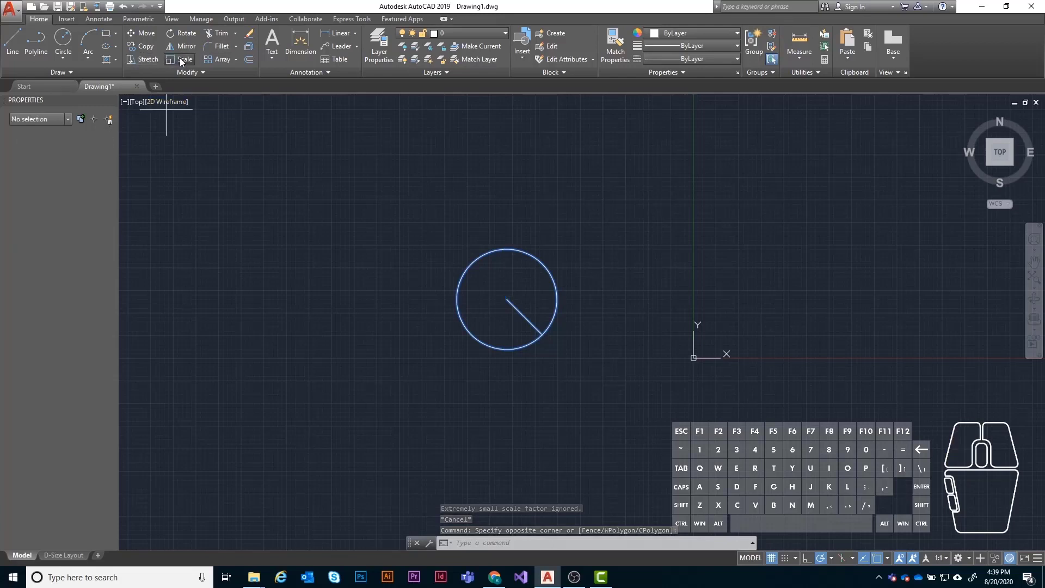
click(506, 299)
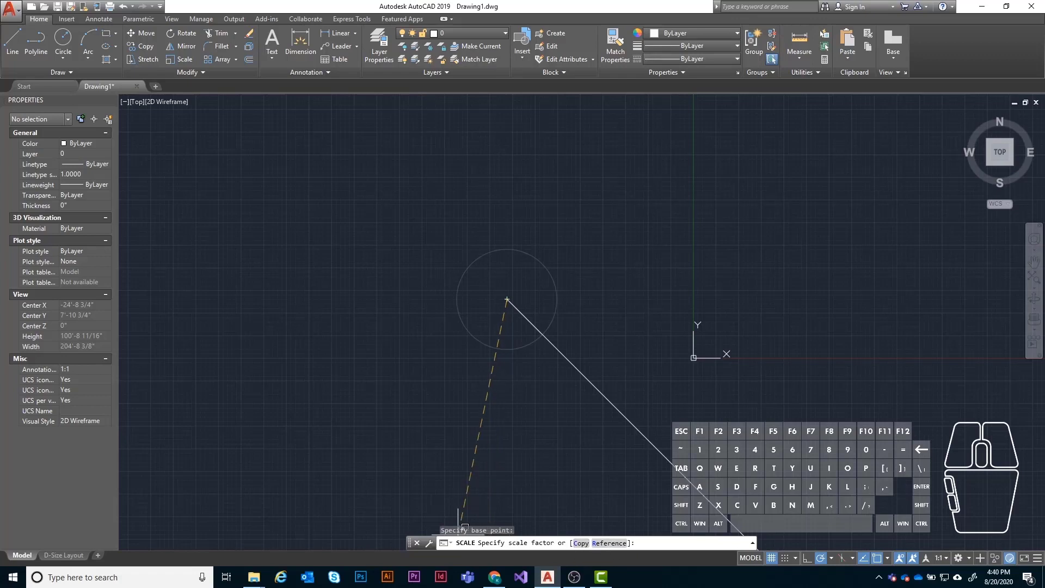
click(608, 543)
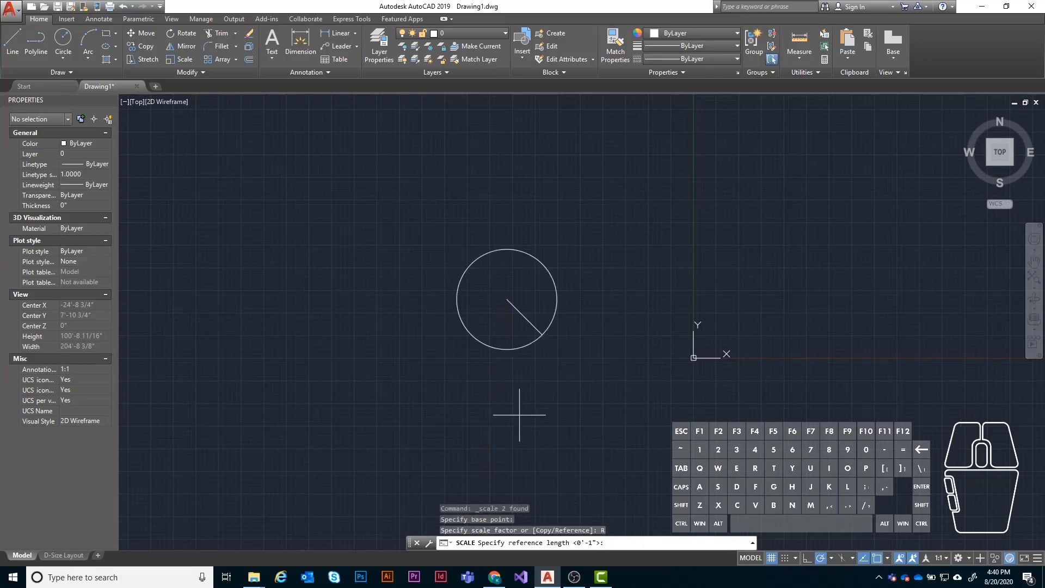
click(507, 299)
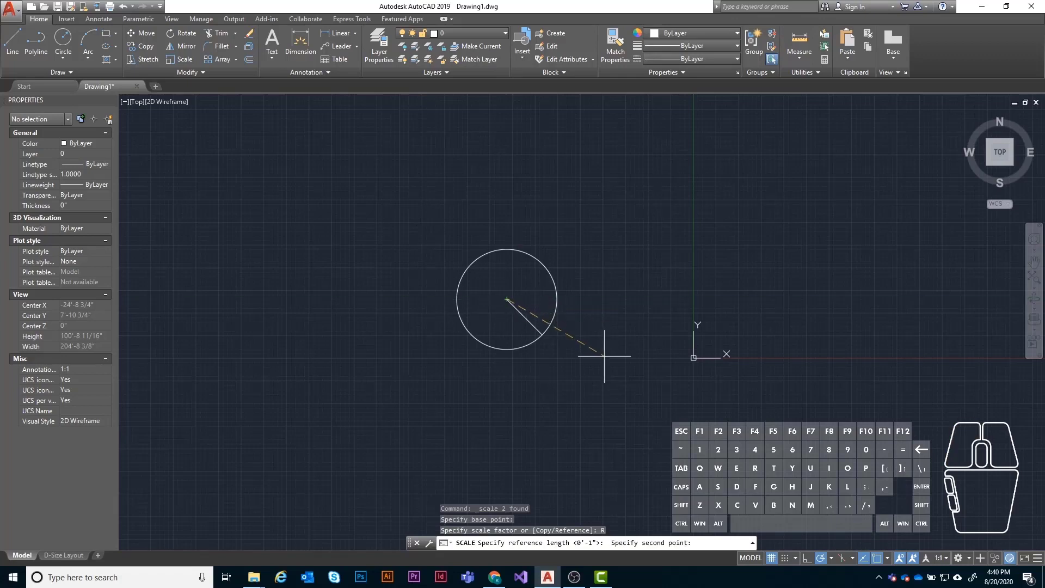
click(542, 334)
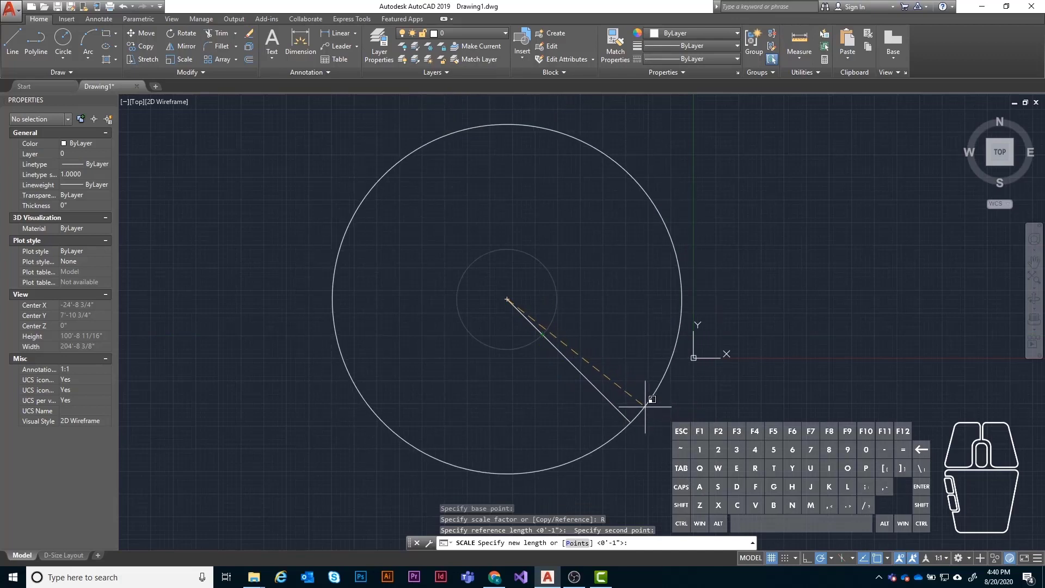
scroll(563, 392, down, 2)
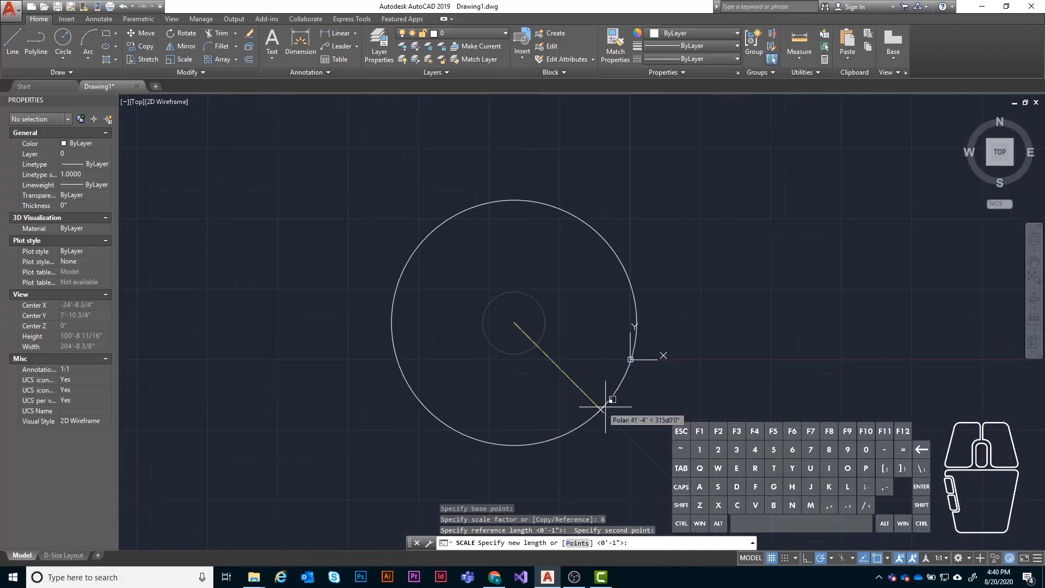
scroll(603, 407, up, 2)
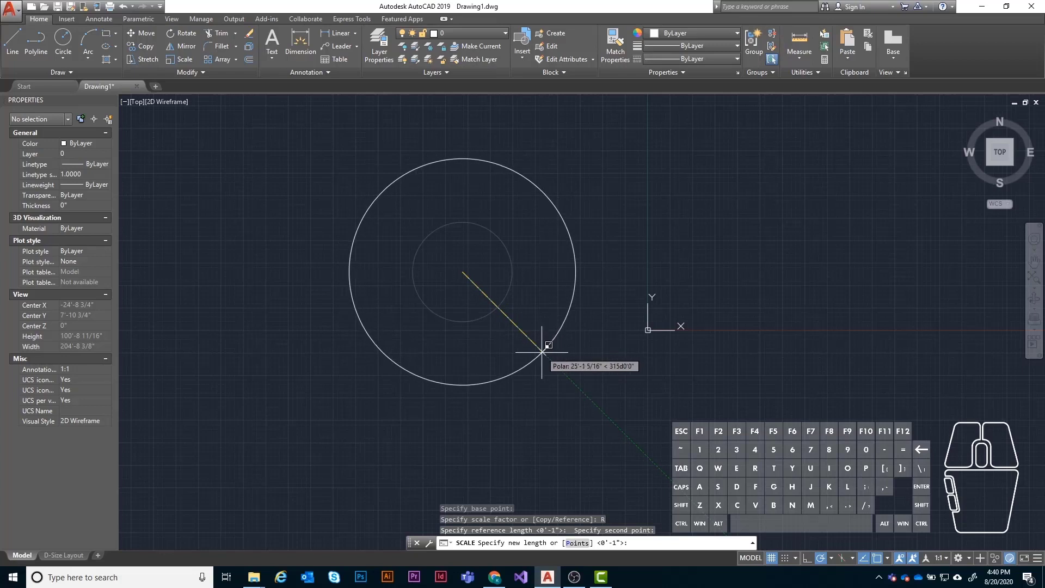
click(539, 348)
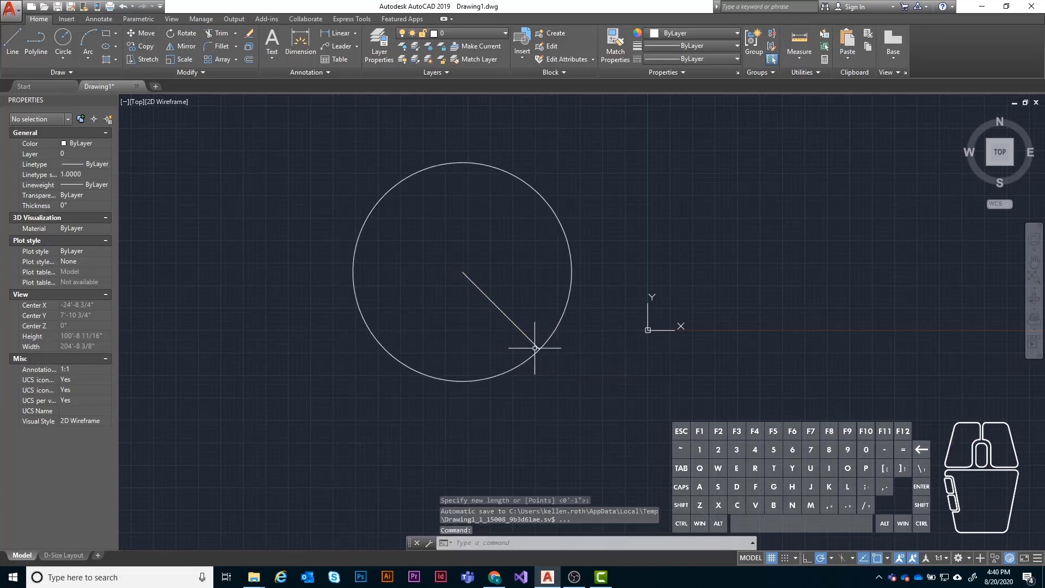
Step: Scale the circle and its line about the circle's centre with the Copy option, picking a point near the centre for a hugely enlarged copy
scroll(458, 327, down, 3)
click(369, 214)
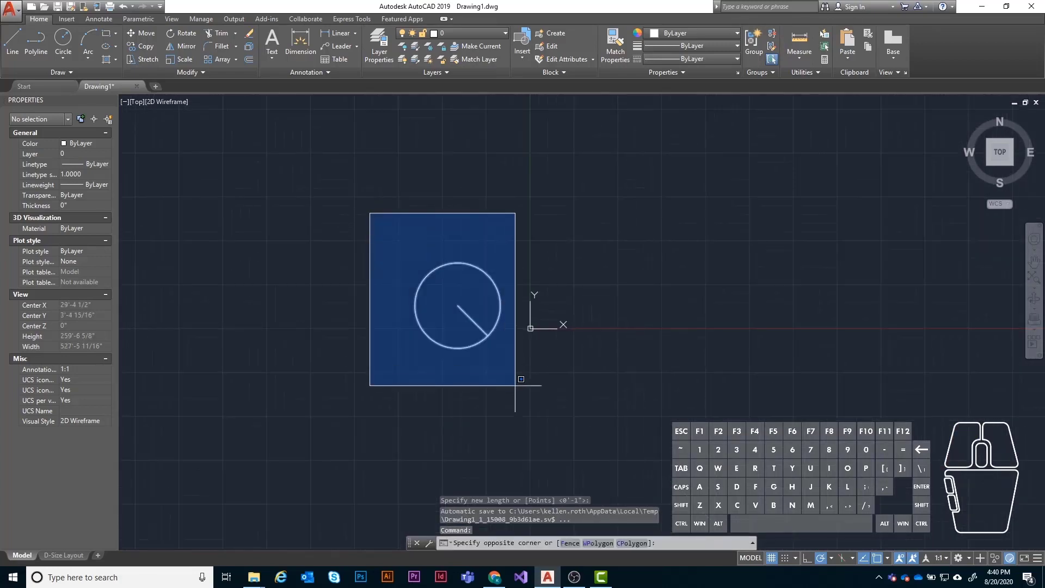
click(513, 385)
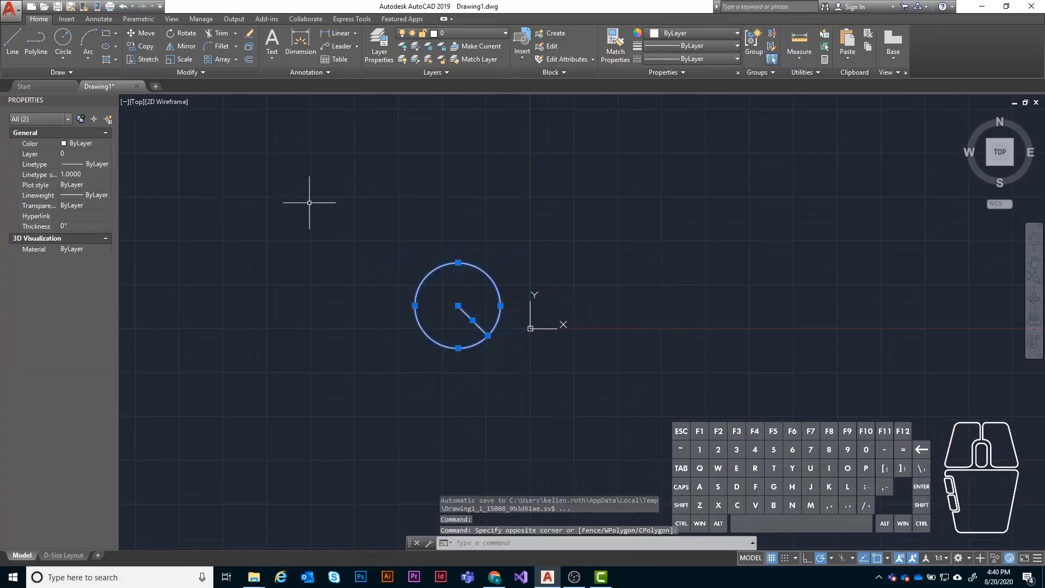
click(183, 58)
scroll(455, 302, up, 3)
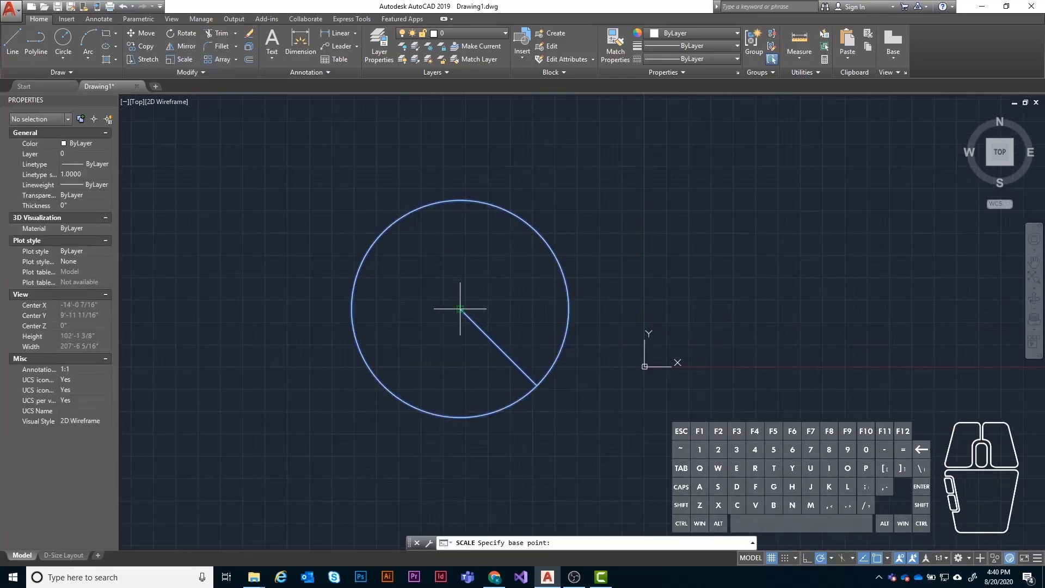
click(459, 309)
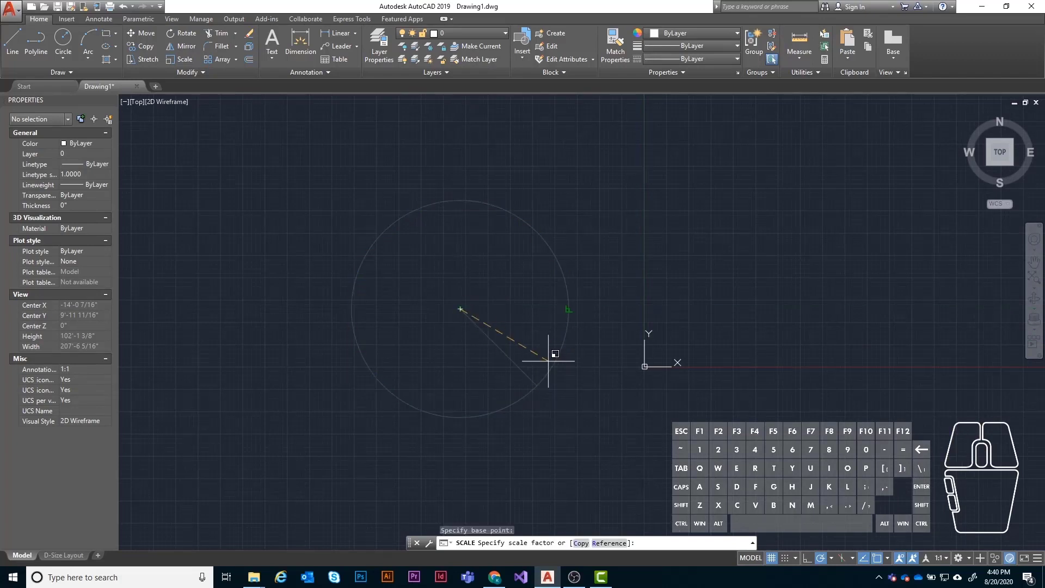
click(581, 542)
scroll(484, 351, down, 5)
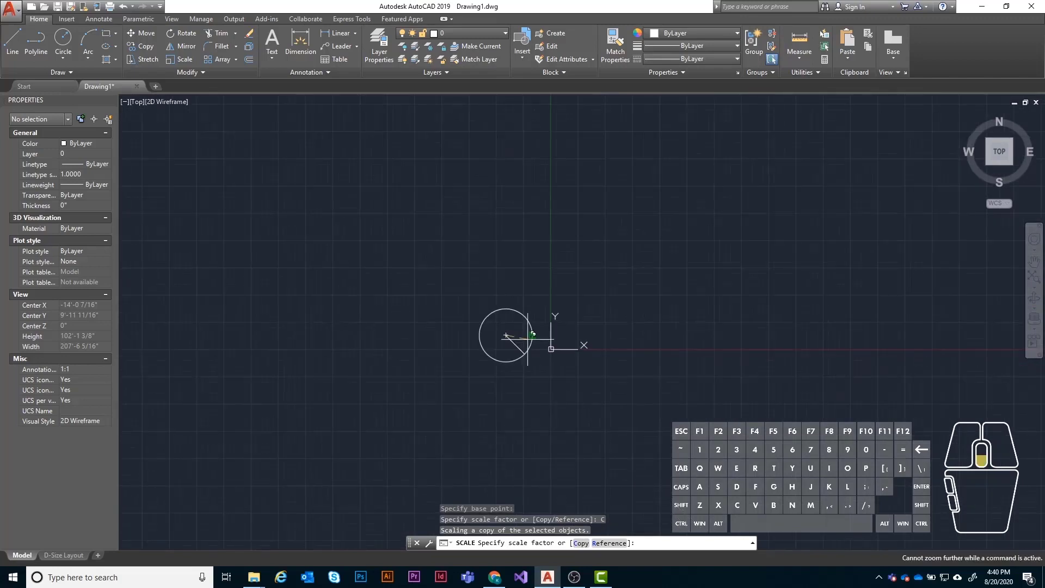
scroll(539, 354, up, 4)
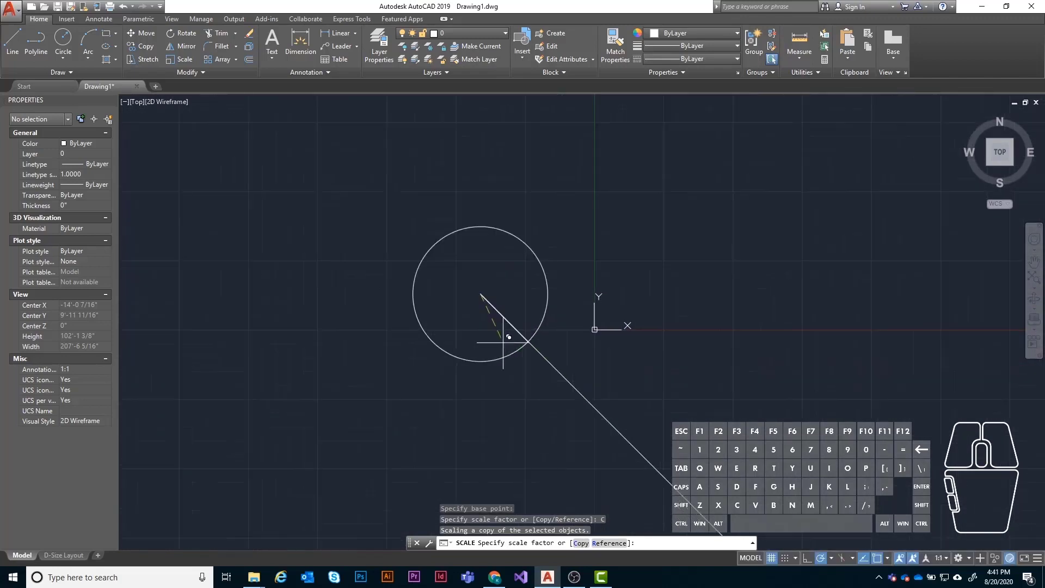
scroll(503, 343, down, 4)
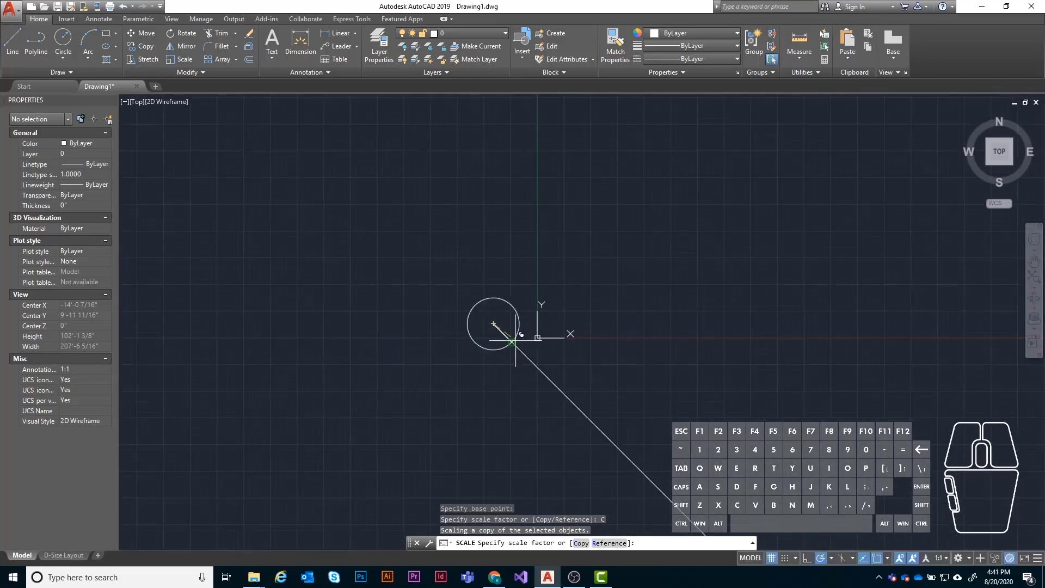
middle_drag(783, 381, 726, 350)
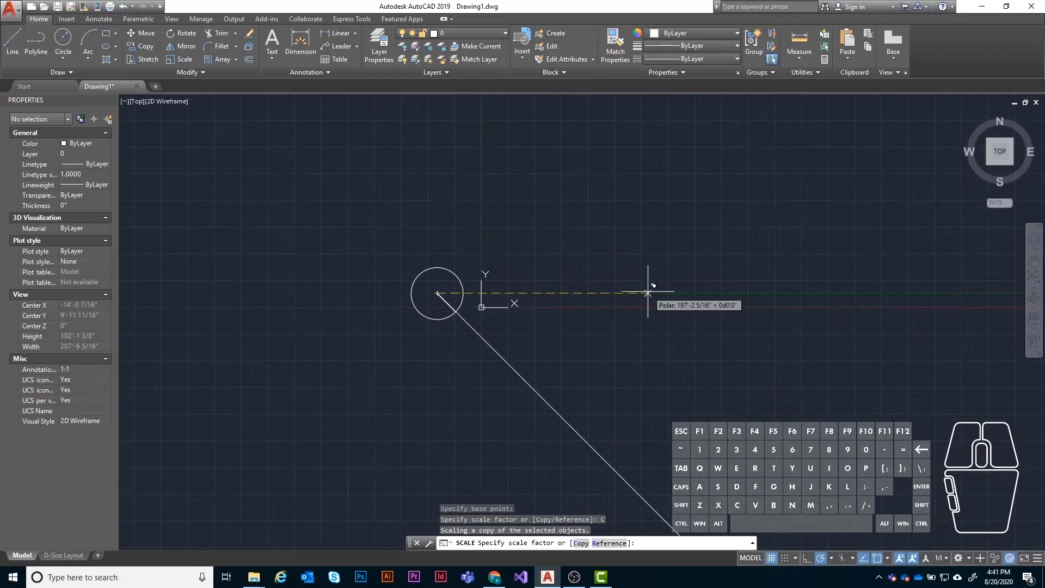
scroll(438, 300, up, 3)
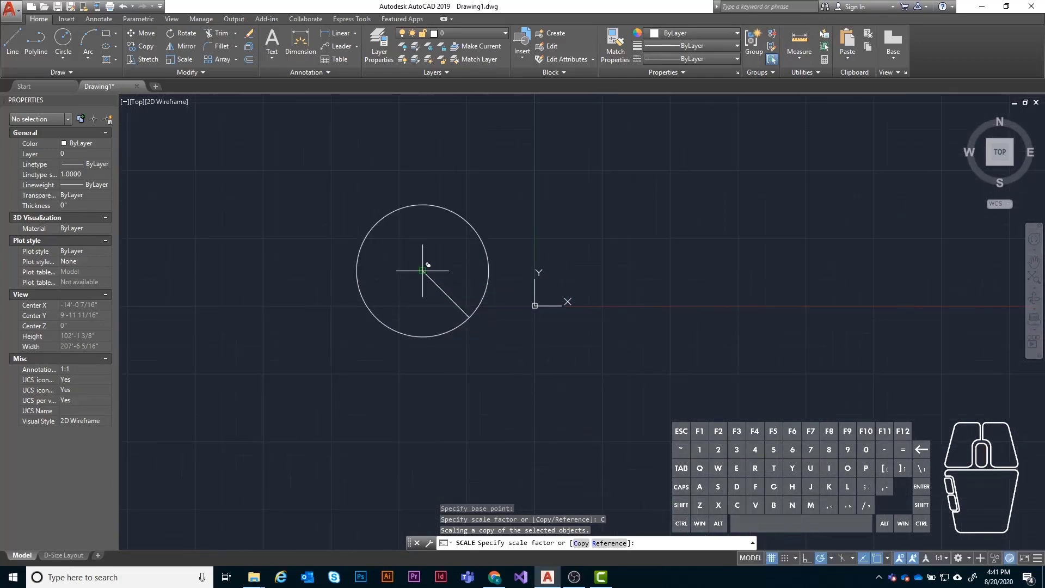
scroll(413, 239, up, 6)
scroll(460, 292, down, 4)
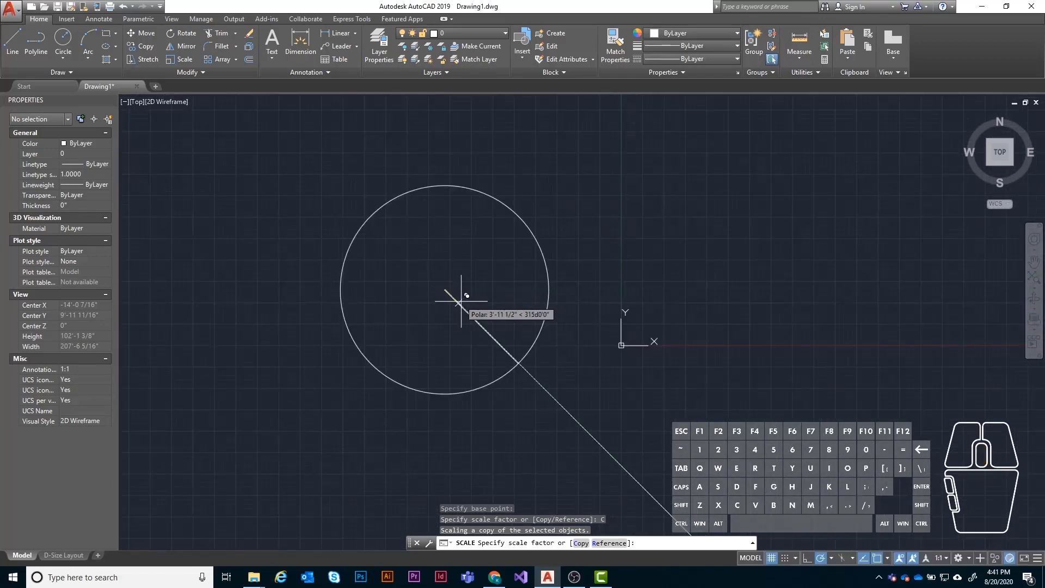
scroll(461, 299, up, 3)
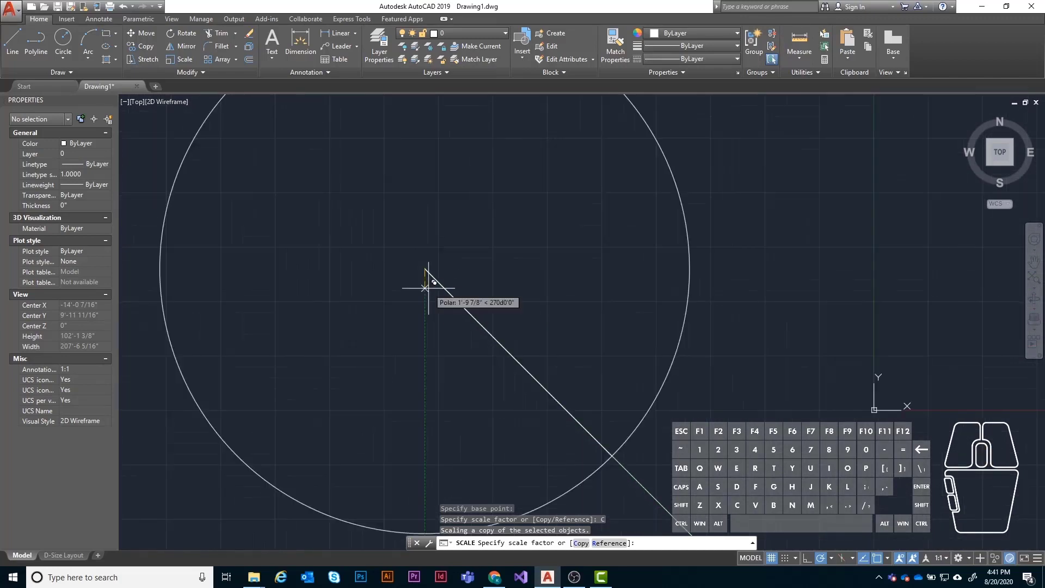
click(465, 302)
scroll(467, 291, down, 10)
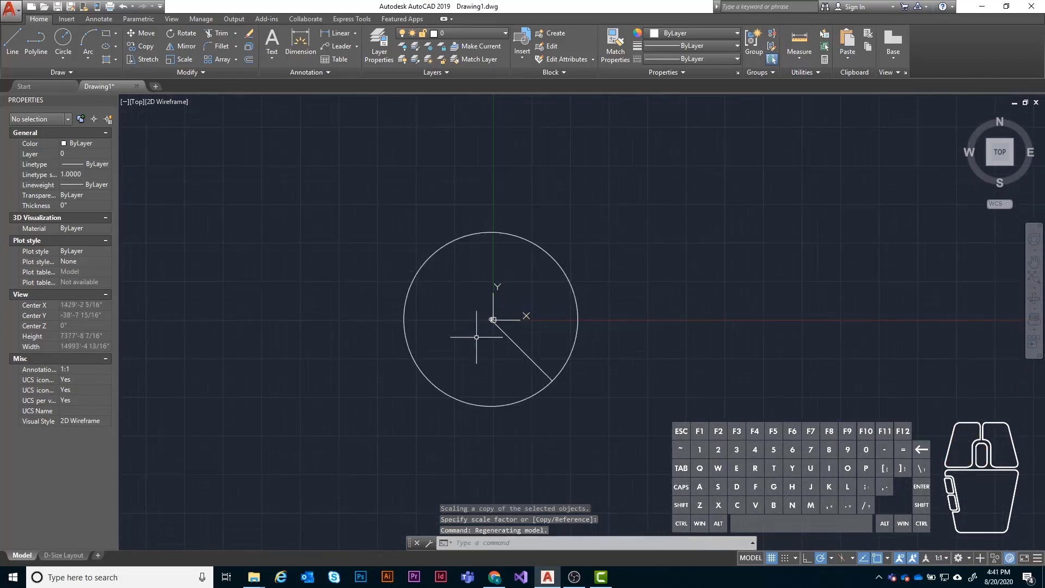
scroll(551, 285, up, 6)
scroll(435, 303, down, 2)
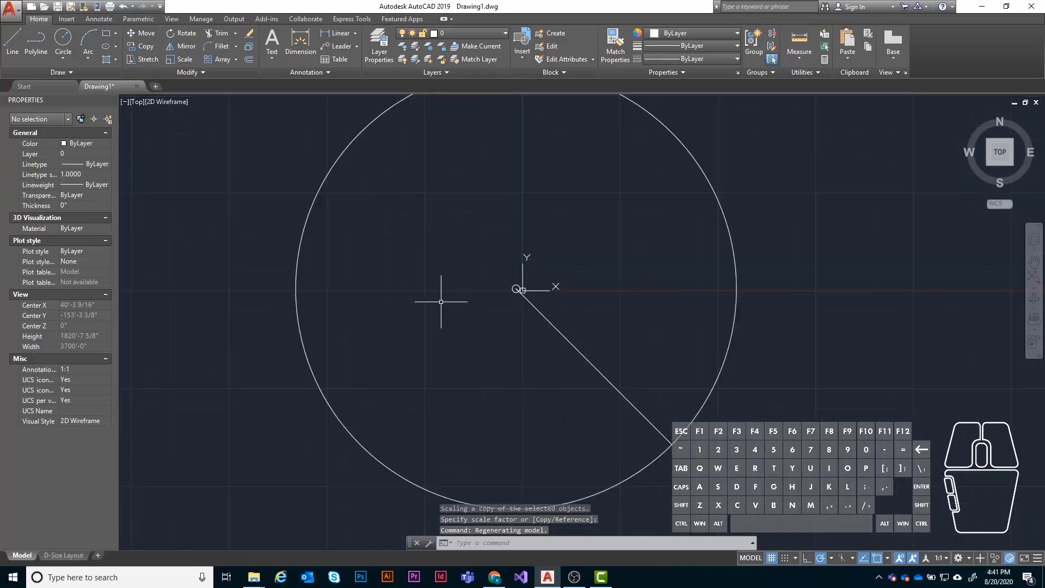
Step: Erase the enlarged copy of the circle and its line, keeping the small originals
scroll(443, 302, down, 2)
click(686, 366)
click(502, 422)
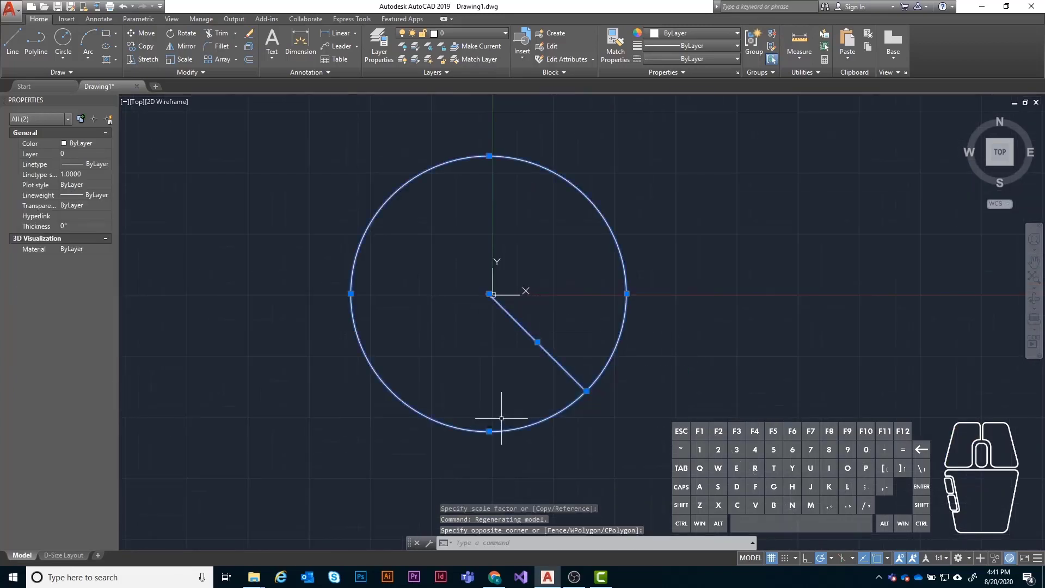
key(Delete)
Step: Draw two connected lines beside the circle: a horizontal one about 61' long and a vertical one down from its right end
scroll(479, 239, up, 5)
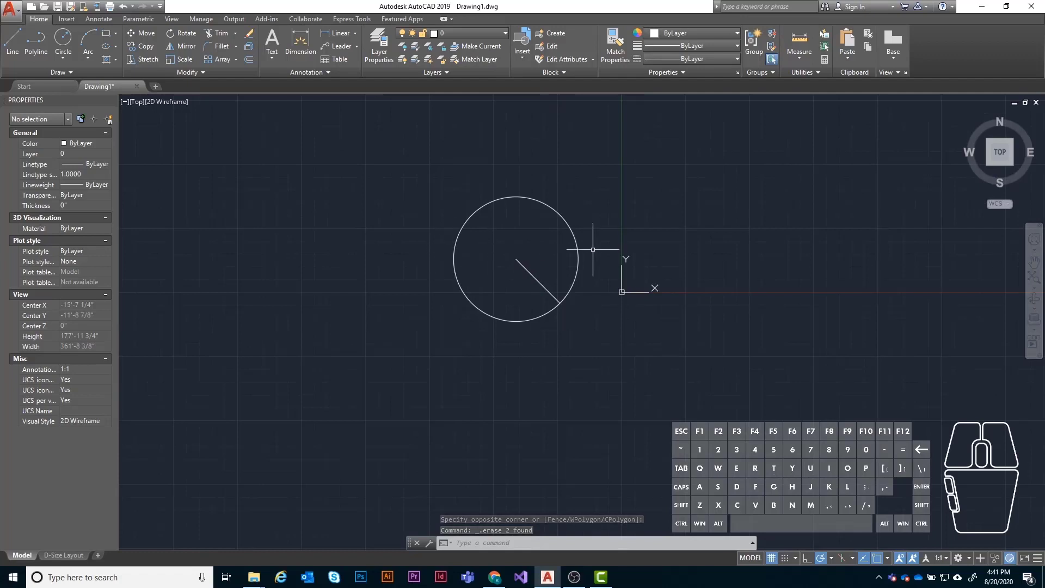
middle_drag(582, 249, 512, 254)
scroll(464, 227, up, 4)
scroll(548, 247, down, 2)
middle_drag(785, 291, 599, 317)
click(5, 43)
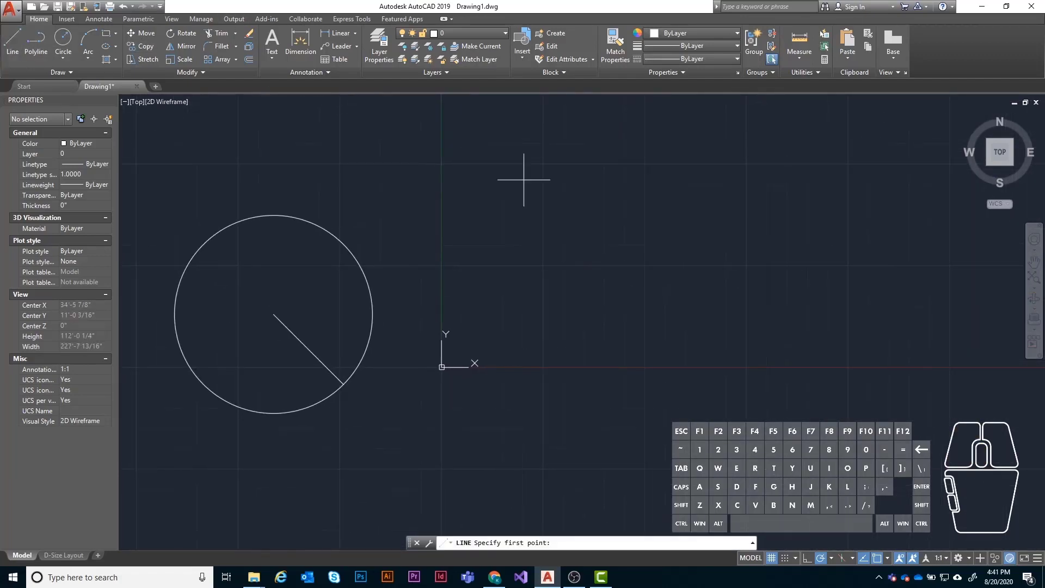
scroll(511, 288, down, 5)
click(518, 247)
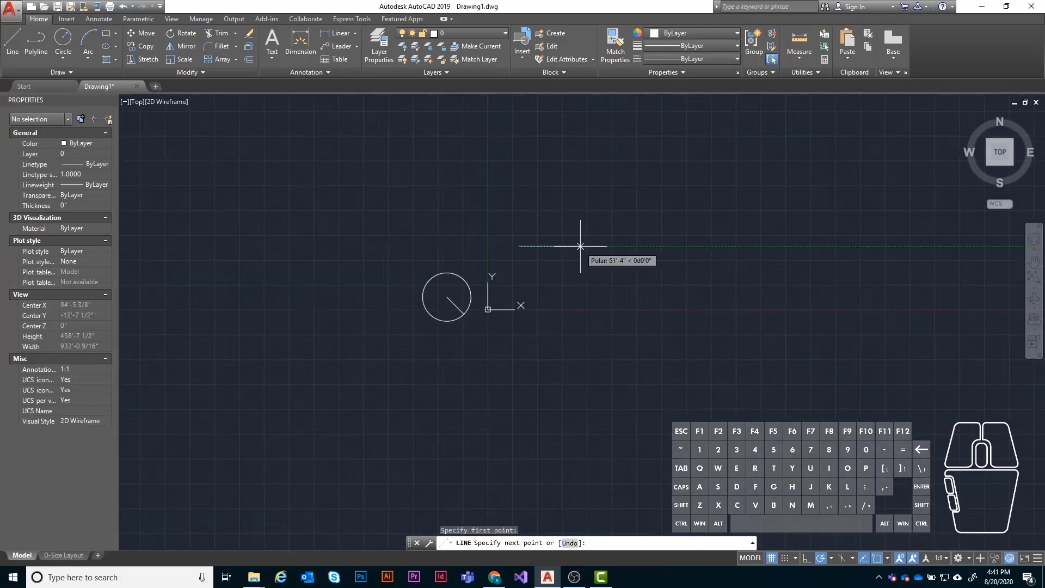
click(580, 246)
click(580, 309)
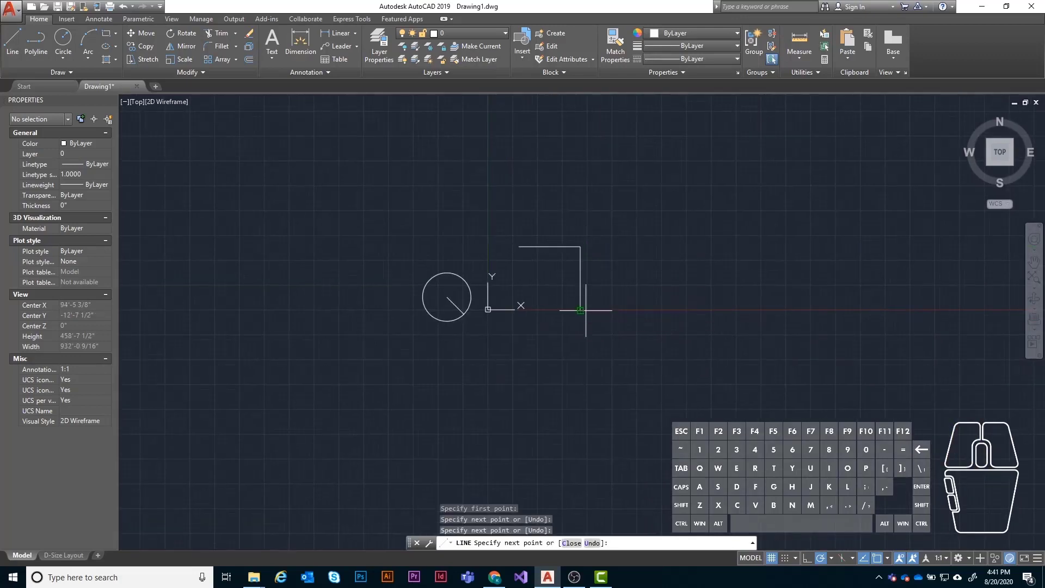
key(Return)
Step: Erase the two connected lines beside the circle
click(501, 211)
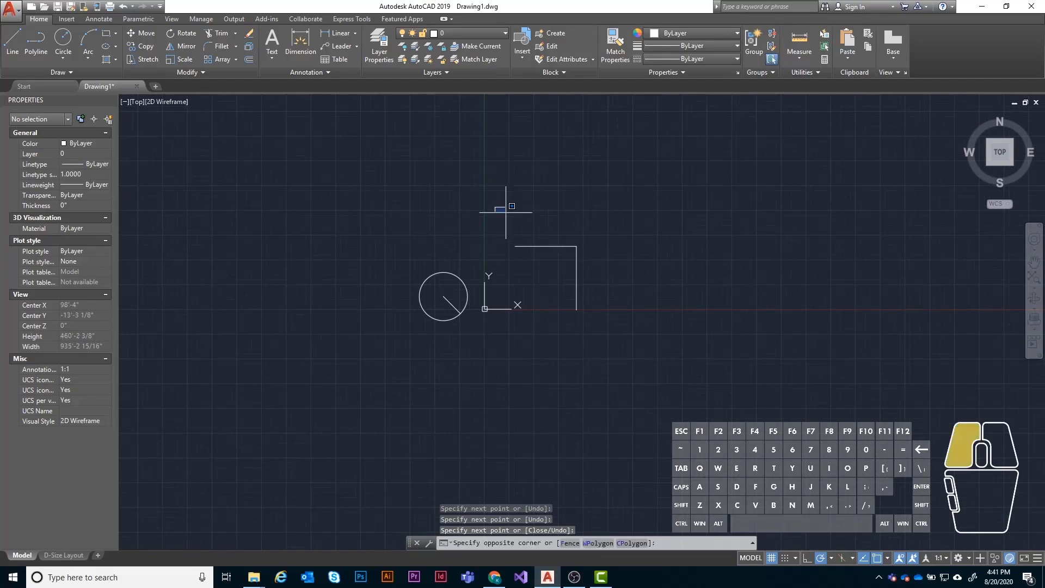
click(662, 357)
key(Delete)
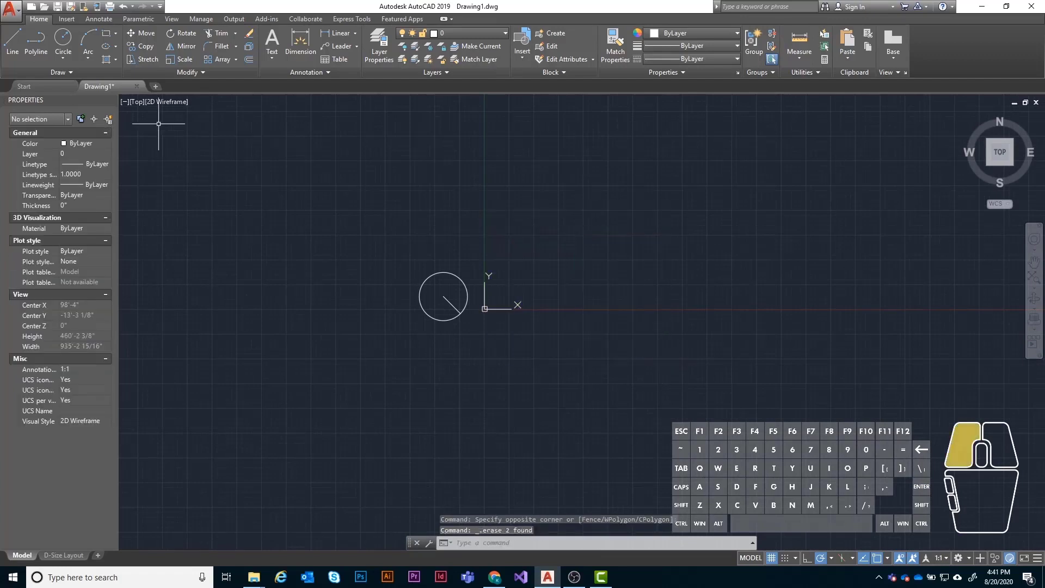
Step: Draw a square of about 51' per side with the Rectangle command, above and to the right of the circle
click(102, 33)
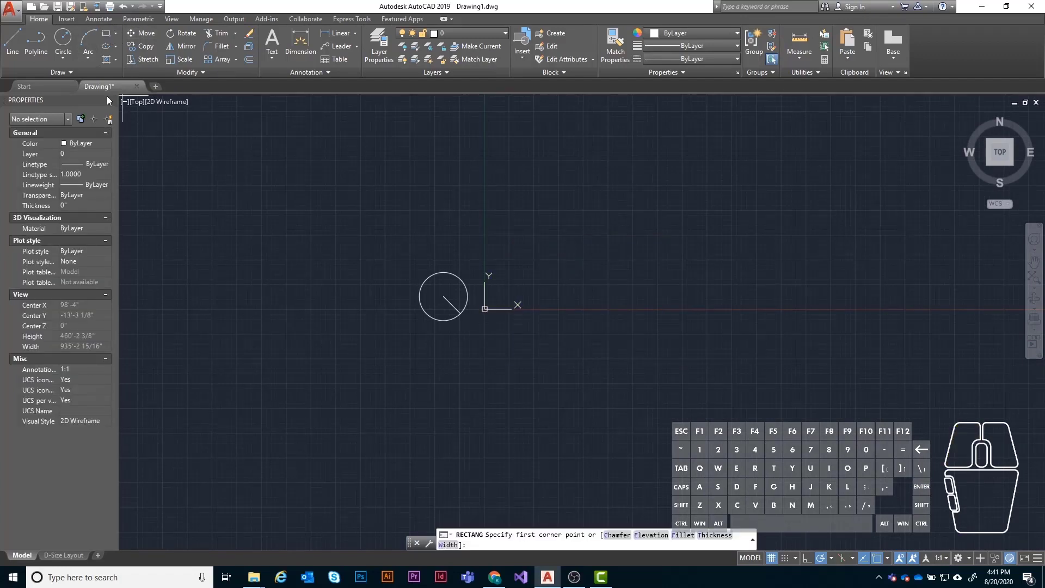
click(534, 220)
click(586, 272)
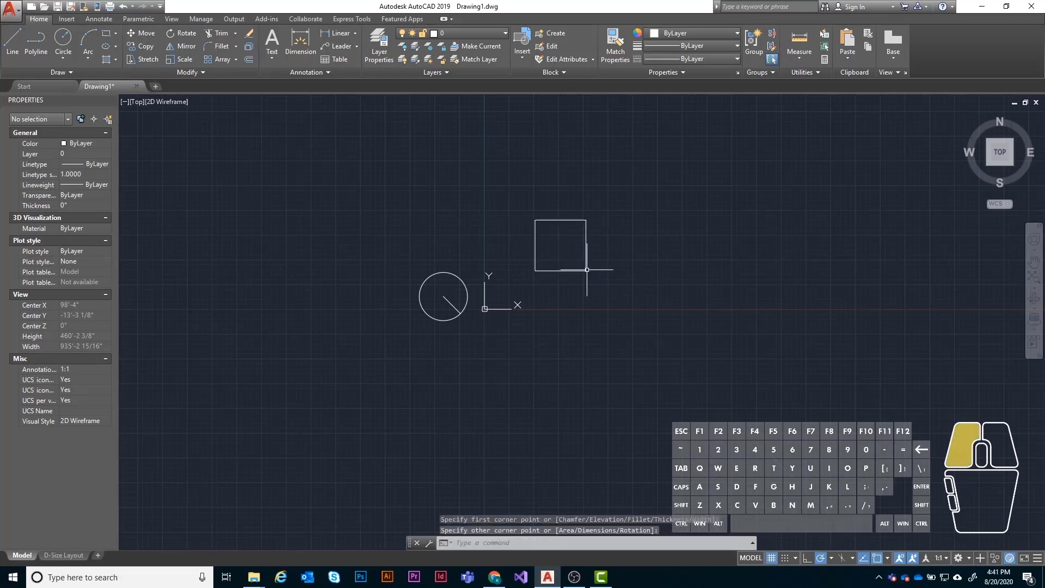
Step: Explode the square polyline into separate lines
scroll(562, 234, up, 3)
mouse_move(563, 233)
middle_down()
mouse_move(521, 254)
mouse_move(483, 252)
middle_up()
scroll(521, 254, up, 3)
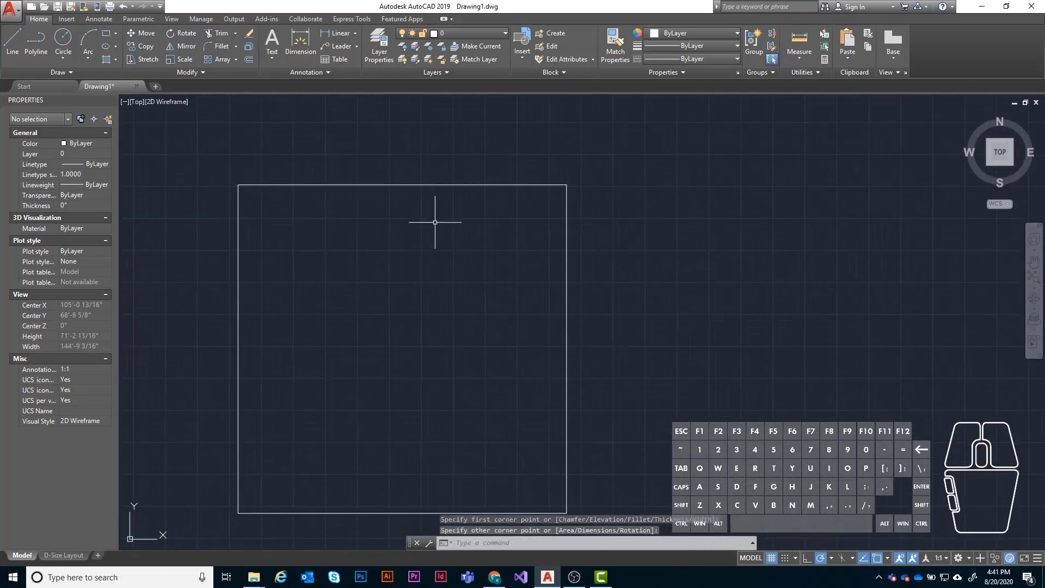
click(500, 185)
scroll(511, 197, down, 2)
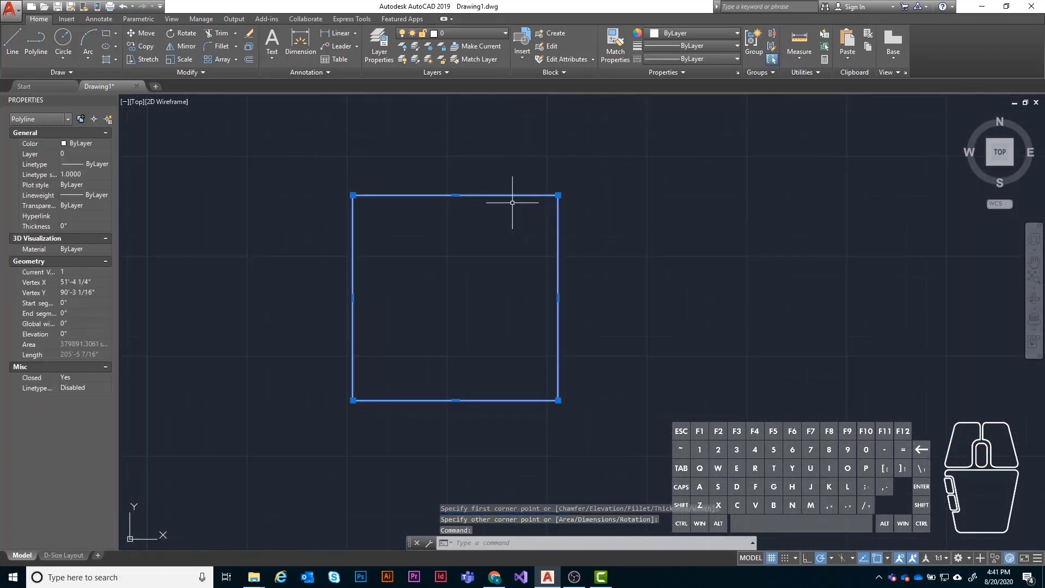
text(EXPLO)
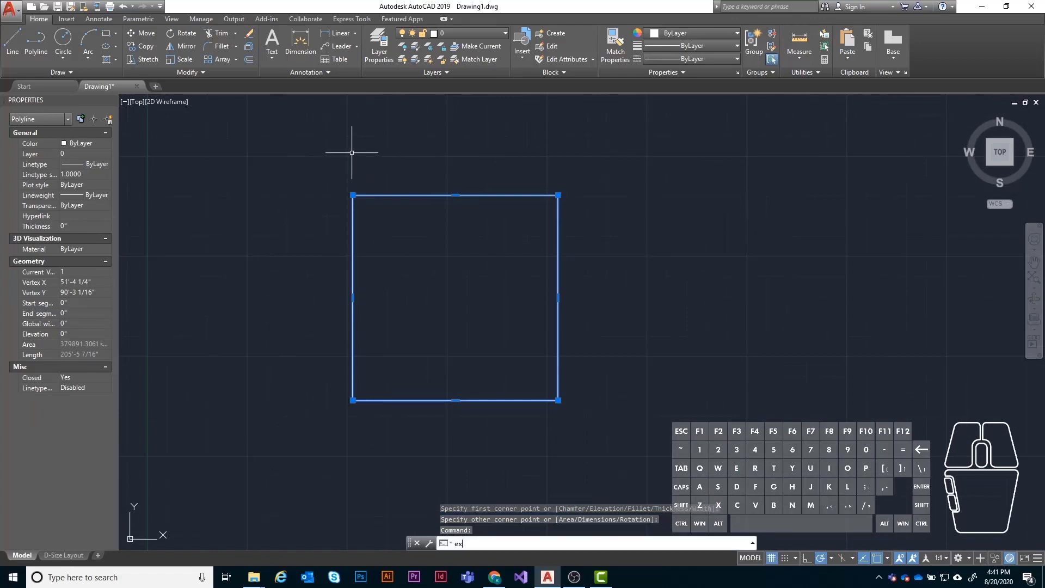
text(DE)
key(Return)
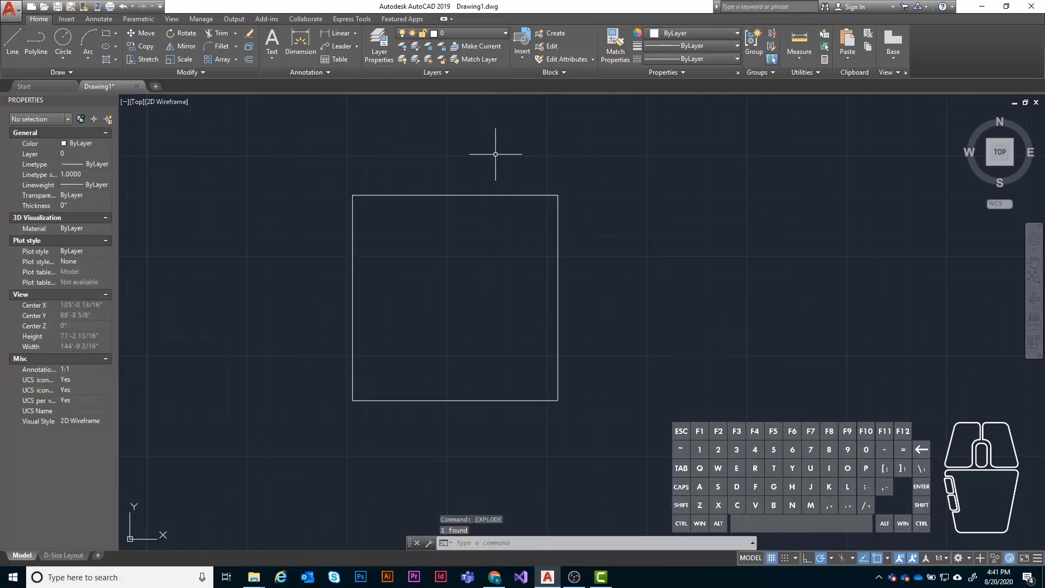
Step: Fillet the square's top and right edges using the current fillet radius
click(227, 47)
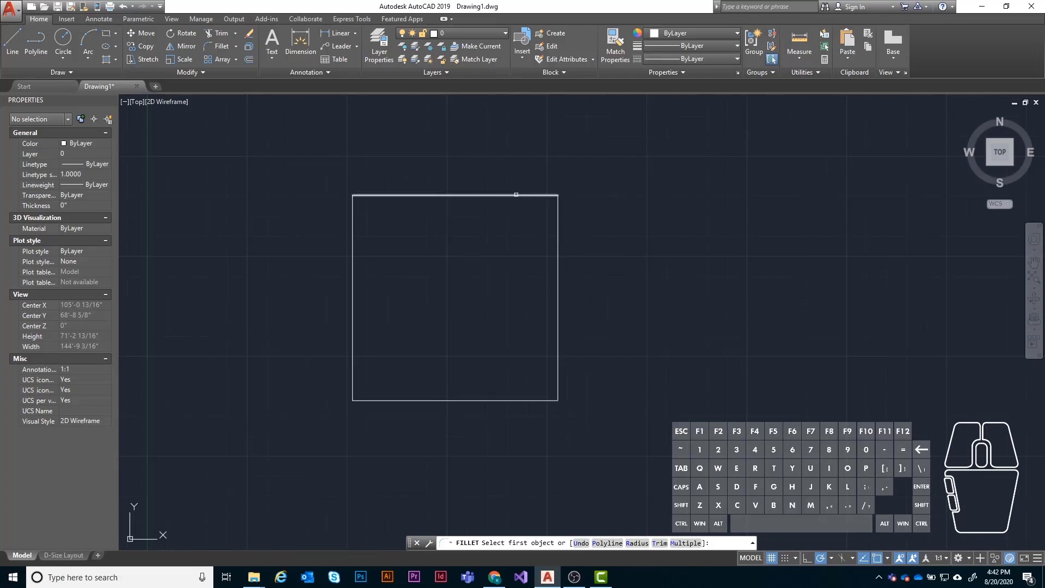
click(516, 194)
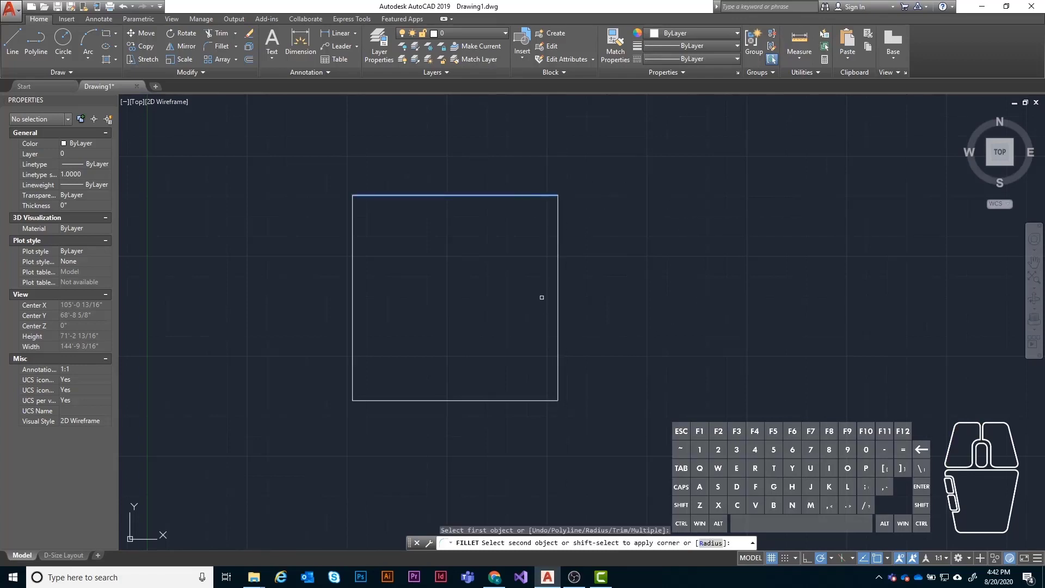
click(557, 277)
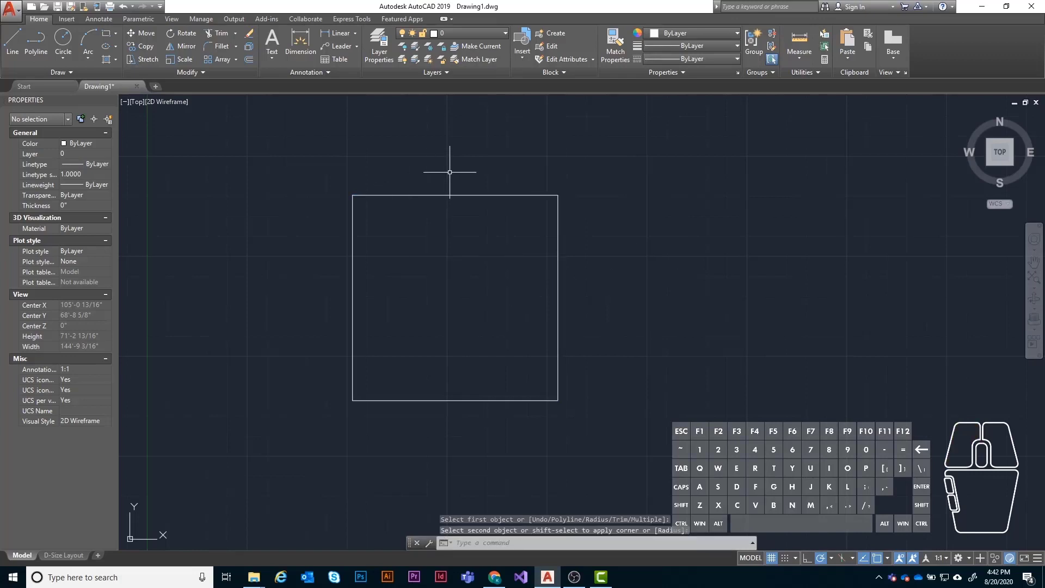
scroll(583, 227, up, 2)
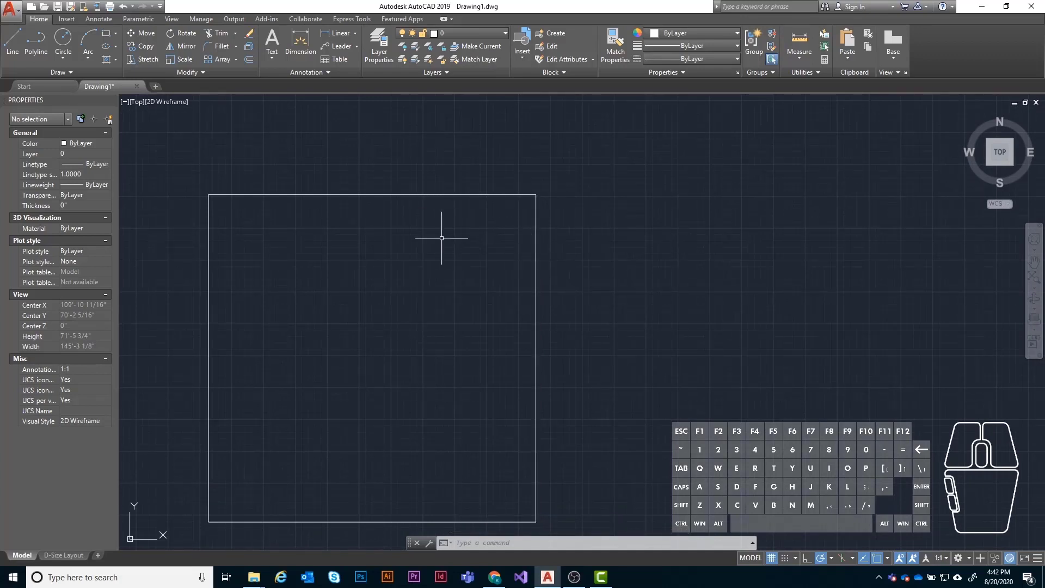
Step: Set the fillet radius to 5' and round the square's upper-right corner between its top and right edges
key(space)
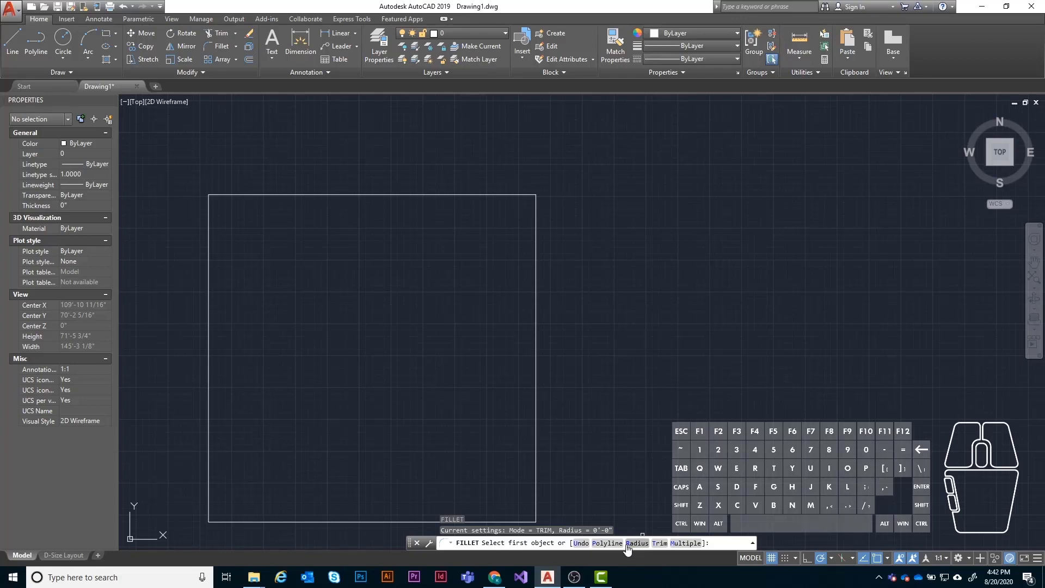
key(Return)
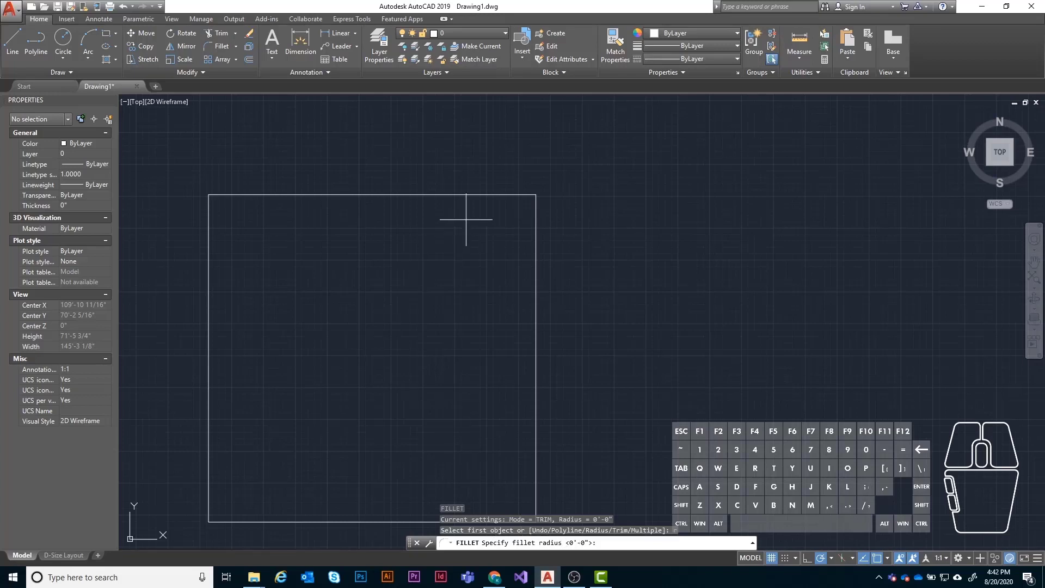
text(5')
key(Return)
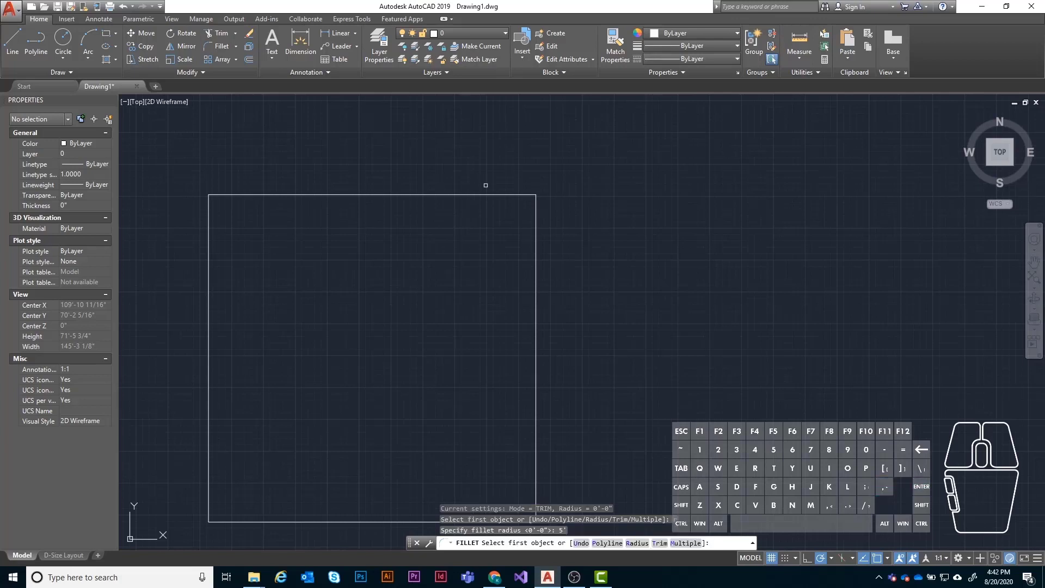
click(487, 194)
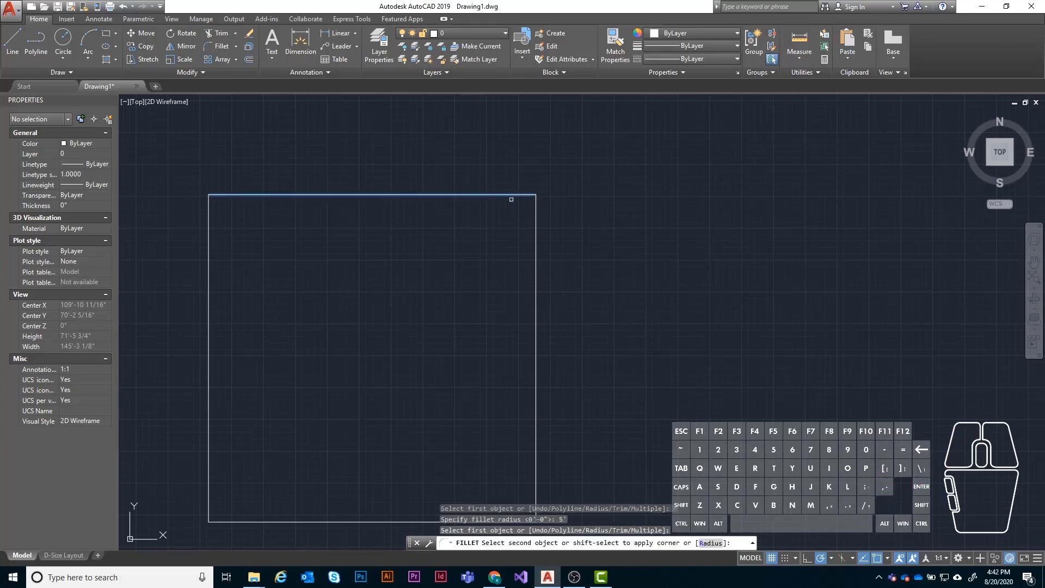
click(535, 239)
scroll(522, 302, down, 2)
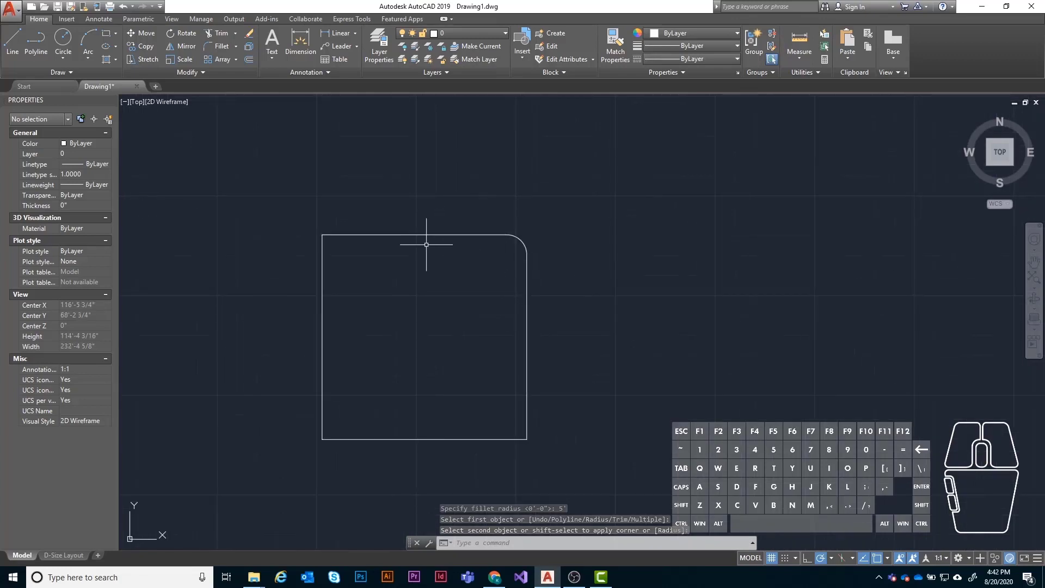
Step: Chamfer the square's upper-left corner between its top and left edges, with both chamfer distances set to 5'
scroll(422, 237, down, 2)
scroll(501, 222, up, 6)
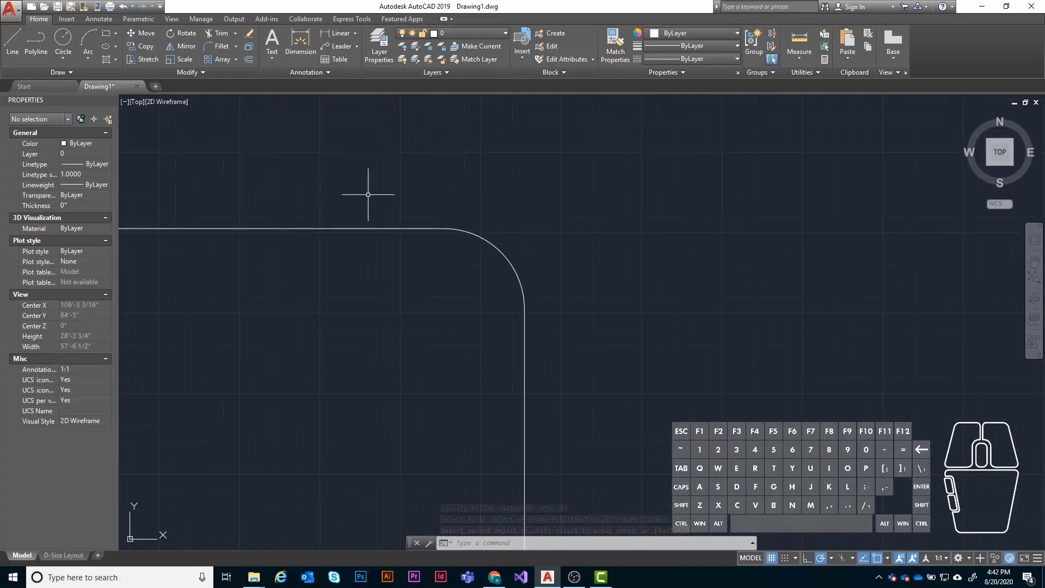
scroll(658, 255, down, 6)
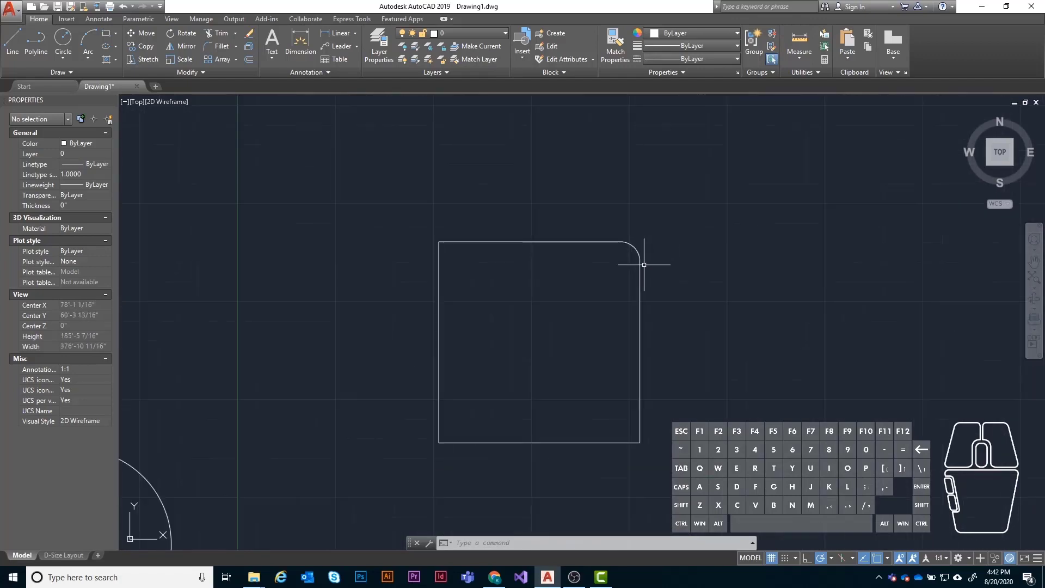
middle_drag(644, 265, 595, 265)
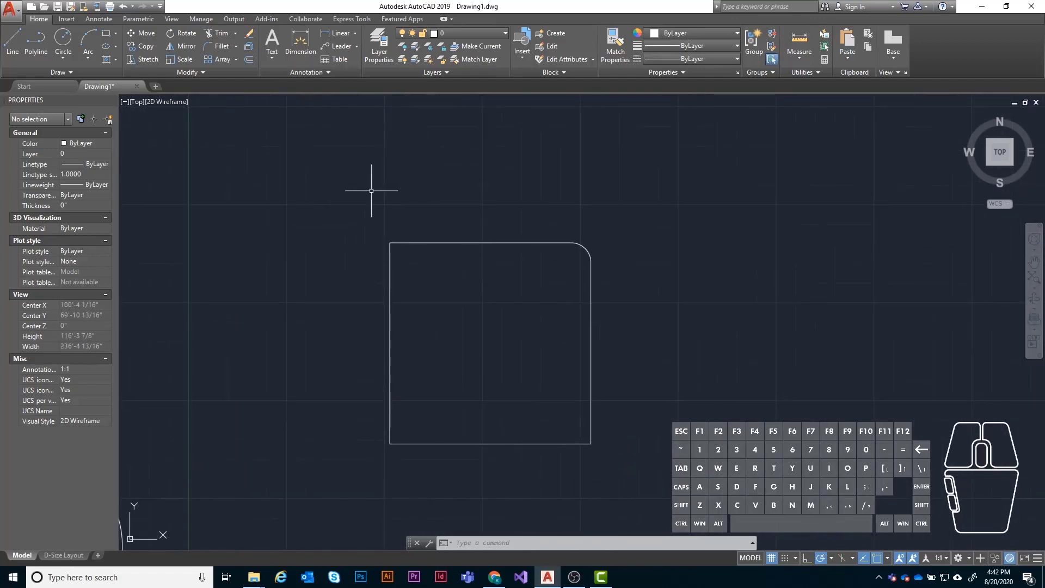
click(236, 46)
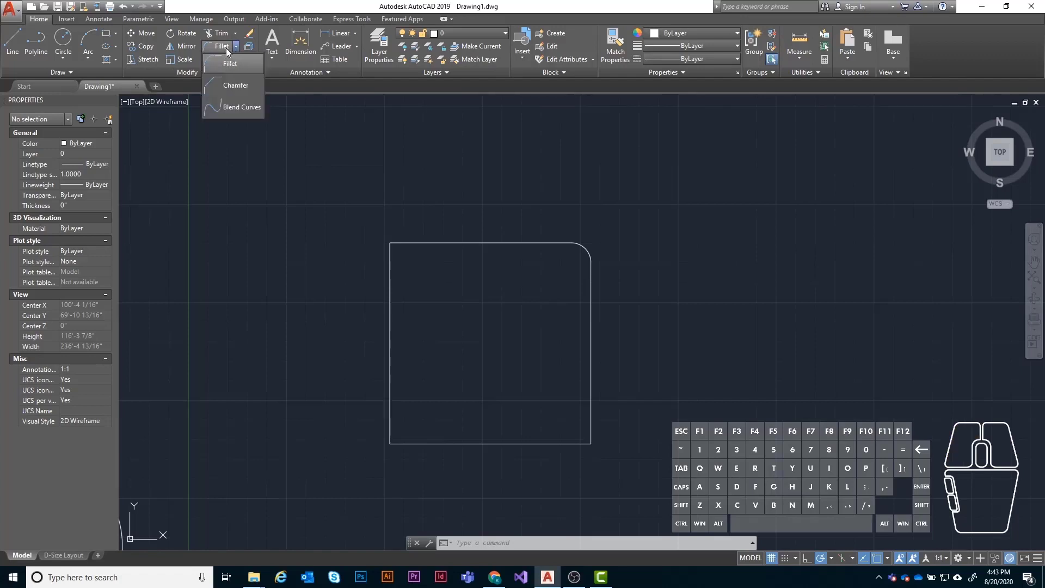
click(234, 87)
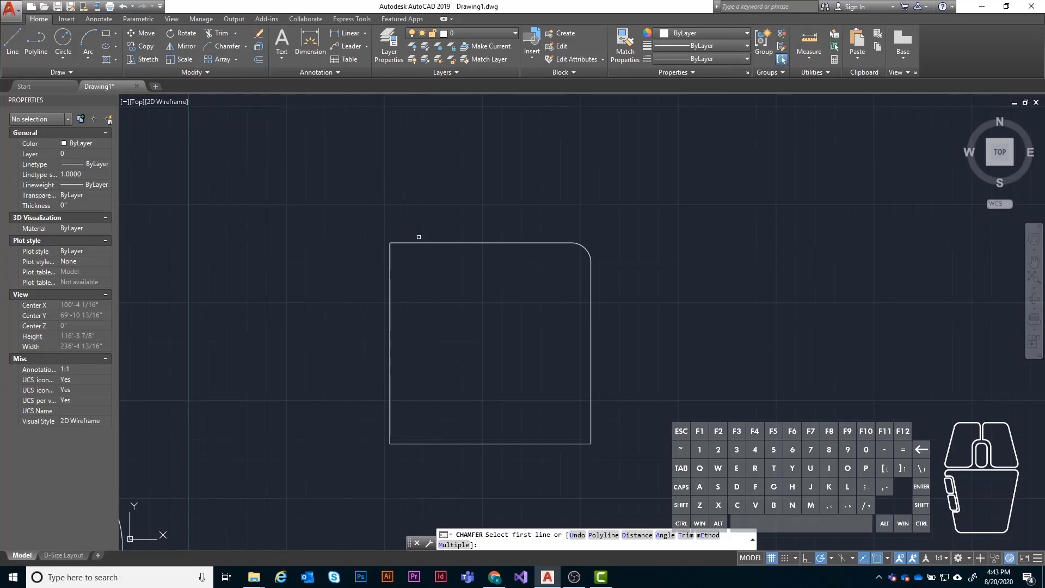
scroll(374, 210, down, 4)
scroll(370, 232, up, 4)
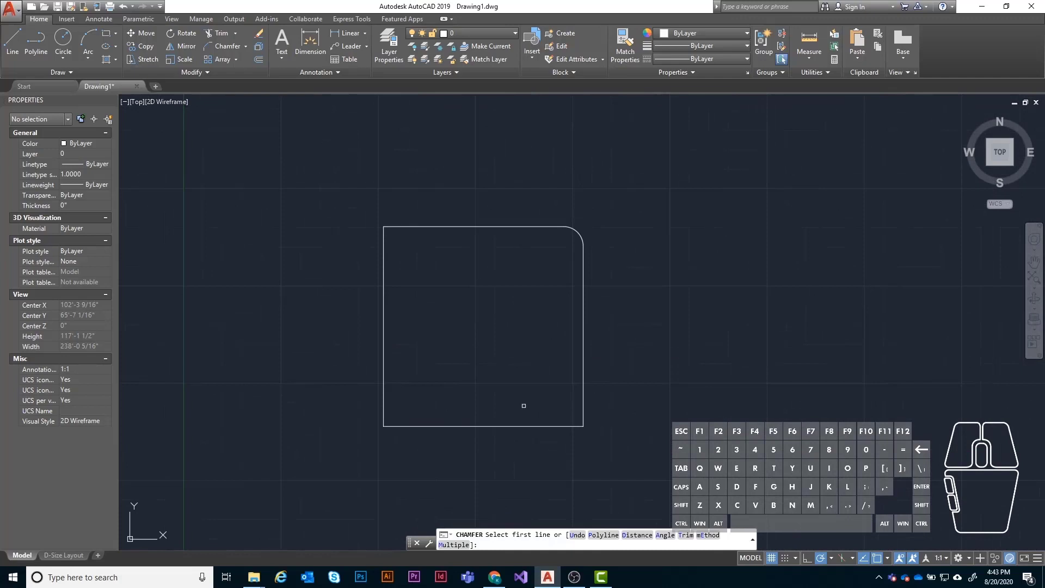
click(635, 535)
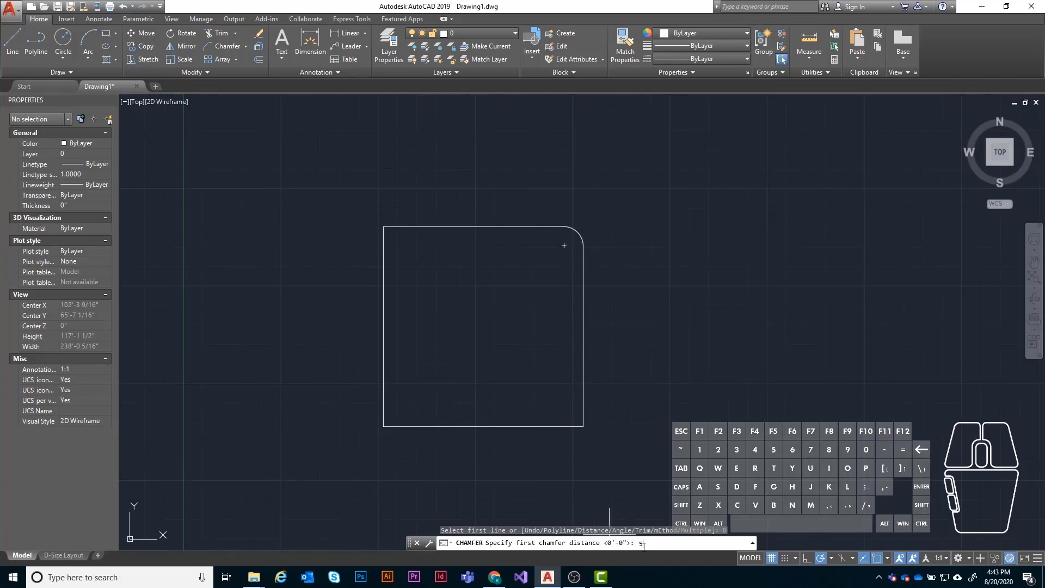
text(5')
key(Return)
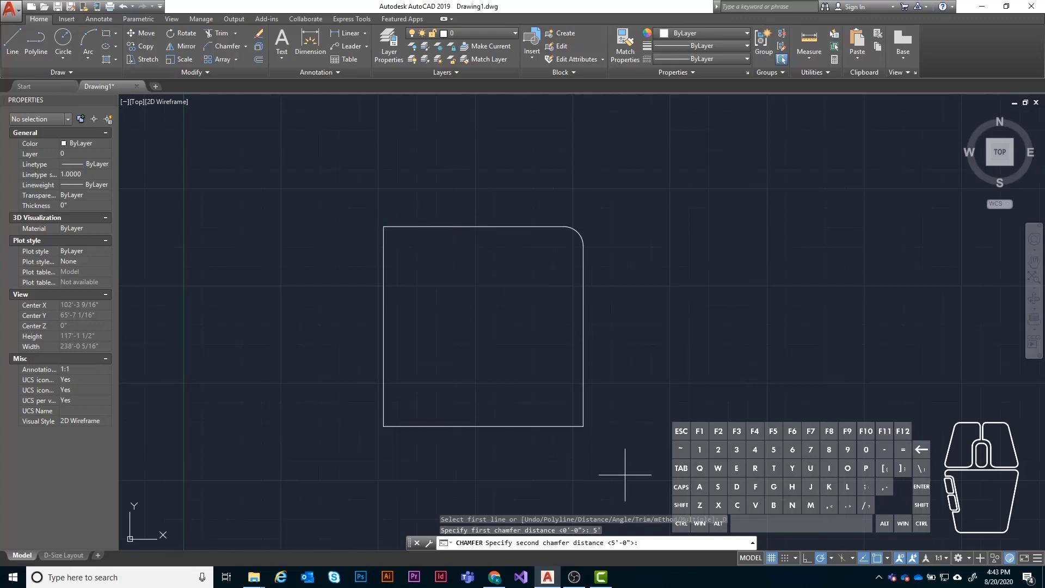
key(Return)
click(415, 226)
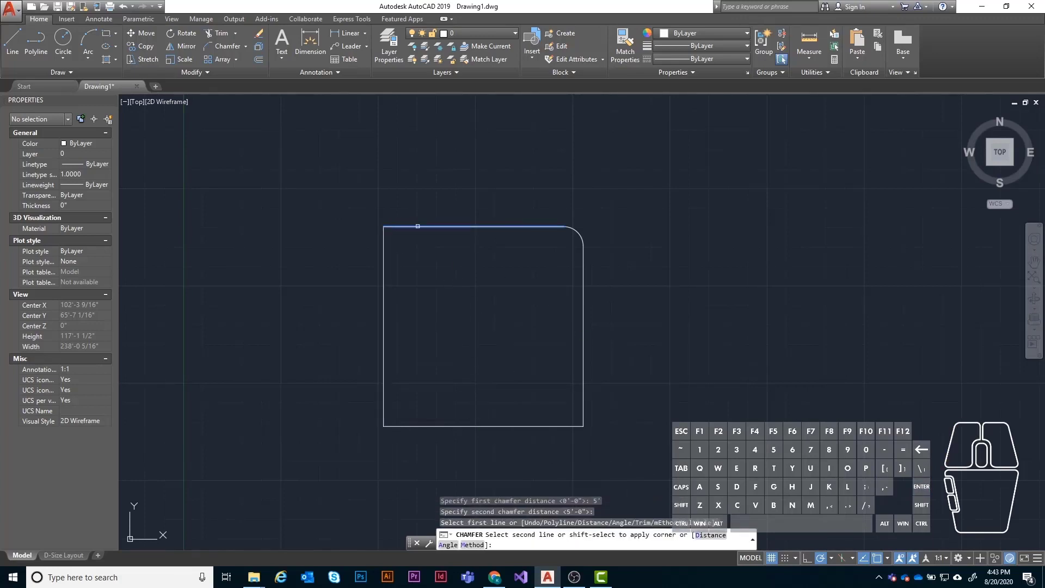
click(383, 261)
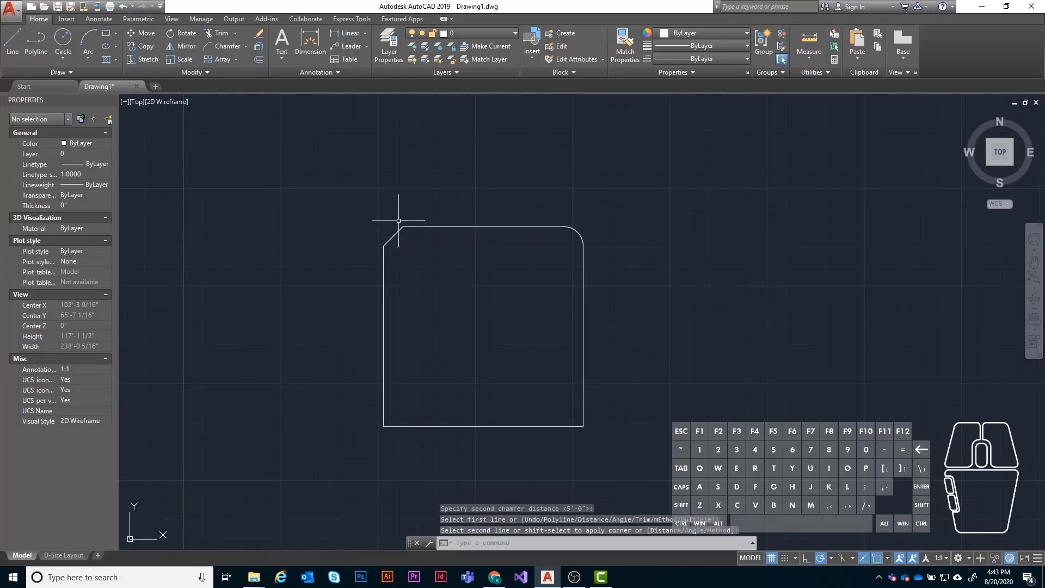
Step: Select the chamfered and filleted square's lines and arc one by one to check whether they are separate objects, and clear the selection
scroll(388, 234, up, 2)
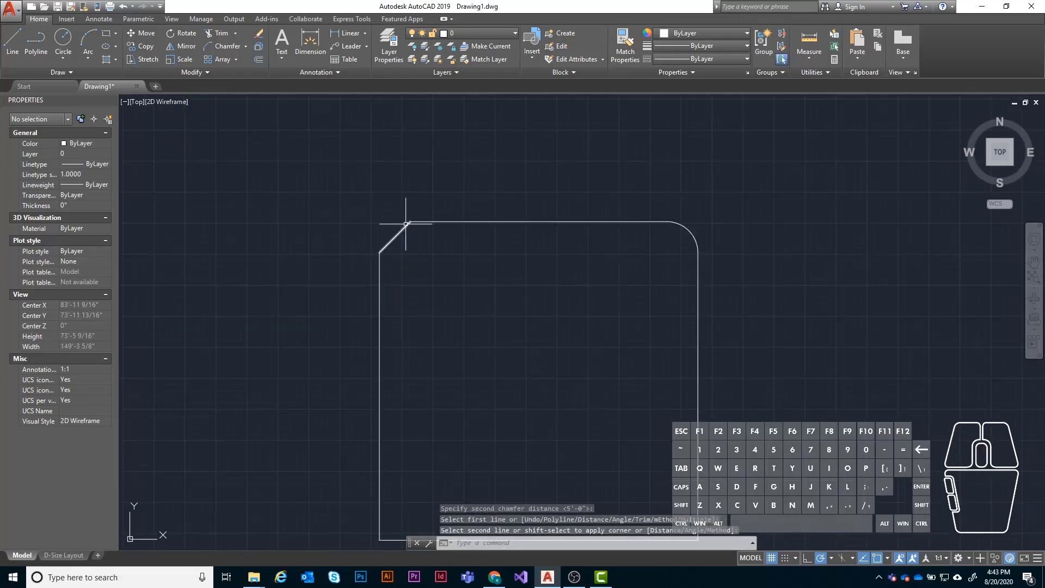
scroll(305, 240, up, 2)
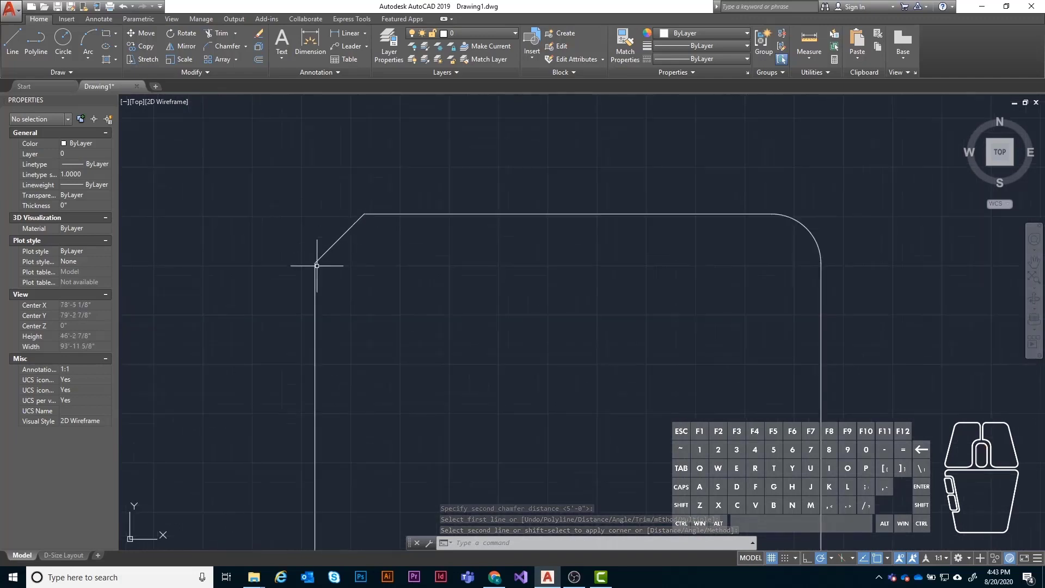
scroll(345, 214, down, 2)
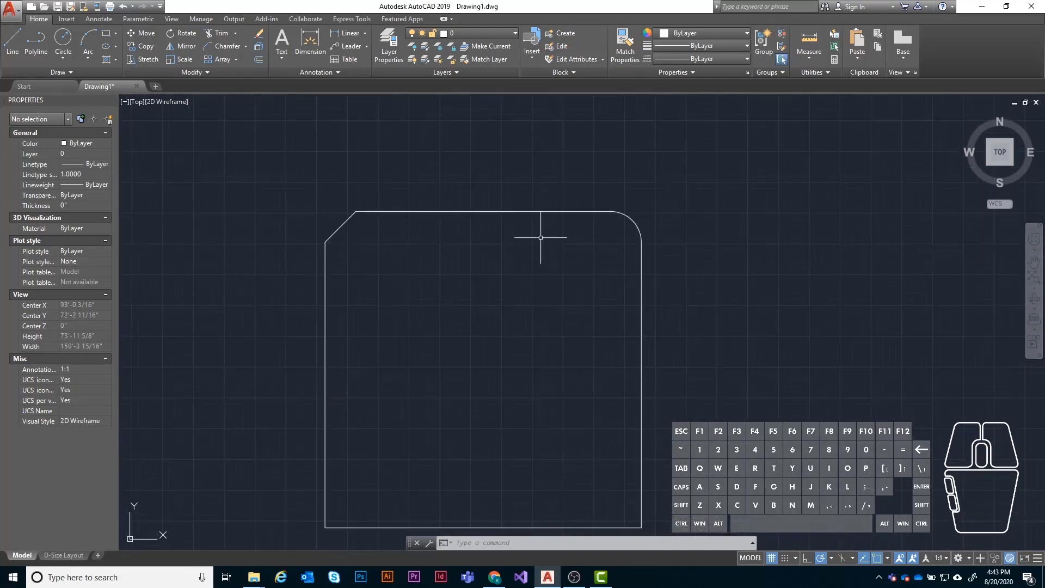
mouse_move(535, 240)
middle_down()
mouse_move(557, 241)
mouse_move(546, 238)
middle_up()
scroll(546, 238, down, 8)
scroll(489, 250, up, 3)
middle_drag(618, 275, 566, 306)
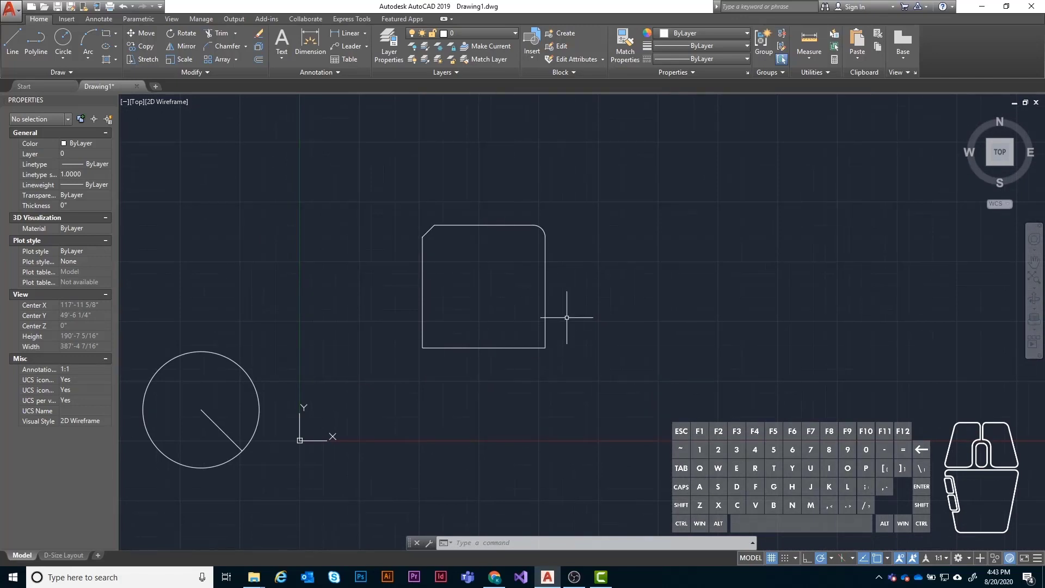
click(477, 224)
click(428, 230)
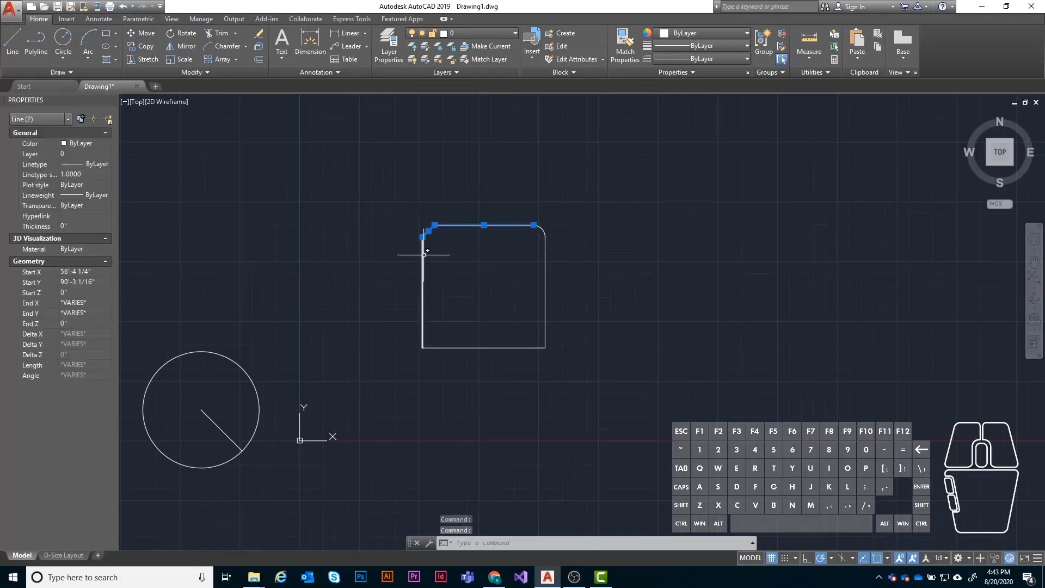
click(423, 272)
click(472, 347)
click(546, 325)
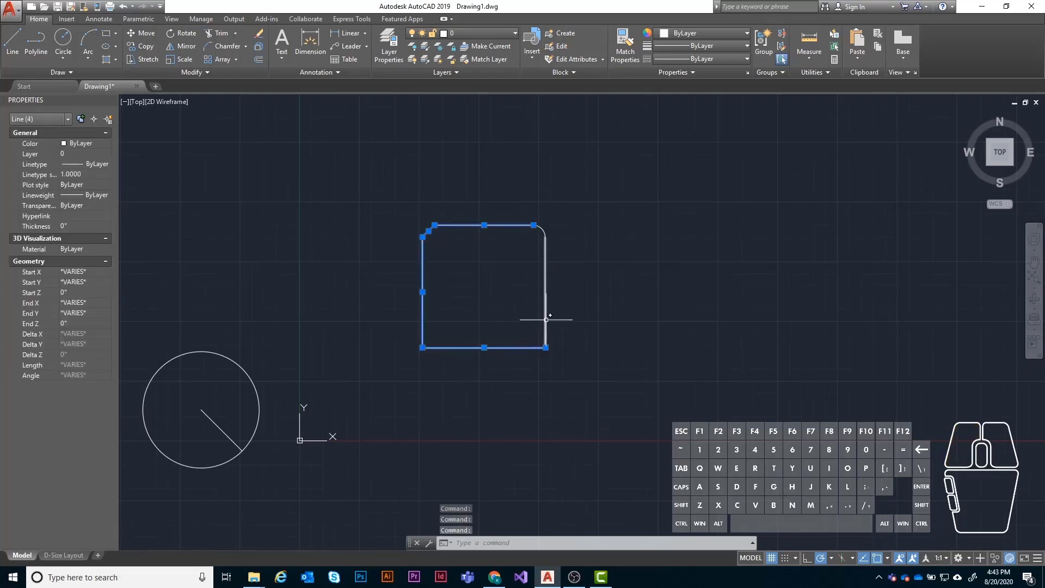
click(545, 226)
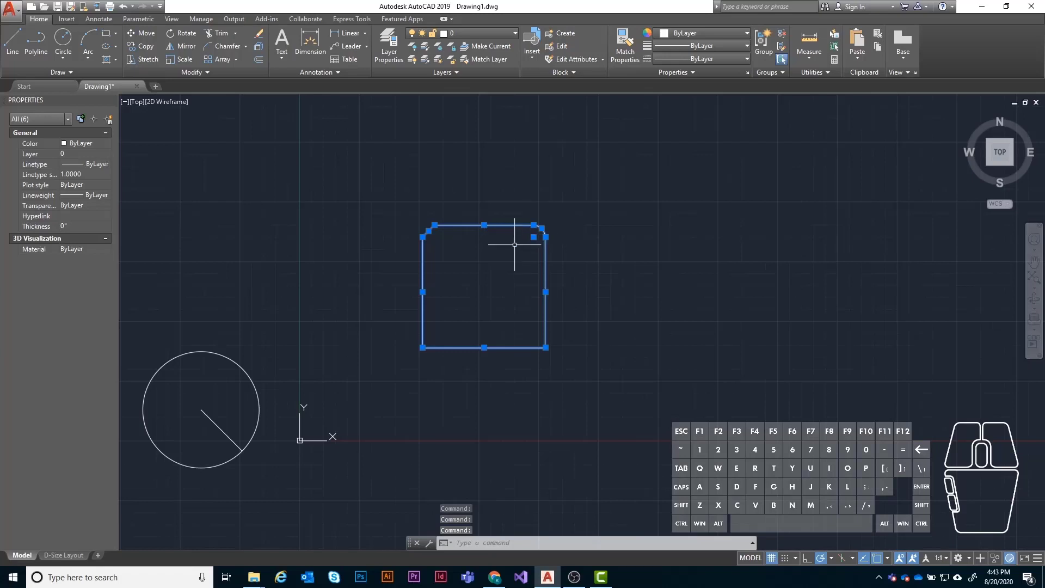
key(Escape)
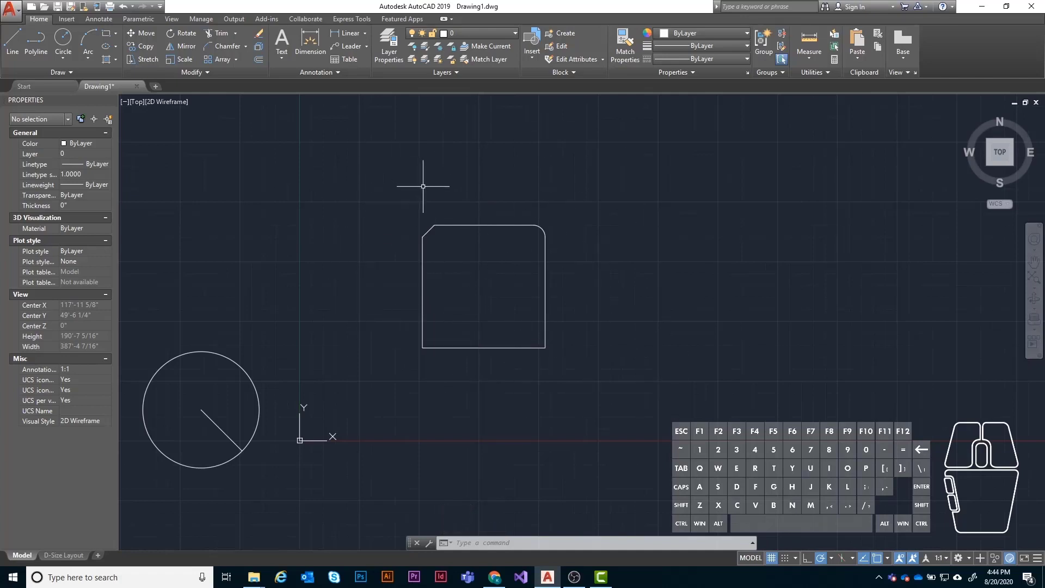
Step: Join all the square's edges, its chamfer and its fillet arc into a single polyline and check it as one selection
click(393, 159)
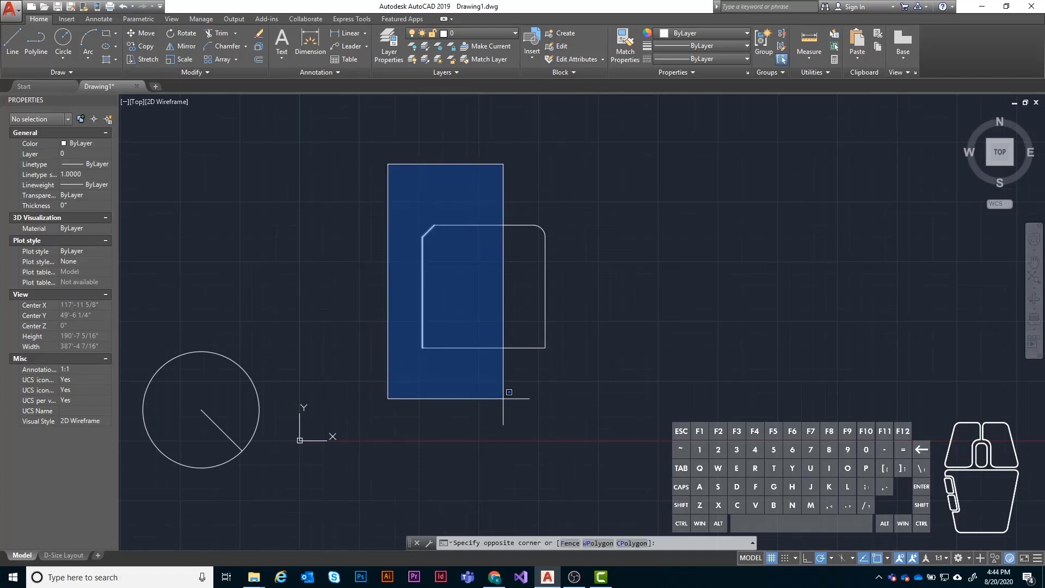
click(547, 376)
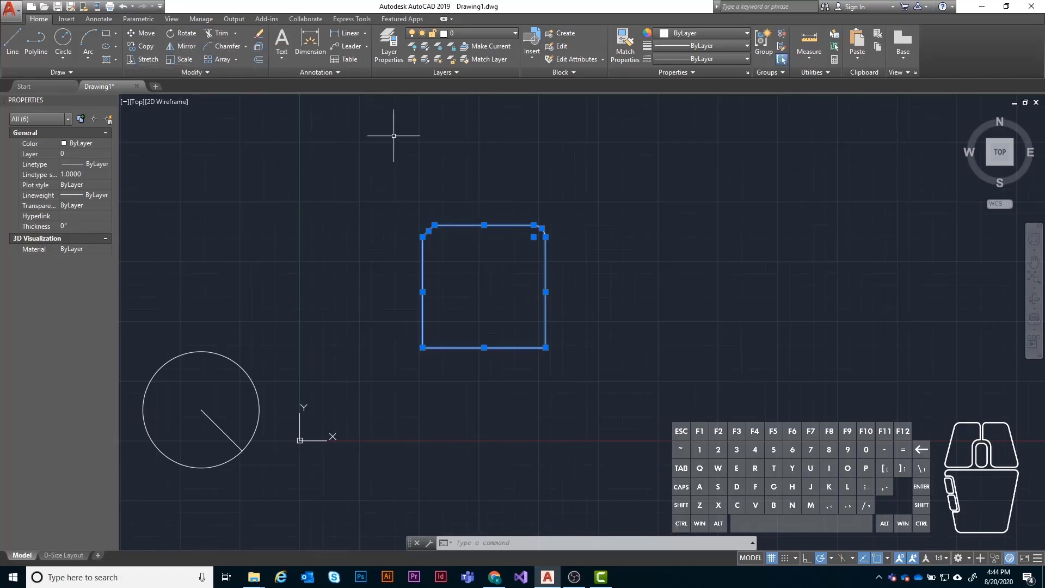
text(join)
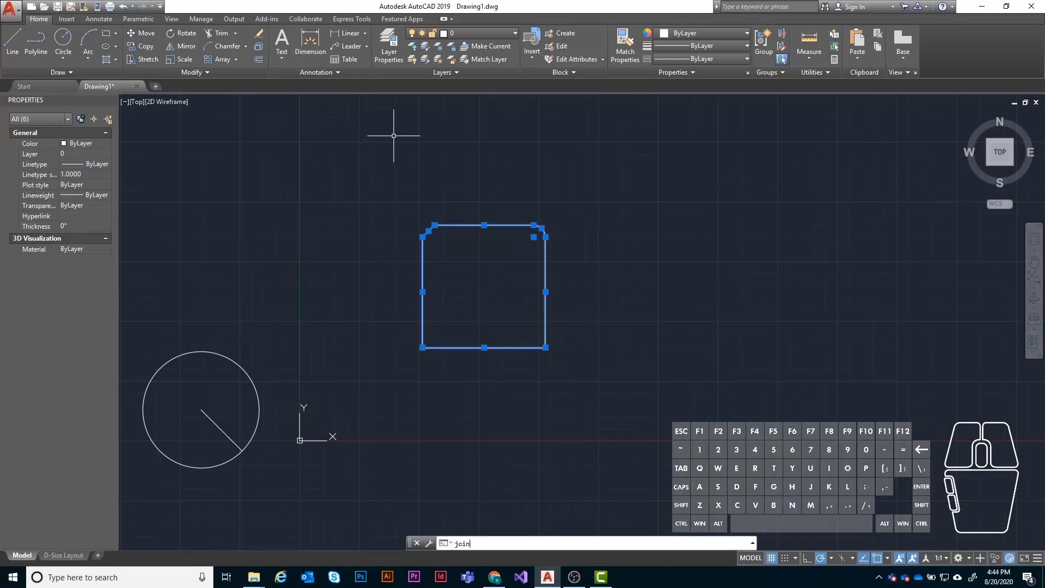
key(Return)
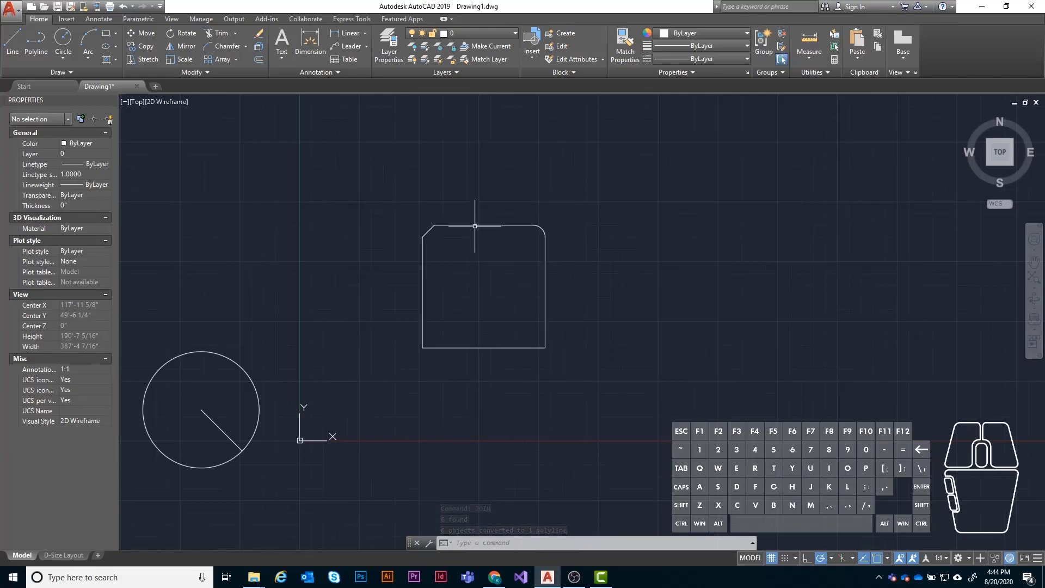
mouse_move(471, 224)
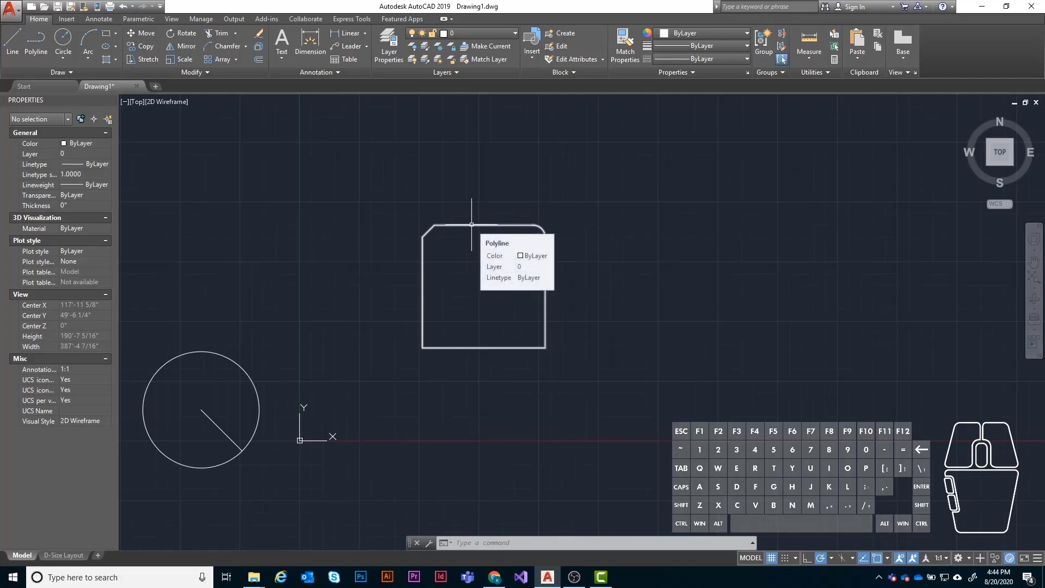
click(472, 223)
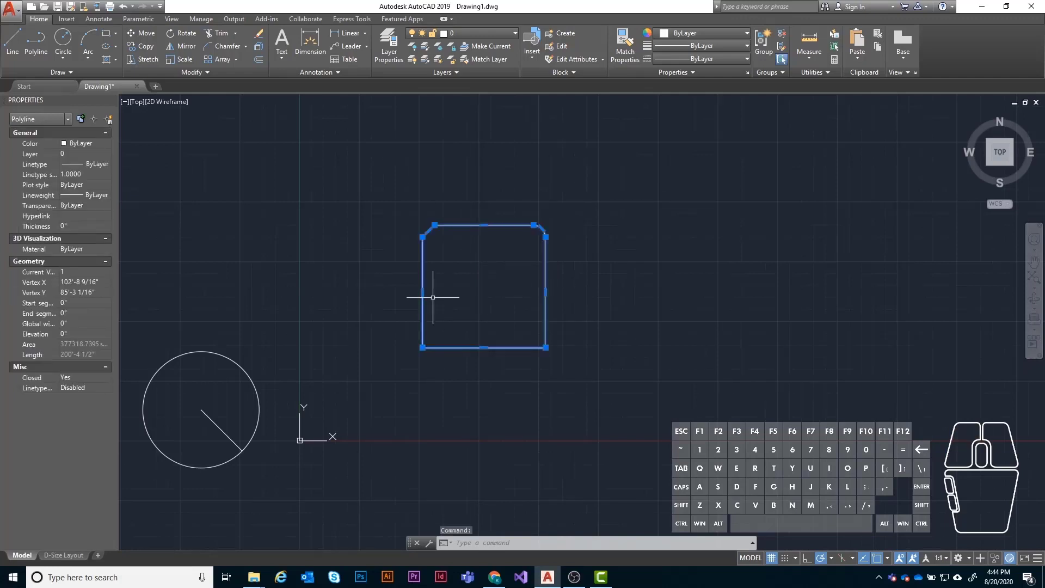
key(Escape)
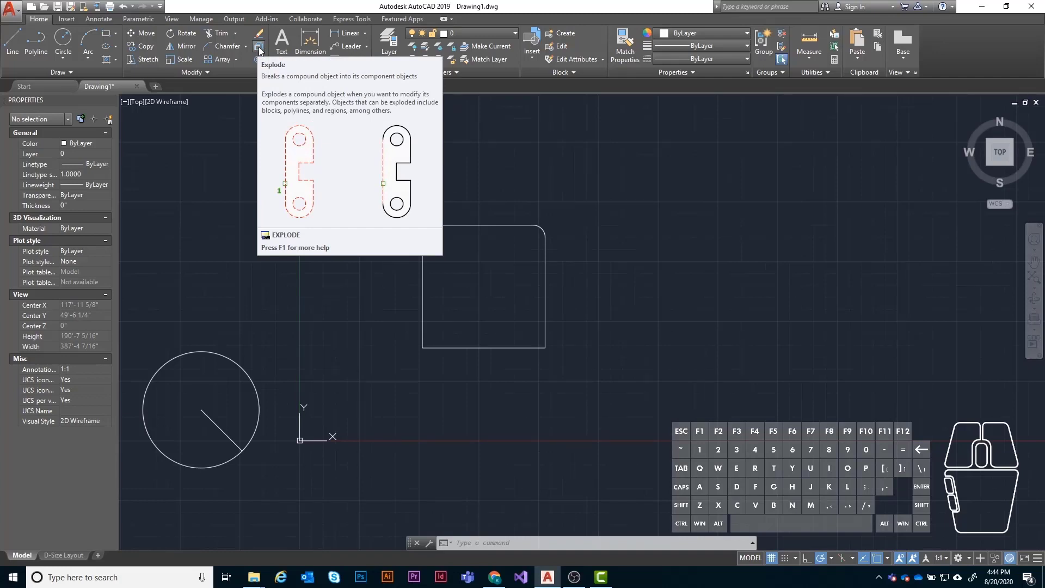
Step: Explode the joined square polyline back into separate segments and check the top edge as an individual line
click(502, 223)
click(427, 261)
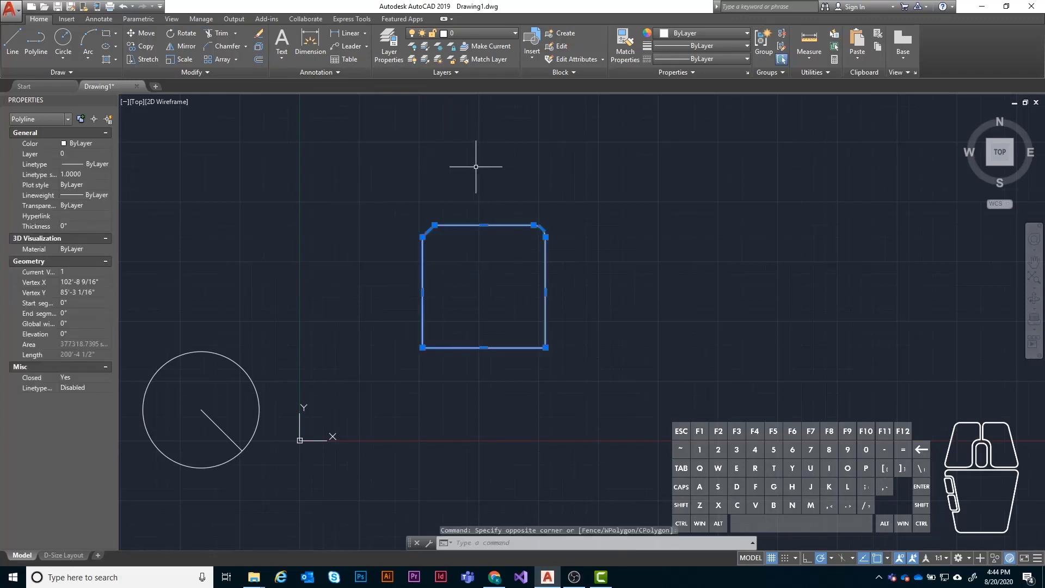
click(258, 47)
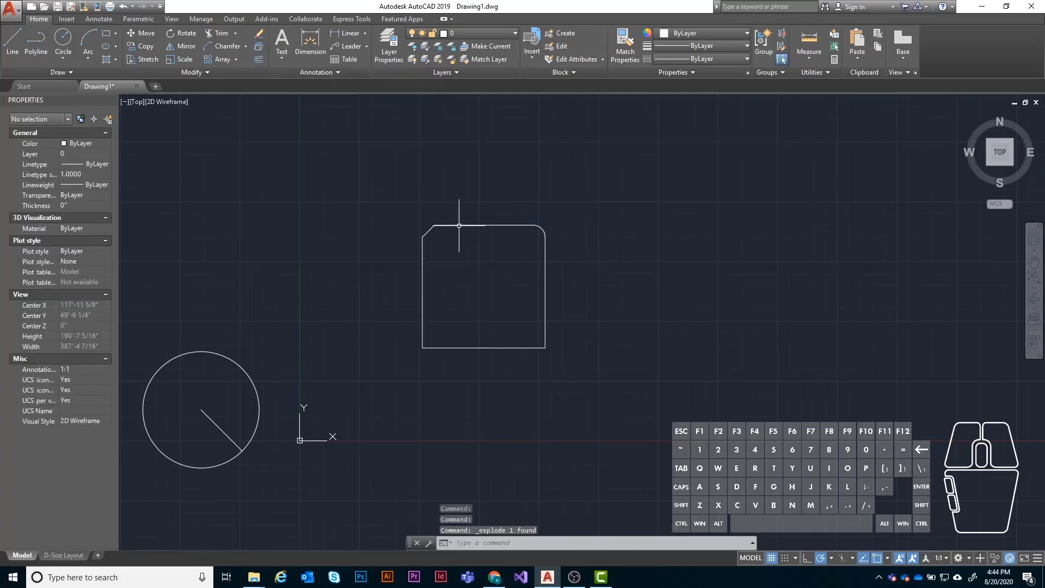
click(459, 226)
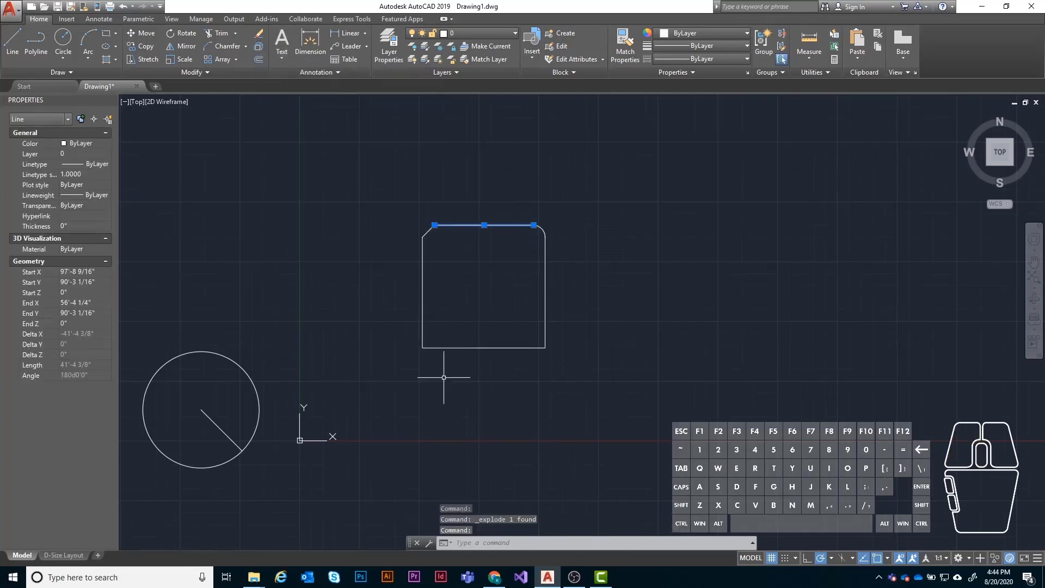
key(Escape)
key(Escape)
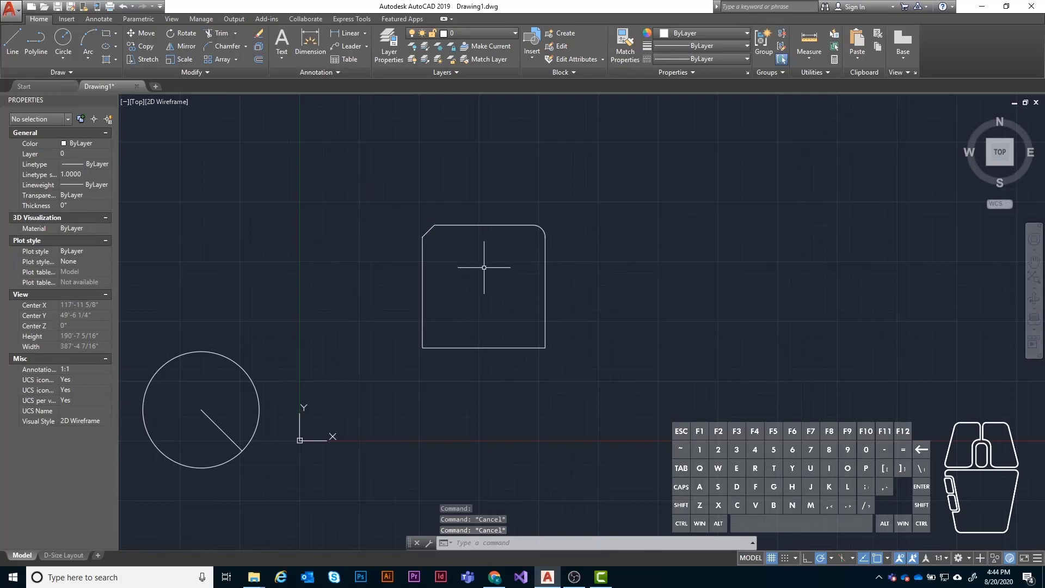
Step: Move the whole chamfered and filleted square to the left so it sits directly above the circle
scroll(483, 267, down, 2)
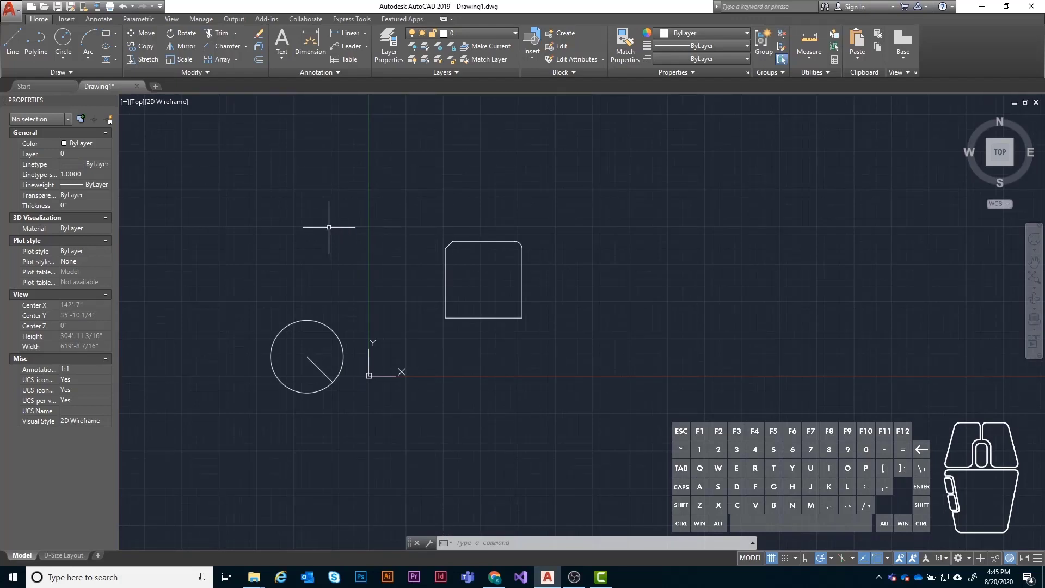
click(406, 210)
click(609, 392)
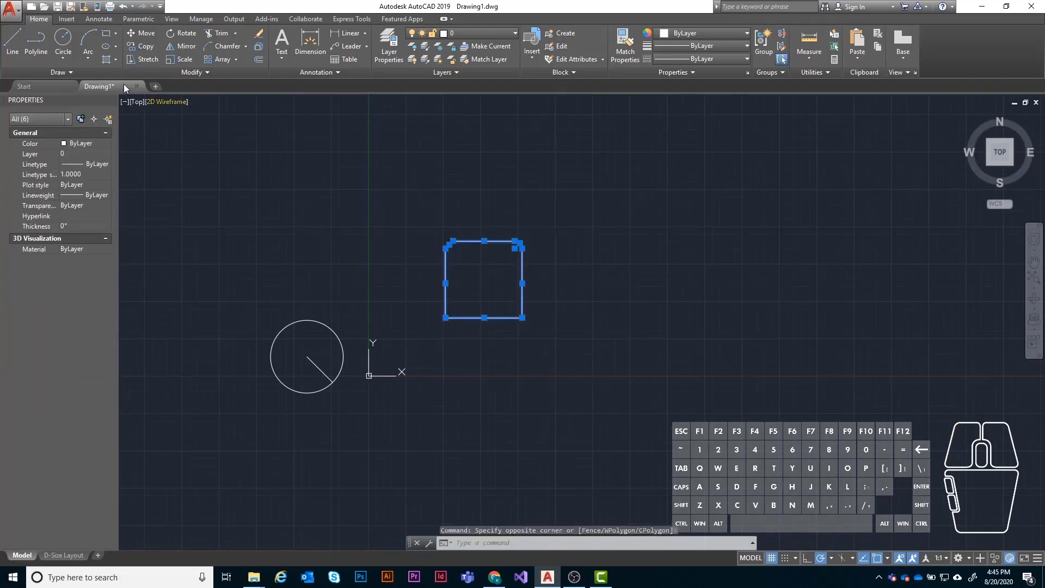
click(142, 34)
click(655, 281)
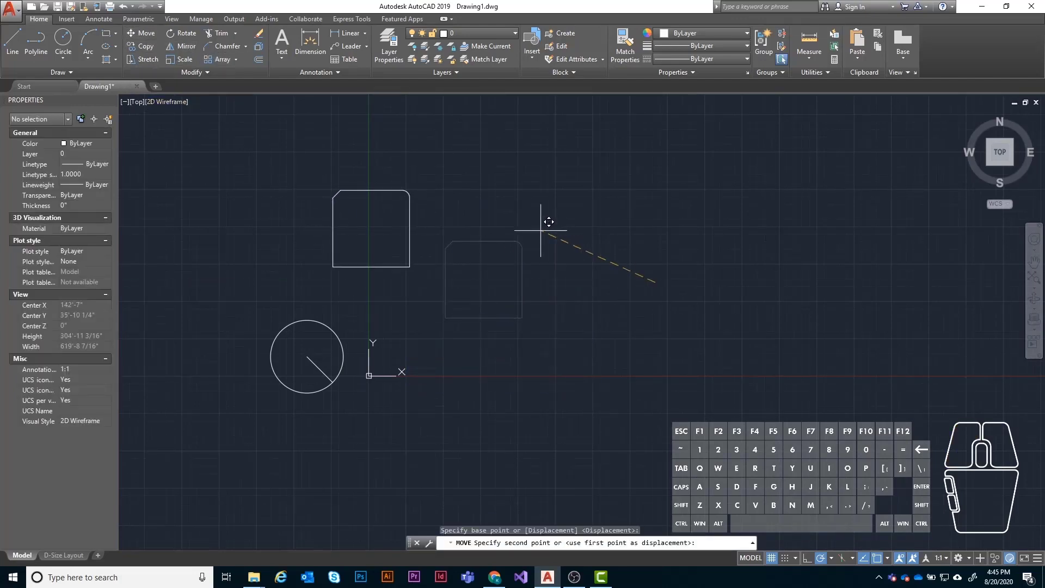
click(478, 241)
scroll(431, 240, up, 4)
middle_drag(431, 240, 408, 250)
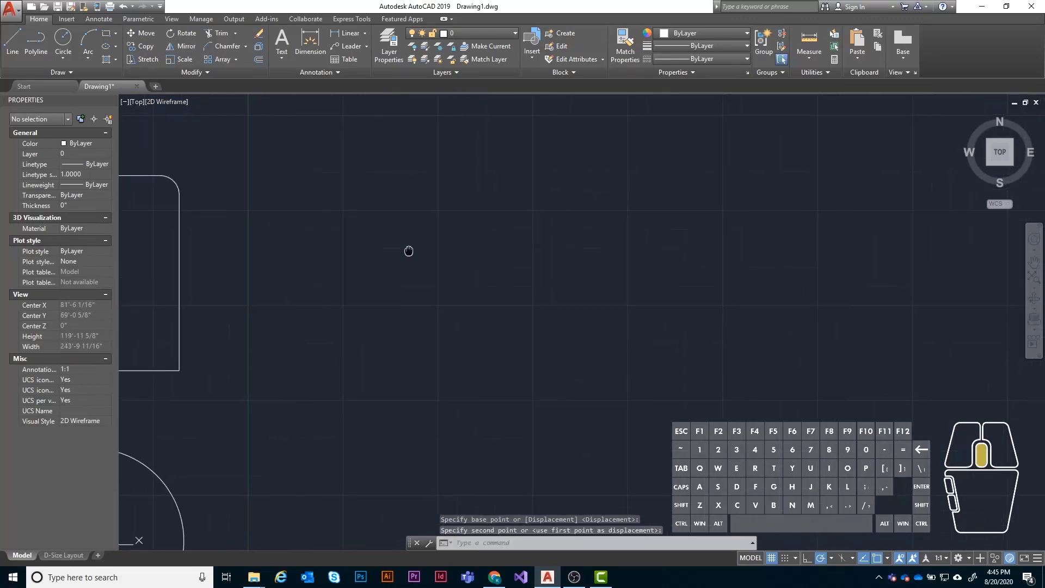
scroll(408, 250, down, 1)
middle_drag(646, 282, 641, 286)
scroll(558, 265, down, 1)
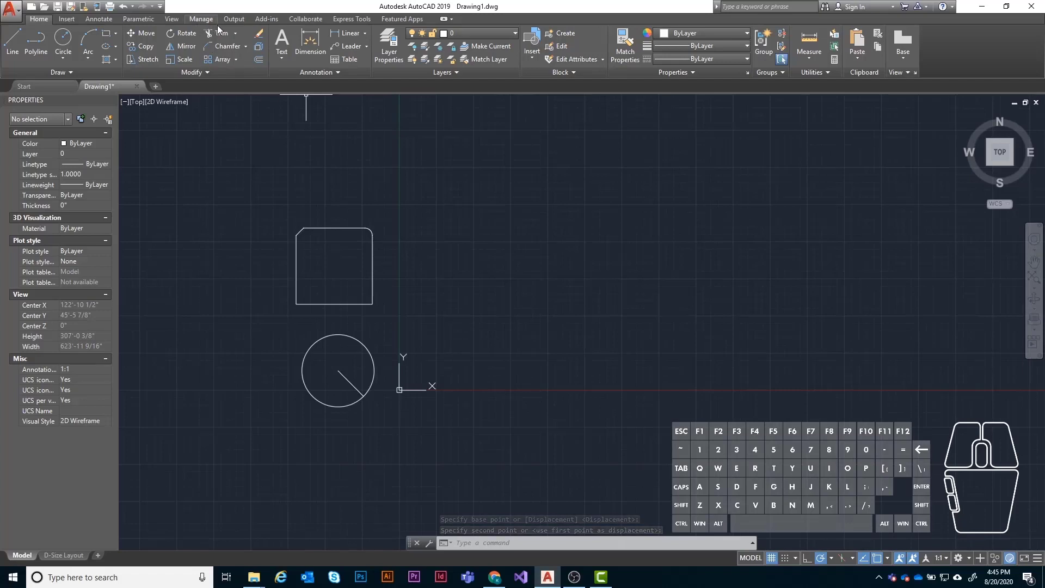
click(236, 33)
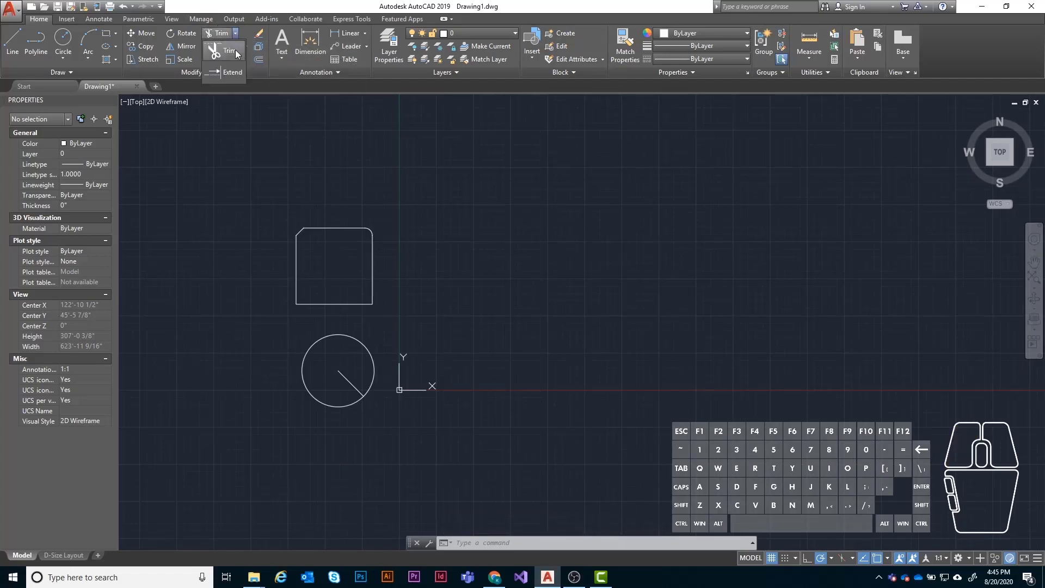
Step: Draw two separate parallel vertical lines, each about 112' long, in the empty area to the right of the square and circle
click(13, 49)
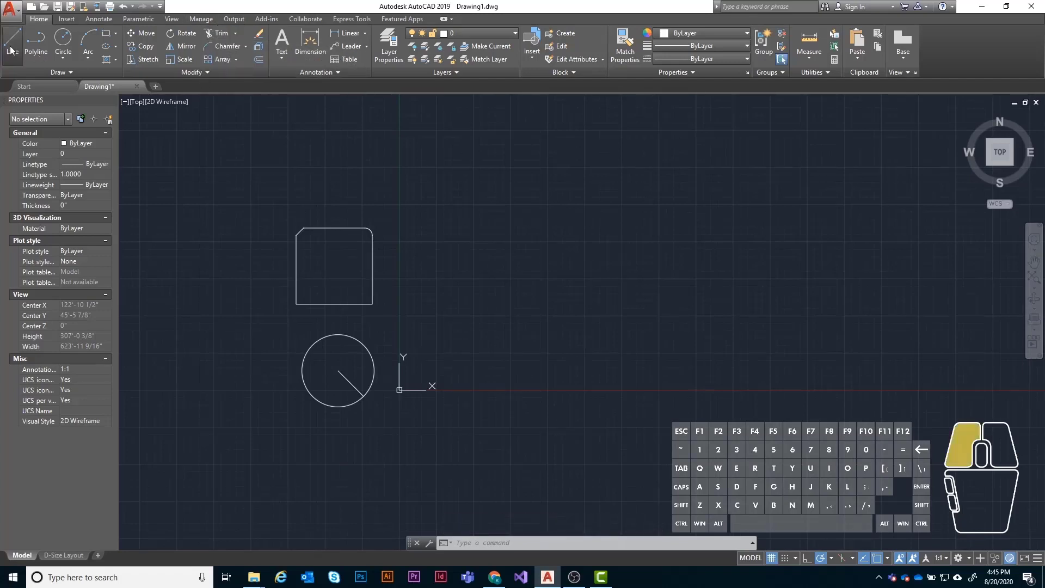
click(494, 187)
click(493, 352)
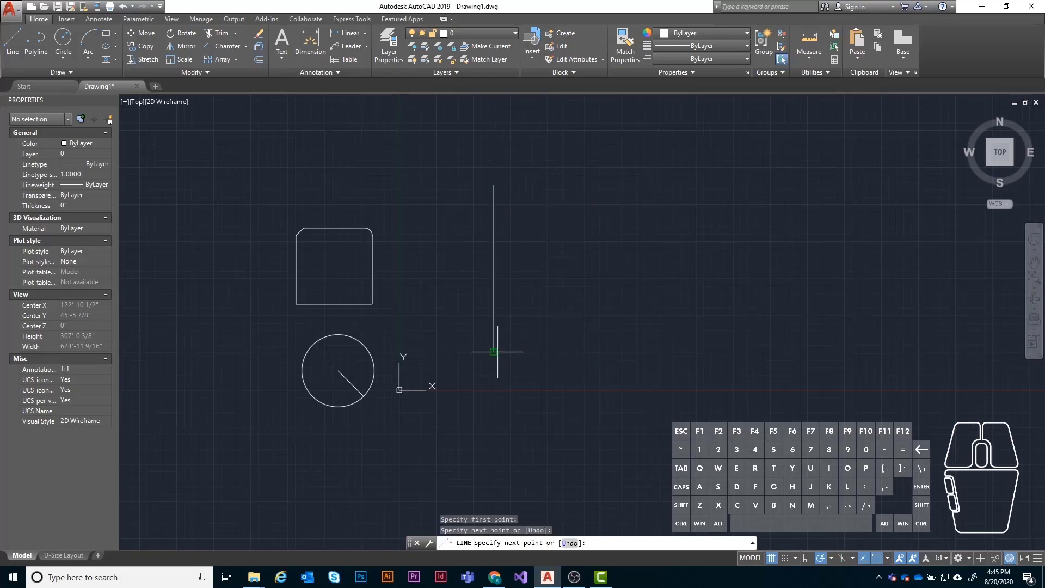
key(Escape)
key(Return)
click(547, 186)
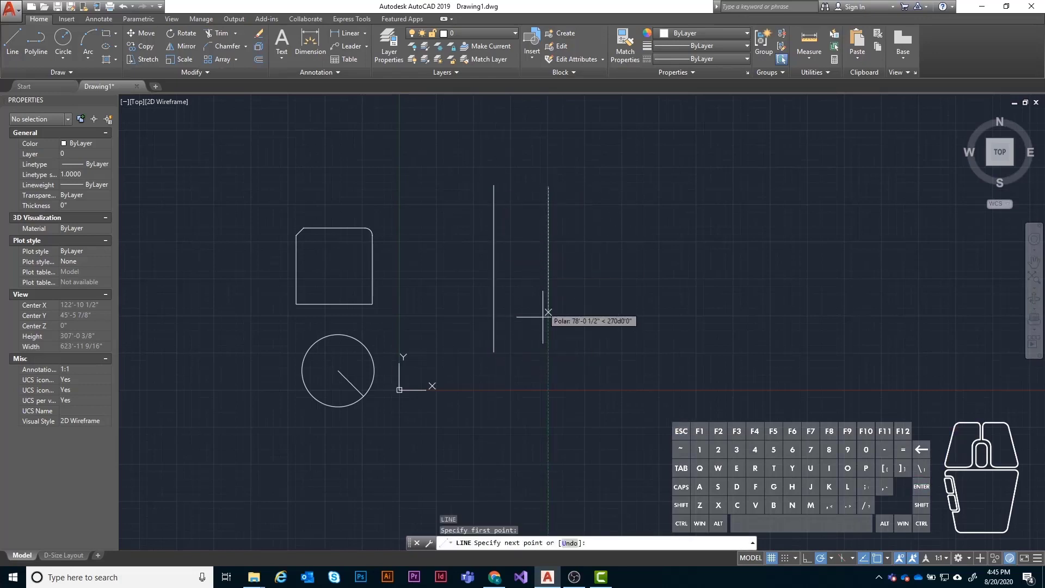
click(548, 356)
key(Return)
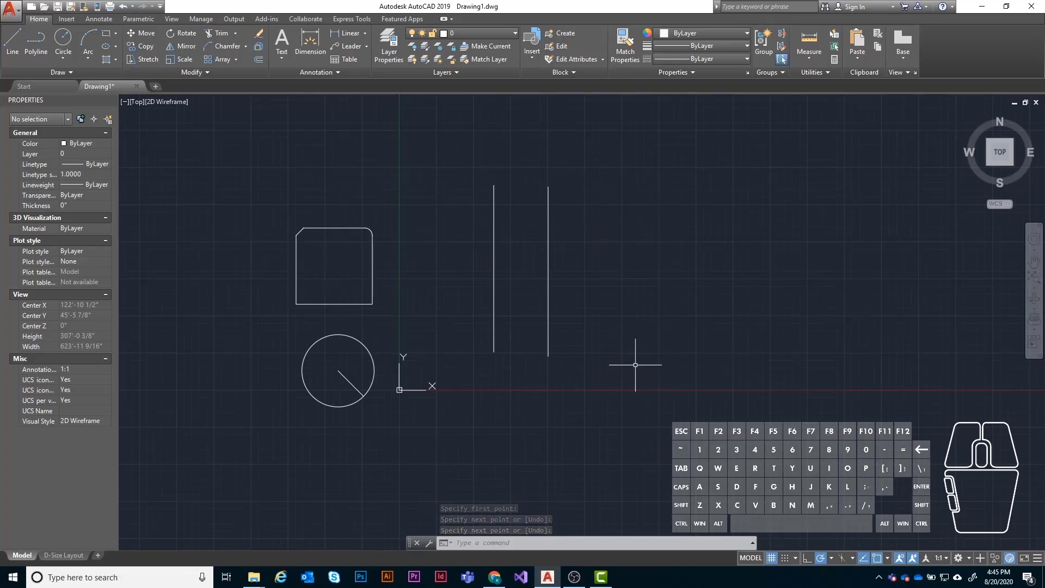
Step: Draw two more separate vertical lines of about the same length to the right of the existing pair, roughly evenly spaced
key(Return)
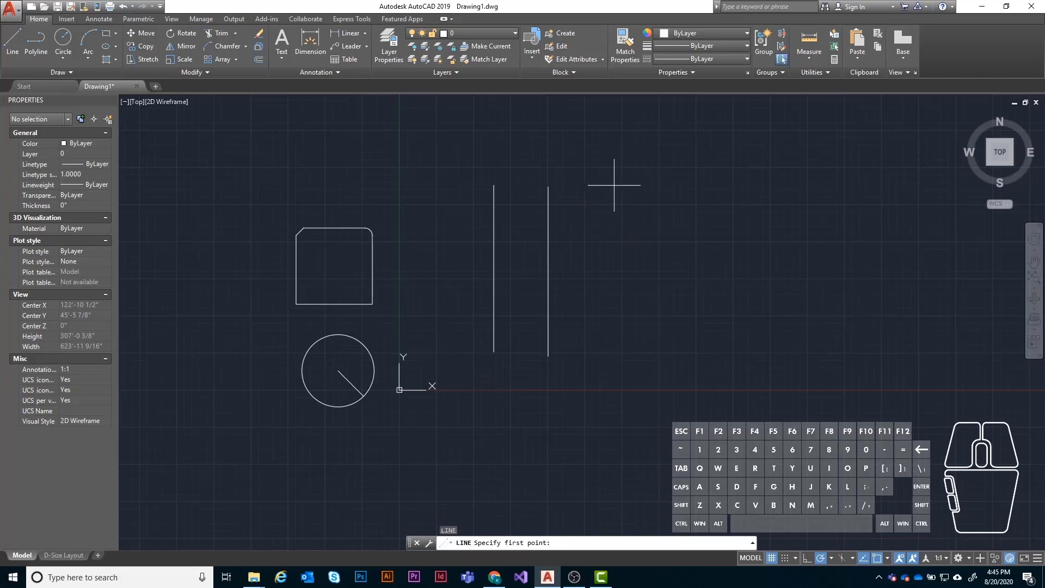
click(608, 183)
click(610, 355)
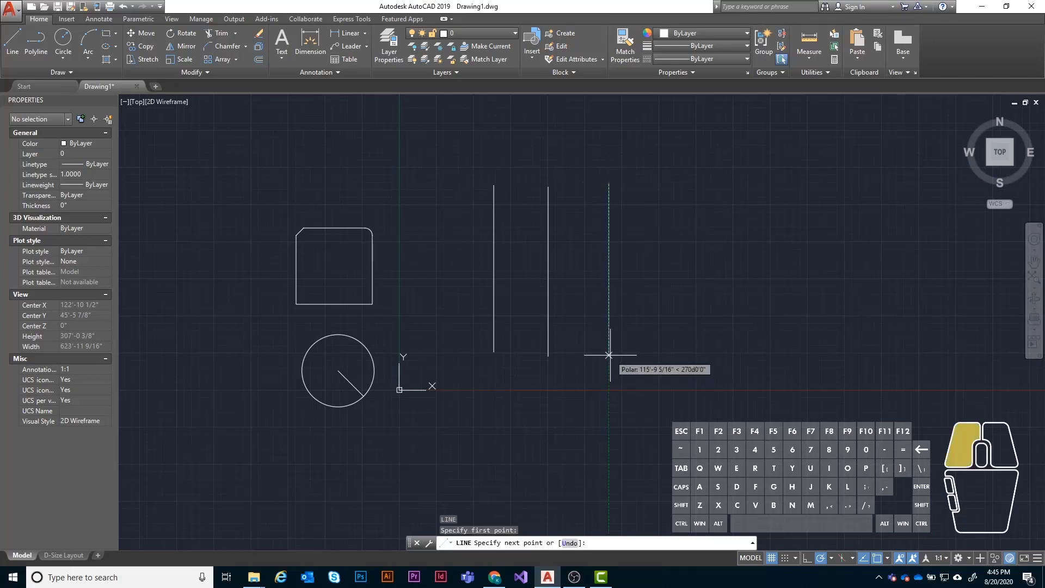
key(Return)
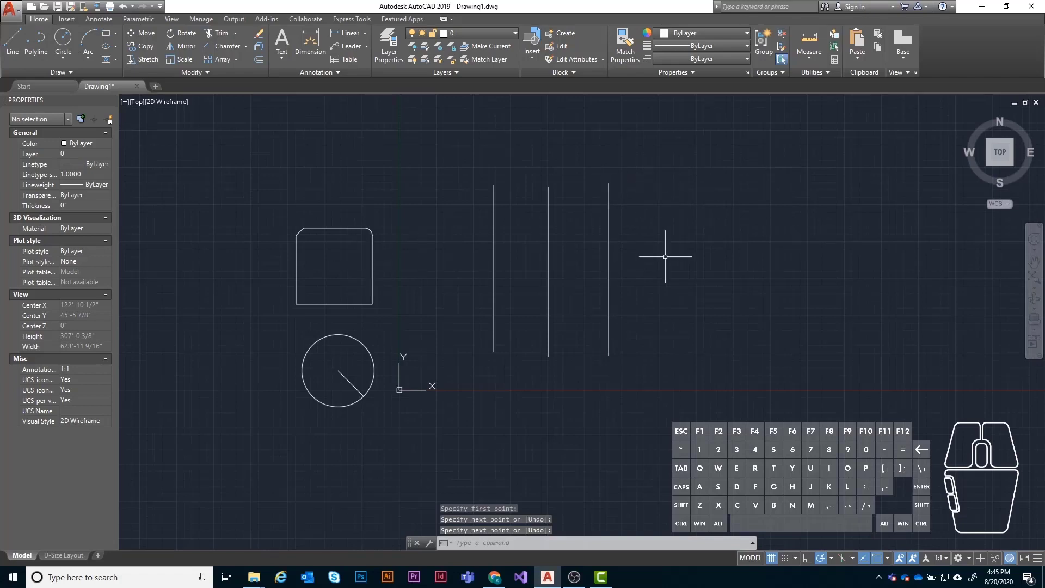
key(Return)
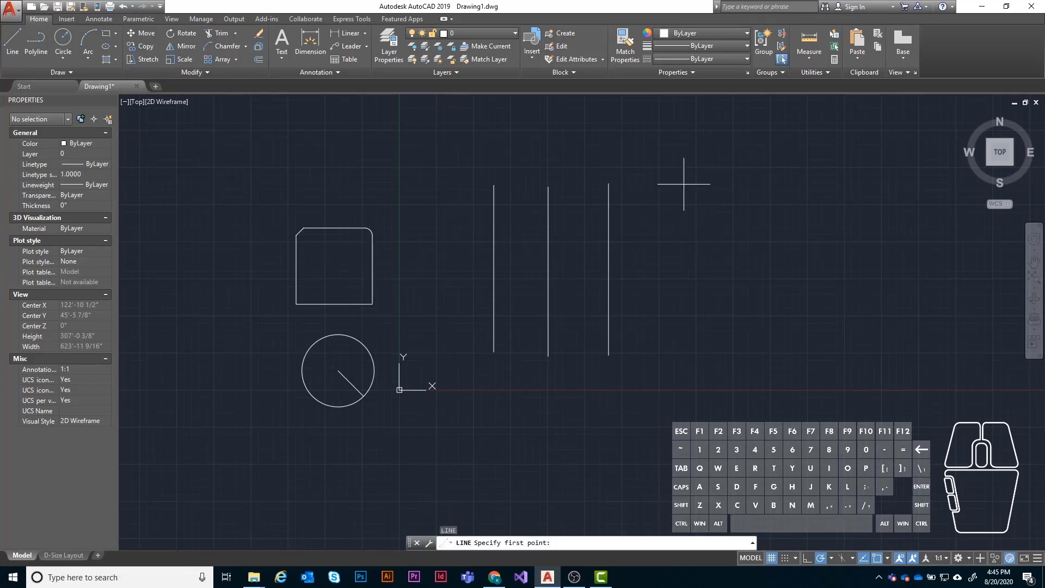
click(684, 184)
click(684, 351)
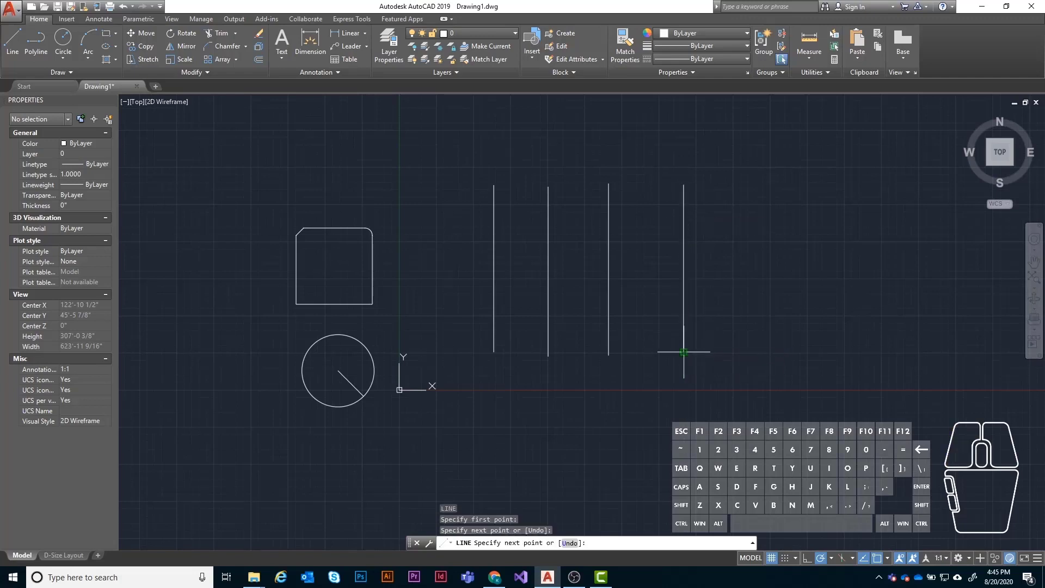
key(Return)
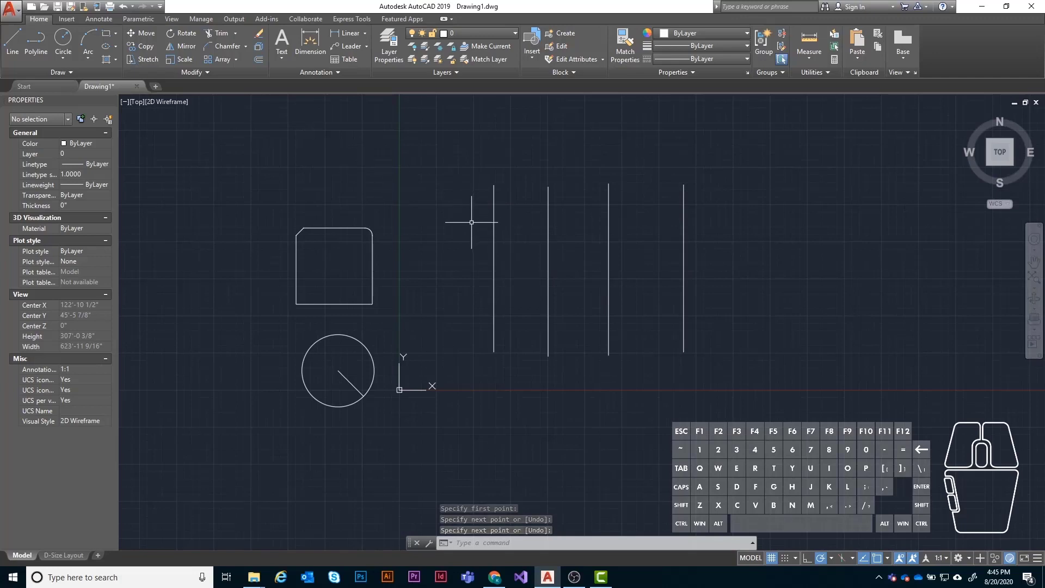
Step: Draw a horizontal line about 202' long crossing all four vertical lines near their midpoints
key(Return)
click(430, 268)
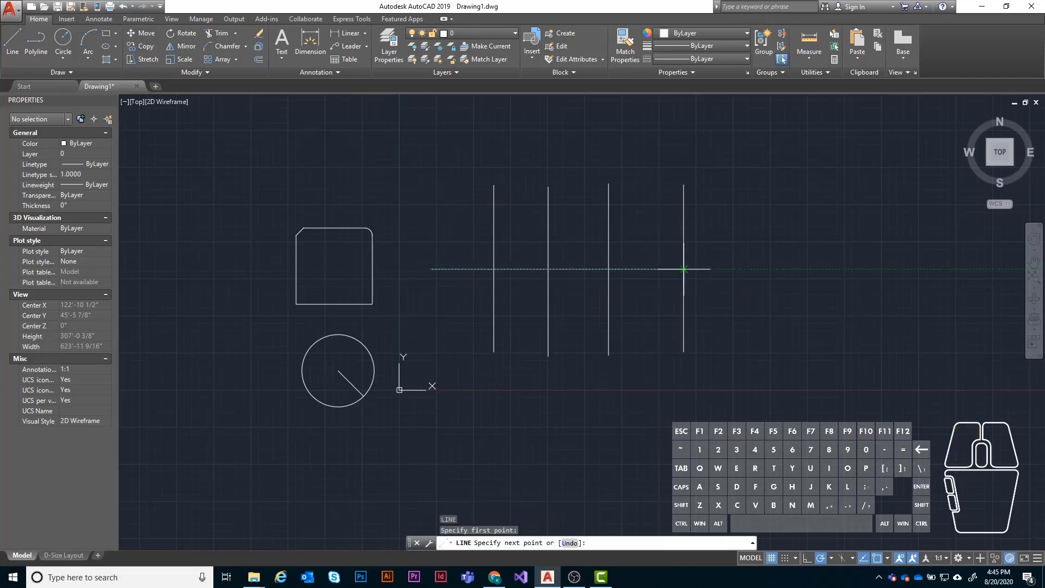
click(729, 268)
key(Return)
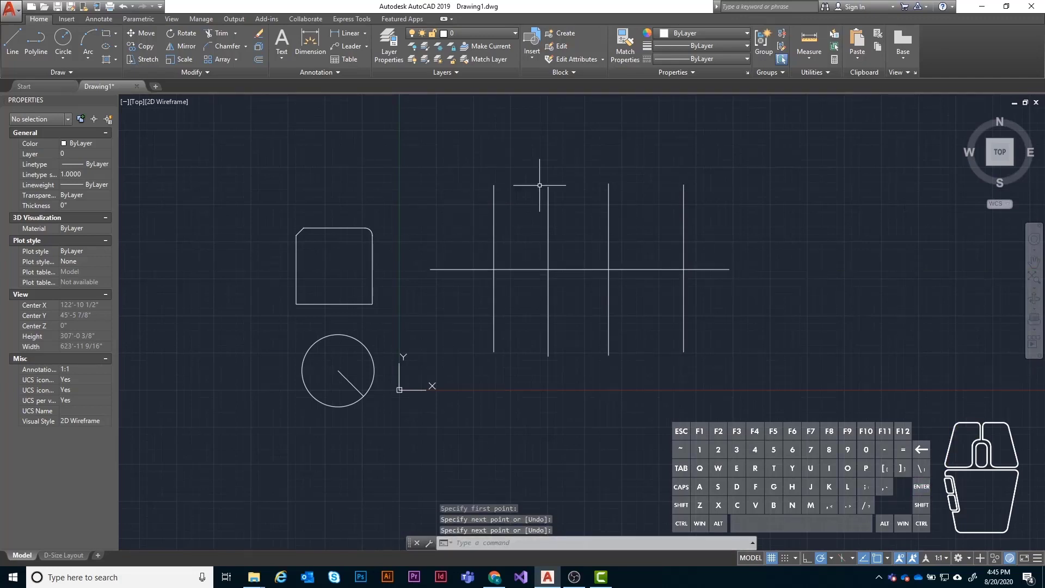
Step: Shorten the leftmost vertical line to about 31' by stretching its top endpoint straight down below the horizontal line, and clear the selection
click(494, 198)
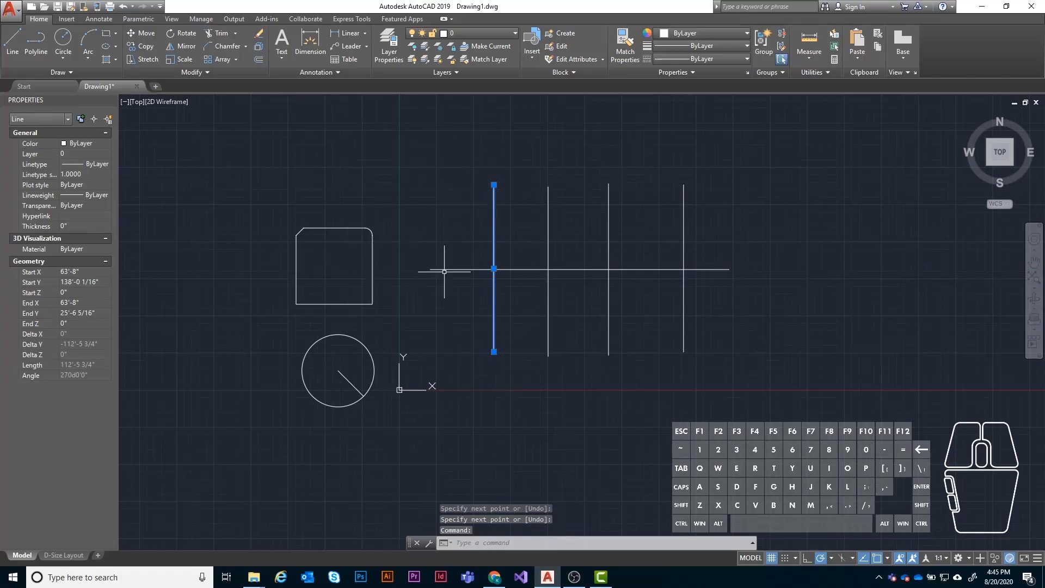
click(494, 185)
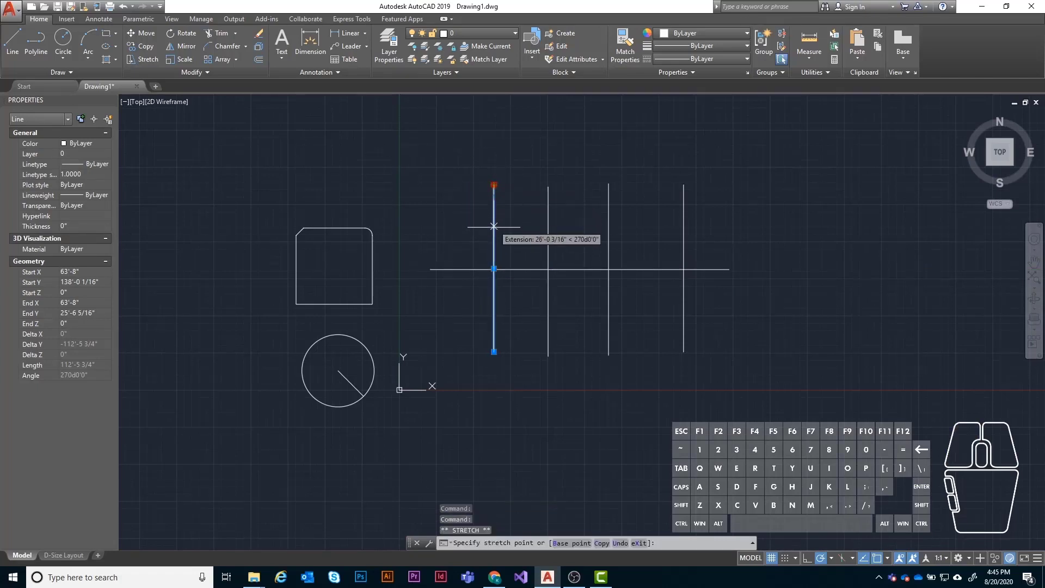
click(493, 306)
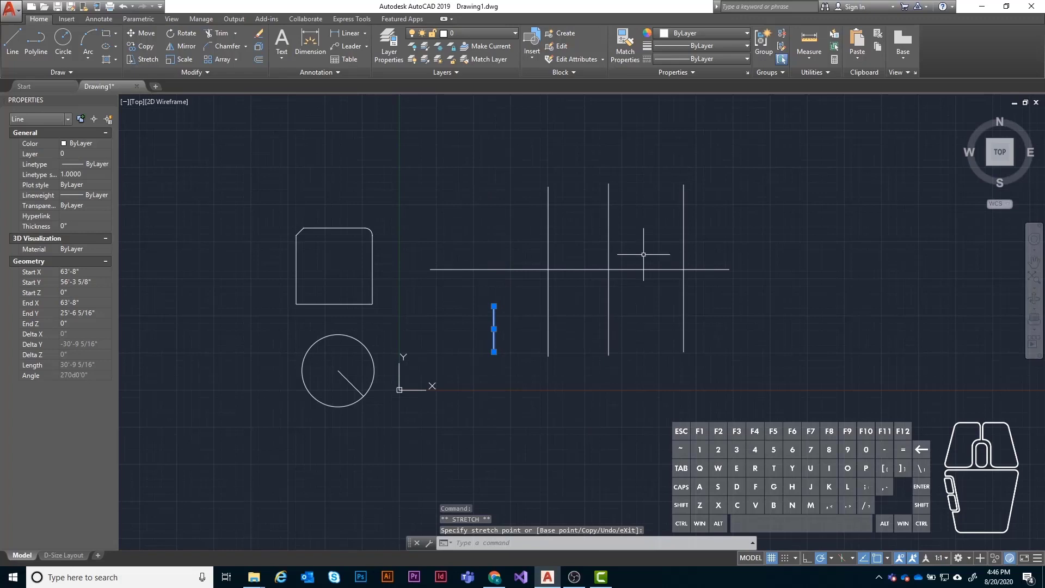
key(Escape)
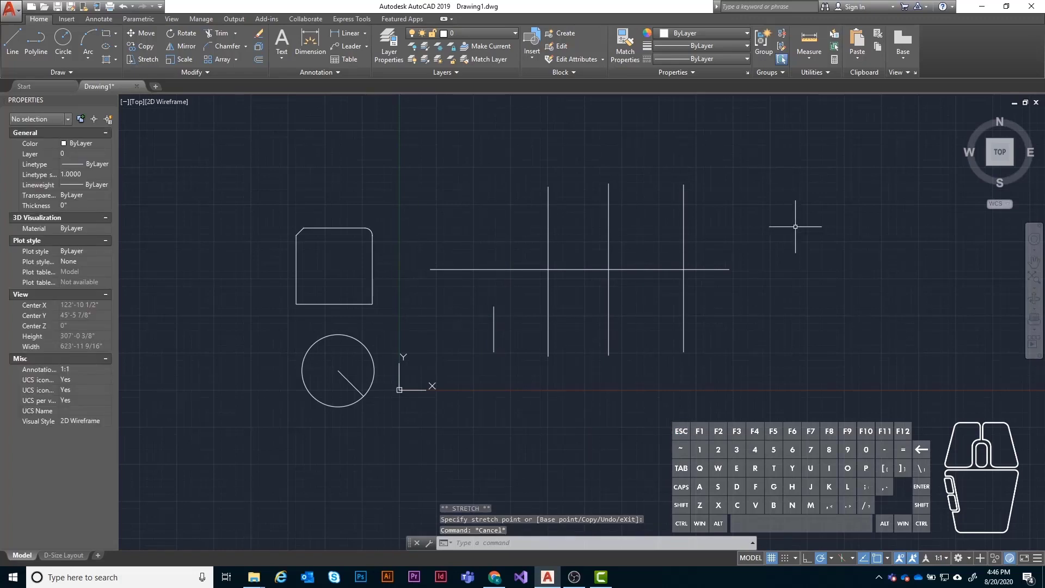
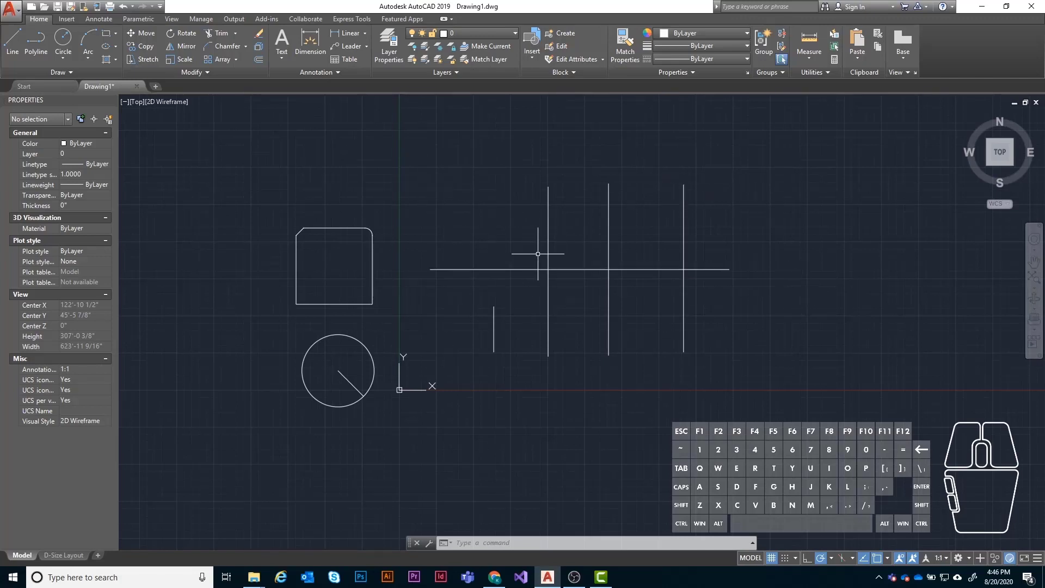
Step: With the horizontal line as cutting edge, trim the second and fourth vertical lines above it and the third vertical line below it
click(441, 268)
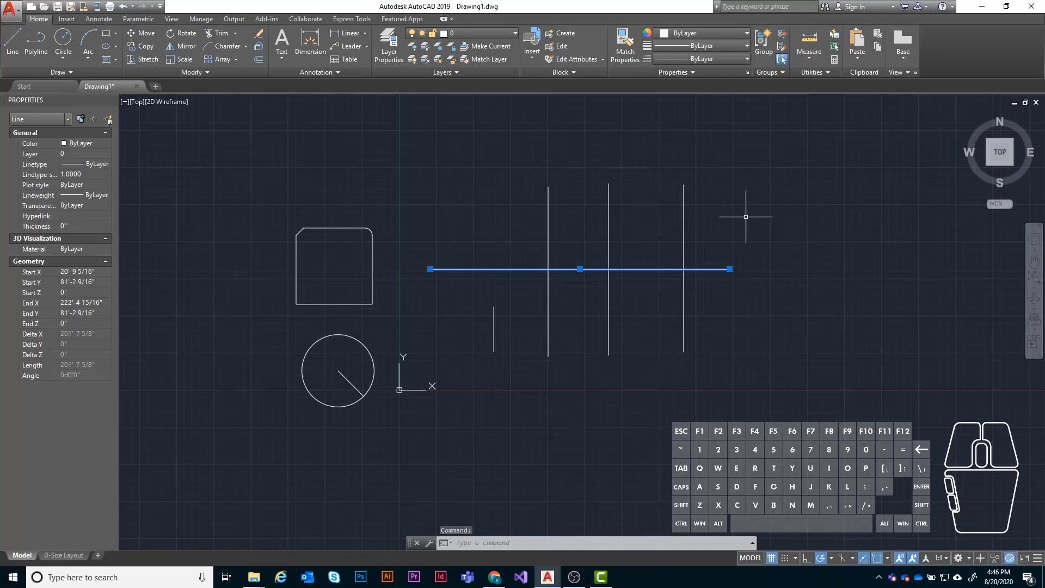
text(trim)
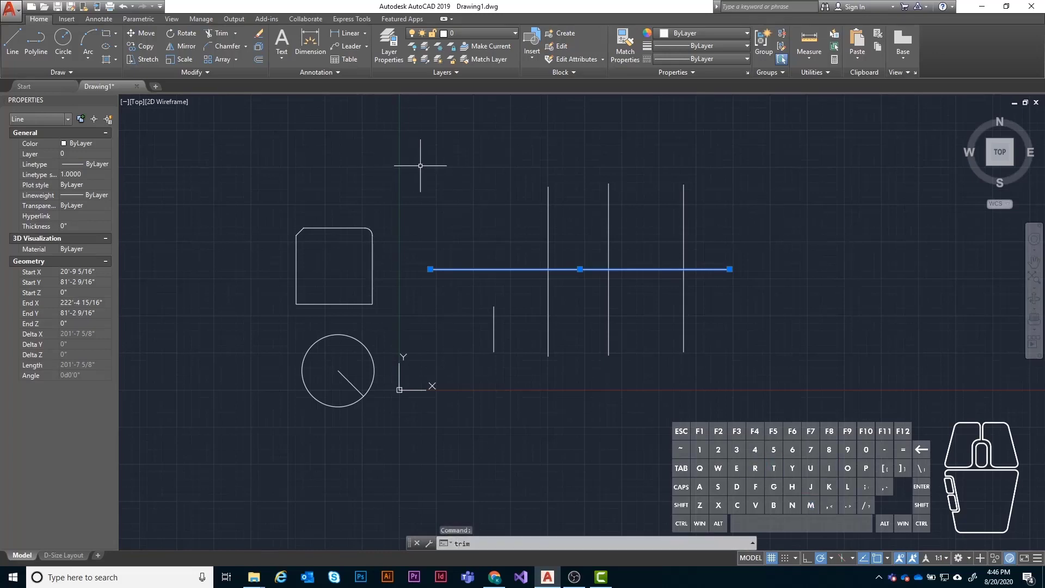
key(Return)
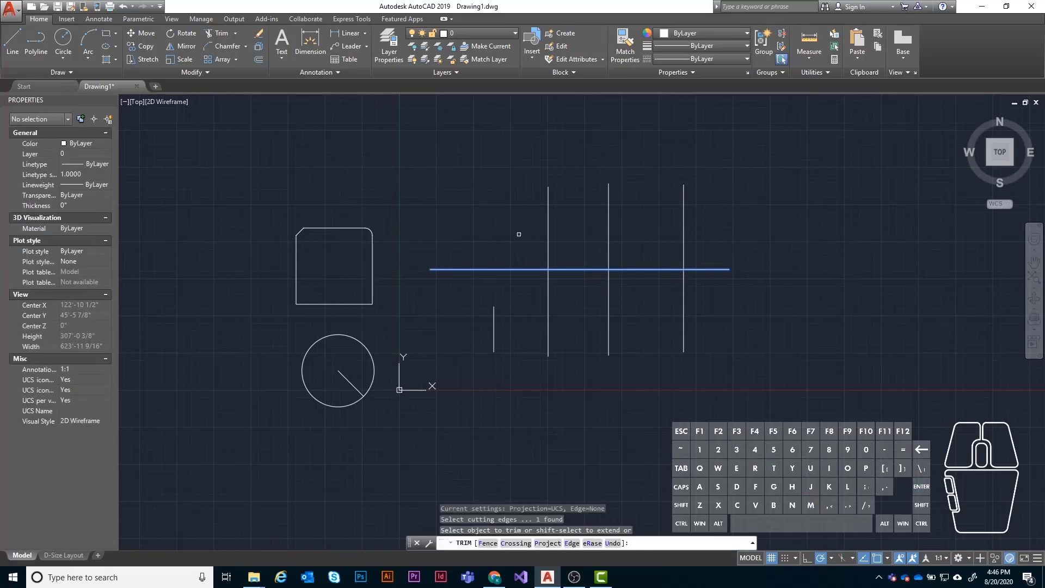
click(494, 322)
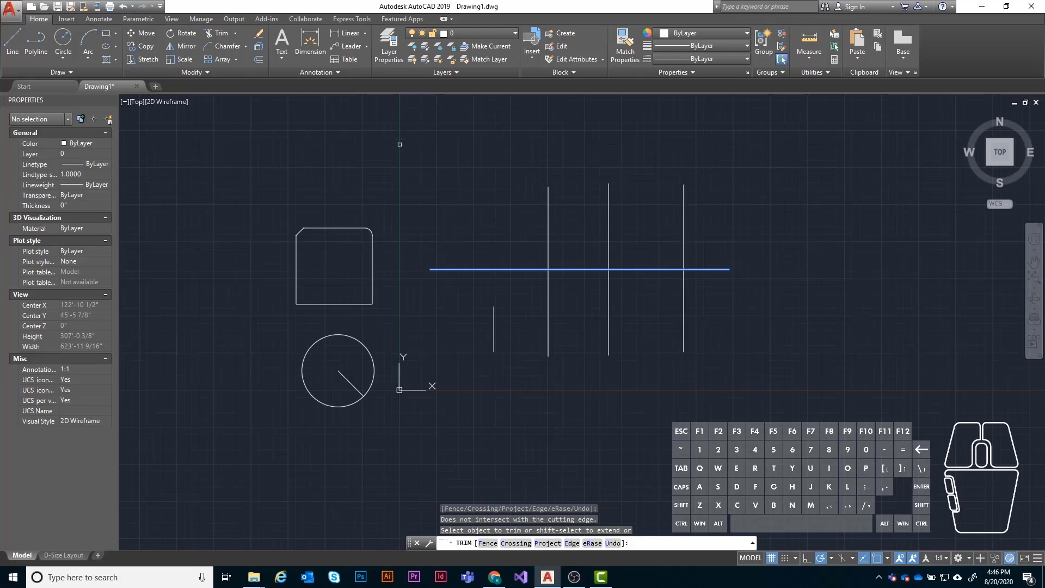
click(547, 226)
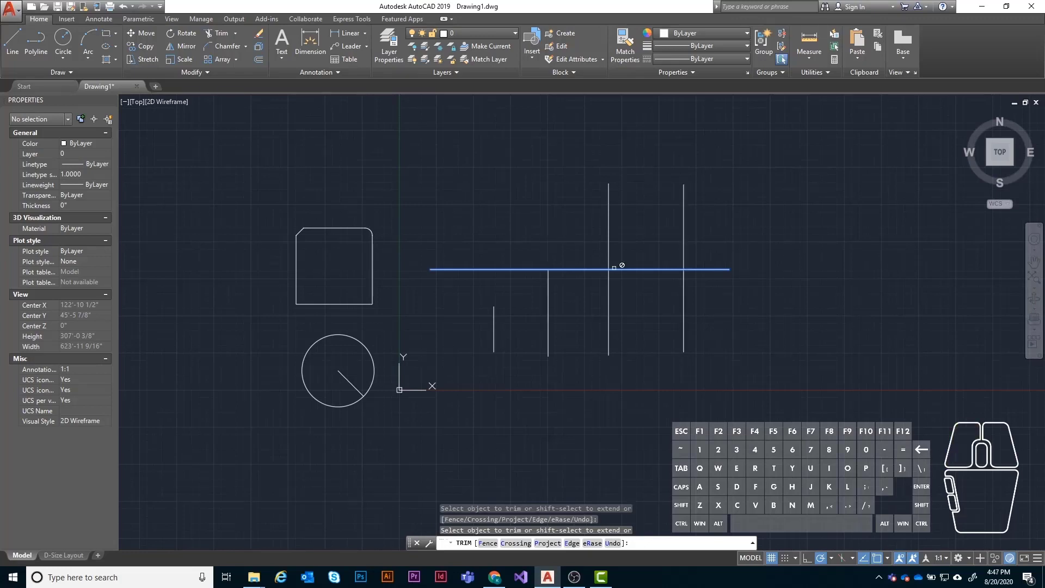
click(609, 302)
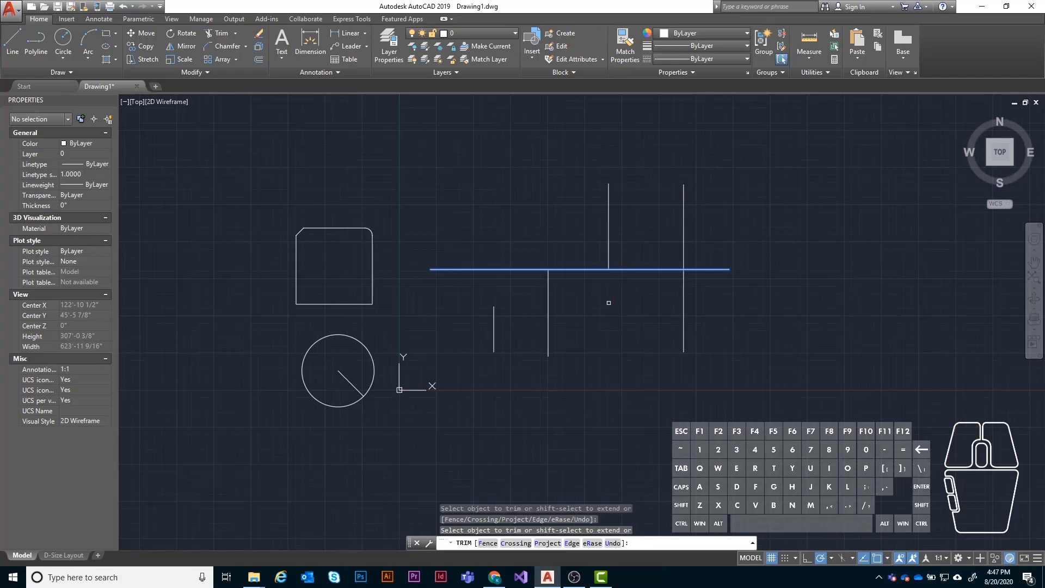
click(685, 241)
click(608, 234)
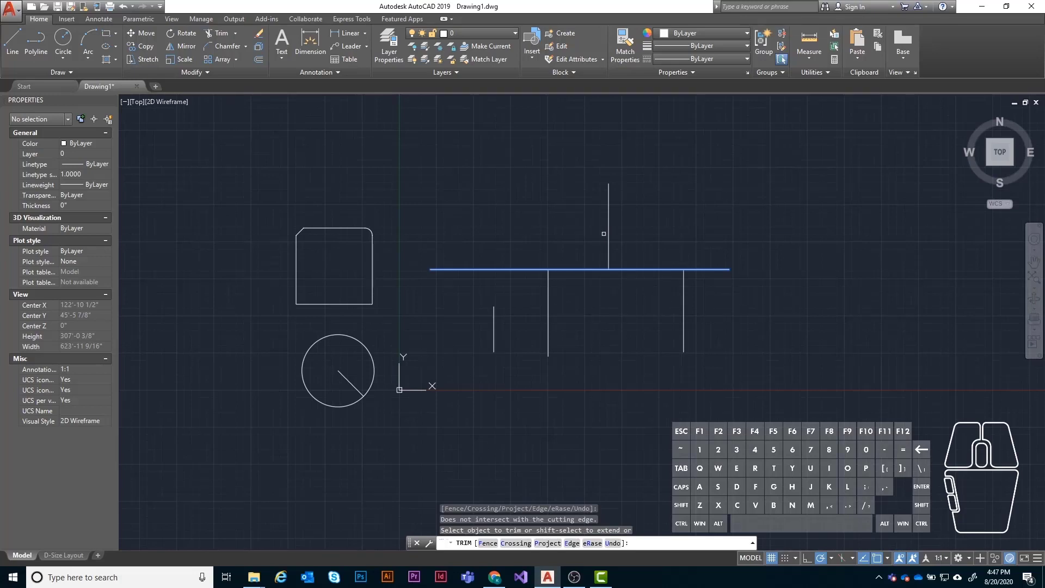
key(Escape)
Step: Undo the Trim operation on the vertical lines
scroll(559, 233, down, 2)
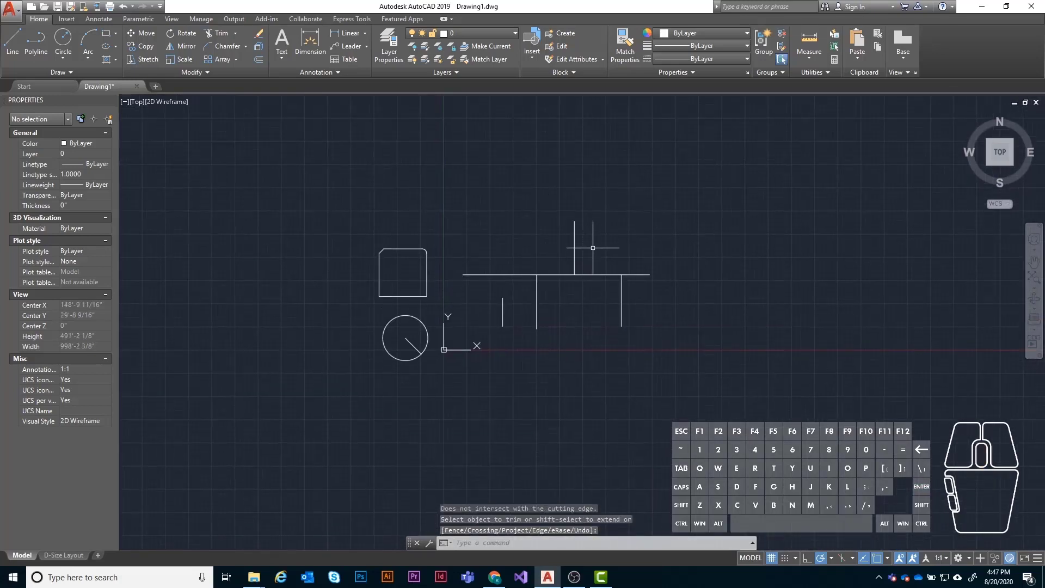
key(ctrl+z)
key(ctrl+z)
scroll(711, 222, up, 1)
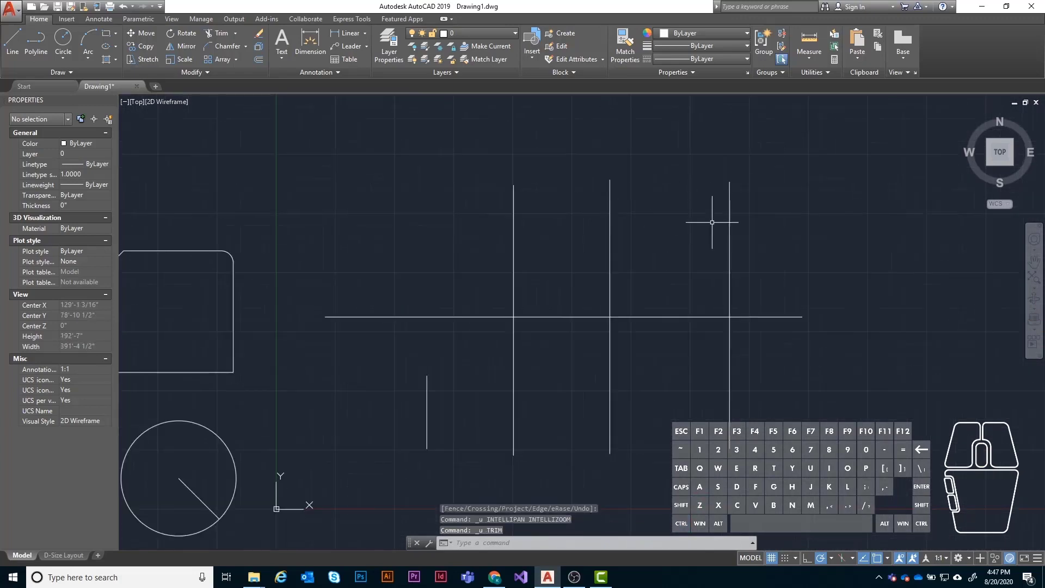
middle_drag(711, 222, 587, 217)
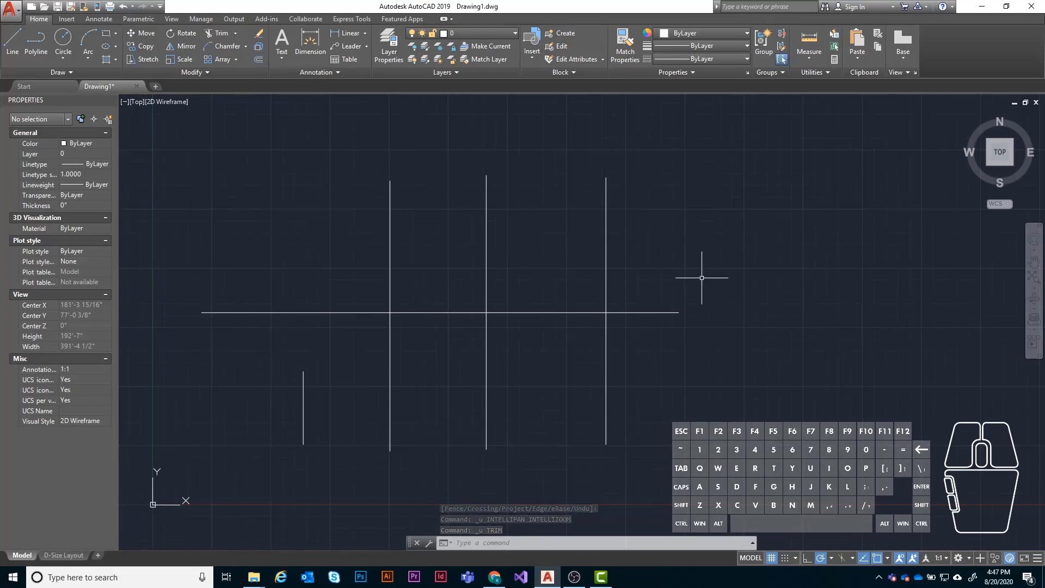
scroll(740, 307, down, 2)
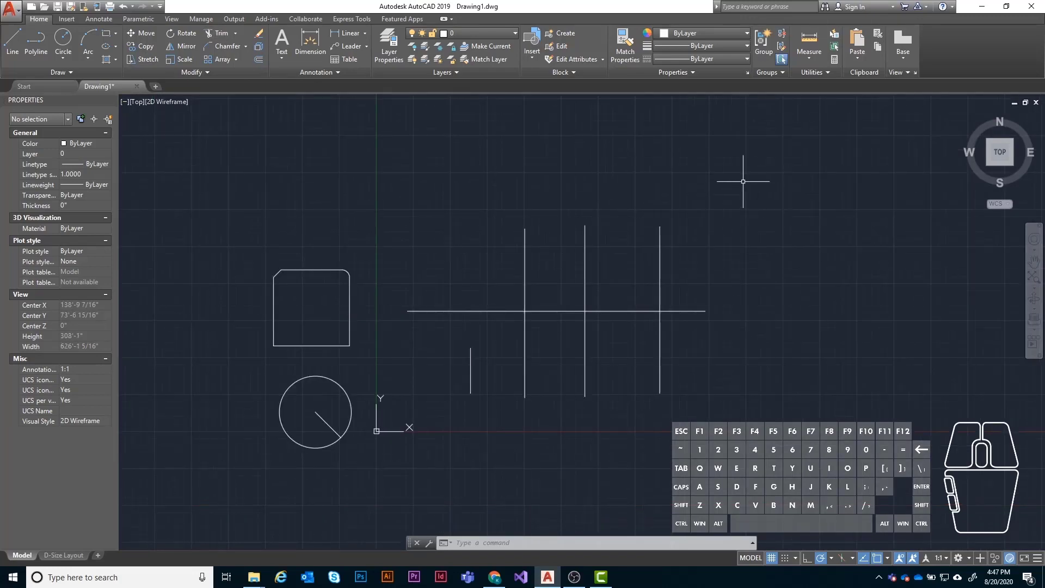
Step: Using the horizontal and three tall vertical lines as cutting edges, trim the horizontal's left end and third span, and the middle tall vertical's upper half
click(743, 181)
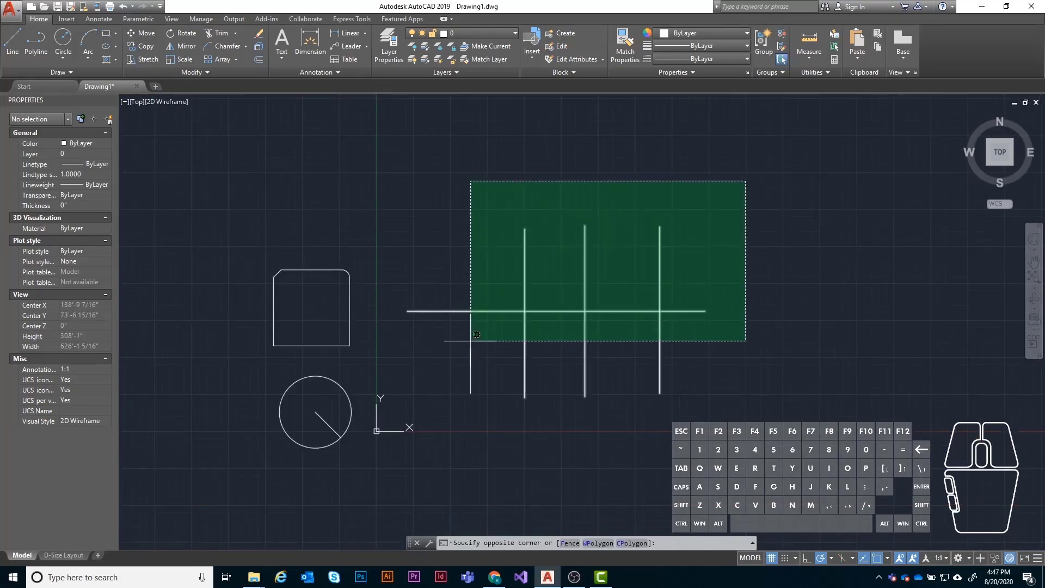
click(516, 316)
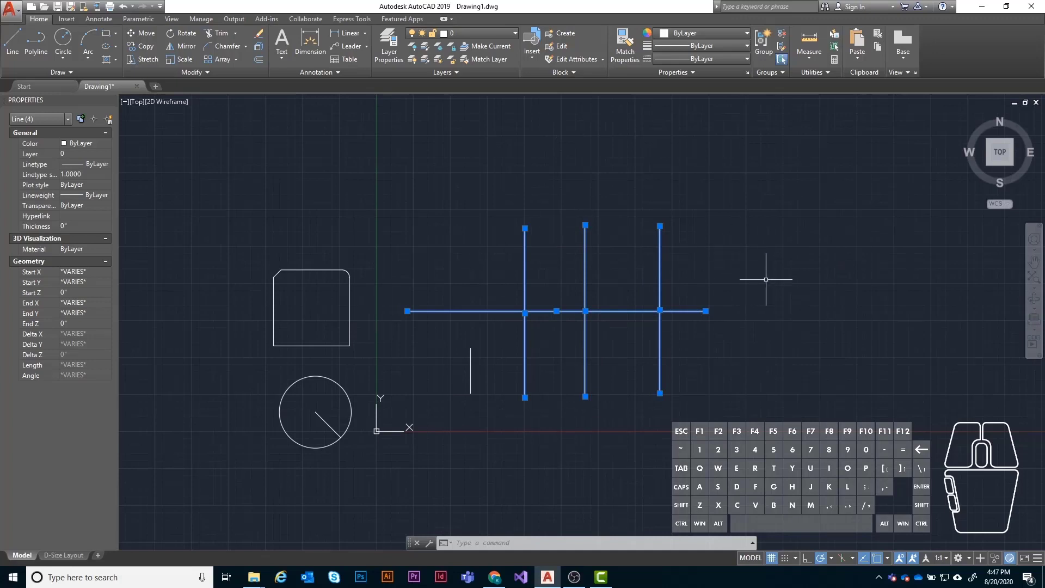
middle_drag(646, 279, 613, 261)
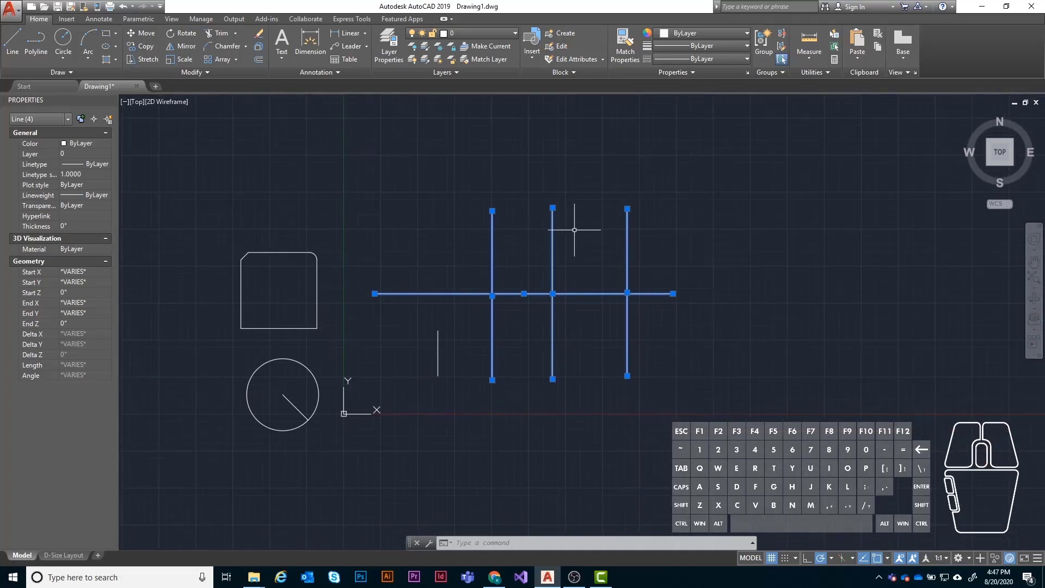
click(223, 35)
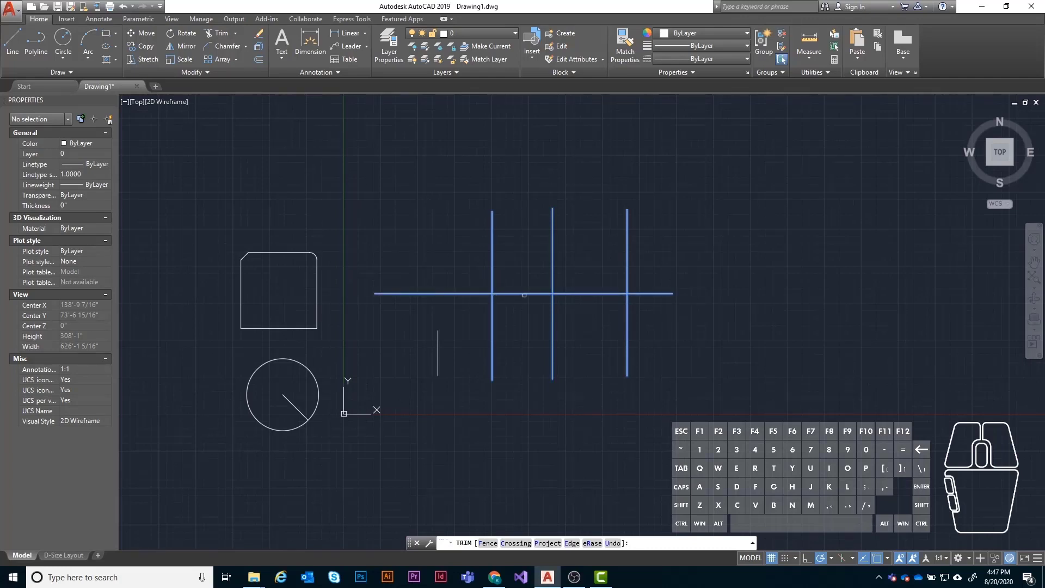
click(438, 361)
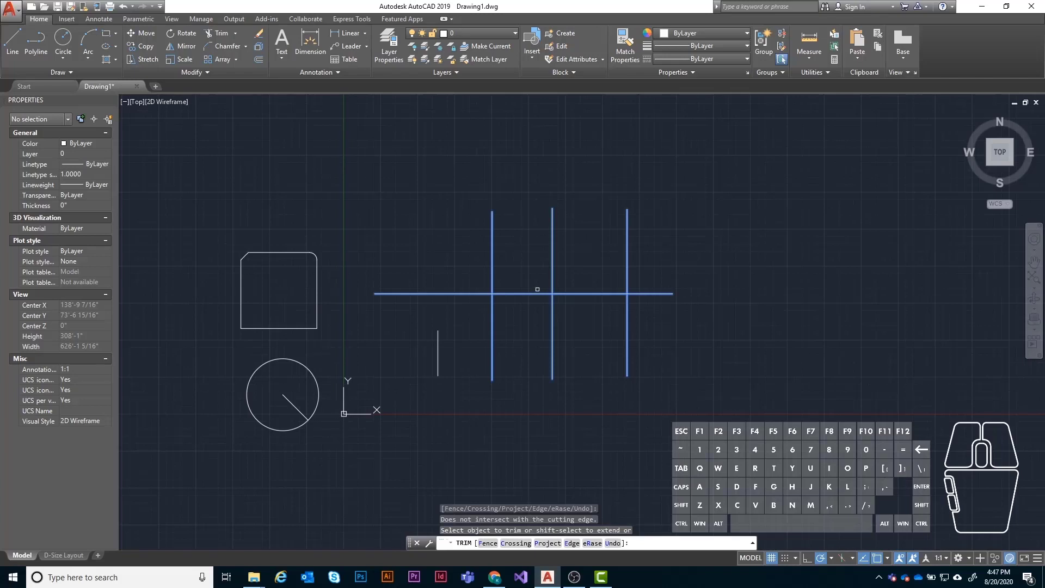
click(588, 294)
click(394, 293)
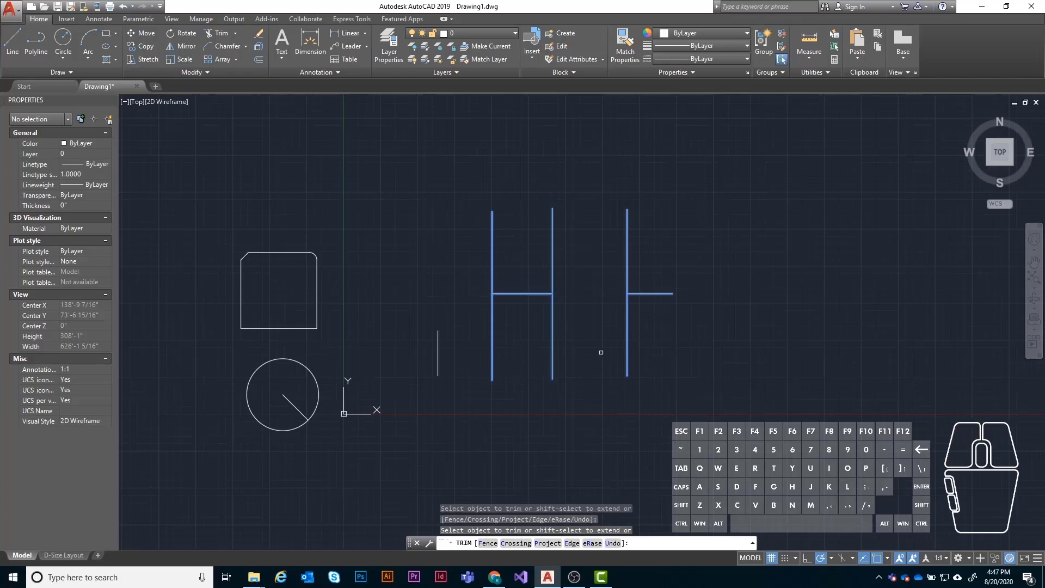
click(552, 240)
Step: Undo the trims on the horizontal and vertical lines and end the Trim command
key(ctrl+z)
key(ctrl+z)
key(ctrl+z)
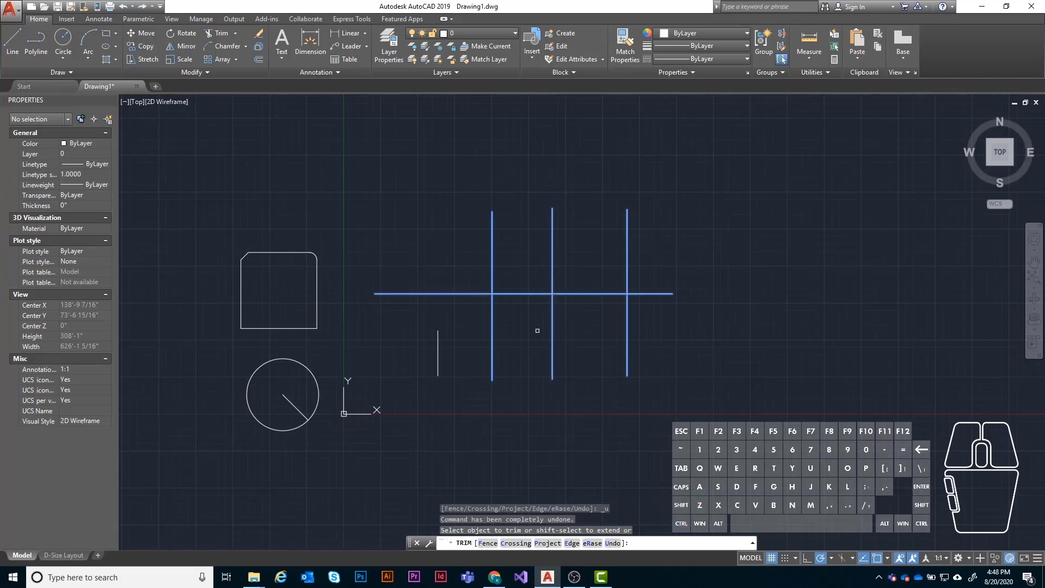
key(Escape)
Step: Extend the short leftmost vertical line up to the horizontal line
scroll(435, 265, down, 3)
scroll(578, 296, up, 5)
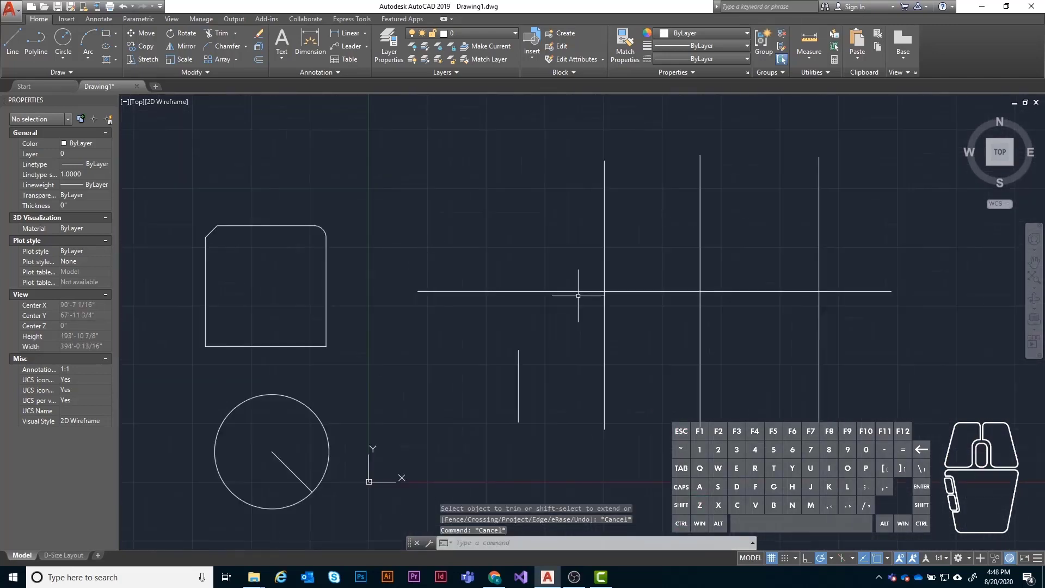
middle_drag(578, 295, 503, 288)
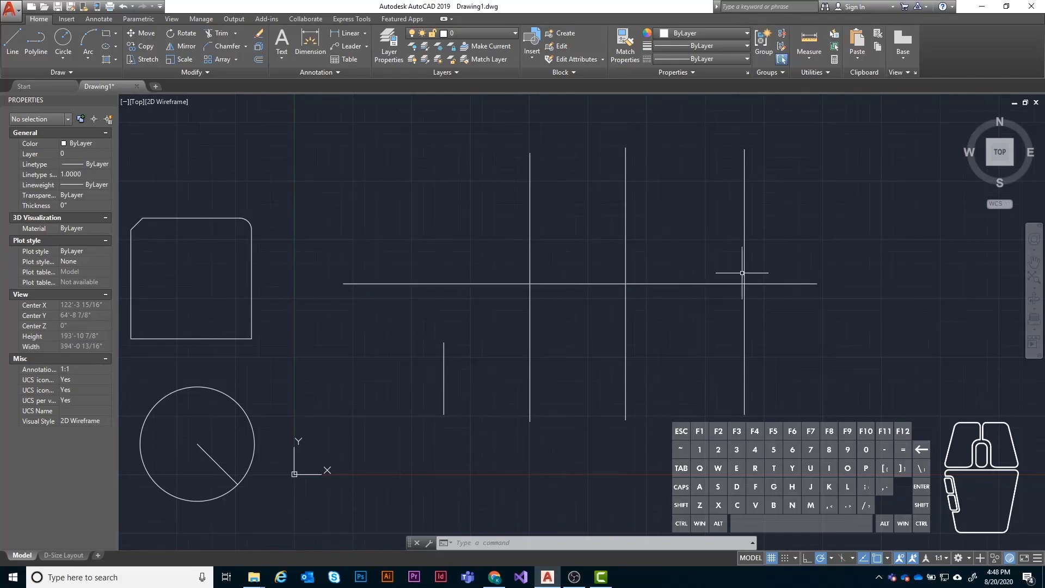
click(381, 284)
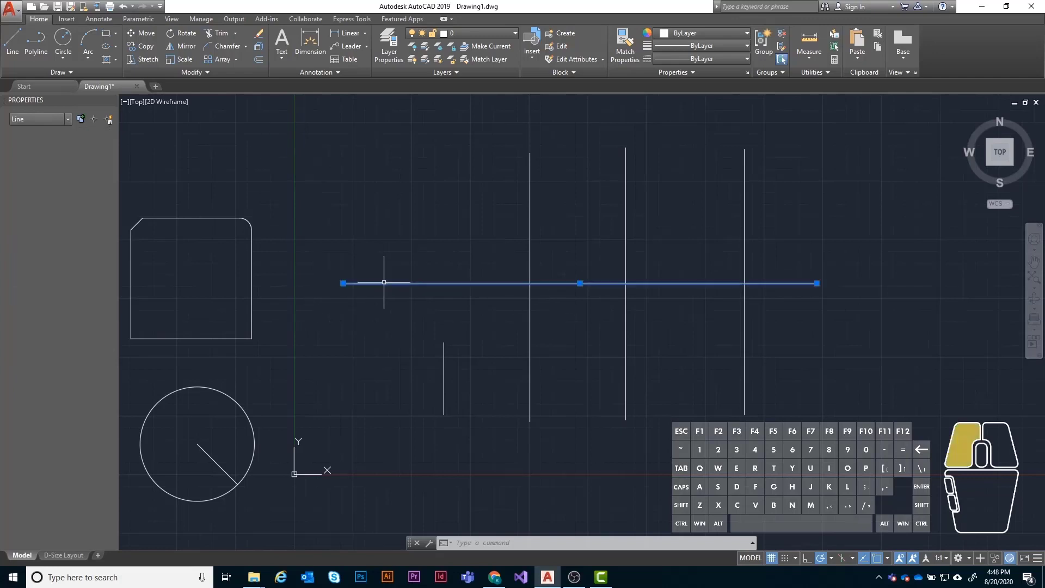
click(236, 36)
click(224, 71)
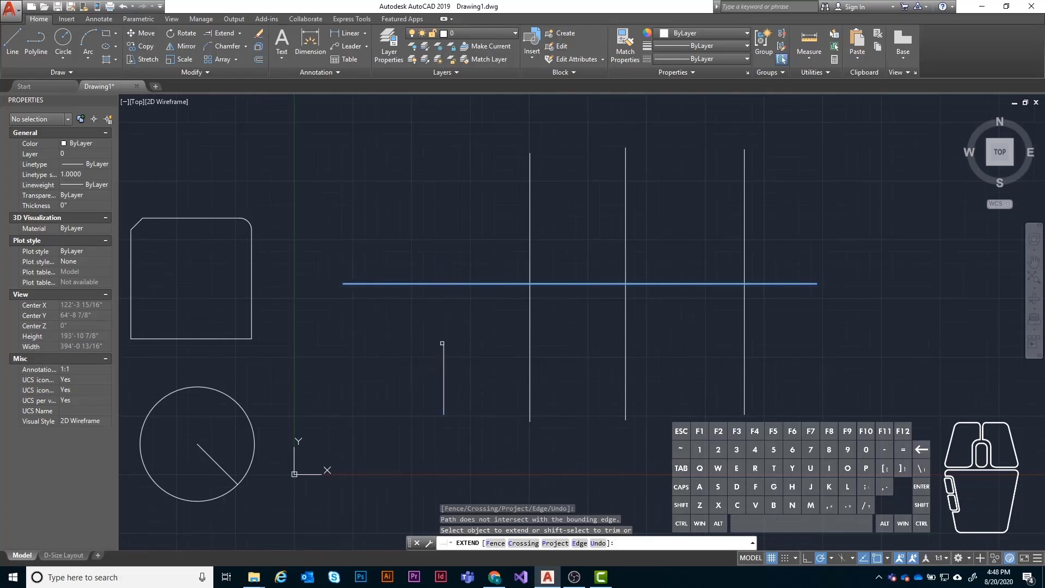
click(443, 345)
key(Escape)
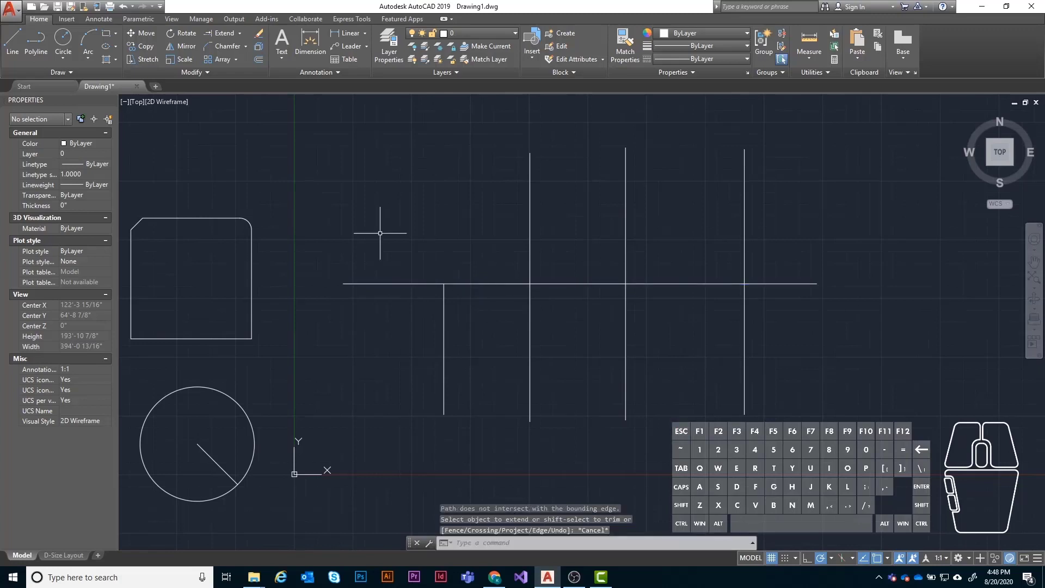
Step: Copy the horizontal line to the right, level with the original and leaving a small gap beyond its right end
middle_drag(744, 244, 672, 260)
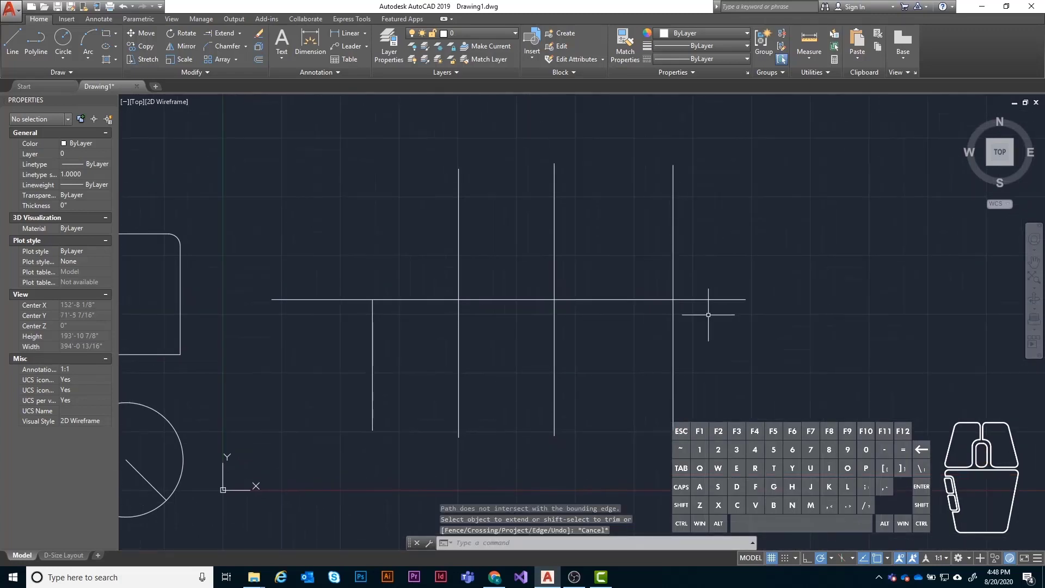
scroll(552, 276, down, 2)
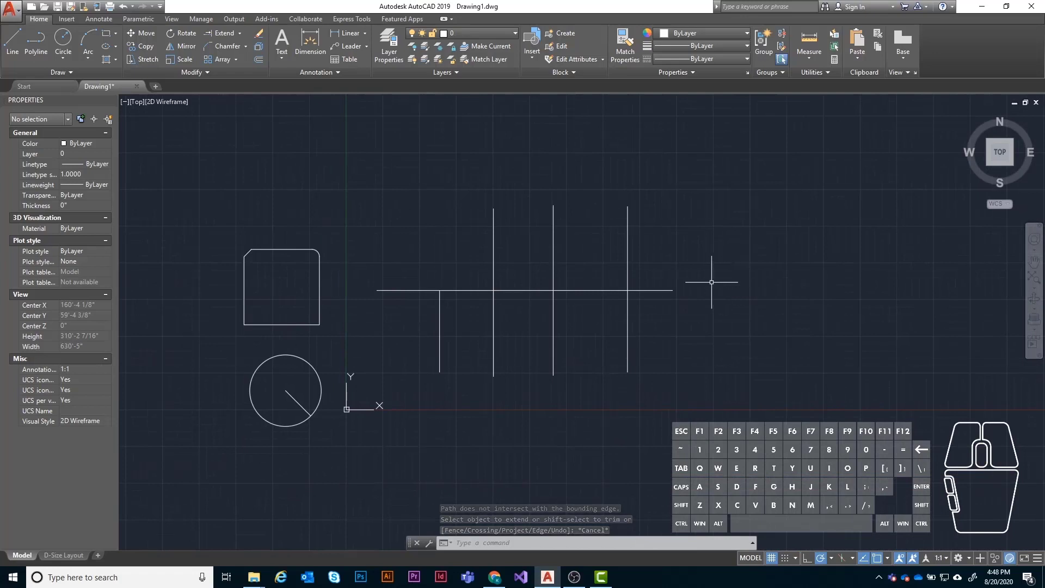
scroll(638, 288, up, 2)
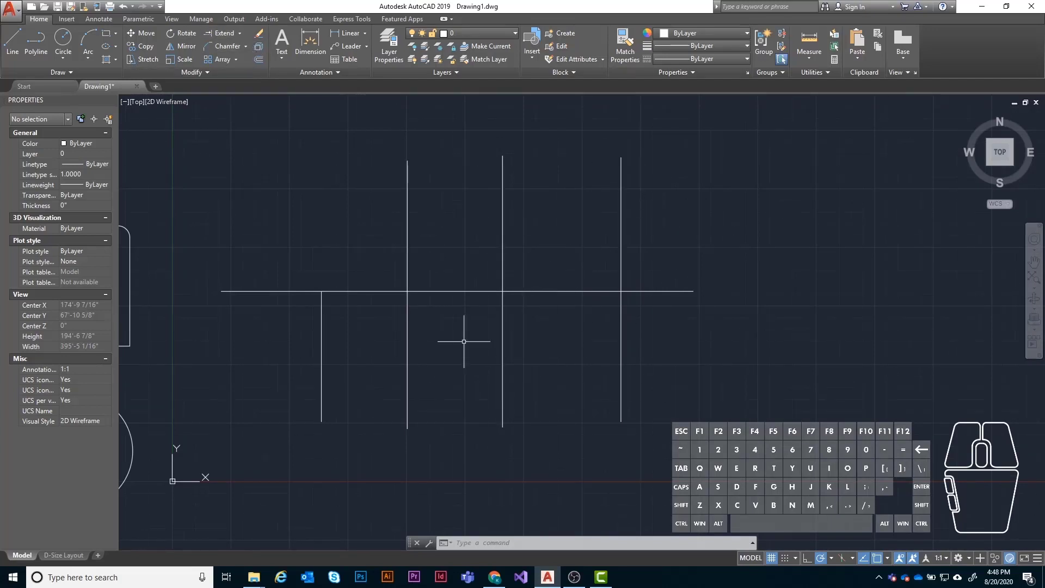
click(560, 291)
scroll(382, 240, down, 2)
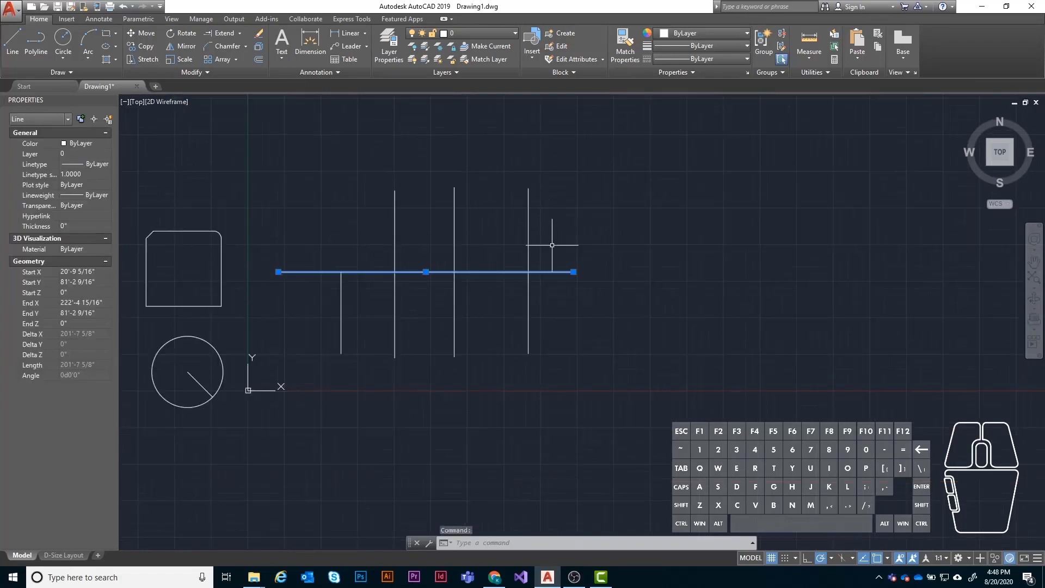
text(cop)
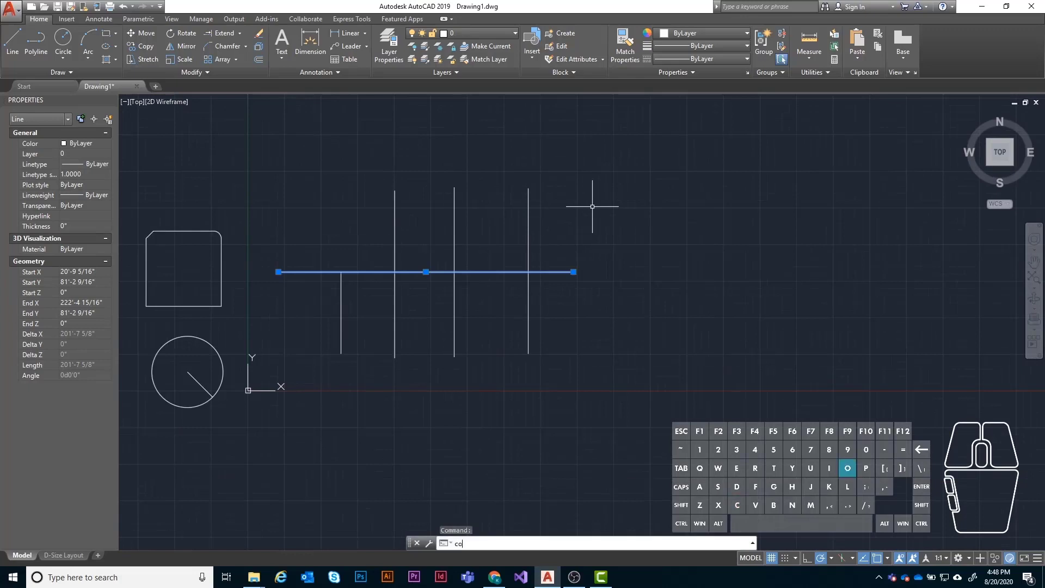
key(Return)
click(645, 339)
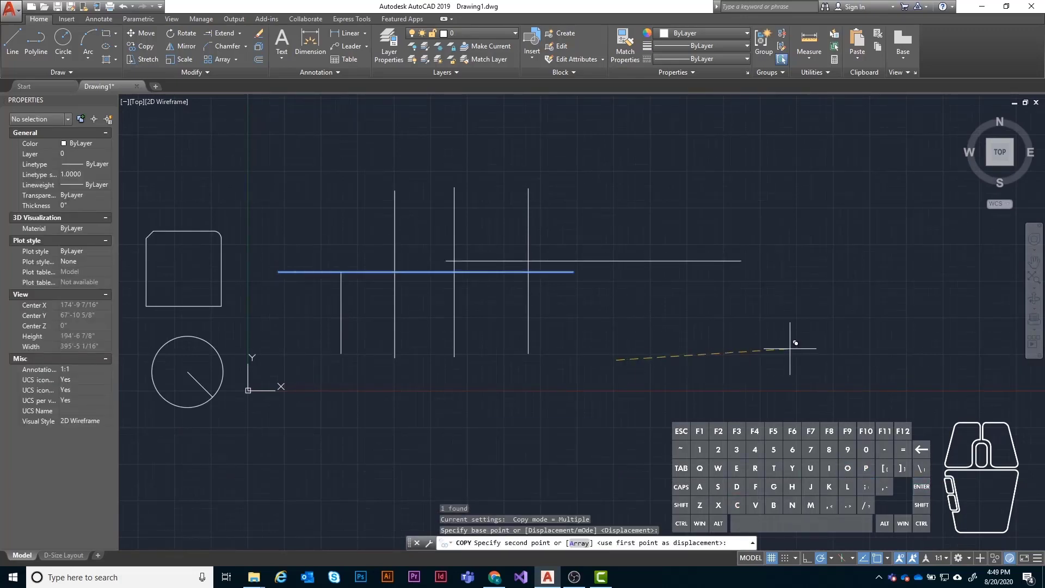
click(963, 361)
key(Escape)
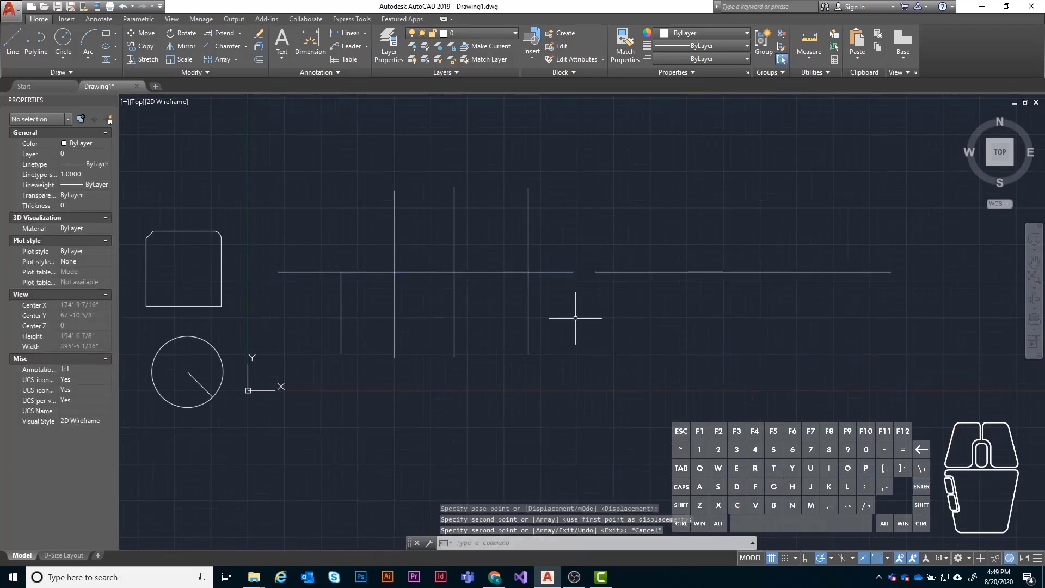
Step: Copy the fourth vertical line about 71' to the right so it crosses the copied horizontal line near its left end
drag(572, 310, 504, 326)
text(copy)
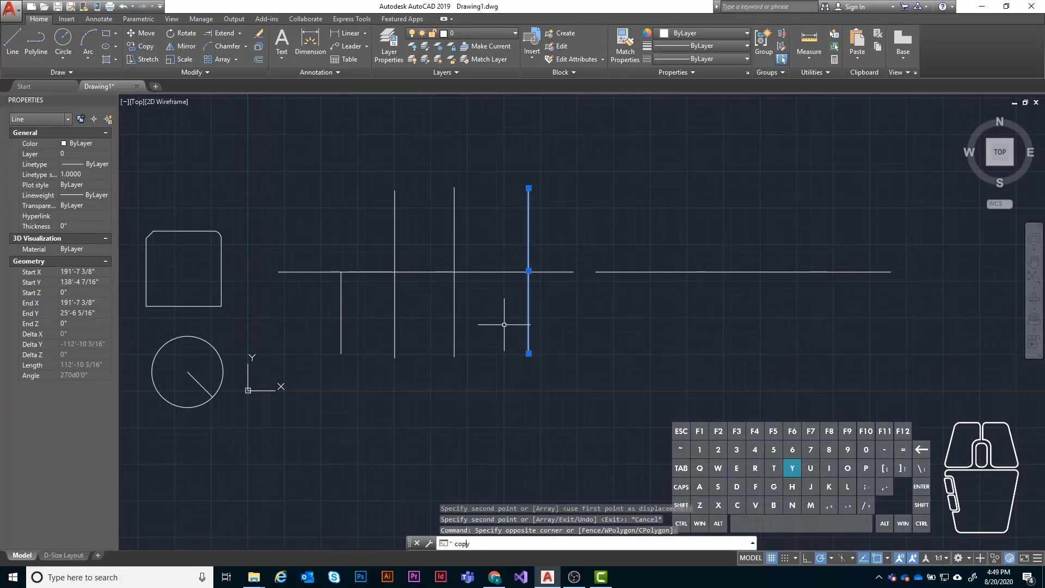
key(Return)
click(612, 349)
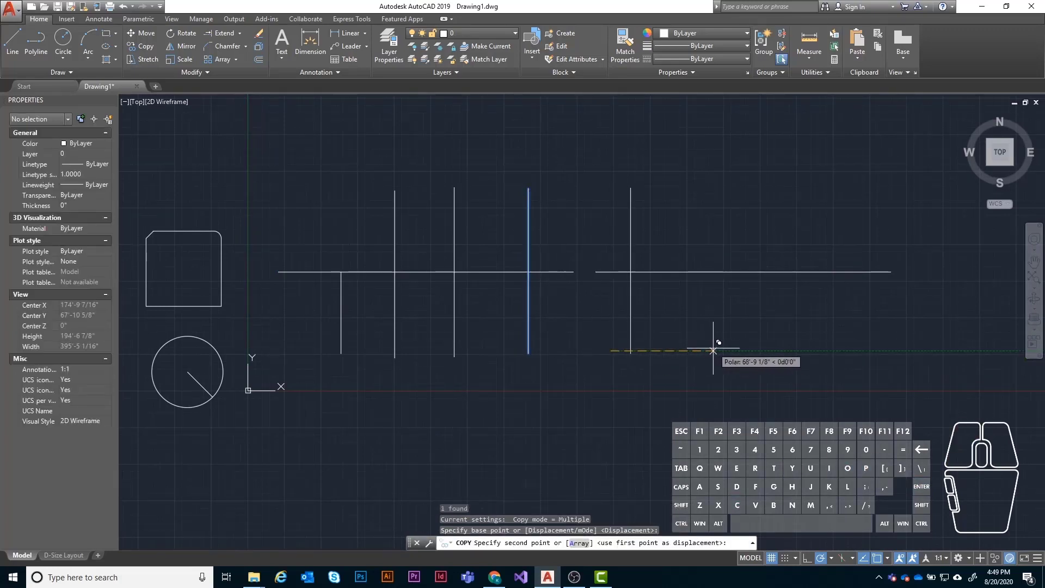
click(716, 350)
key(Escape)
Step: Fillet the original horizontal line and the fourth vertical line at radius 0, keeping the horizontal's left part and the vertical's lower part
scroll(592, 272, up, 4)
mouse_move(590, 271)
middle_down()
mouse_move(543, 275)
mouse_move(518, 299)
middle_up()
scroll(540, 276, down, 2)
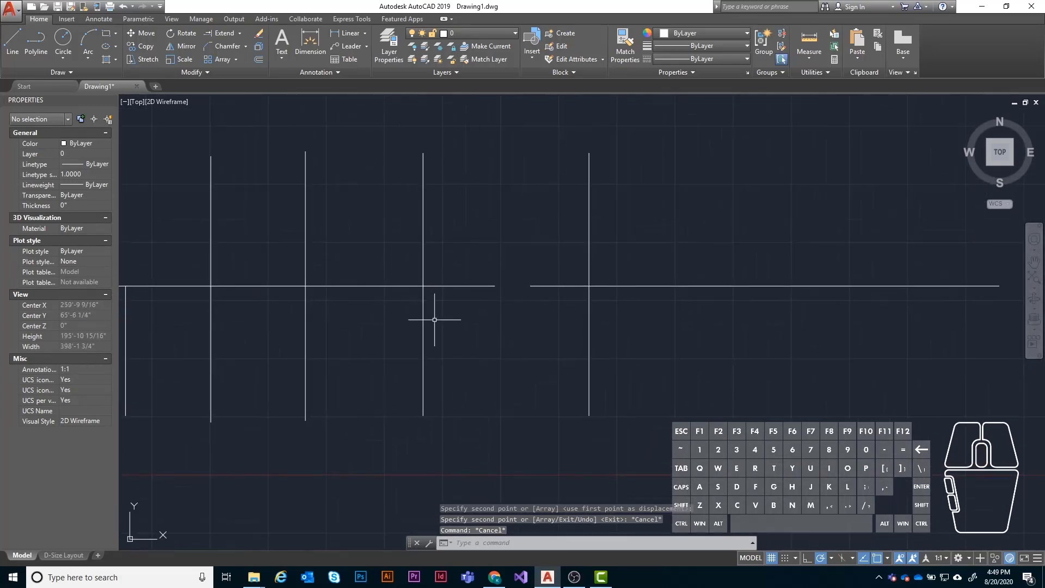
click(245, 46)
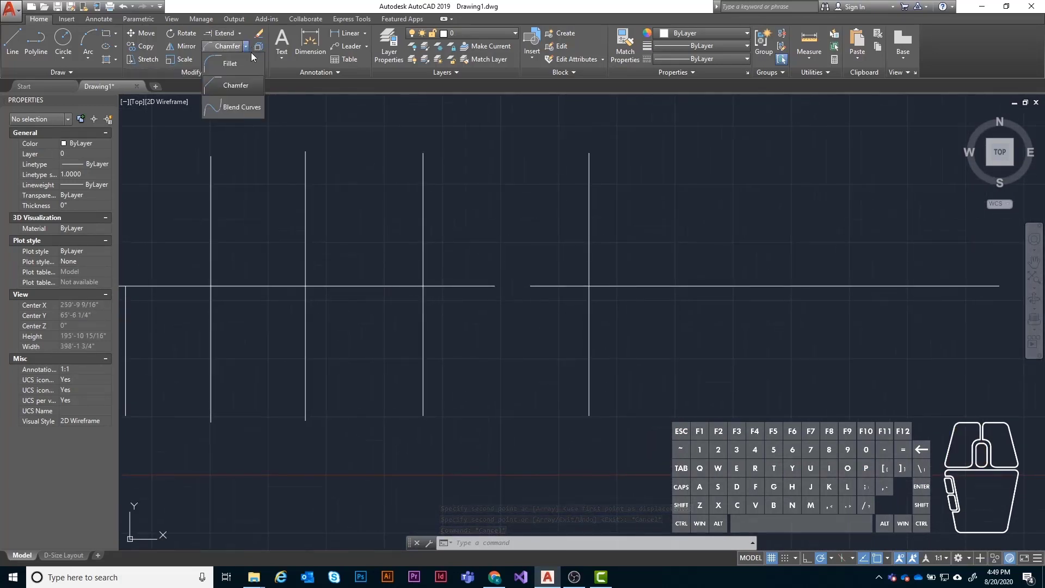
click(220, 65)
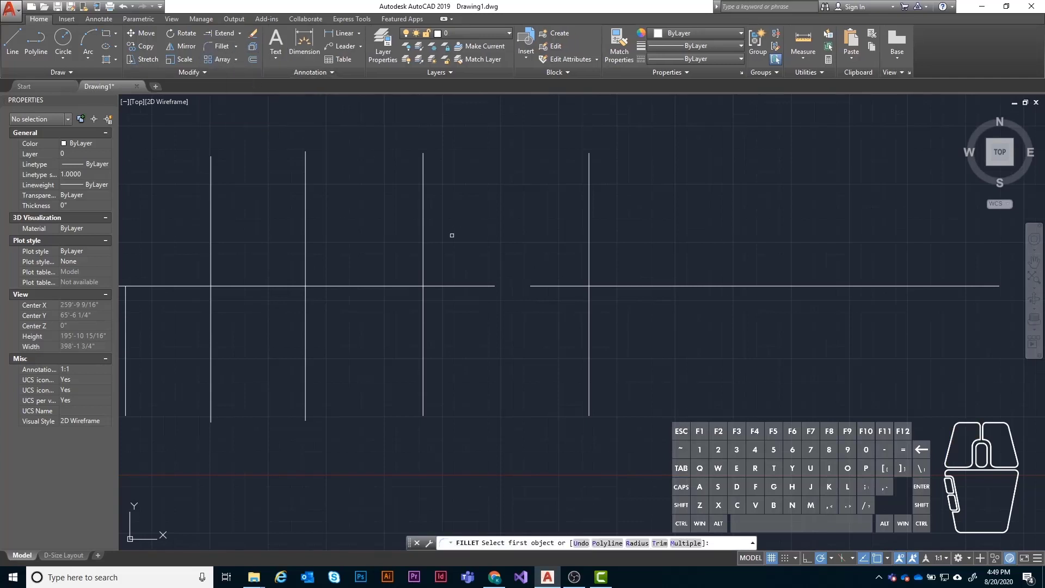
click(635, 543)
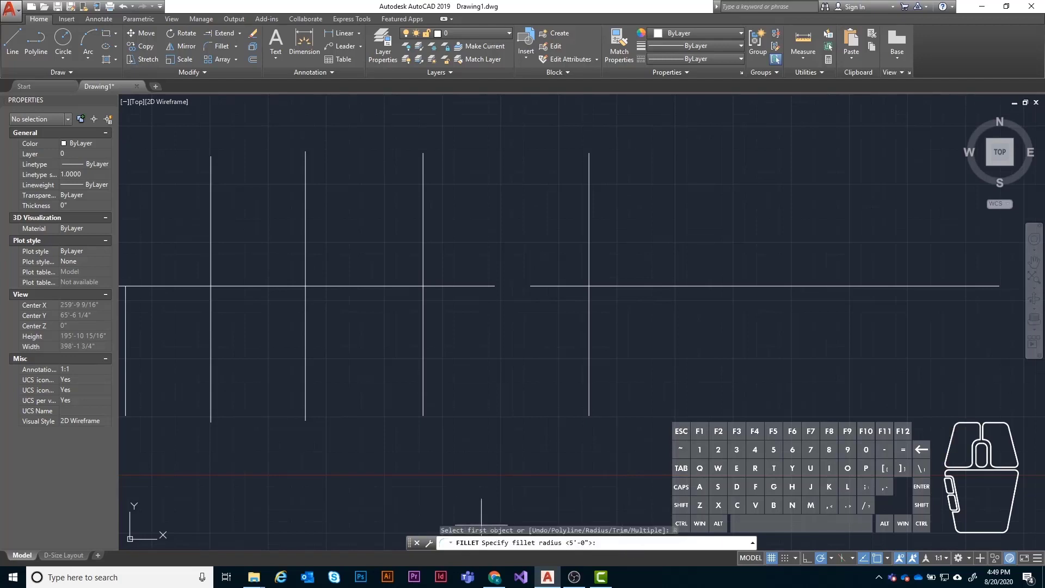
text(0)
key(Return)
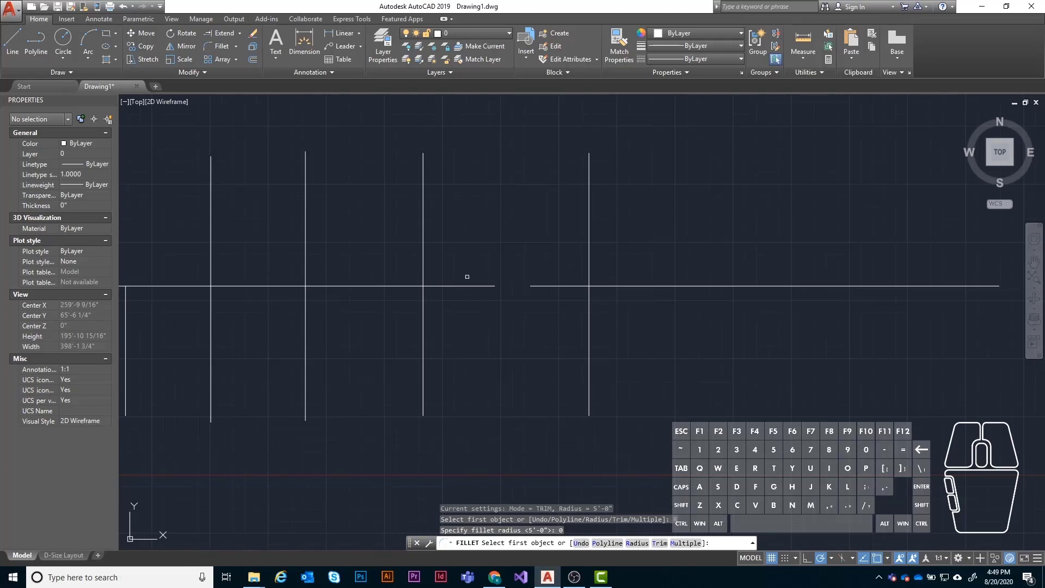
middle_drag(346, 273, 544, 303)
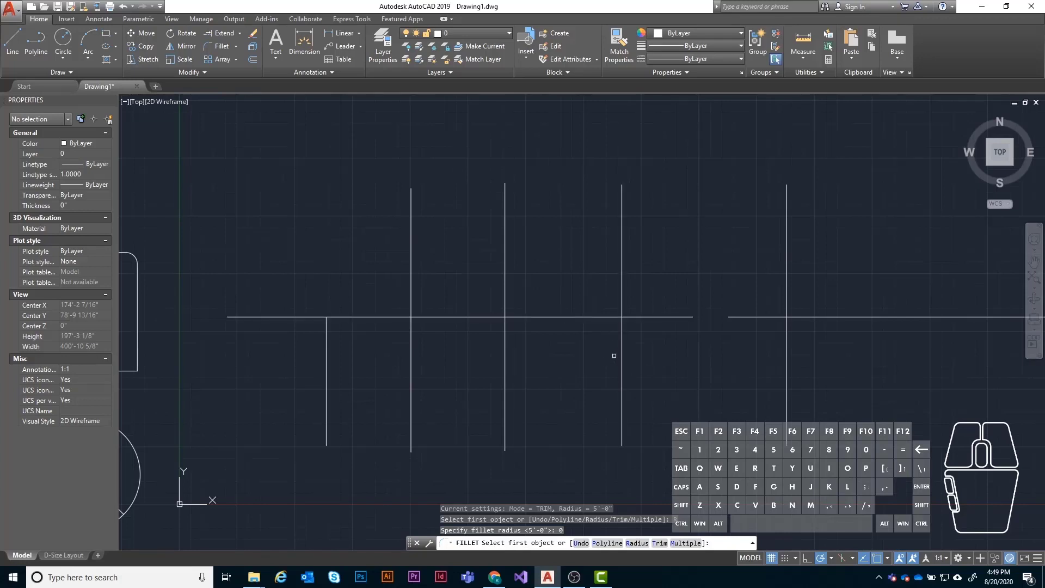
click(562, 316)
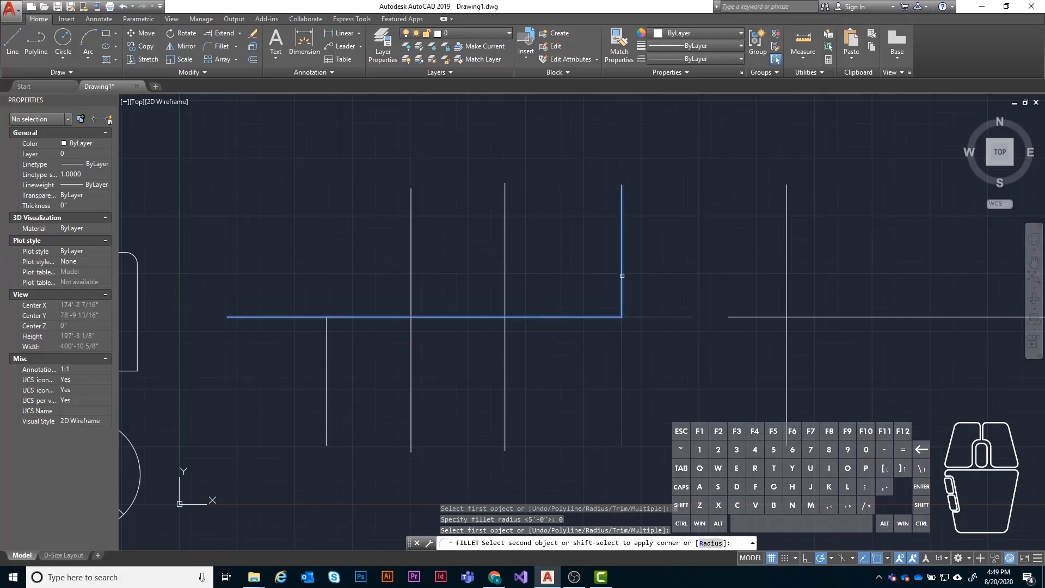
click(622, 342)
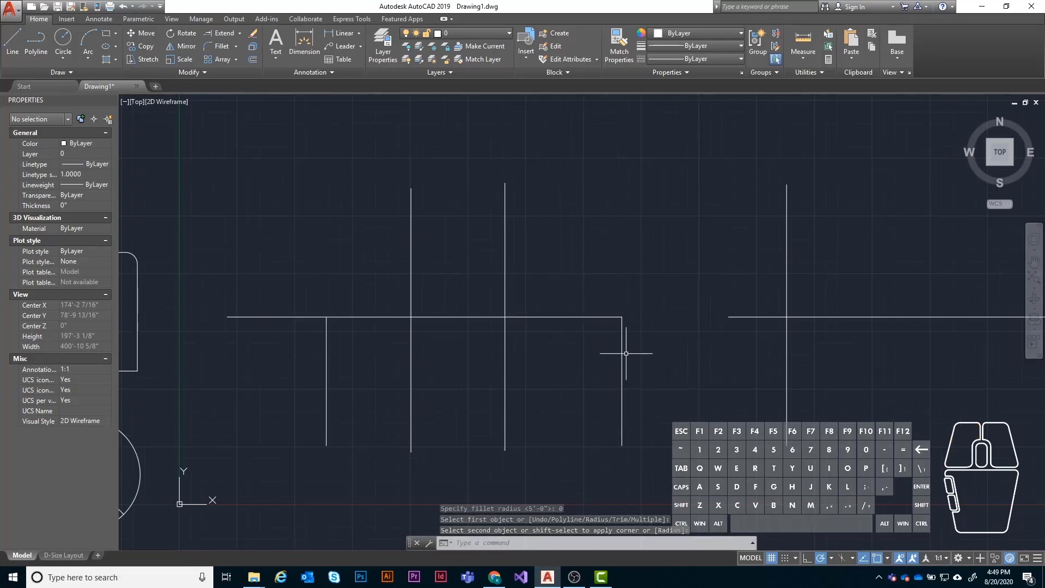
Step: Shorten the copied vertical line to about 40' by stretching its top endpoint straight down below the copied horizontal line
scroll(630, 322, down, 2)
middle_drag(630, 322, 572, 304)
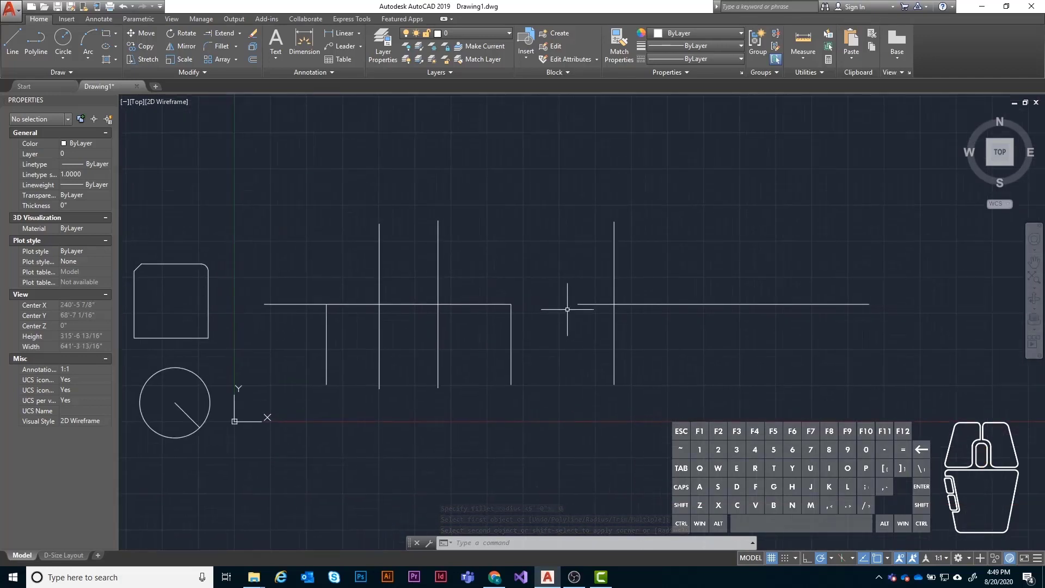
scroll(765, 334, up, 4)
middle_drag(764, 333, 606, 315)
click(586, 281)
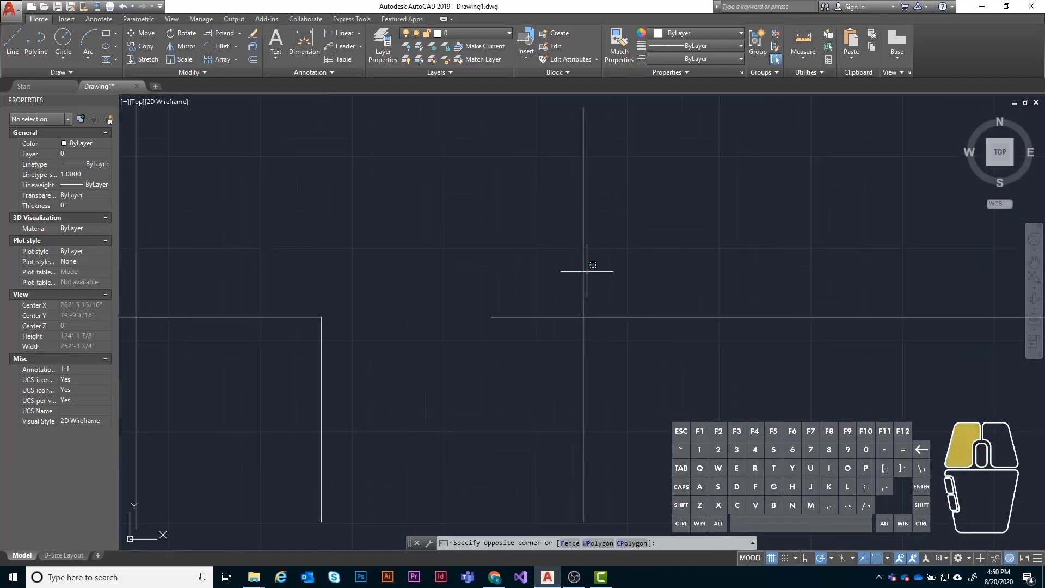
scroll(597, 333, down, 3)
click(592, 244)
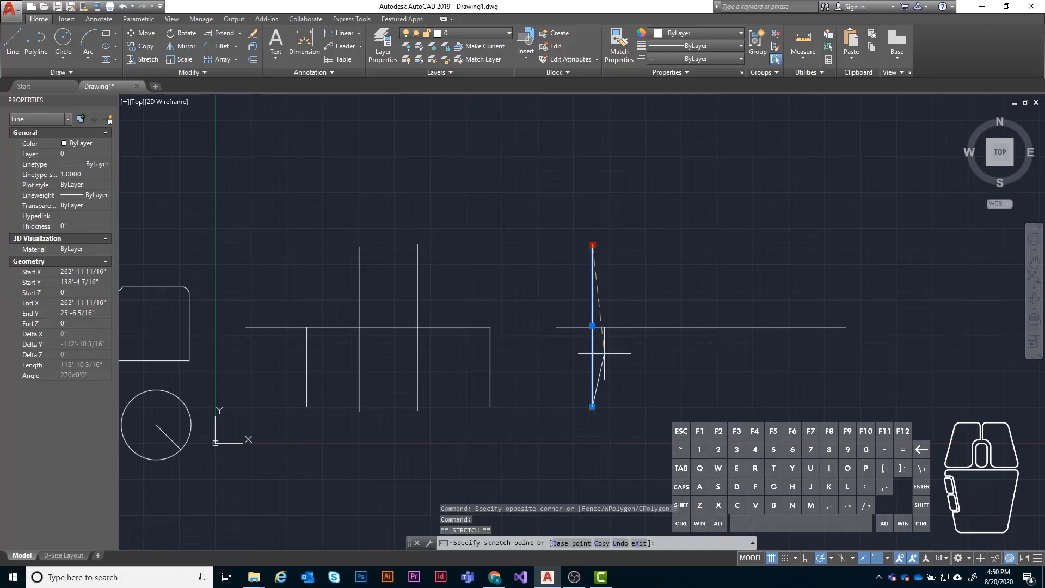
click(574, 349)
Step: Stretch the copied horizontal line's left endpoint to the right, past the short vertical line, and clear the selection
click(618, 325)
click(596, 328)
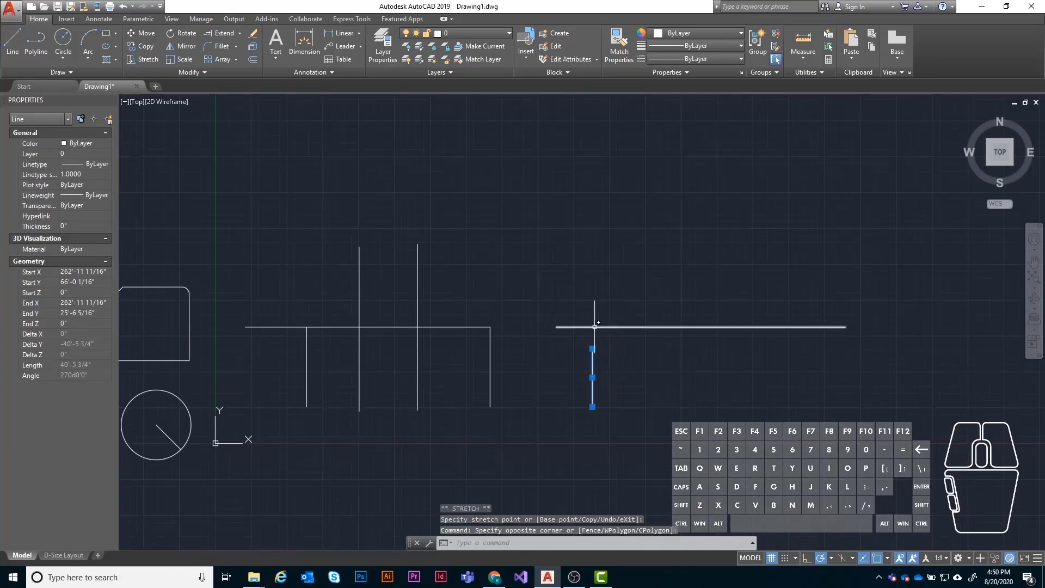
click(556, 326)
click(644, 327)
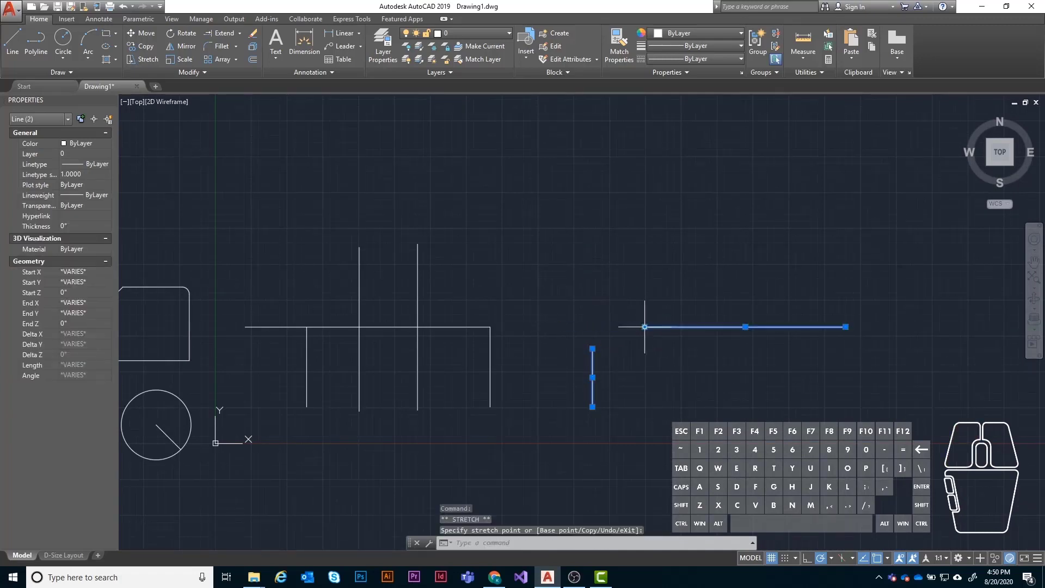
key(Escape)
key(Escape)
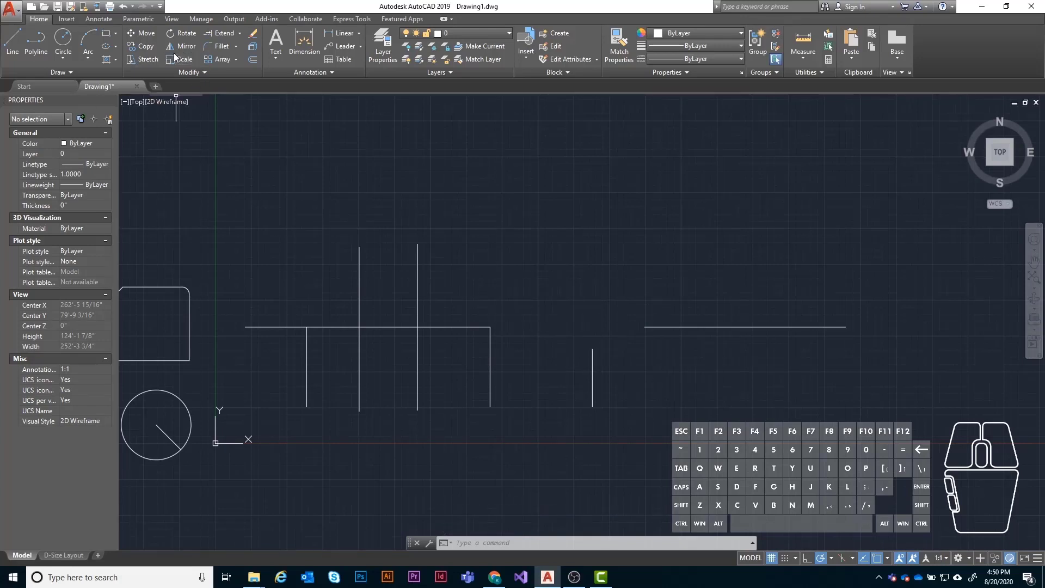
Step: Fillet the short vertical line with the copied horizontal line at radius 0 so they meet in a corner
click(220, 49)
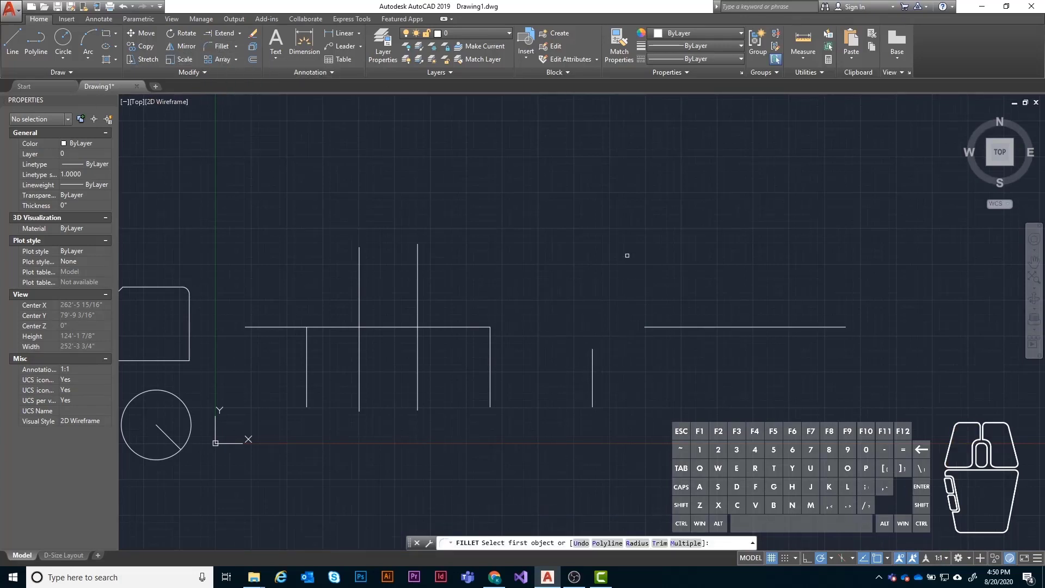
click(593, 369)
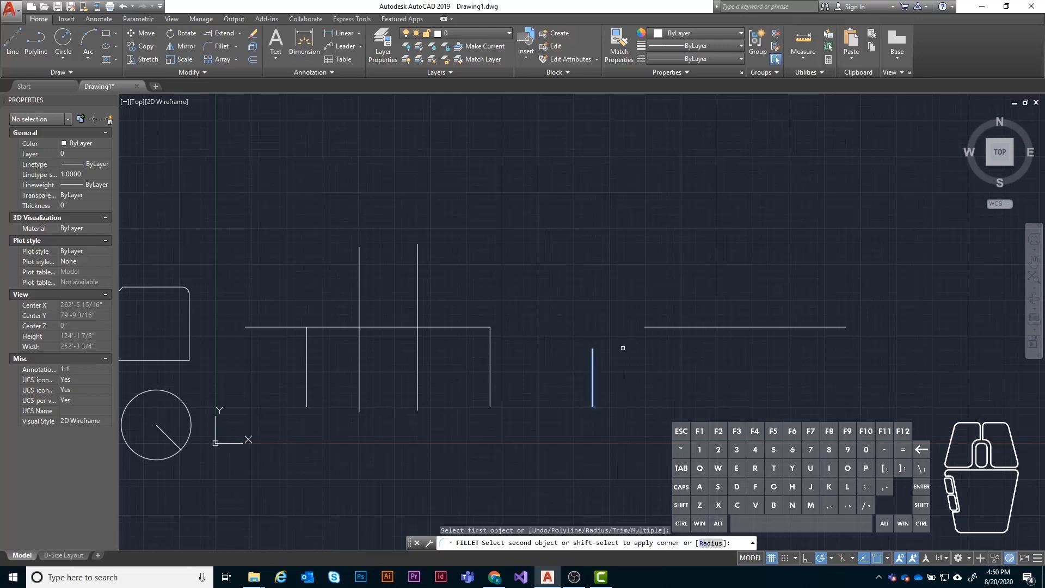
click(672, 327)
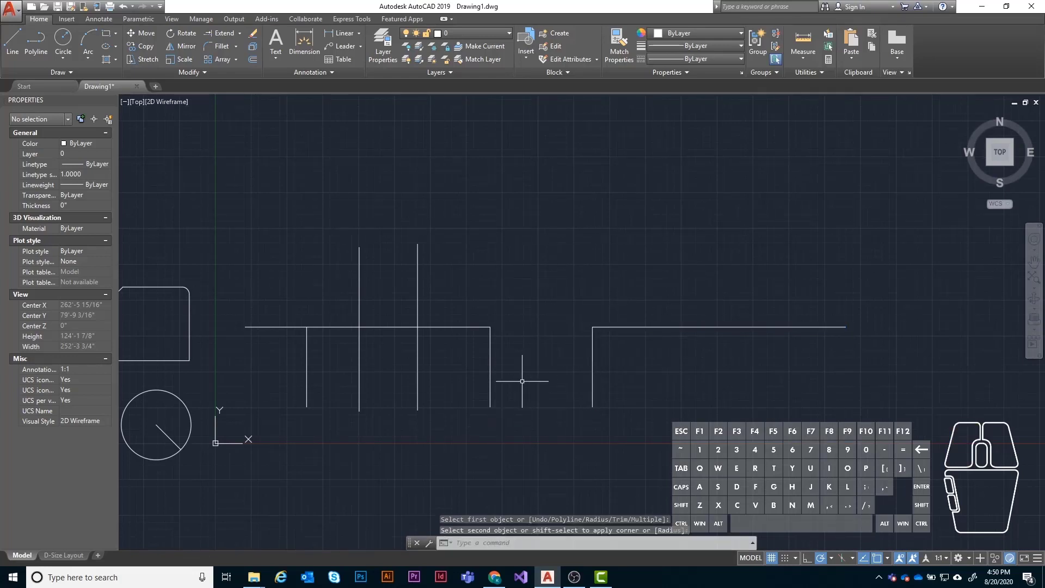
Step: Erase all the horizontal and vertical practice lines to the right of the origin, keeping the chamfered square and the circle
middle_drag(522, 381, 549, 351)
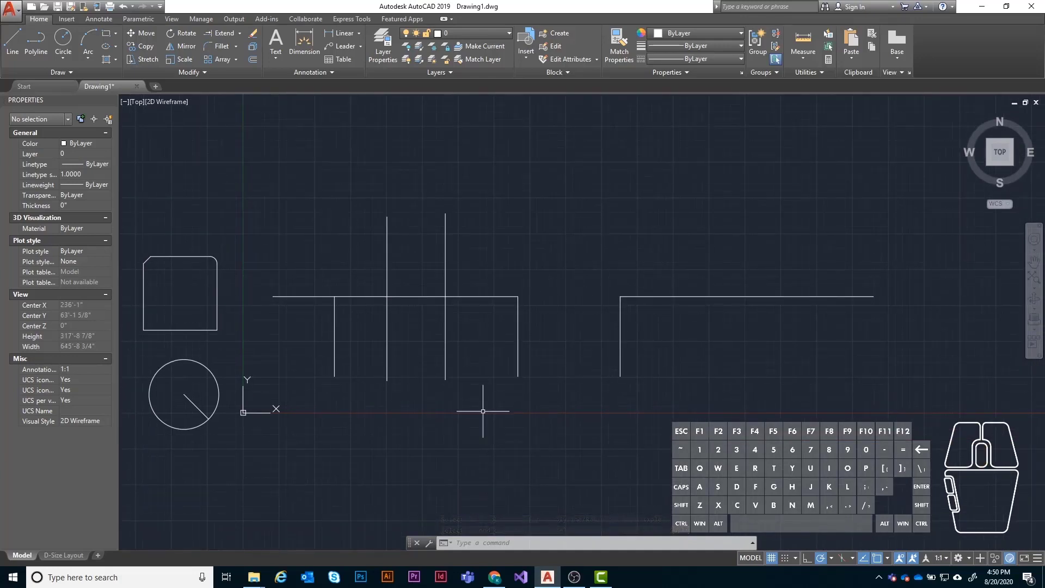
scroll(656, 279, down, 2)
click(833, 195)
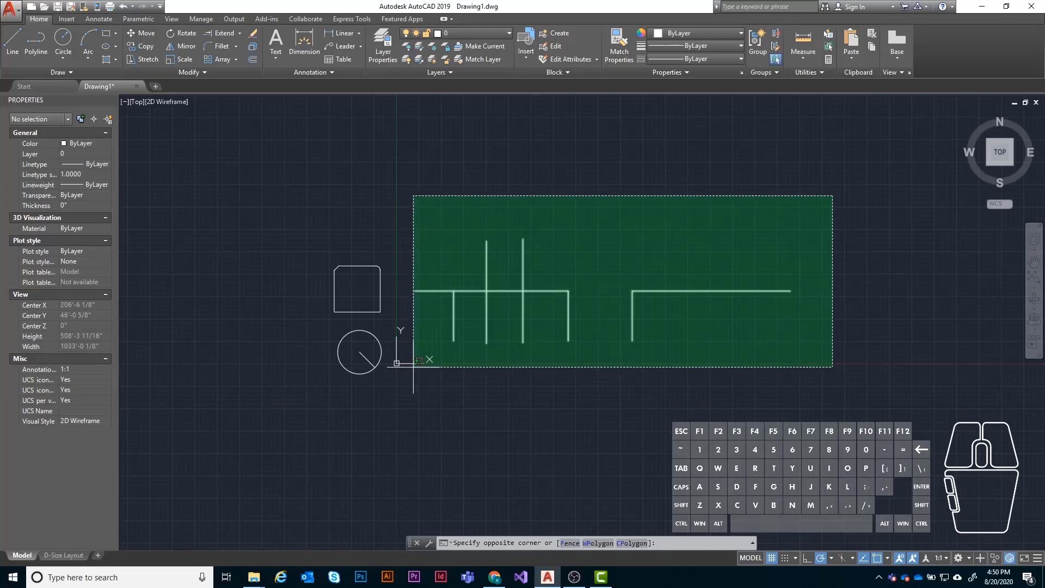
click(414, 366)
key(Delete)
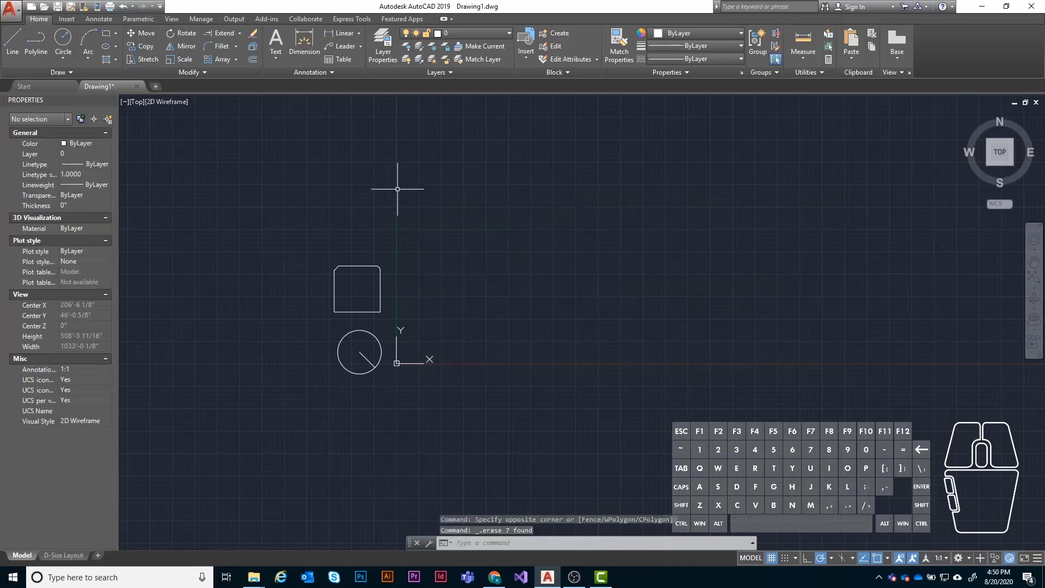
Step: Draw a rectangle slightly wider than tall, with a perimeter of about 565'-6", in the empty area up and right of the origin
click(105, 34)
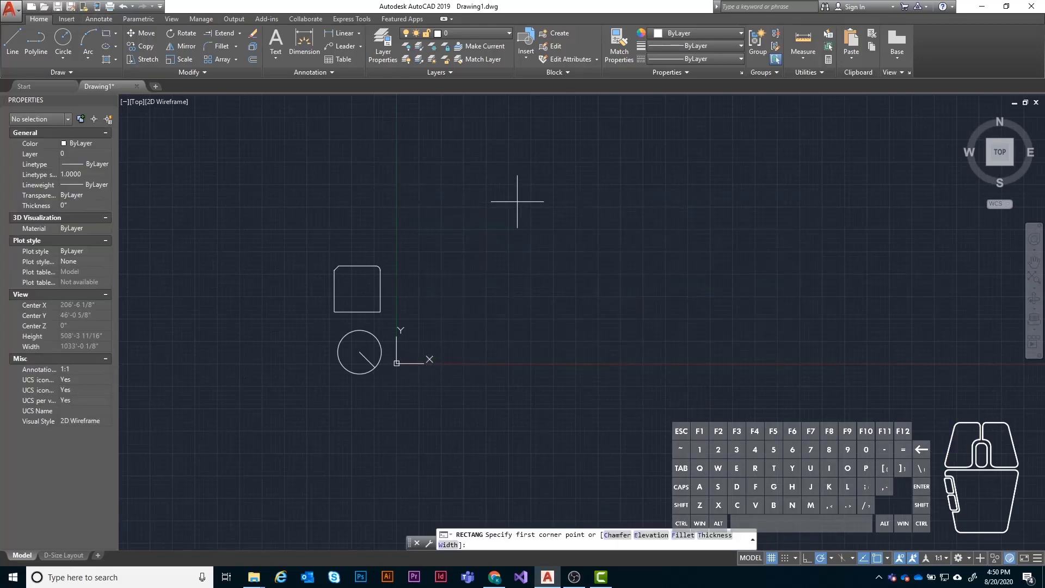
click(517, 202)
click(650, 321)
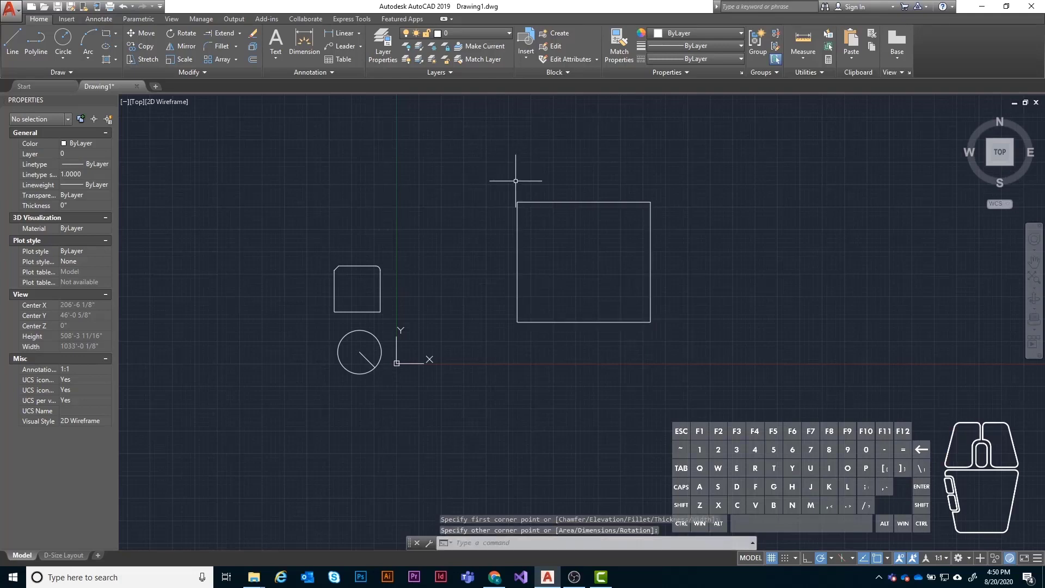
scroll(577, 223, up, 3)
middle_drag(578, 221, 513, 220)
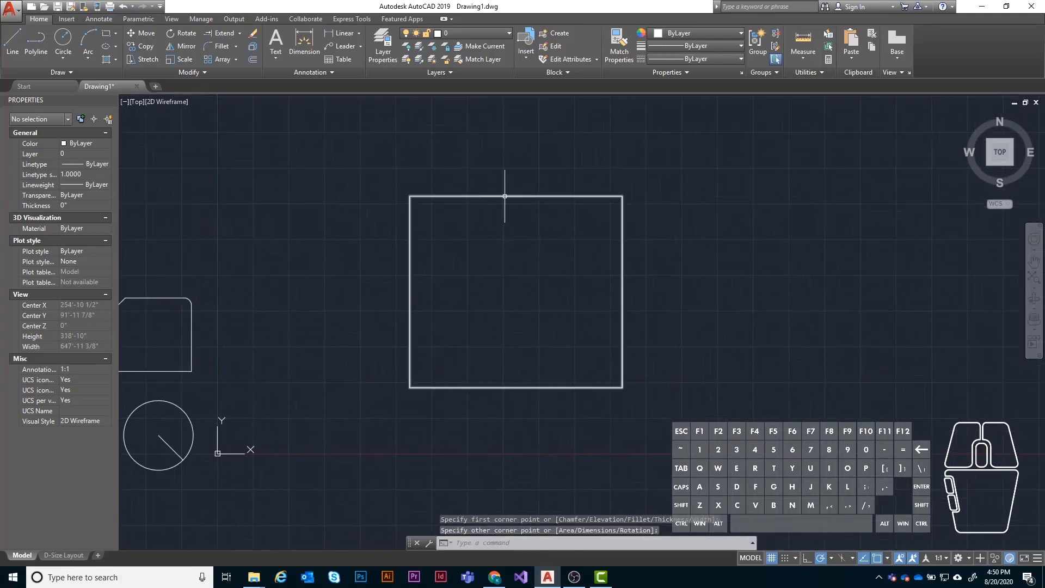
Step: Offset the new rectangle outward by 5'
click(487, 196)
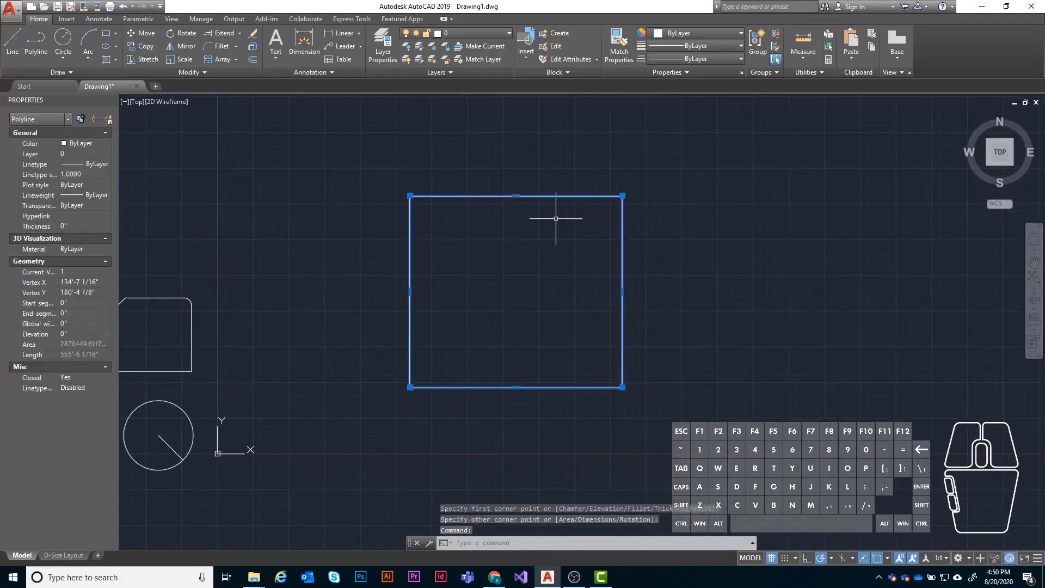
middle_drag(504, 214, 469, 226)
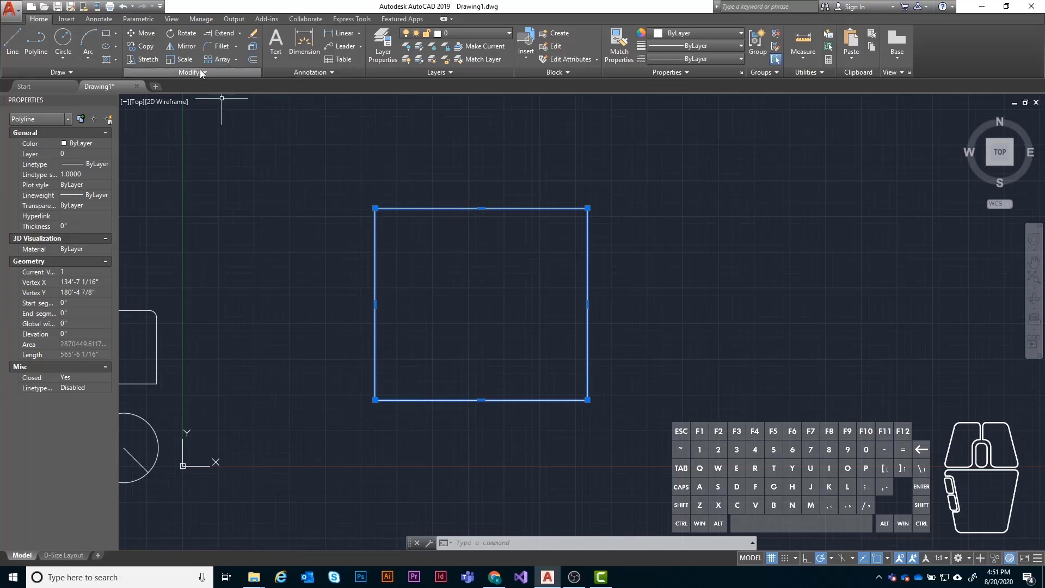
click(252, 60)
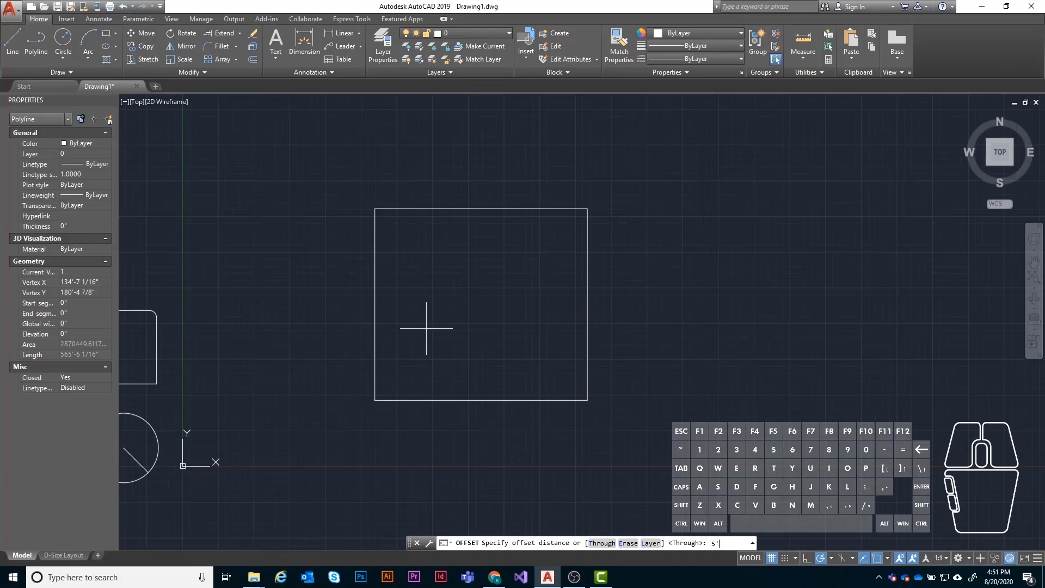
text(5')
key(Return)
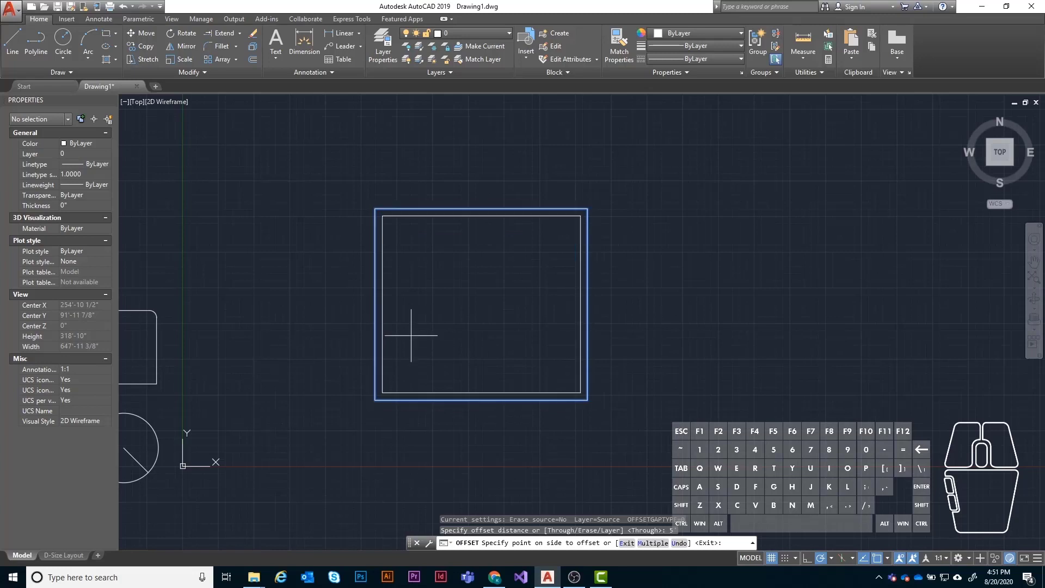
click(217, 343)
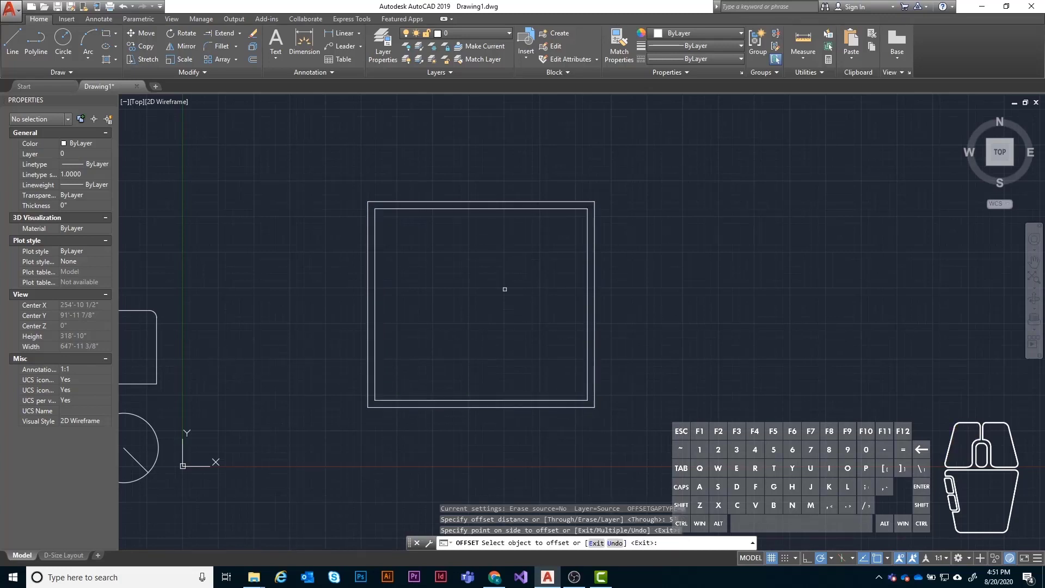
Step: Offset the original rectangle inward repeatedly at 5' spacing with the Multiple option, making ten nested rectangles
middle_drag(557, 311, 511, 294)
scroll(430, 277, down, 4)
scroll(430, 277, up, 4)
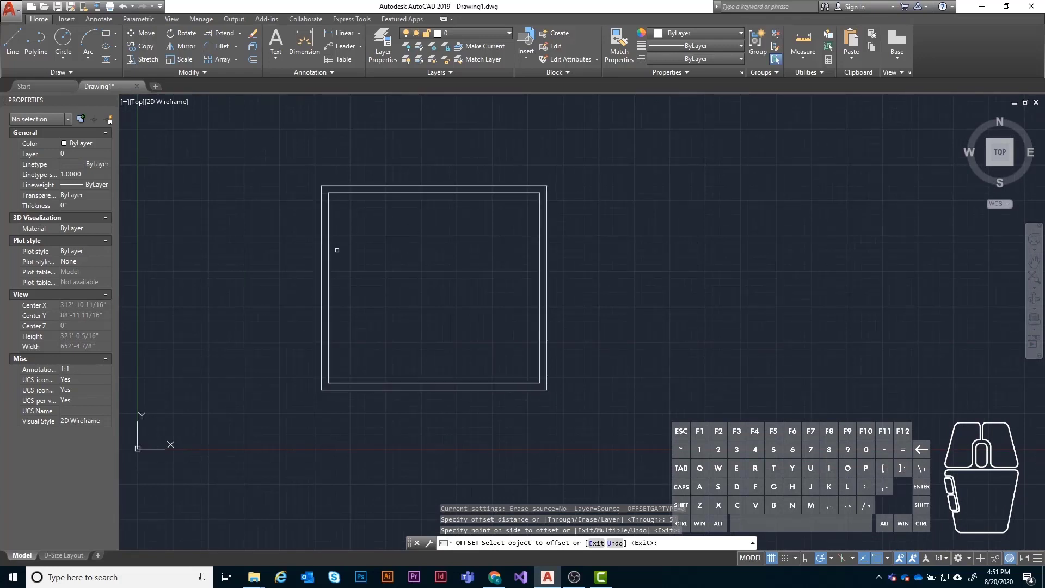
click(330, 251)
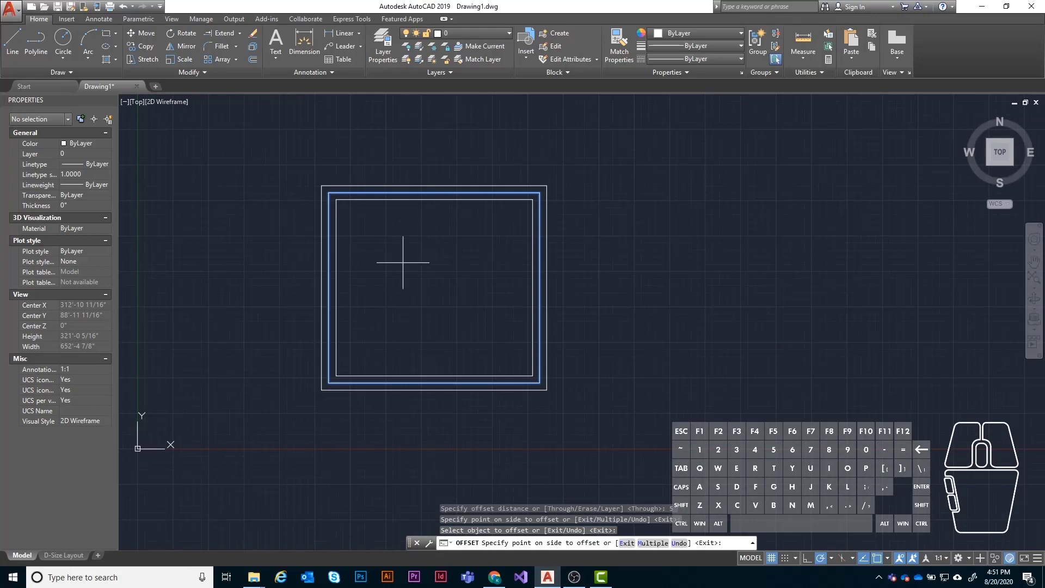
click(653, 543)
click(442, 339)
click(442, 338)
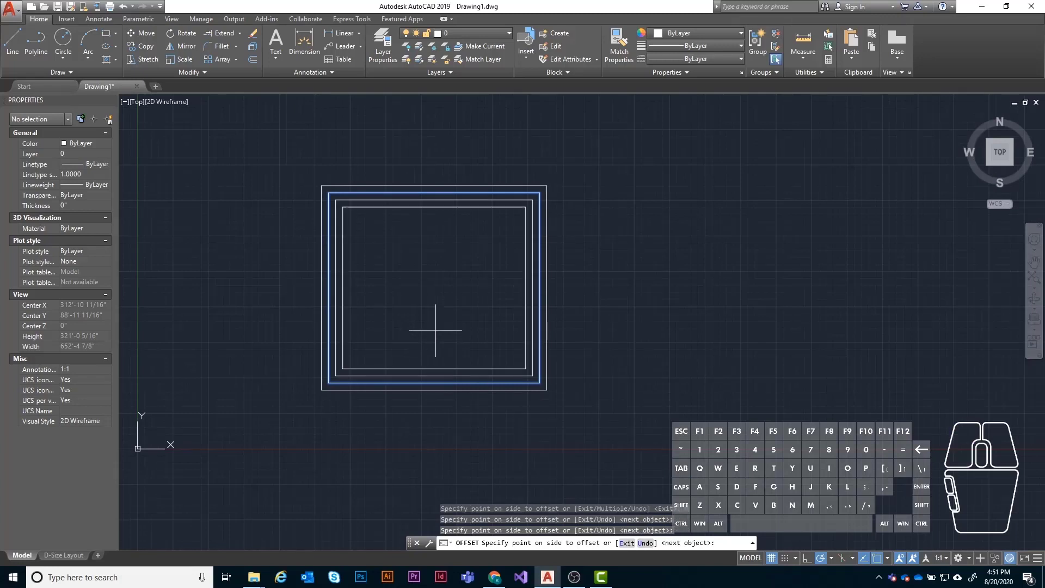
click(435, 329)
click(434, 328)
click(434, 327)
click(433, 325)
click(432, 324)
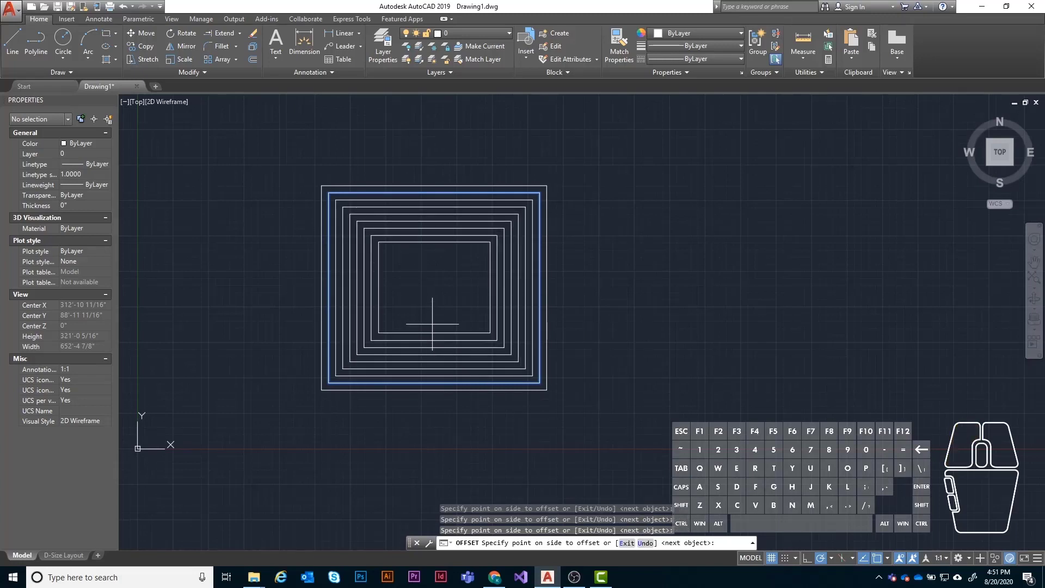
click(432, 321)
click(432, 318)
click(431, 310)
click(430, 305)
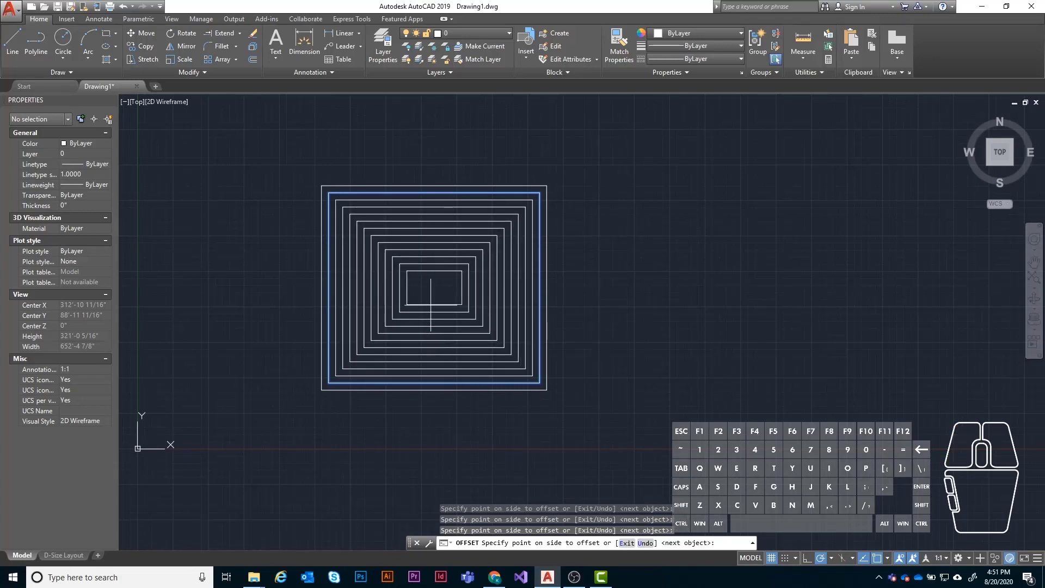
Step: End the Offset command and erase the ten nested rectangles, keeping the original rectangle and its outer offset
key(Escape)
mouse_move(438, 292)
mouse_down()
mouse_move(350, 318)
mouse_move(319, 350)
mouse_up()
key(Delete)
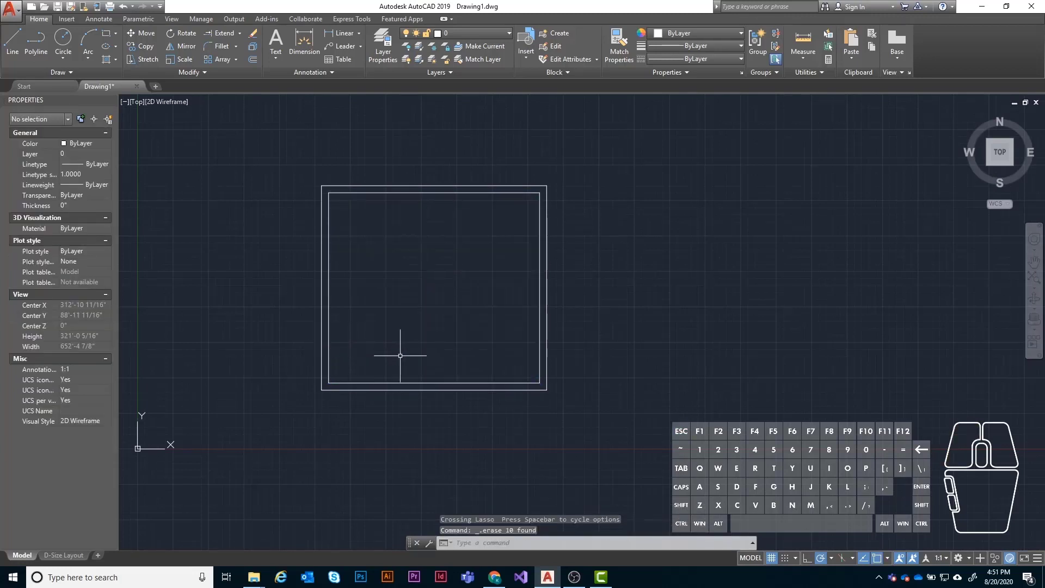
key(Return)
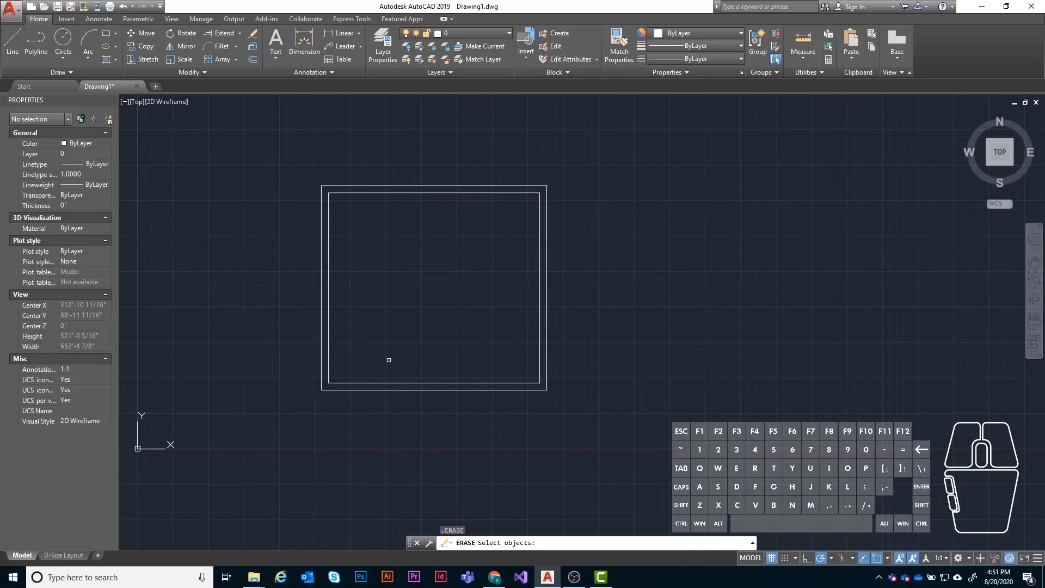
key(Escape)
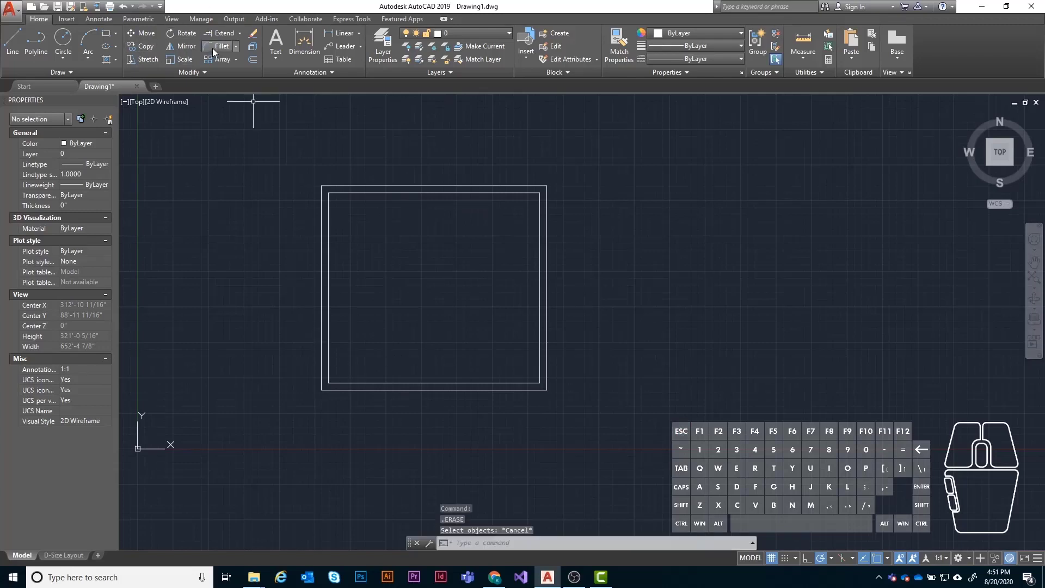
Step: Offset the original rectangle inward with the Through option, placing a small rectangle near its center
click(252, 60)
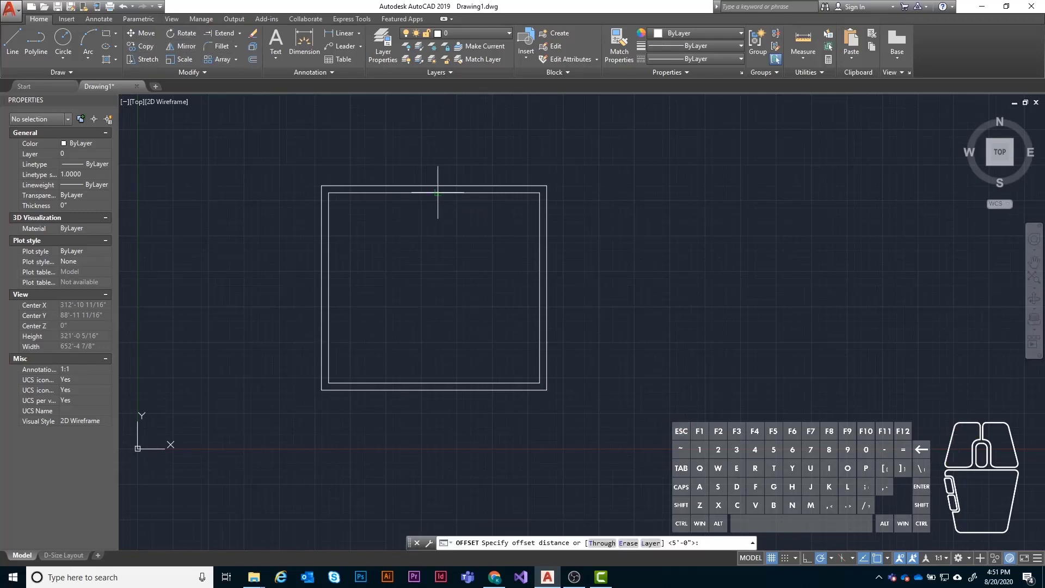
click(601, 543)
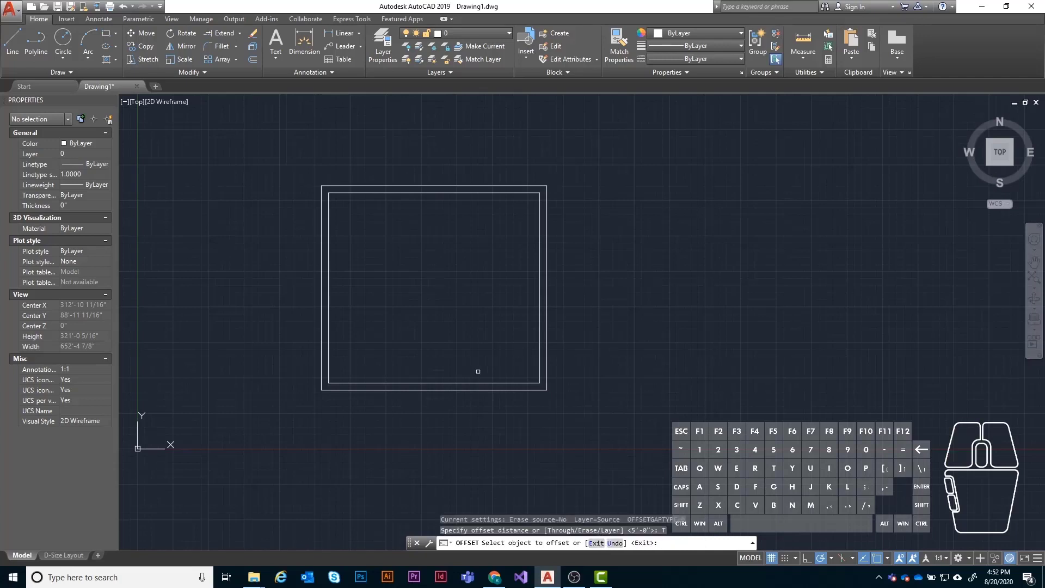
click(477, 382)
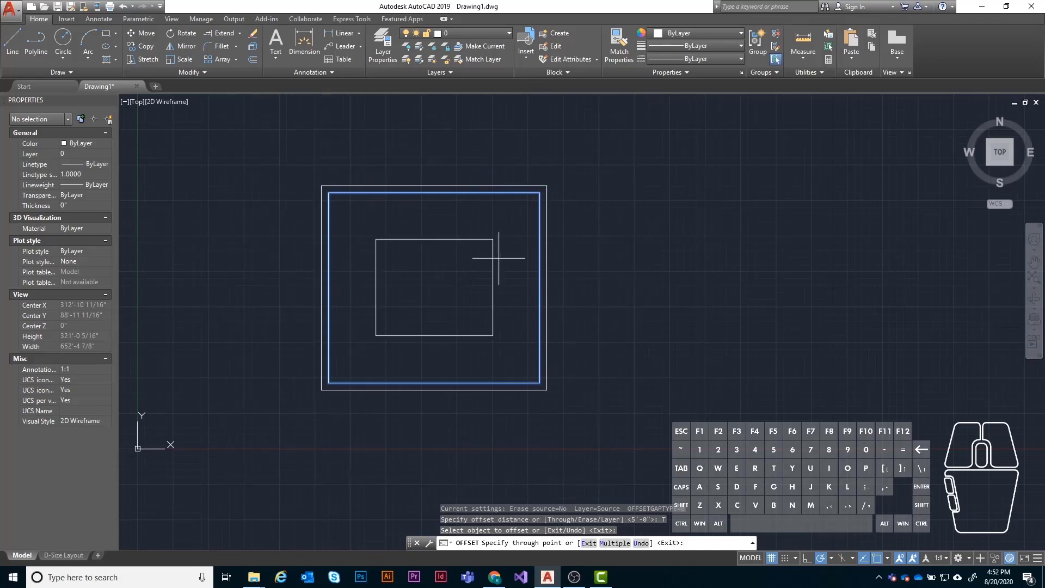
key(Escape)
key(Escape)
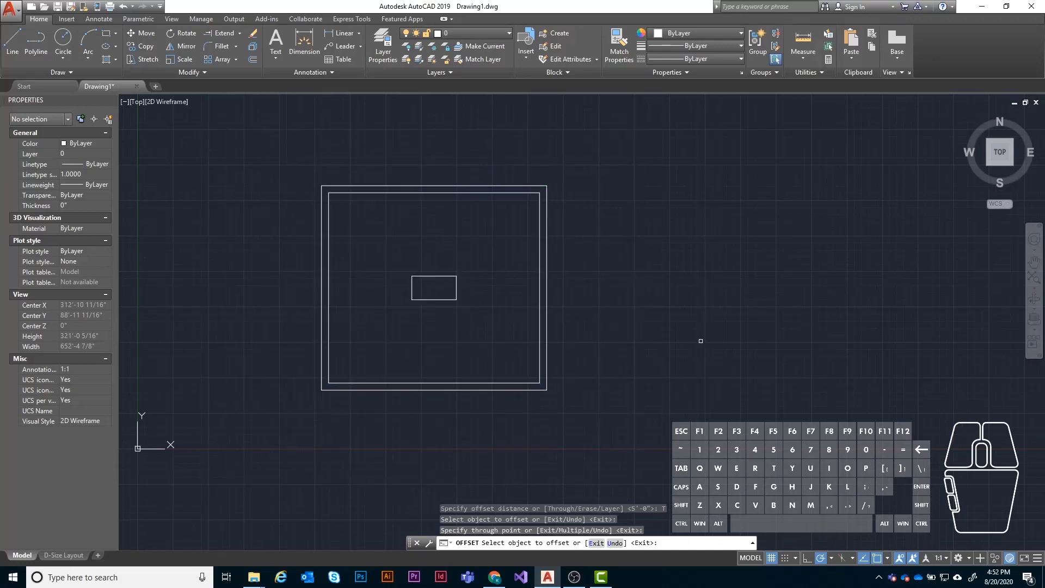
Step: Erase the small rectangle at the center of the original rectangle
click(489, 233)
click(397, 319)
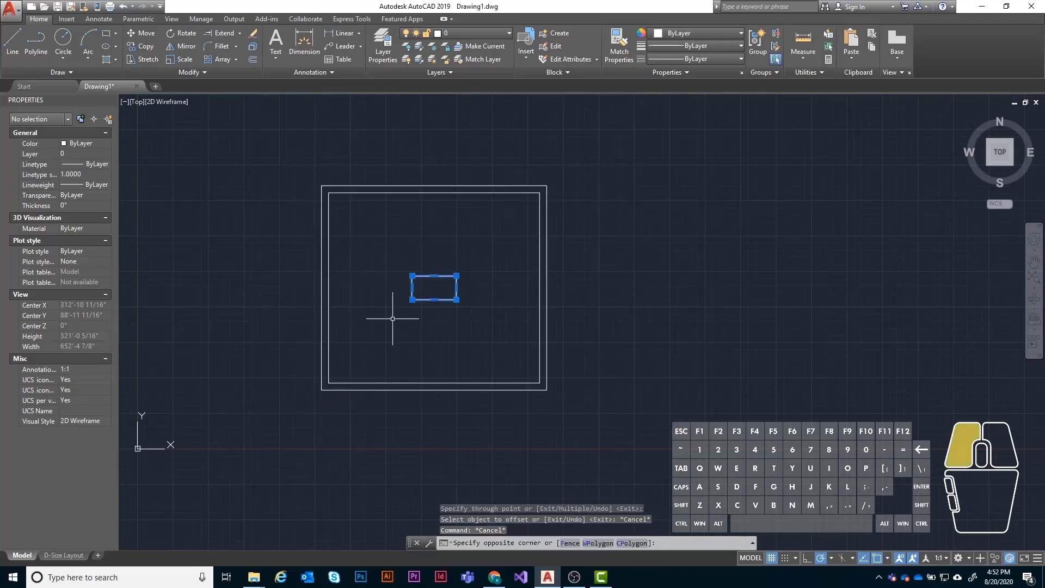
key(Delete)
middle_drag(425, 295, 452, 291)
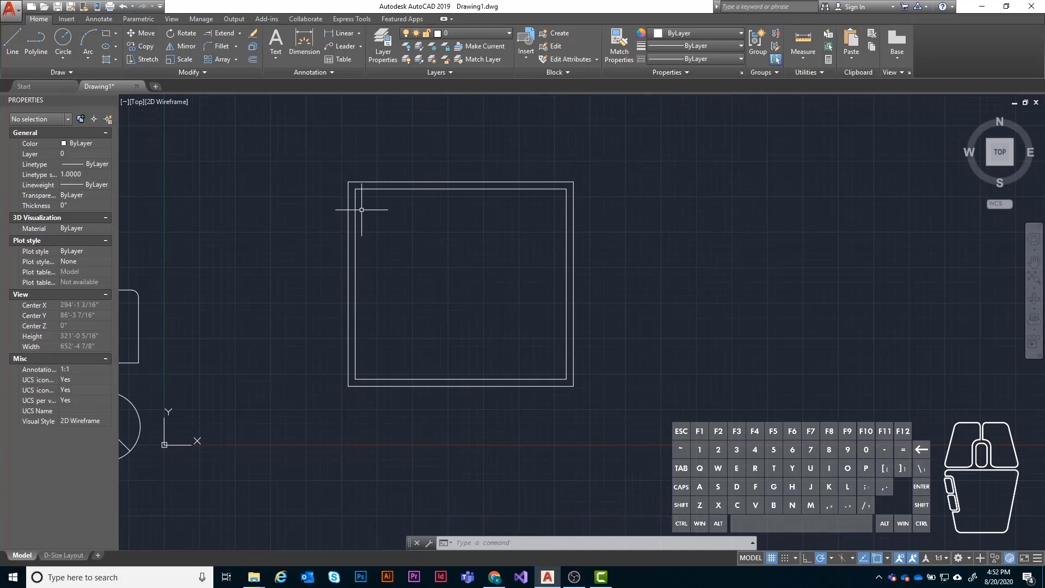
middle_drag(451, 200, 490, 174)
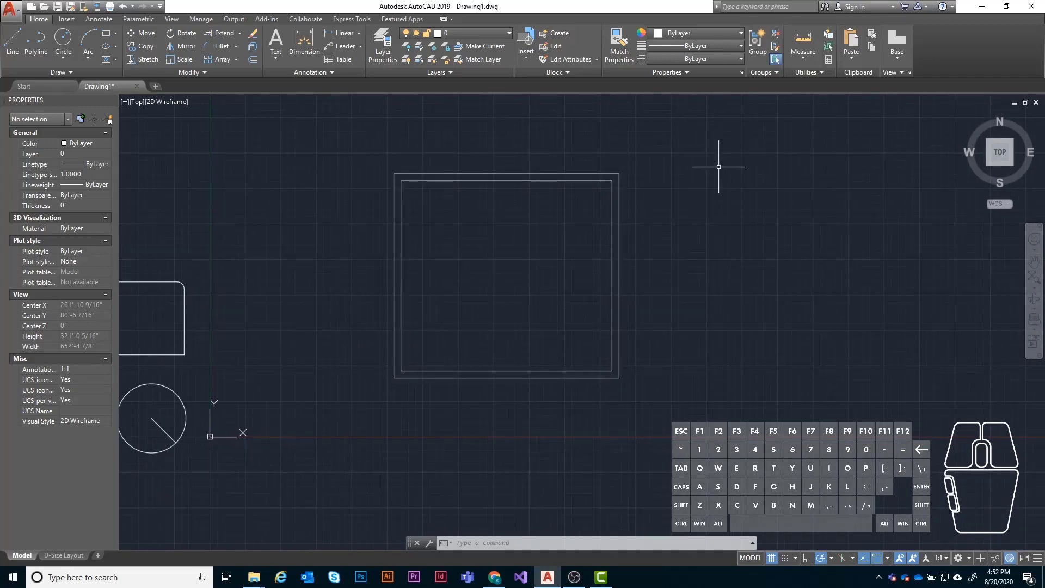
middle_drag(615, 290, 552, 331)
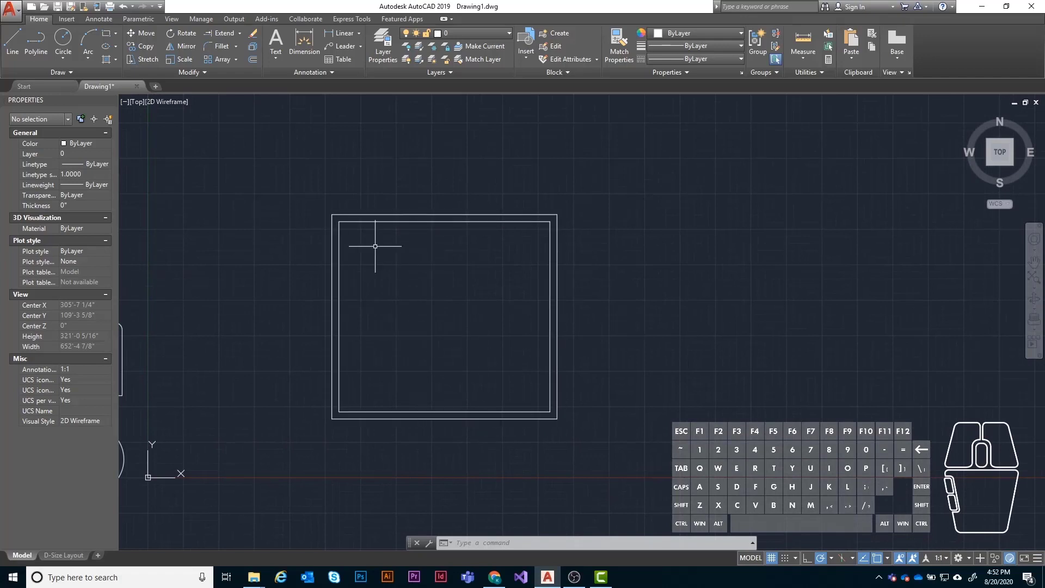
click(338, 251)
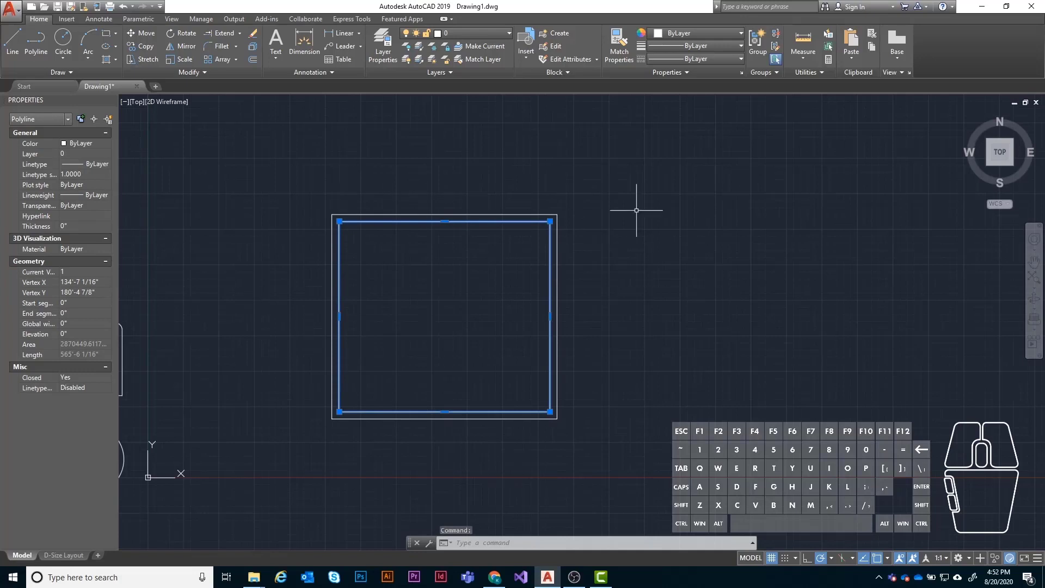
key(Escape)
key(Escape)
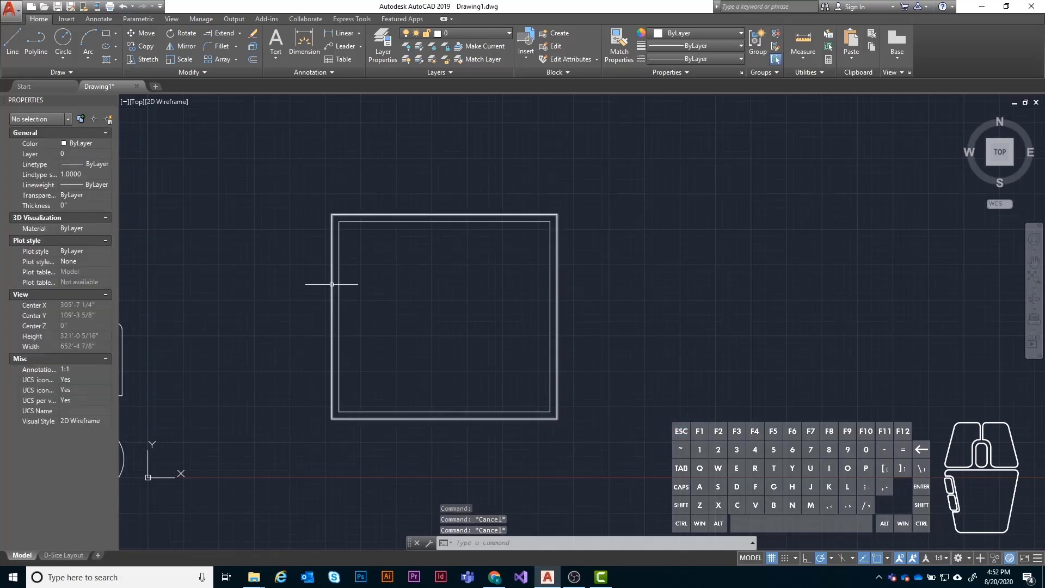
Step: Draw a horizontal line about 65' long crossing the left sides of both rectangles in their upper part, and select it
scroll(329, 287, up, 2)
click(12, 41)
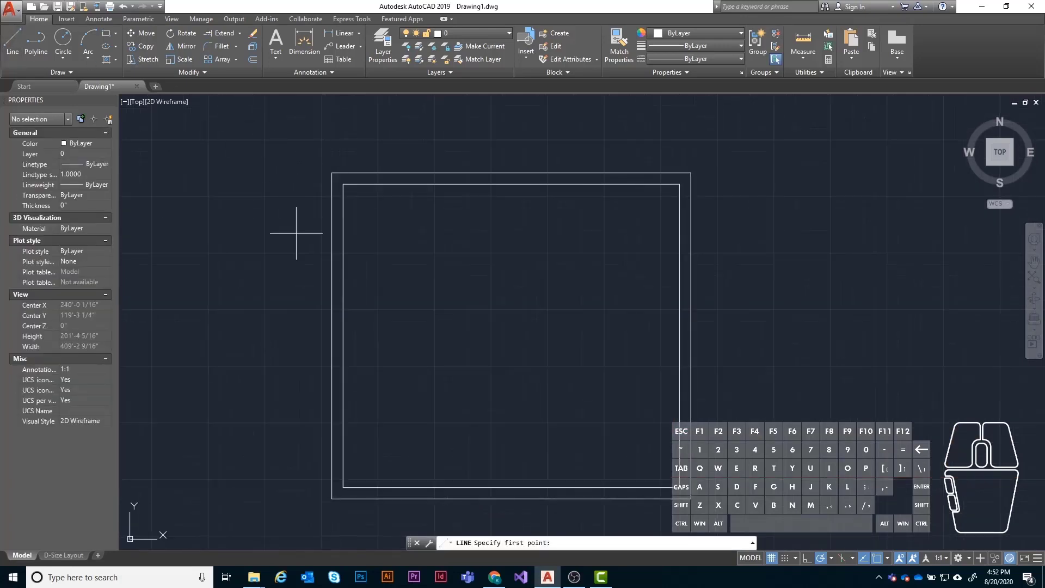
click(276, 252)
click(423, 251)
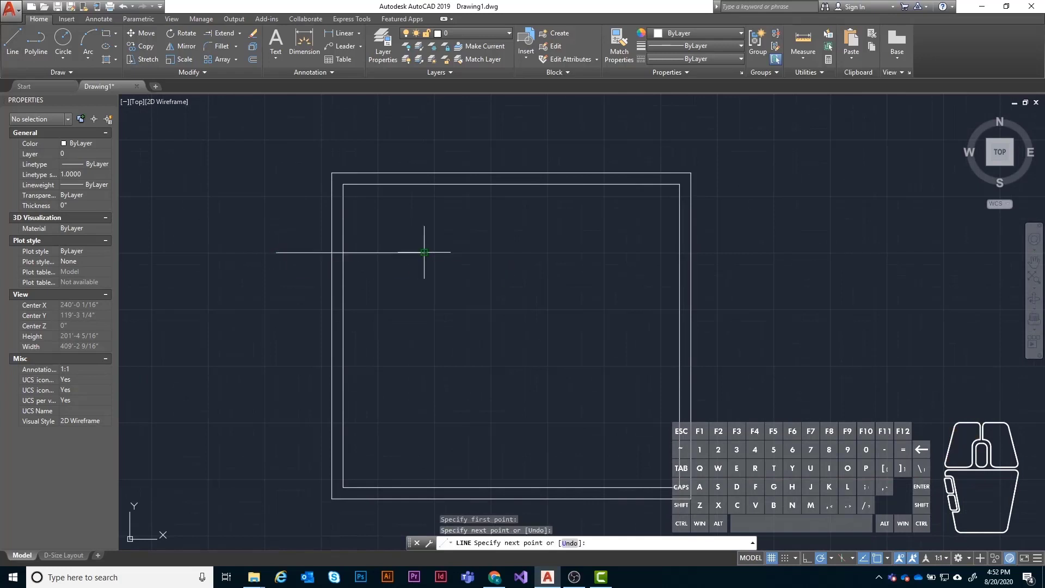
key(Return)
click(391, 227)
click(372, 305)
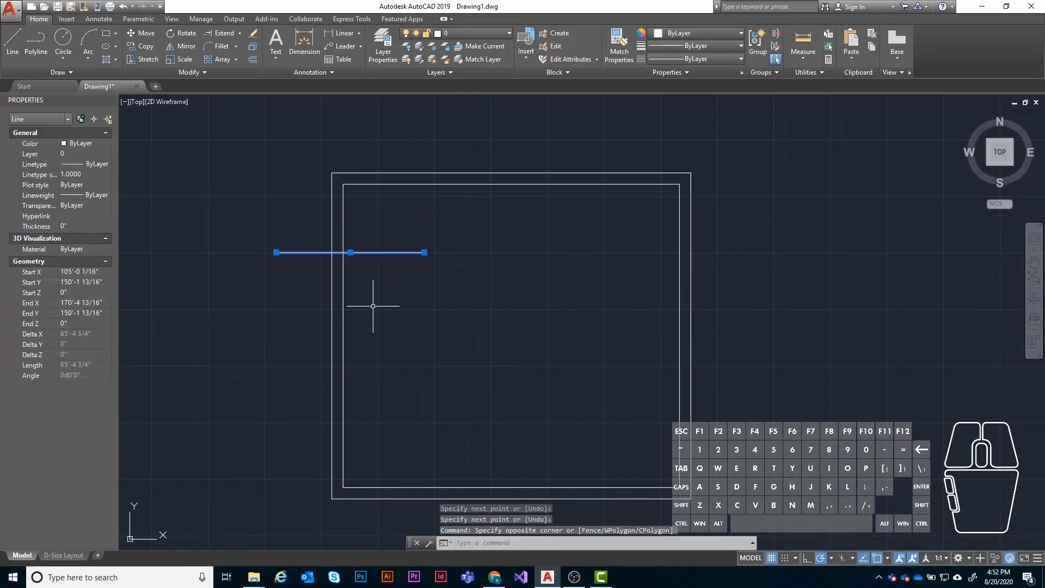
Step: Copy the selected horizontal line 3' straight down and check the spacing where the lines cross the rectangles
text(copy)
key(Return)
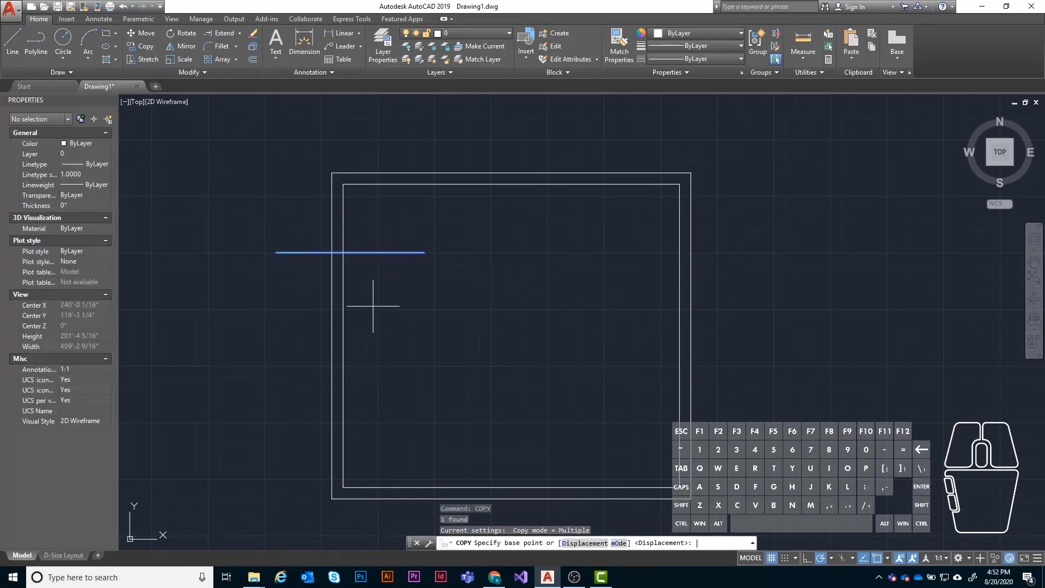
click(478, 231)
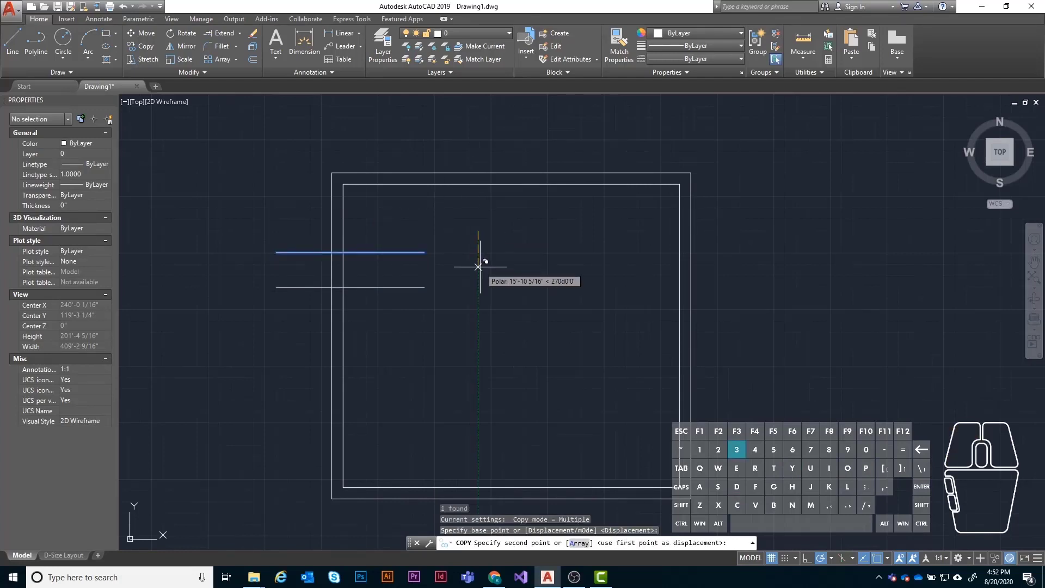
text(3)
key(Return)
key(Escape)
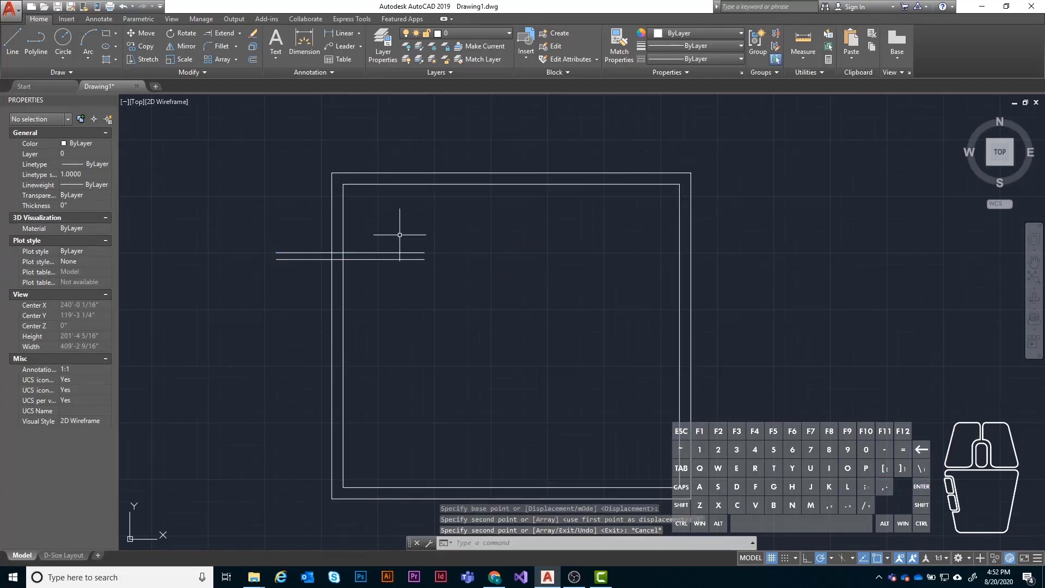
scroll(326, 239, down, 3)
scroll(602, 285, up, 6)
scroll(598, 272, down, 2)
scroll(484, 226, up, 4)
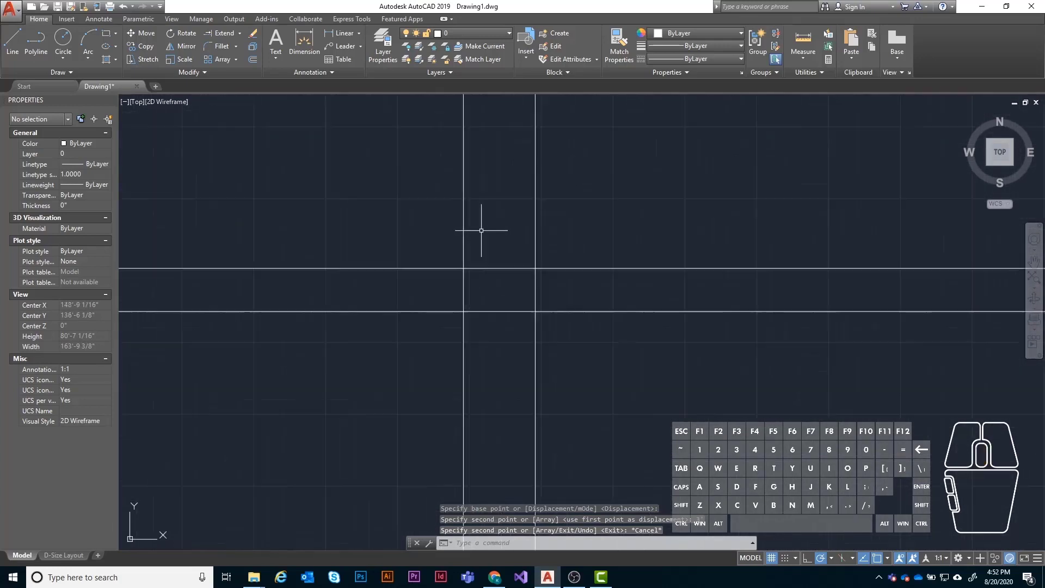
Step: Erase the lower copy of the horizontal line
scroll(421, 257, down, 6)
click(520, 246)
click(490, 278)
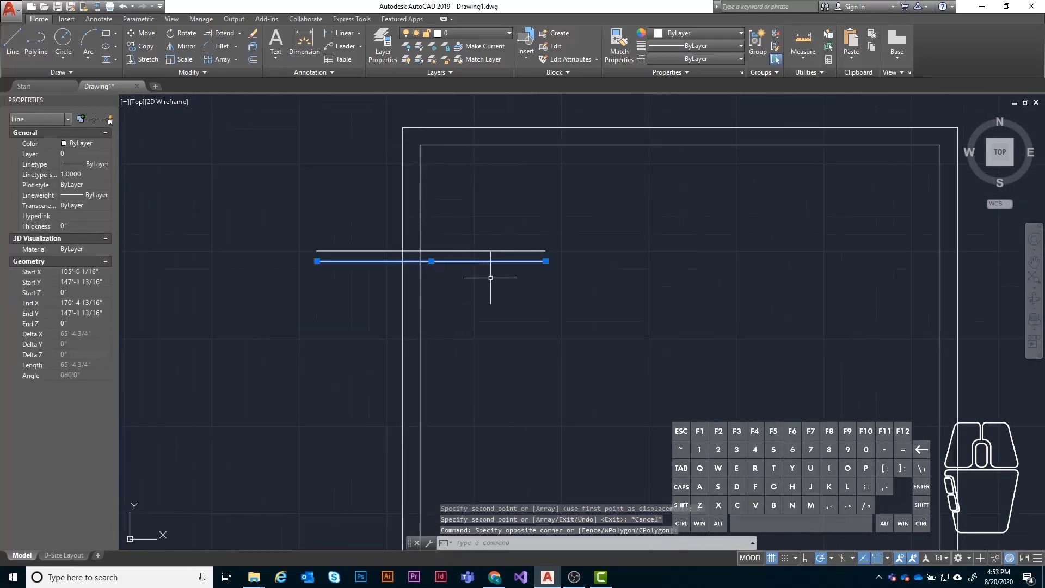
key(Delete)
Step: Copy the remaining horizontal line 3' straight down, using a base point beside the line, and end the Copy command
click(507, 241)
click(483, 287)
text(copy)
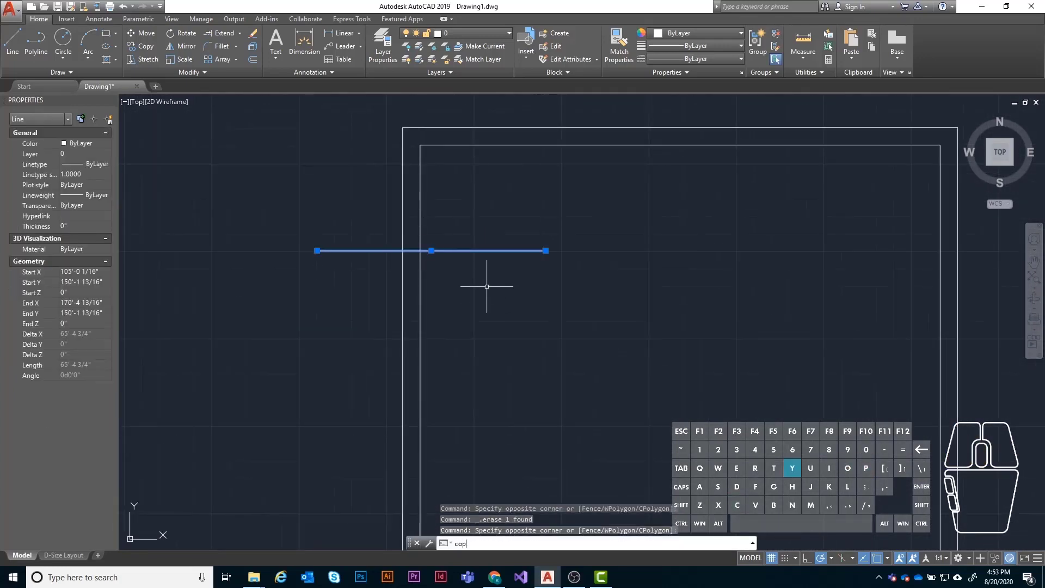
key(Return)
click(561, 274)
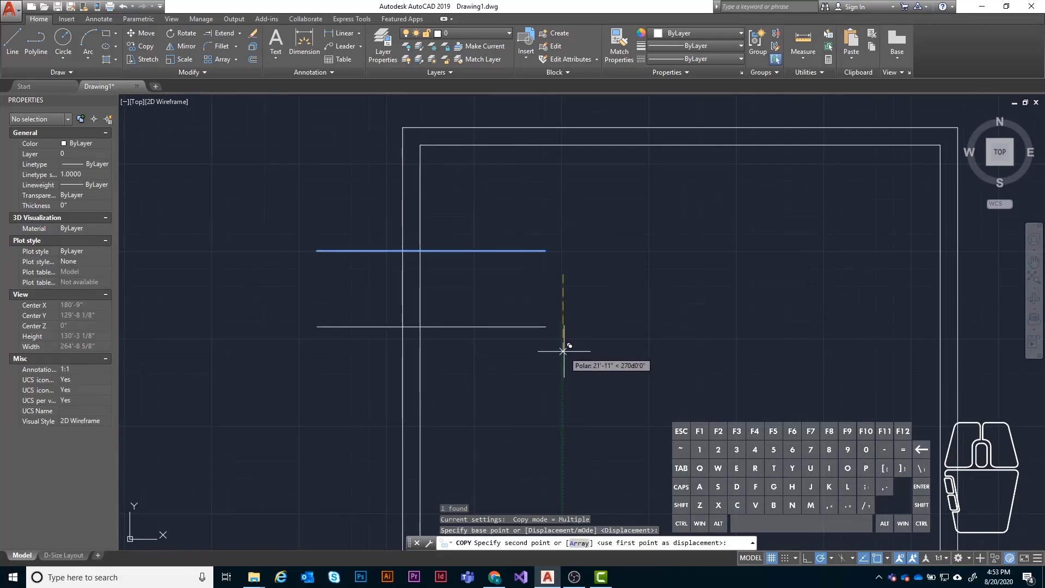
text(3')
key(Return)
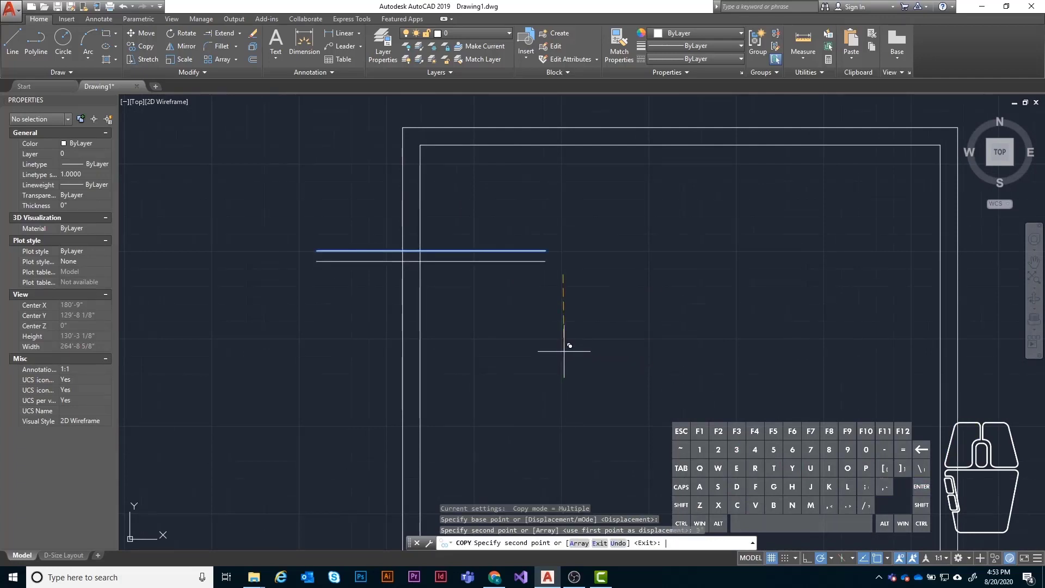
key(Escape)
key(Escape)
Step: Using both horizontal lines and both rectangles as Trim cutting edges, trim off the line portions inside the inner rectangle
scroll(361, 245, up, 5)
scroll(653, 268, down, 3)
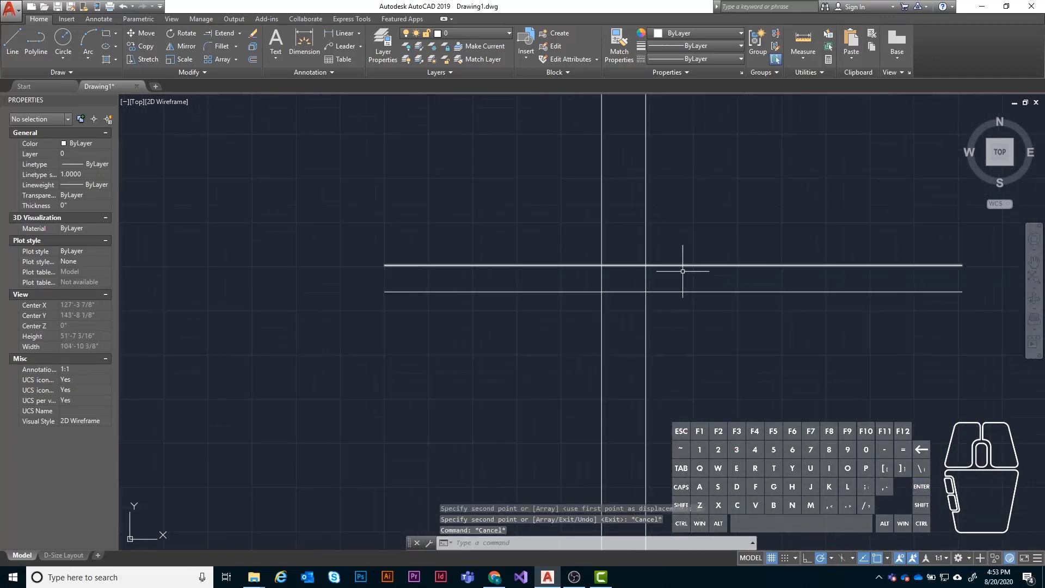
middle_drag(683, 271, 426, 273)
scroll(338, 294, up, 2)
middle_drag(533, 297, 455, 310)
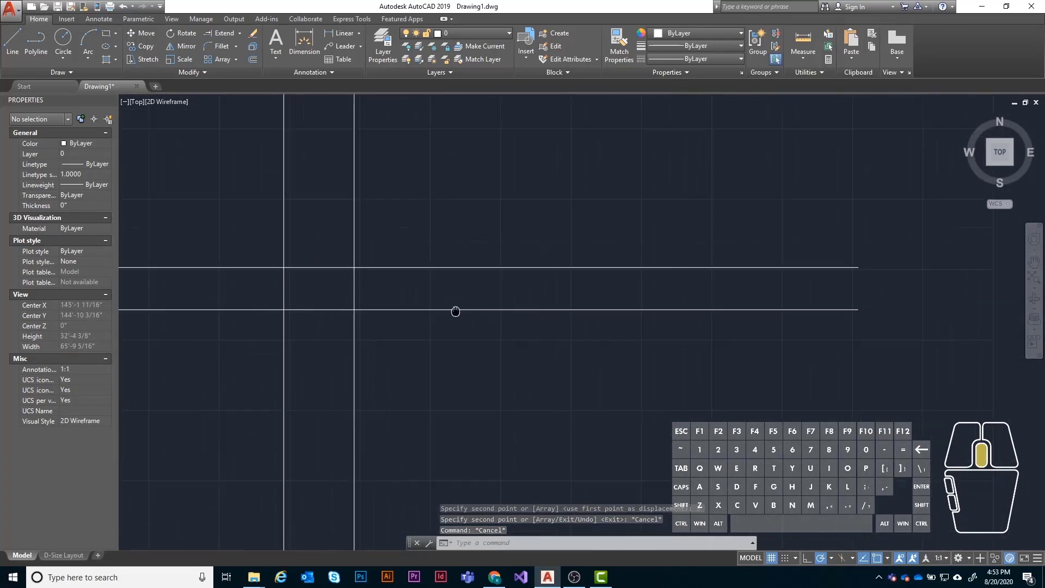
scroll(265, 324, down, 3)
scroll(431, 292, up, 1)
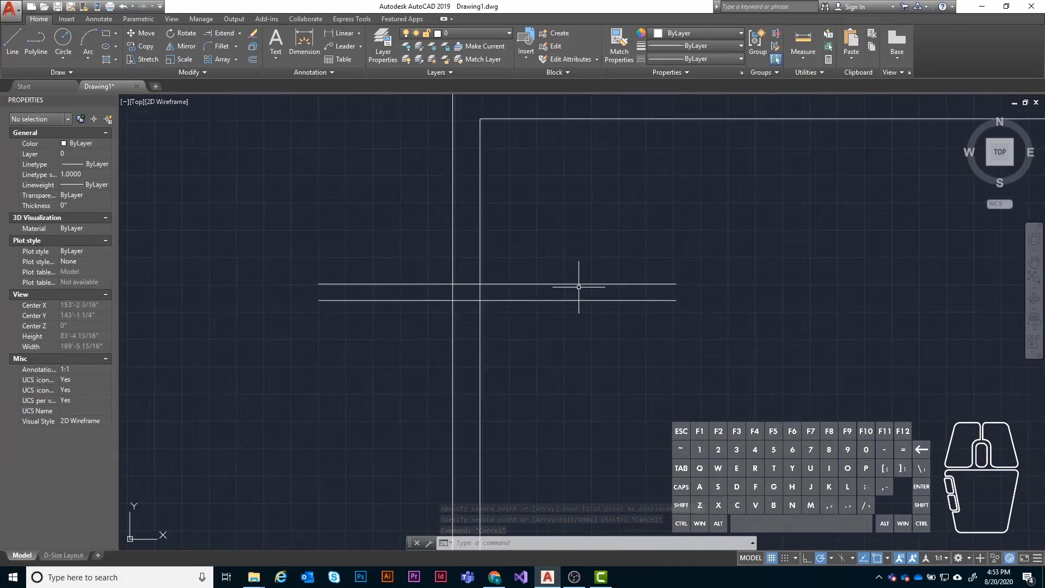
click(576, 196)
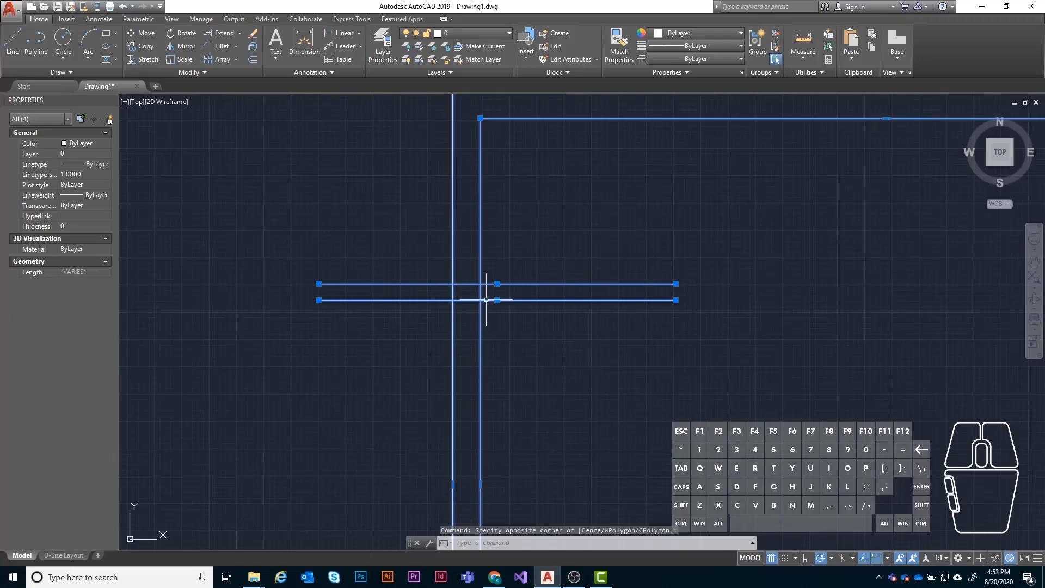
text(trim)
key(Return)
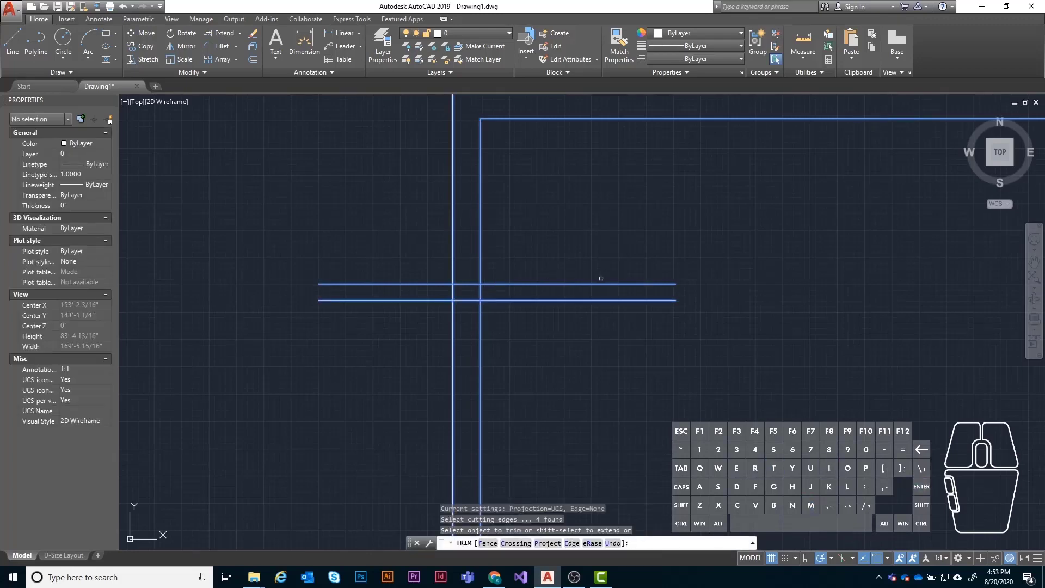
scroll(444, 293, up, 1)
click(578, 245)
click(557, 331)
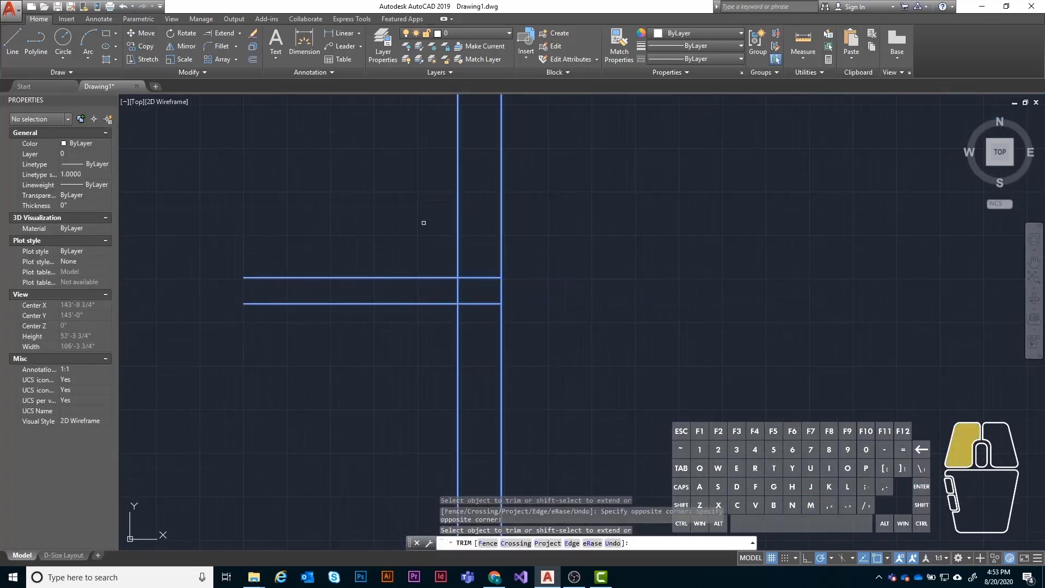
Step: Trim the line portions outside the outer rectangle and both rectangles' sides between the lines, leaving a capped wall opening
click(423, 222)
click(368, 384)
click(542, 283)
click(443, 291)
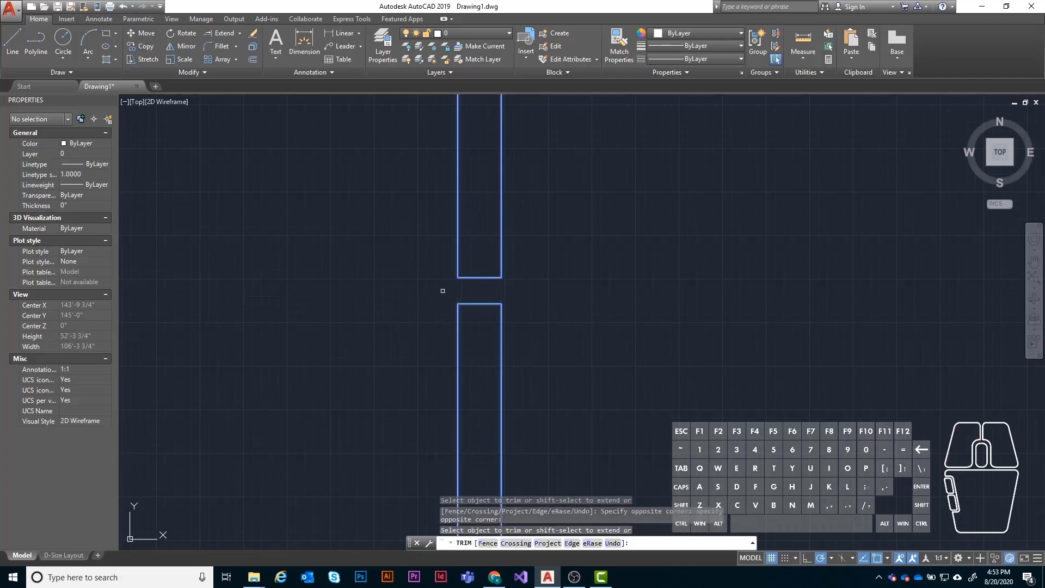
key(Escape)
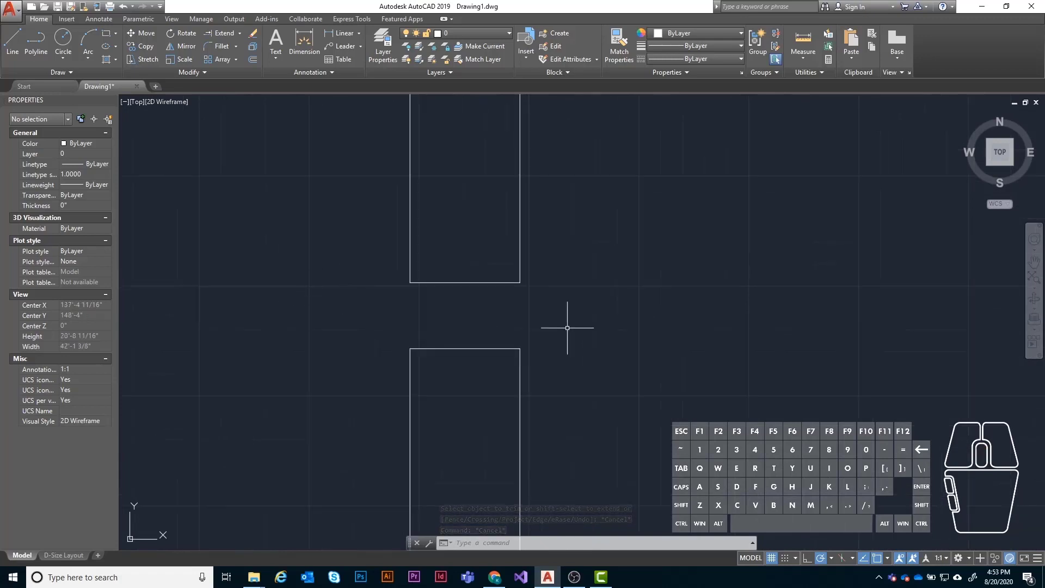
Step: Examine the trimmed opening in the double wall and the drawing as a whole
scroll(336, 302, down, 6)
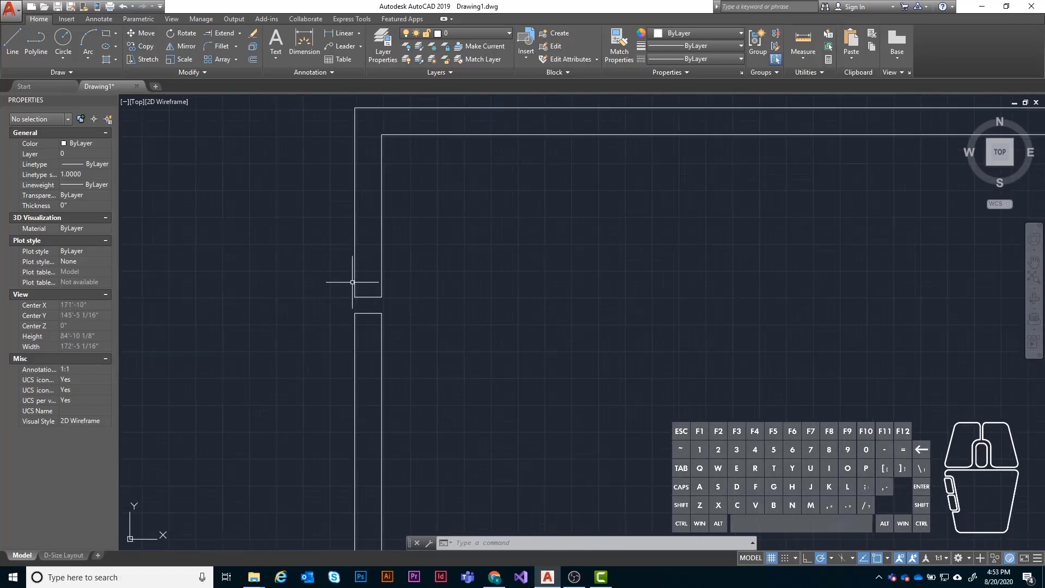
scroll(359, 307, up, 6)
scroll(473, 297, down, 10)
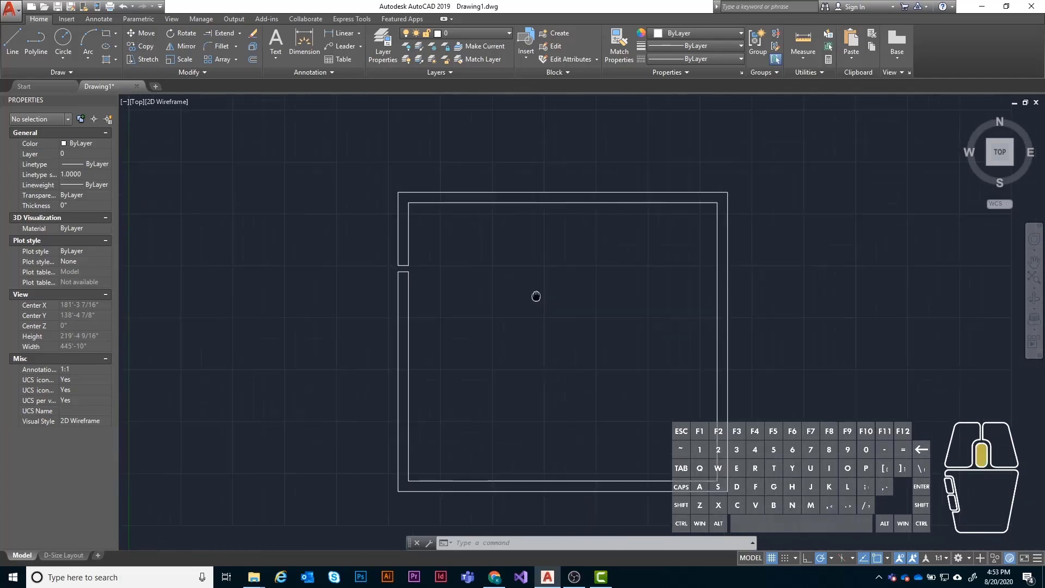
middle_drag(581, 272, 476, 262)
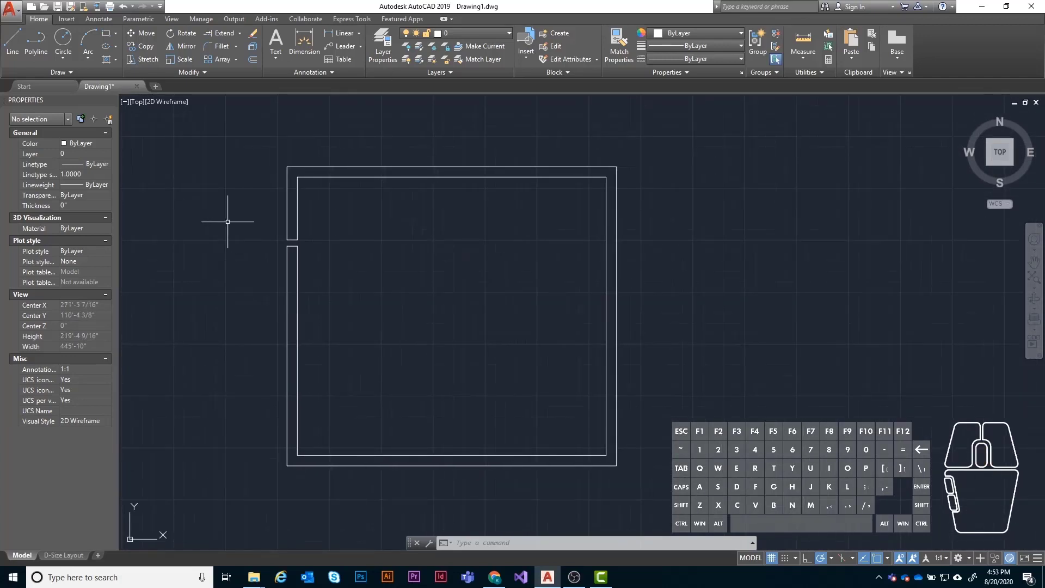
scroll(331, 239, up, 2)
scroll(347, 251, down, 2)
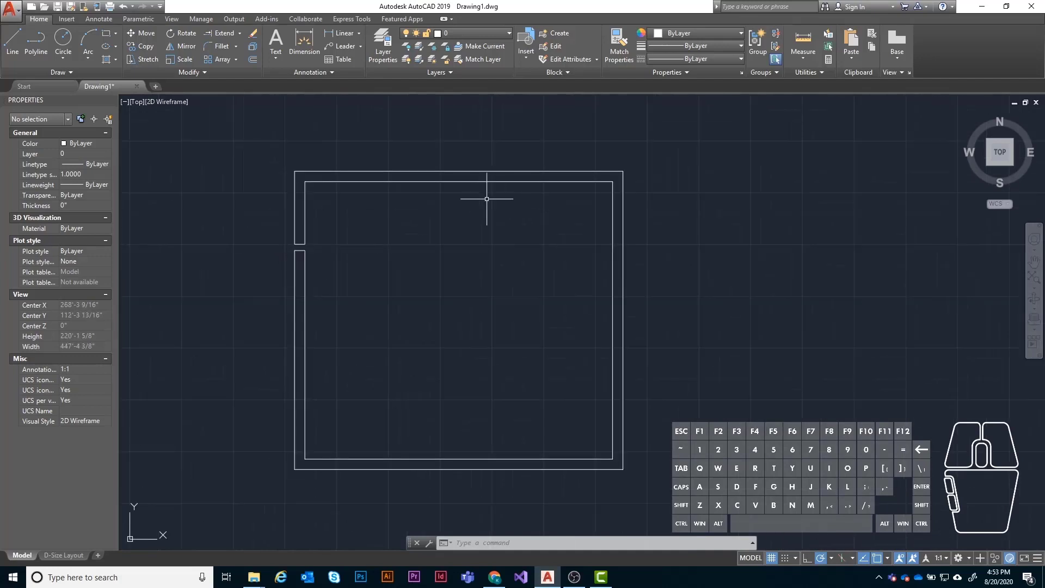
scroll(713, 312, down, 2)
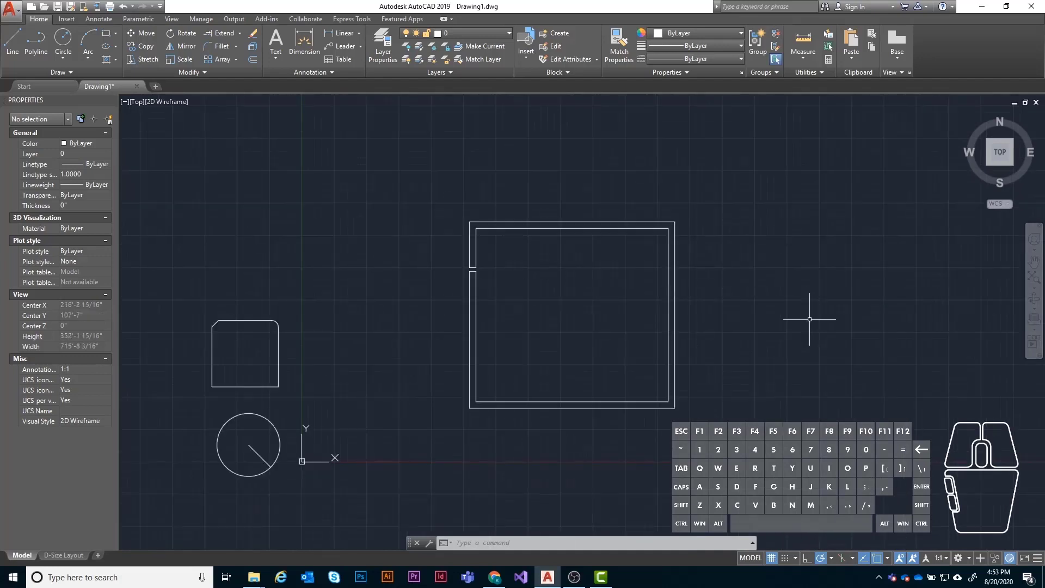
scroll(647, 363, up, 2)
scroll(517, 290, down, 2)
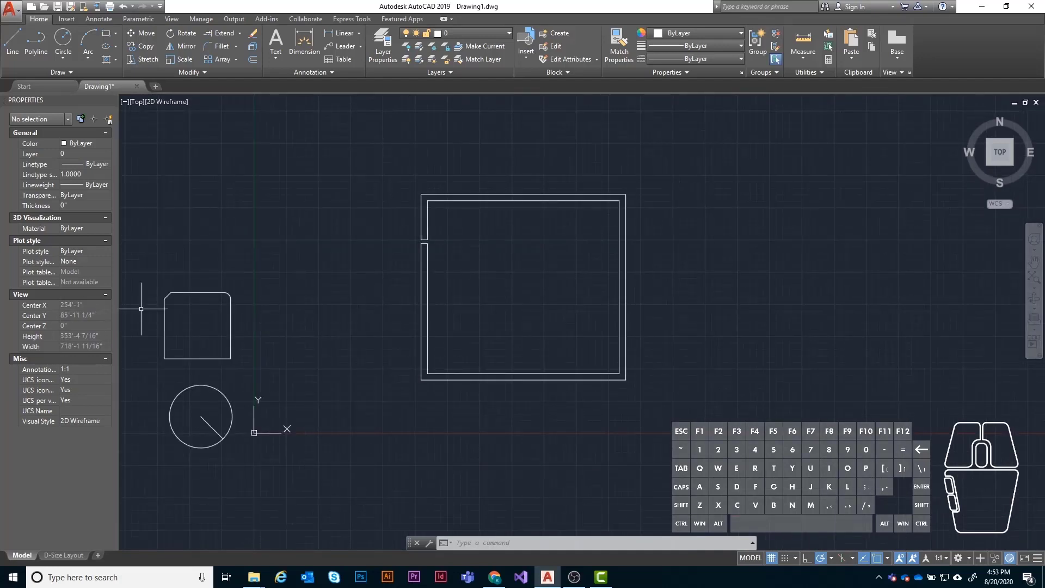